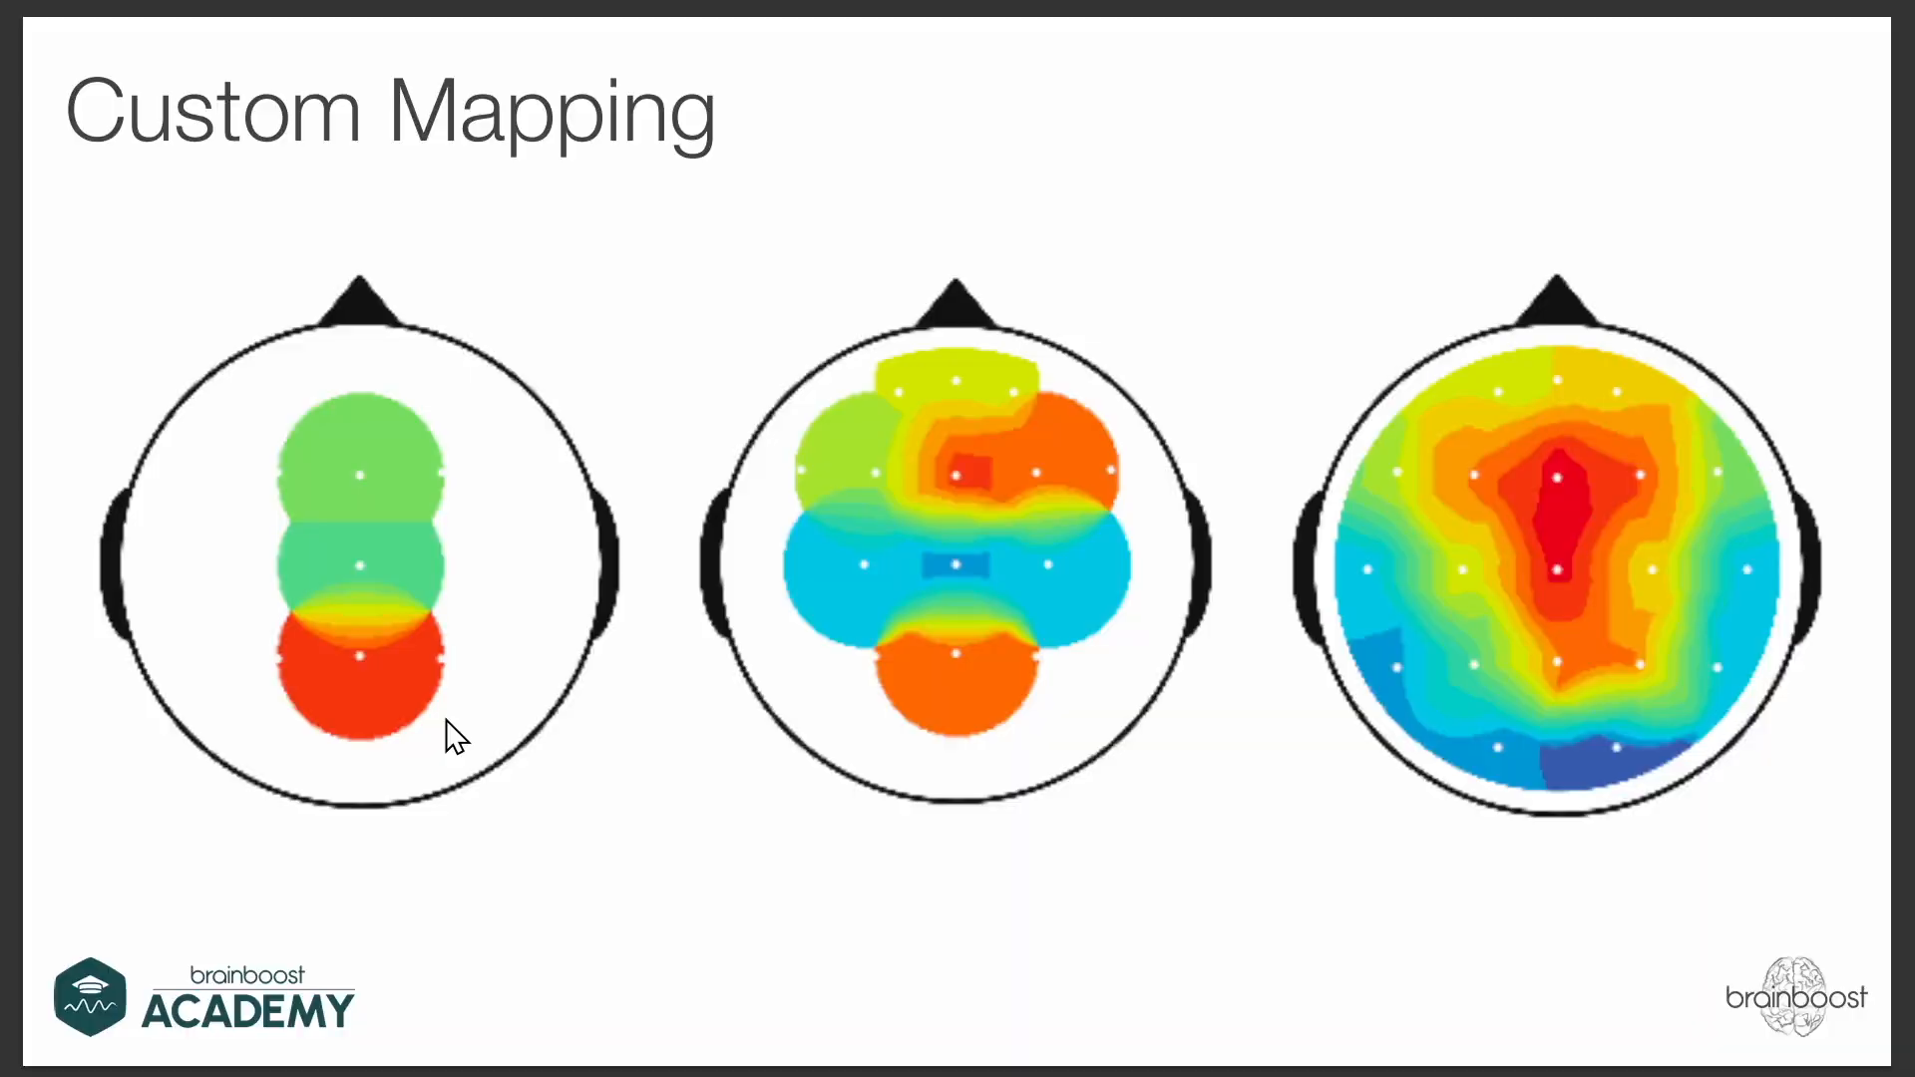
- Create a new custom channel setup titled FzCzPz for the EEG recording session
click(1342, 710)
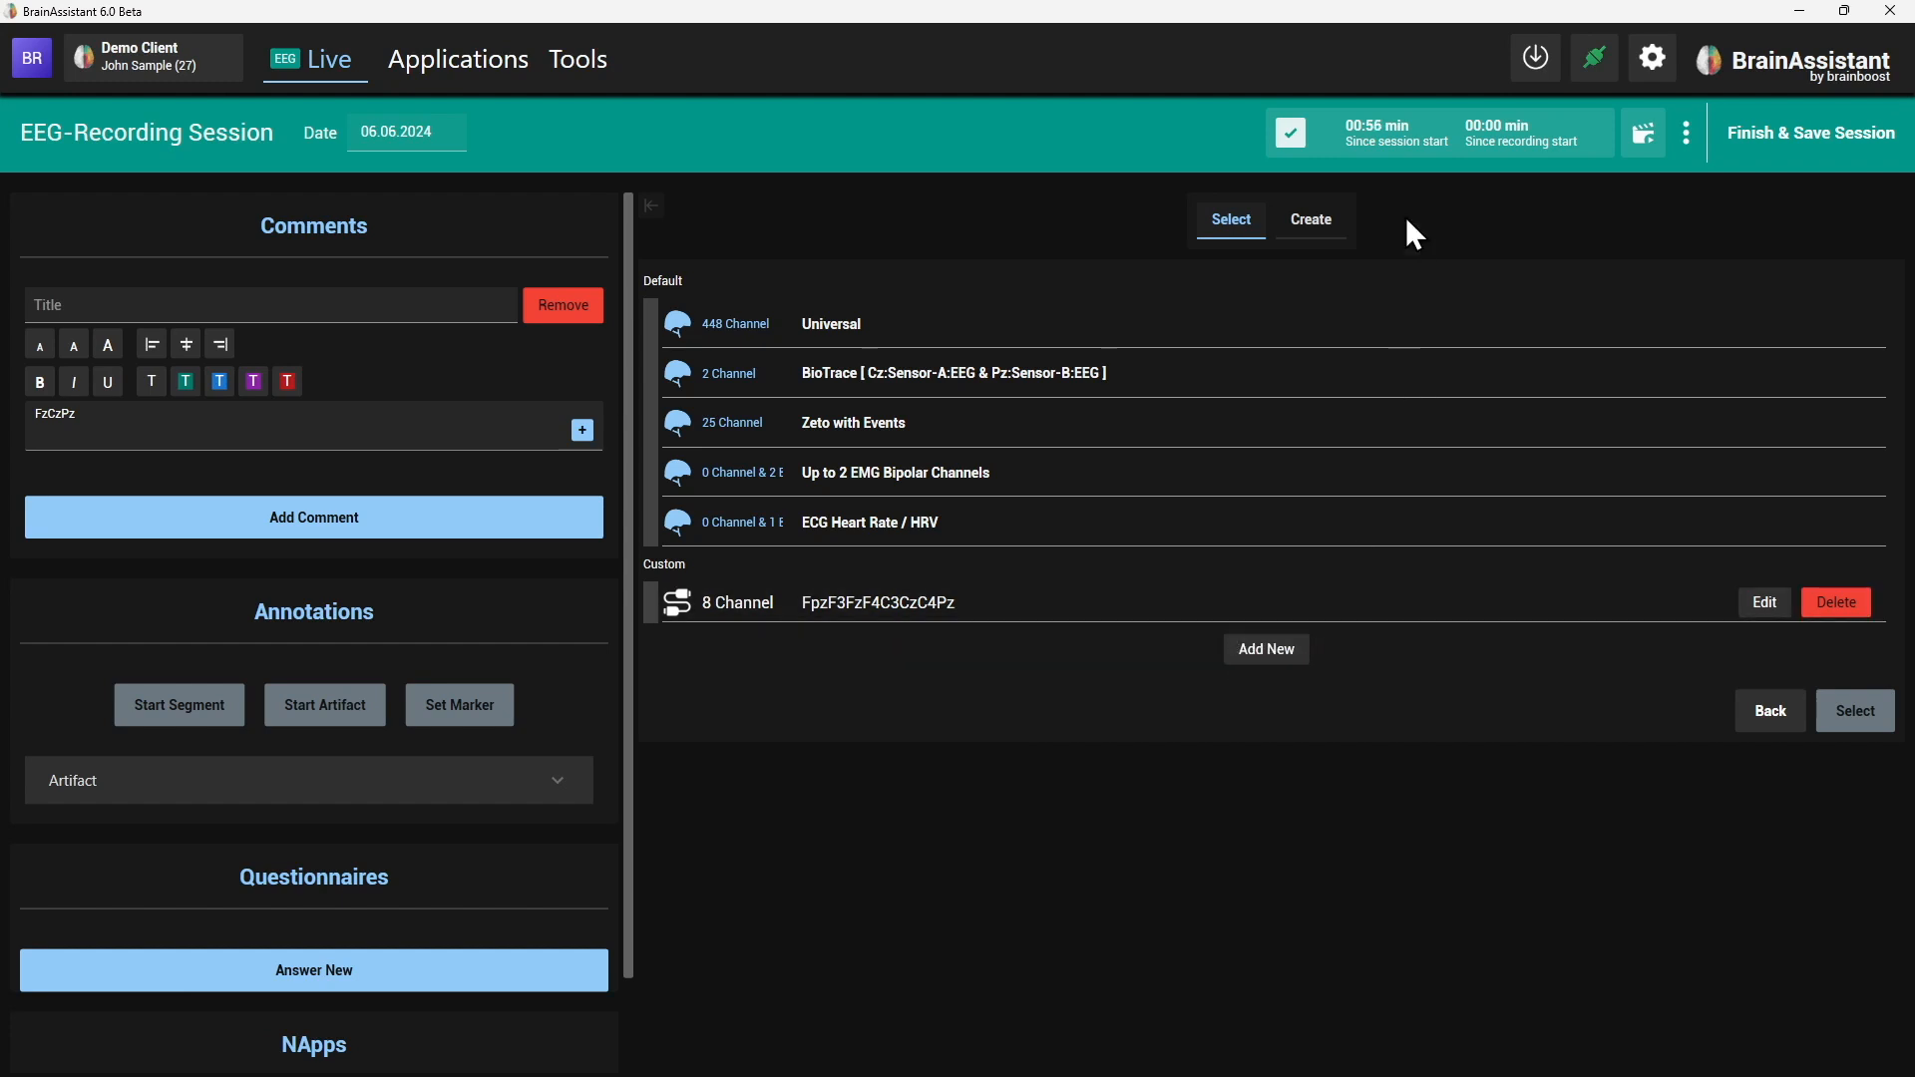
click(1316, 220)
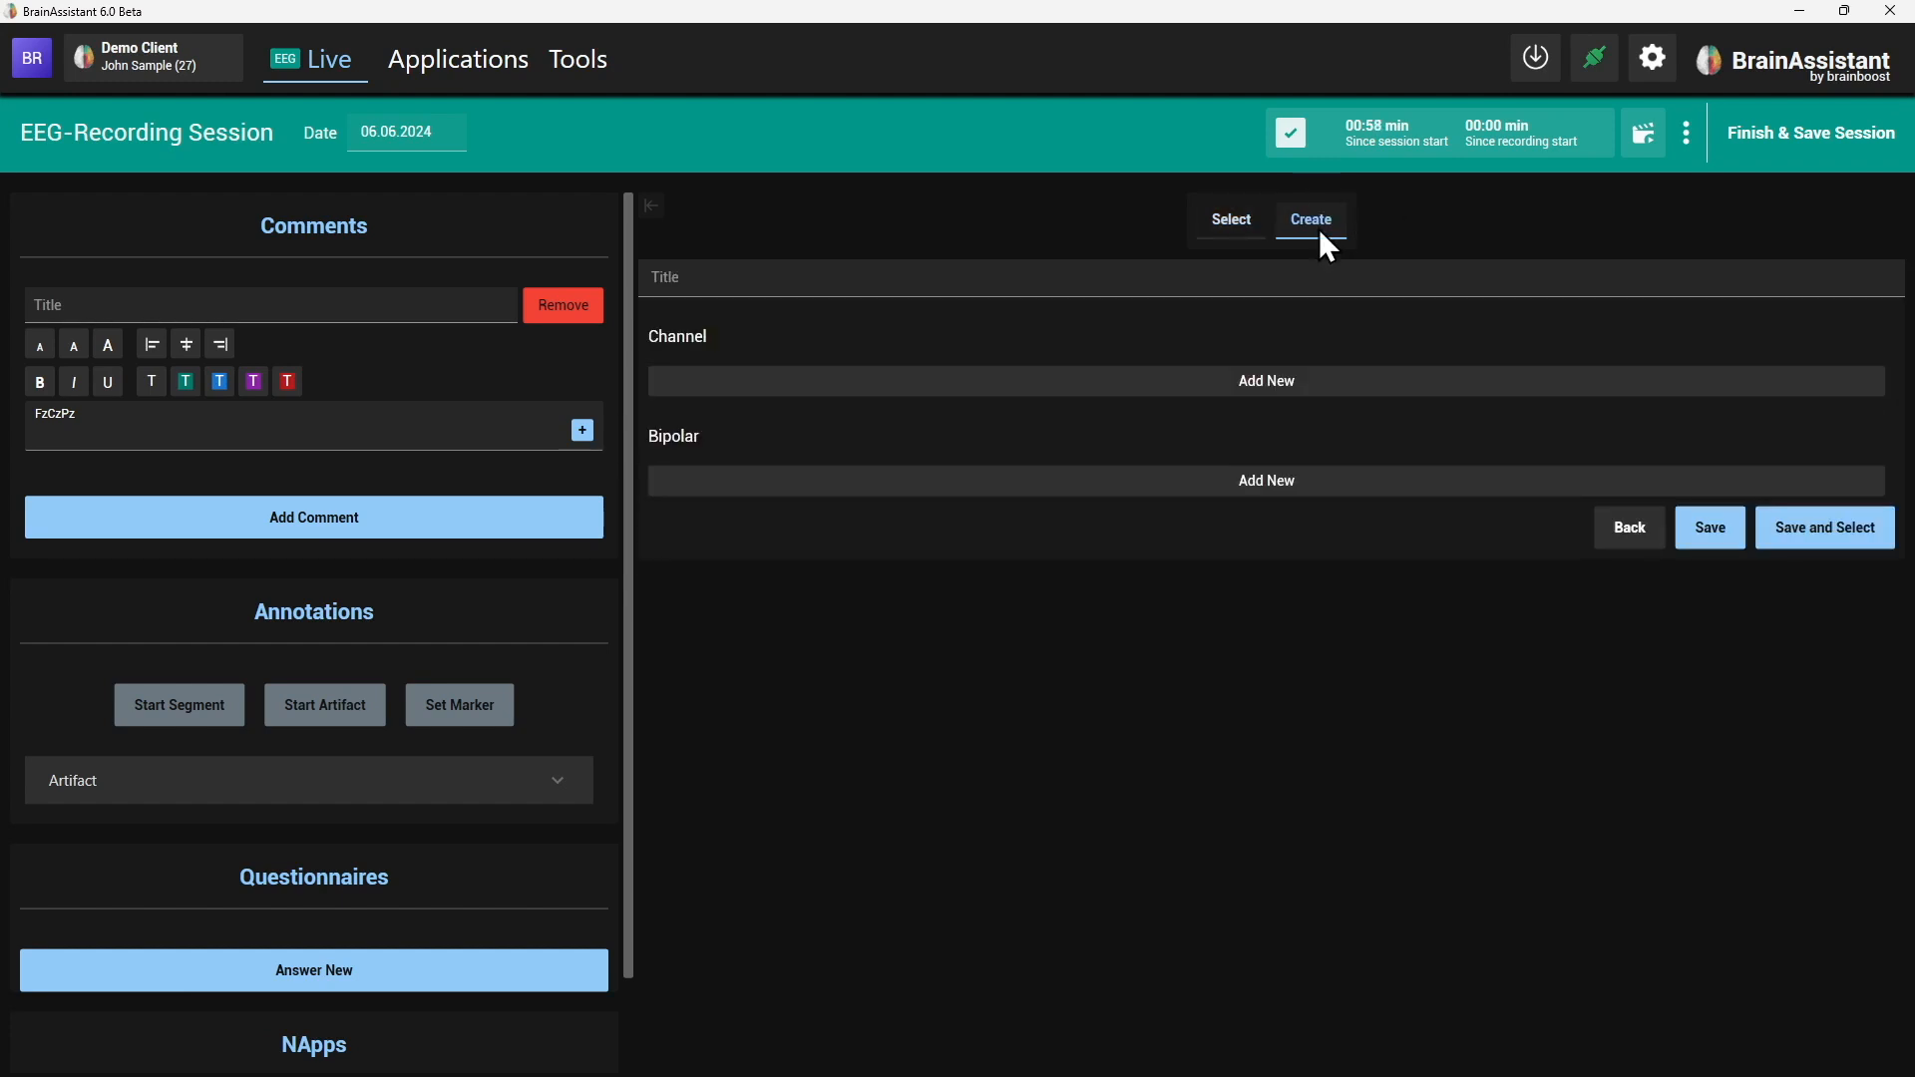
click(828, 280)
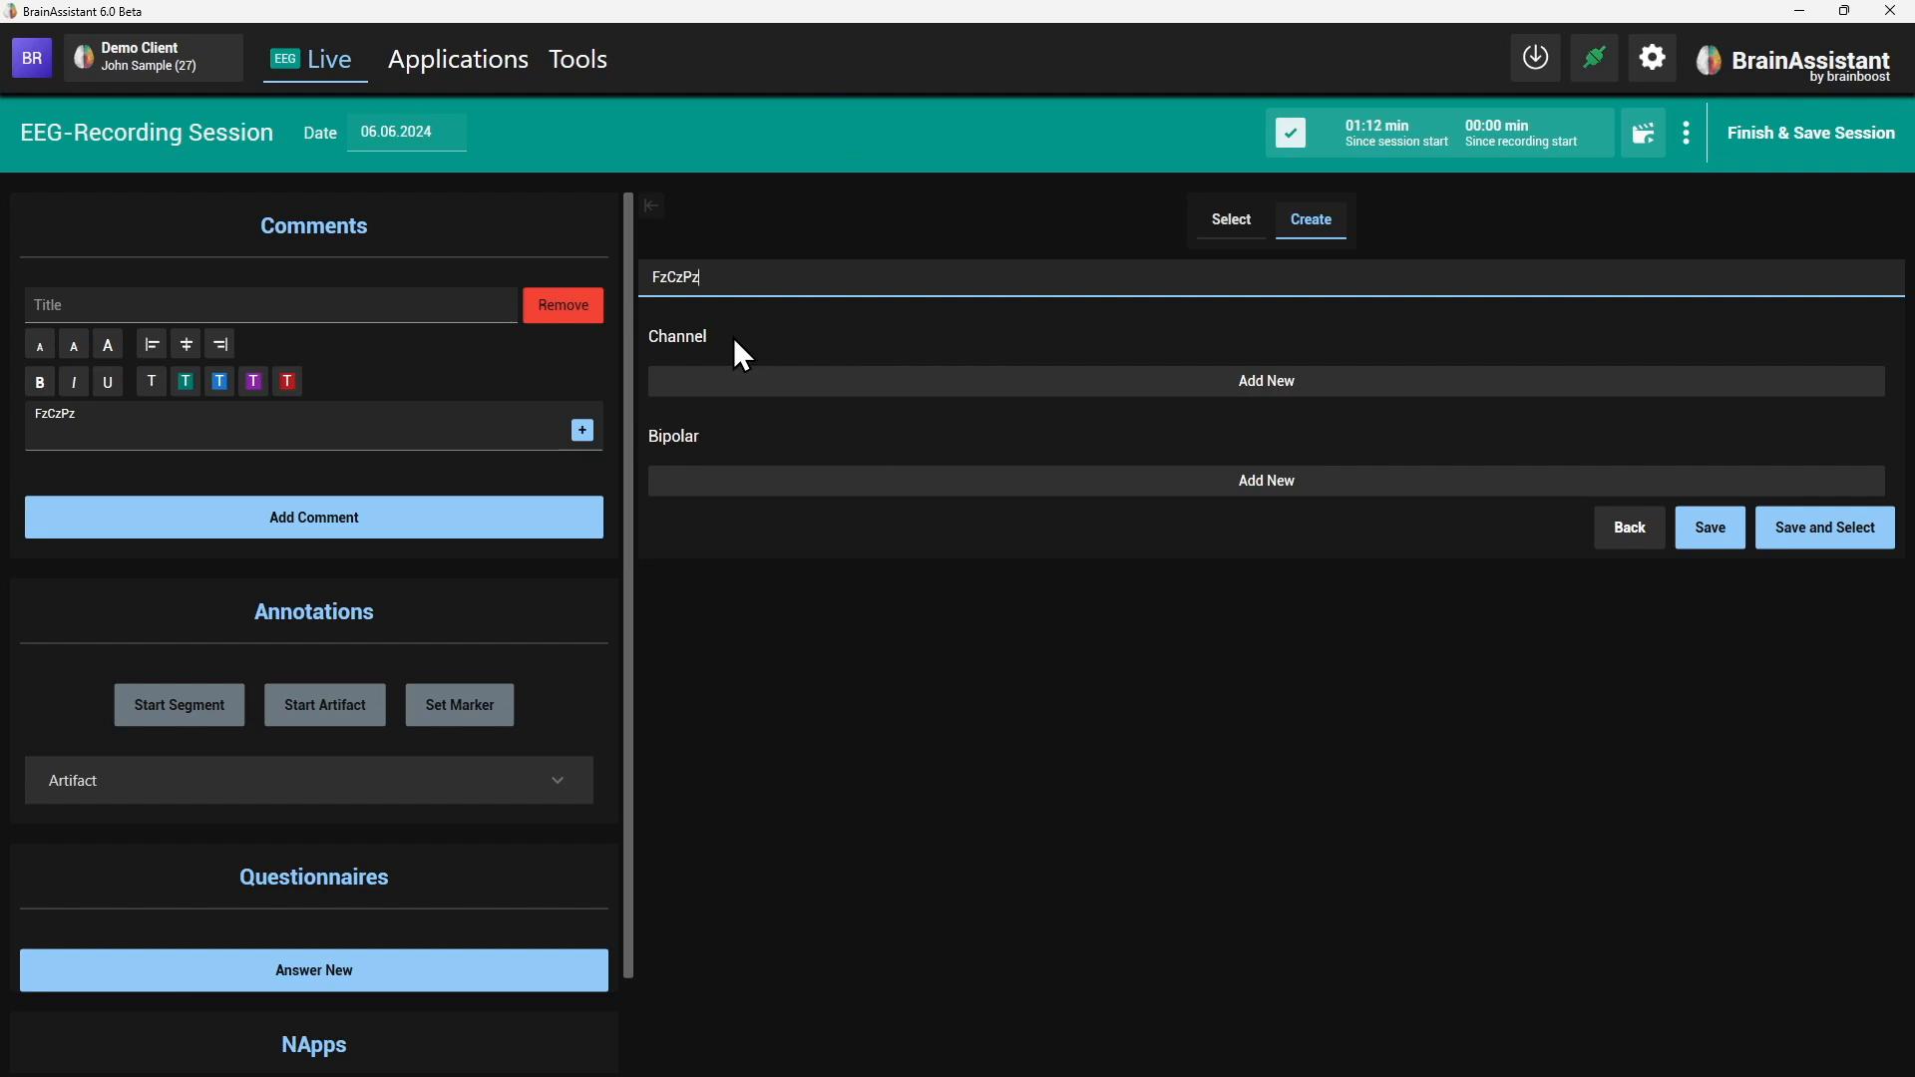
- Add three channels to the setup, with channel 1 at Fz, channel 2 at Cz and channel 3 at Pz
click(774, 385)
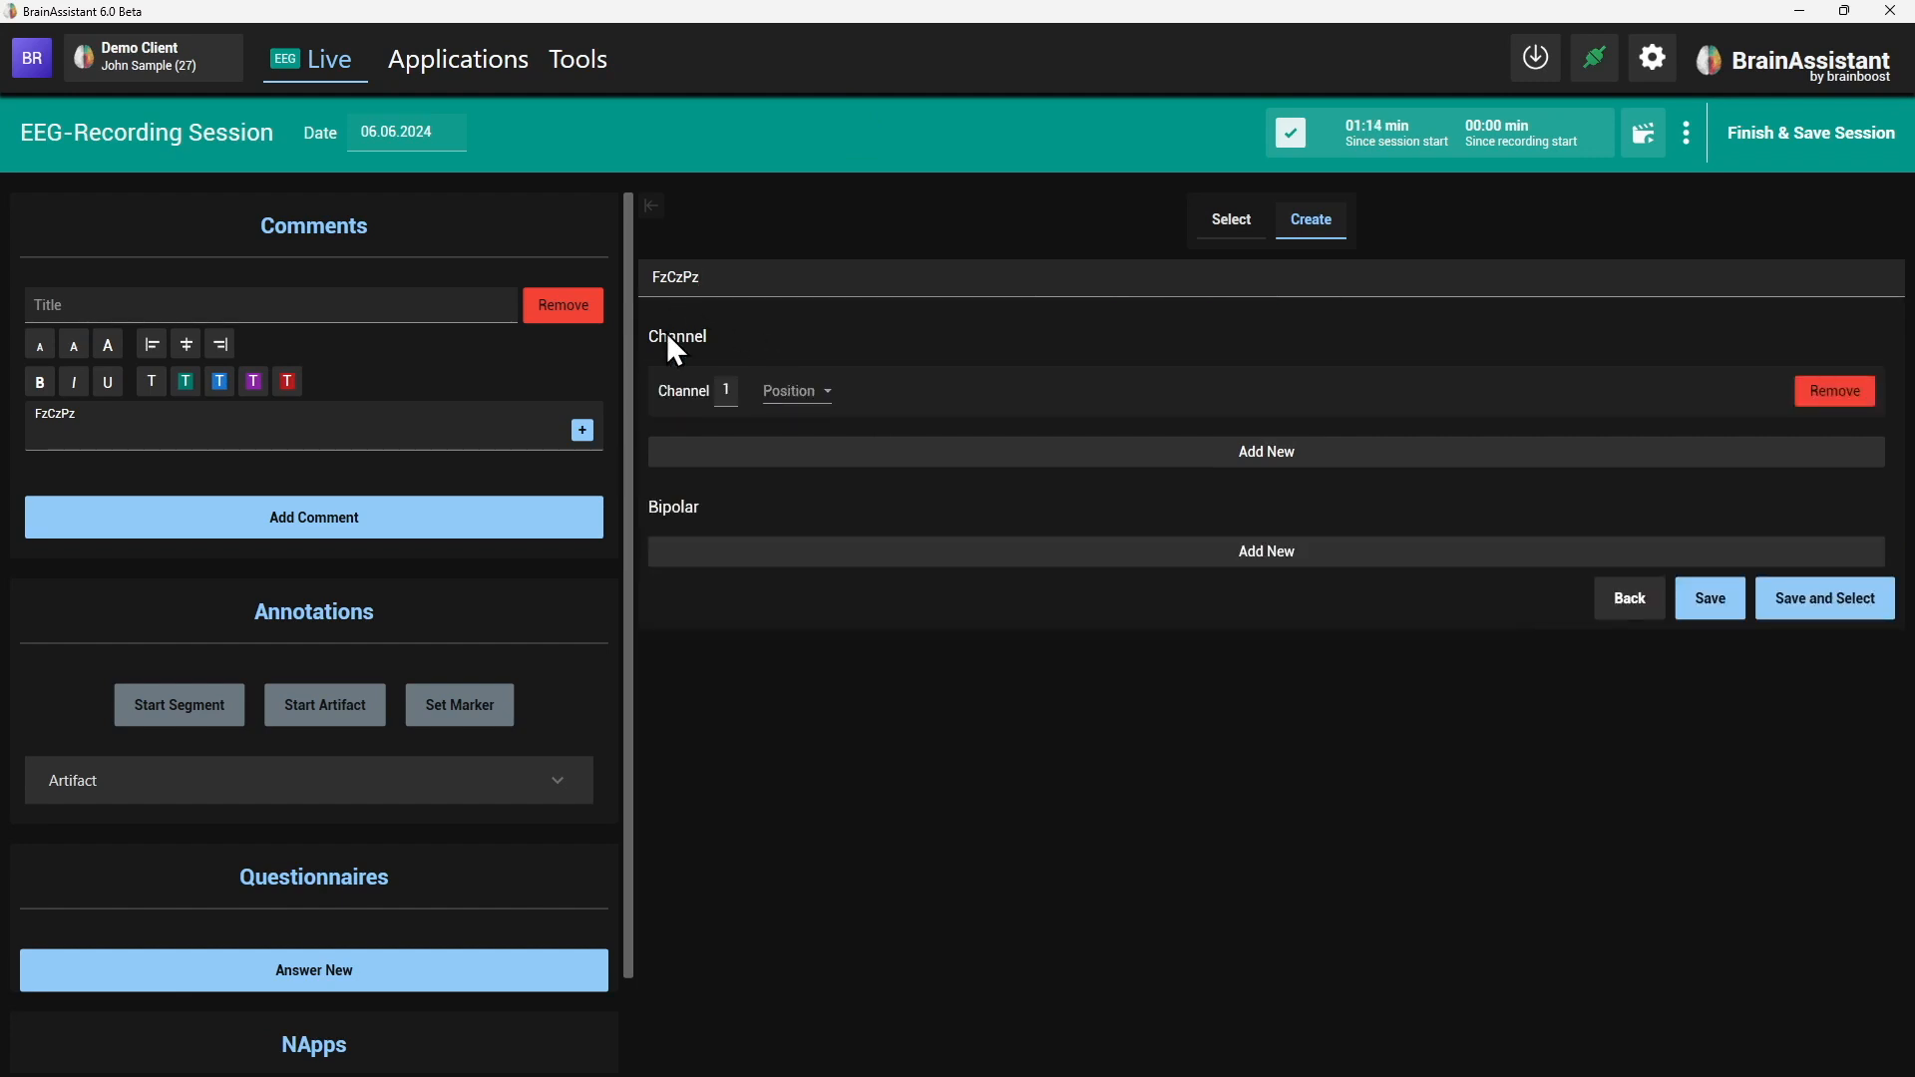
click(810, 390)
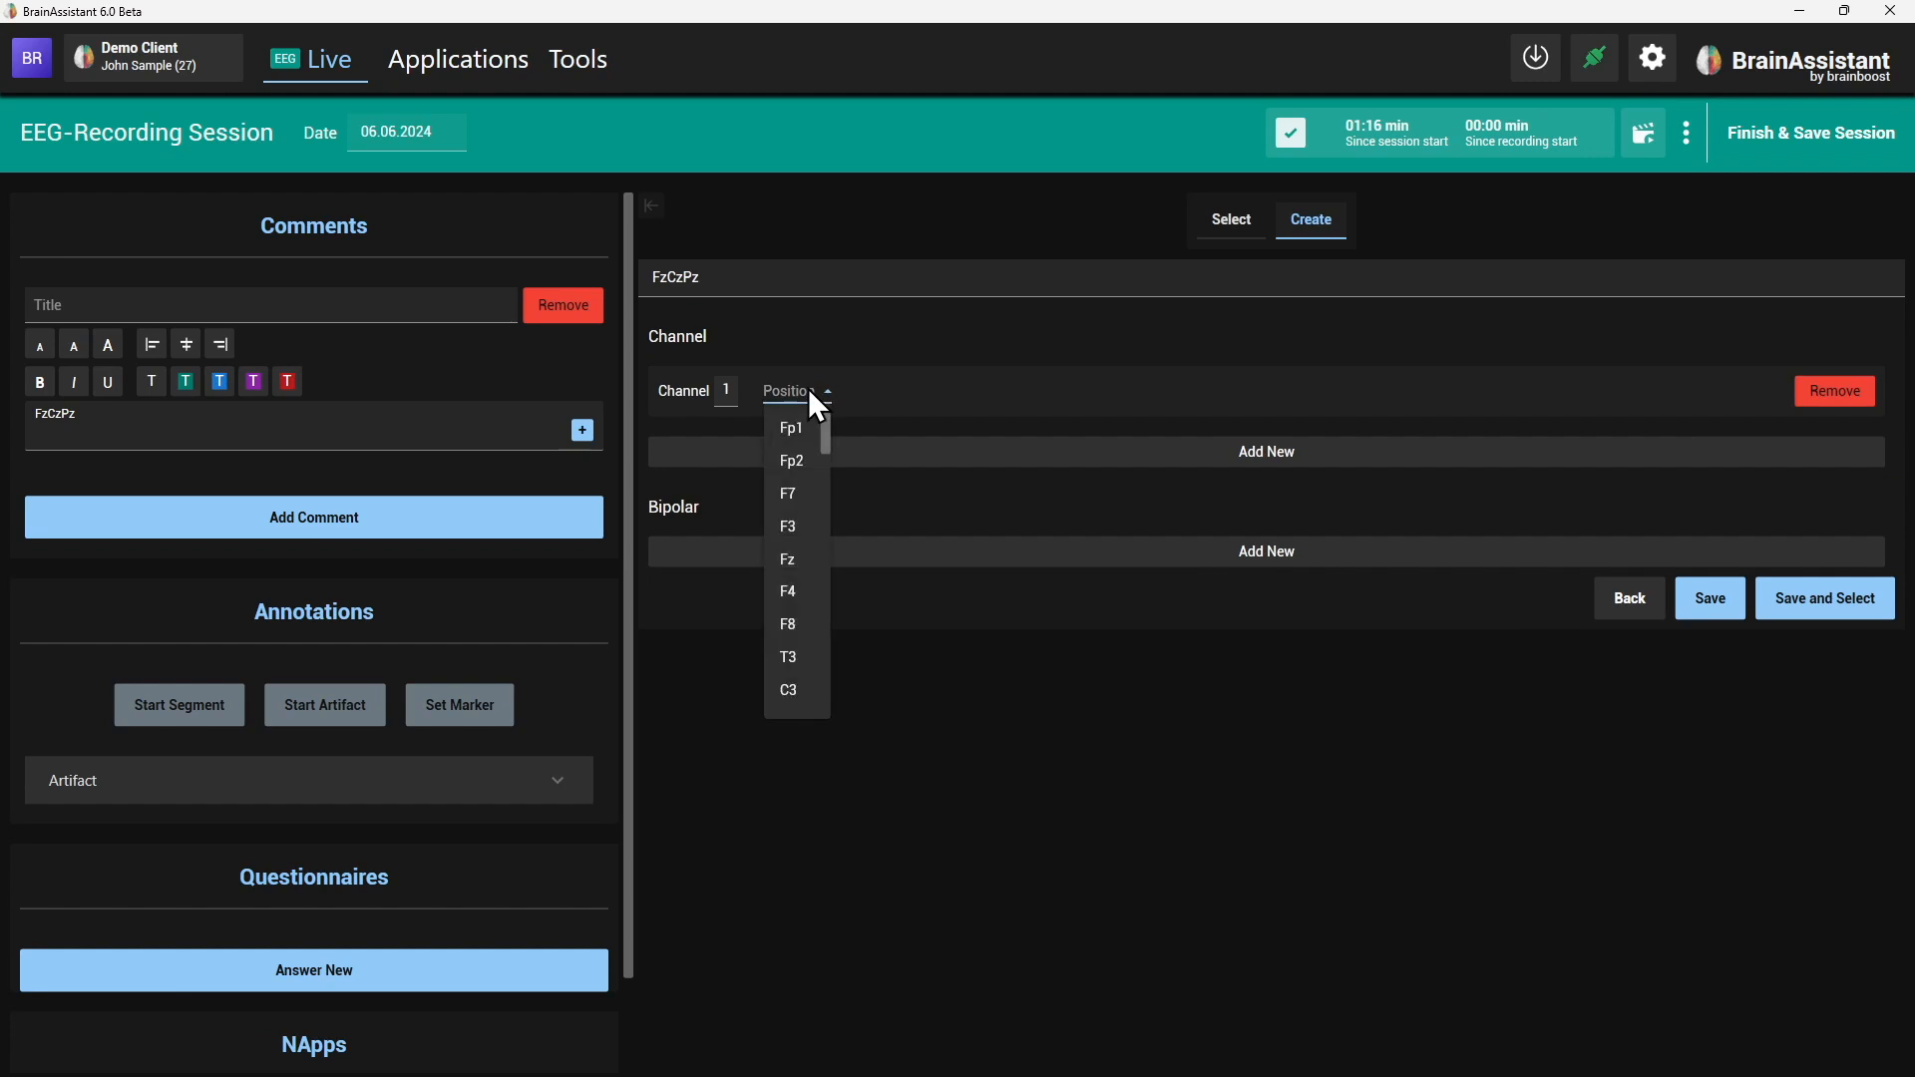
click(798, 571)
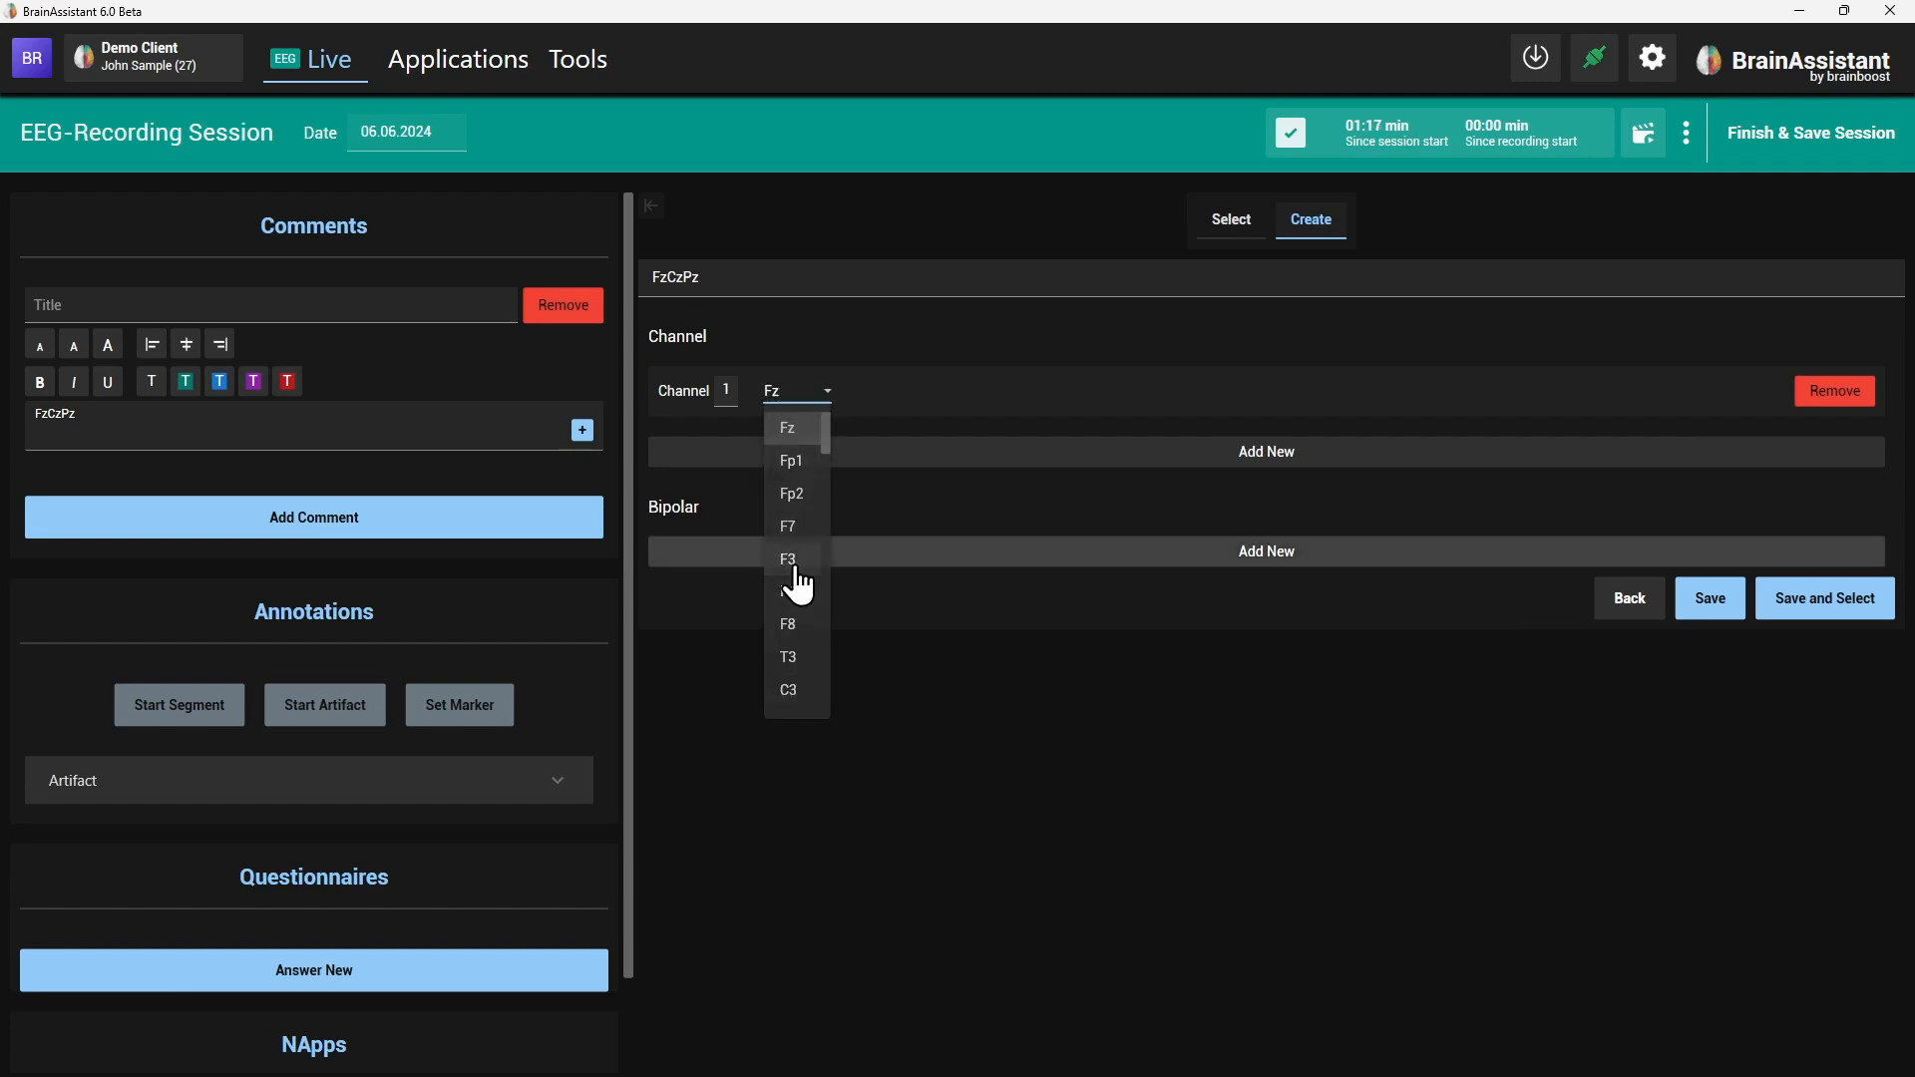
click(746, 454)
click(784, 463)
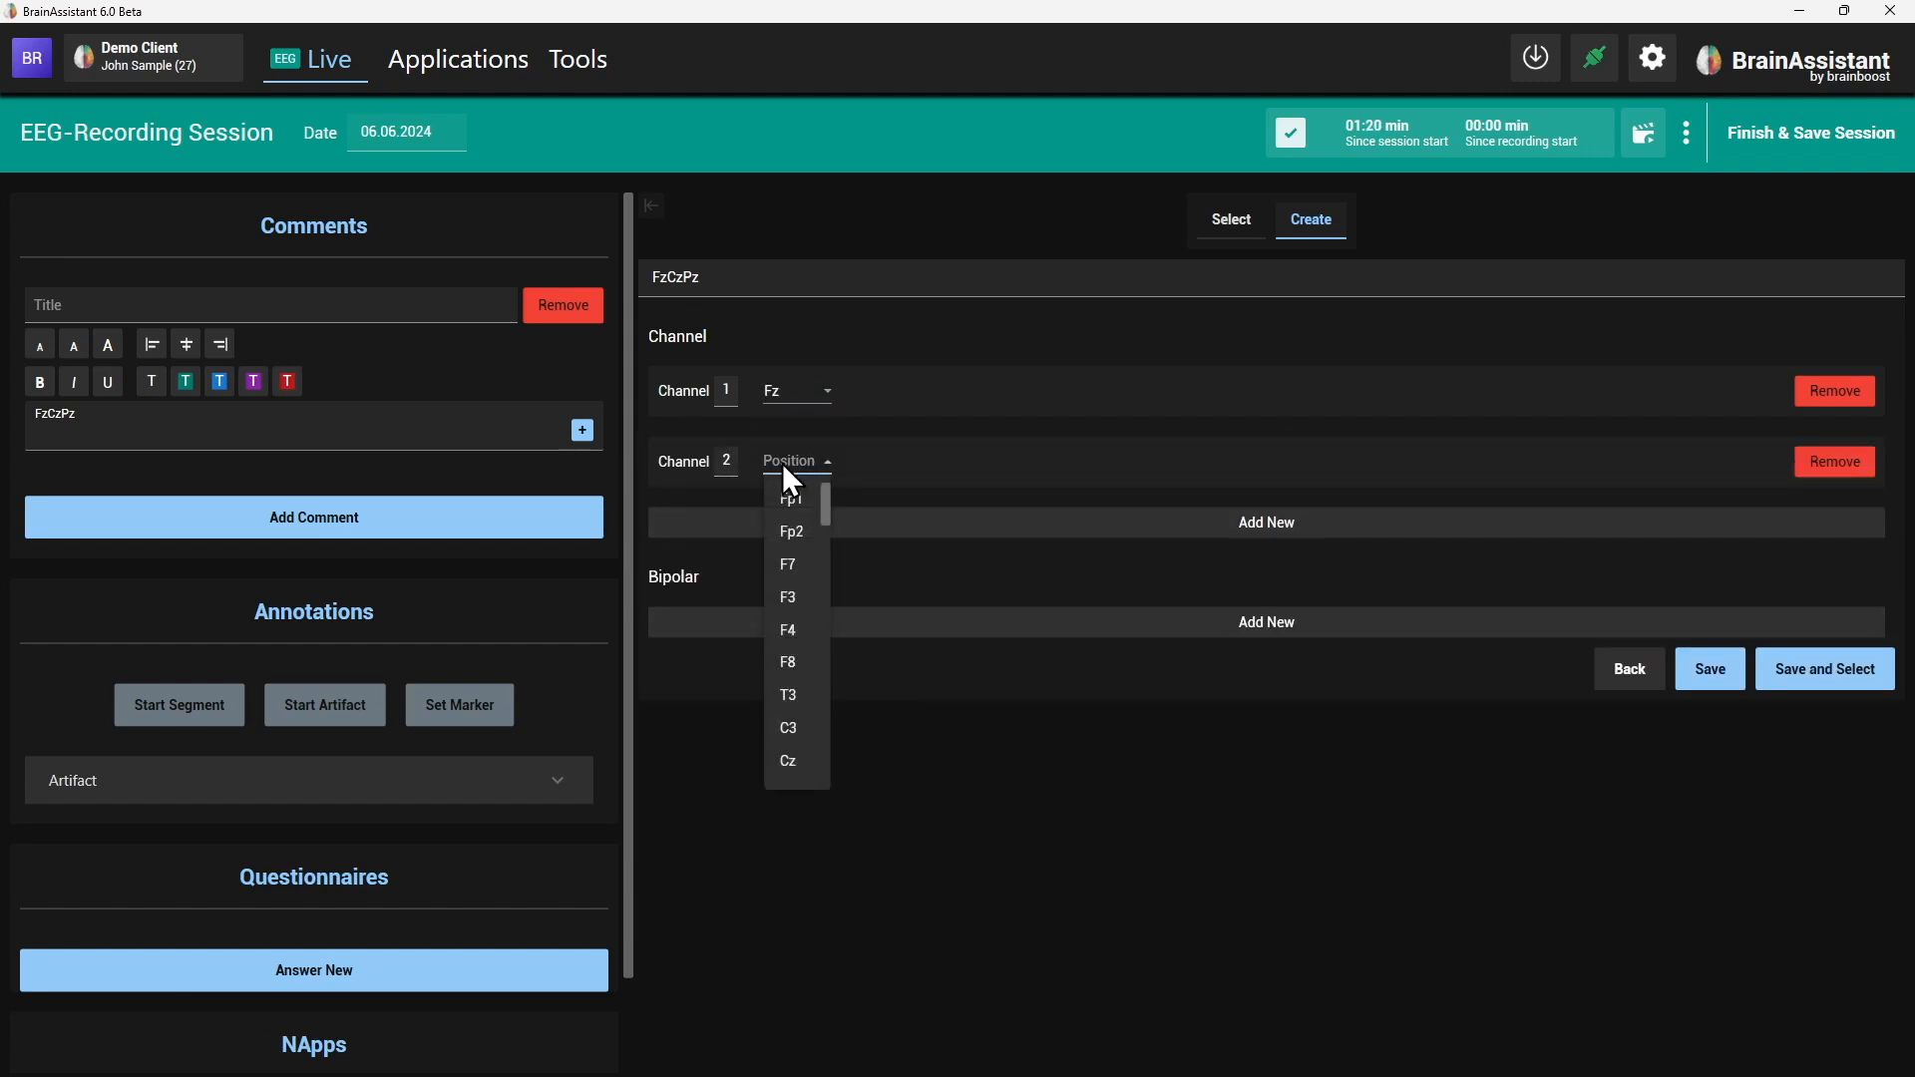
click(802, 758)
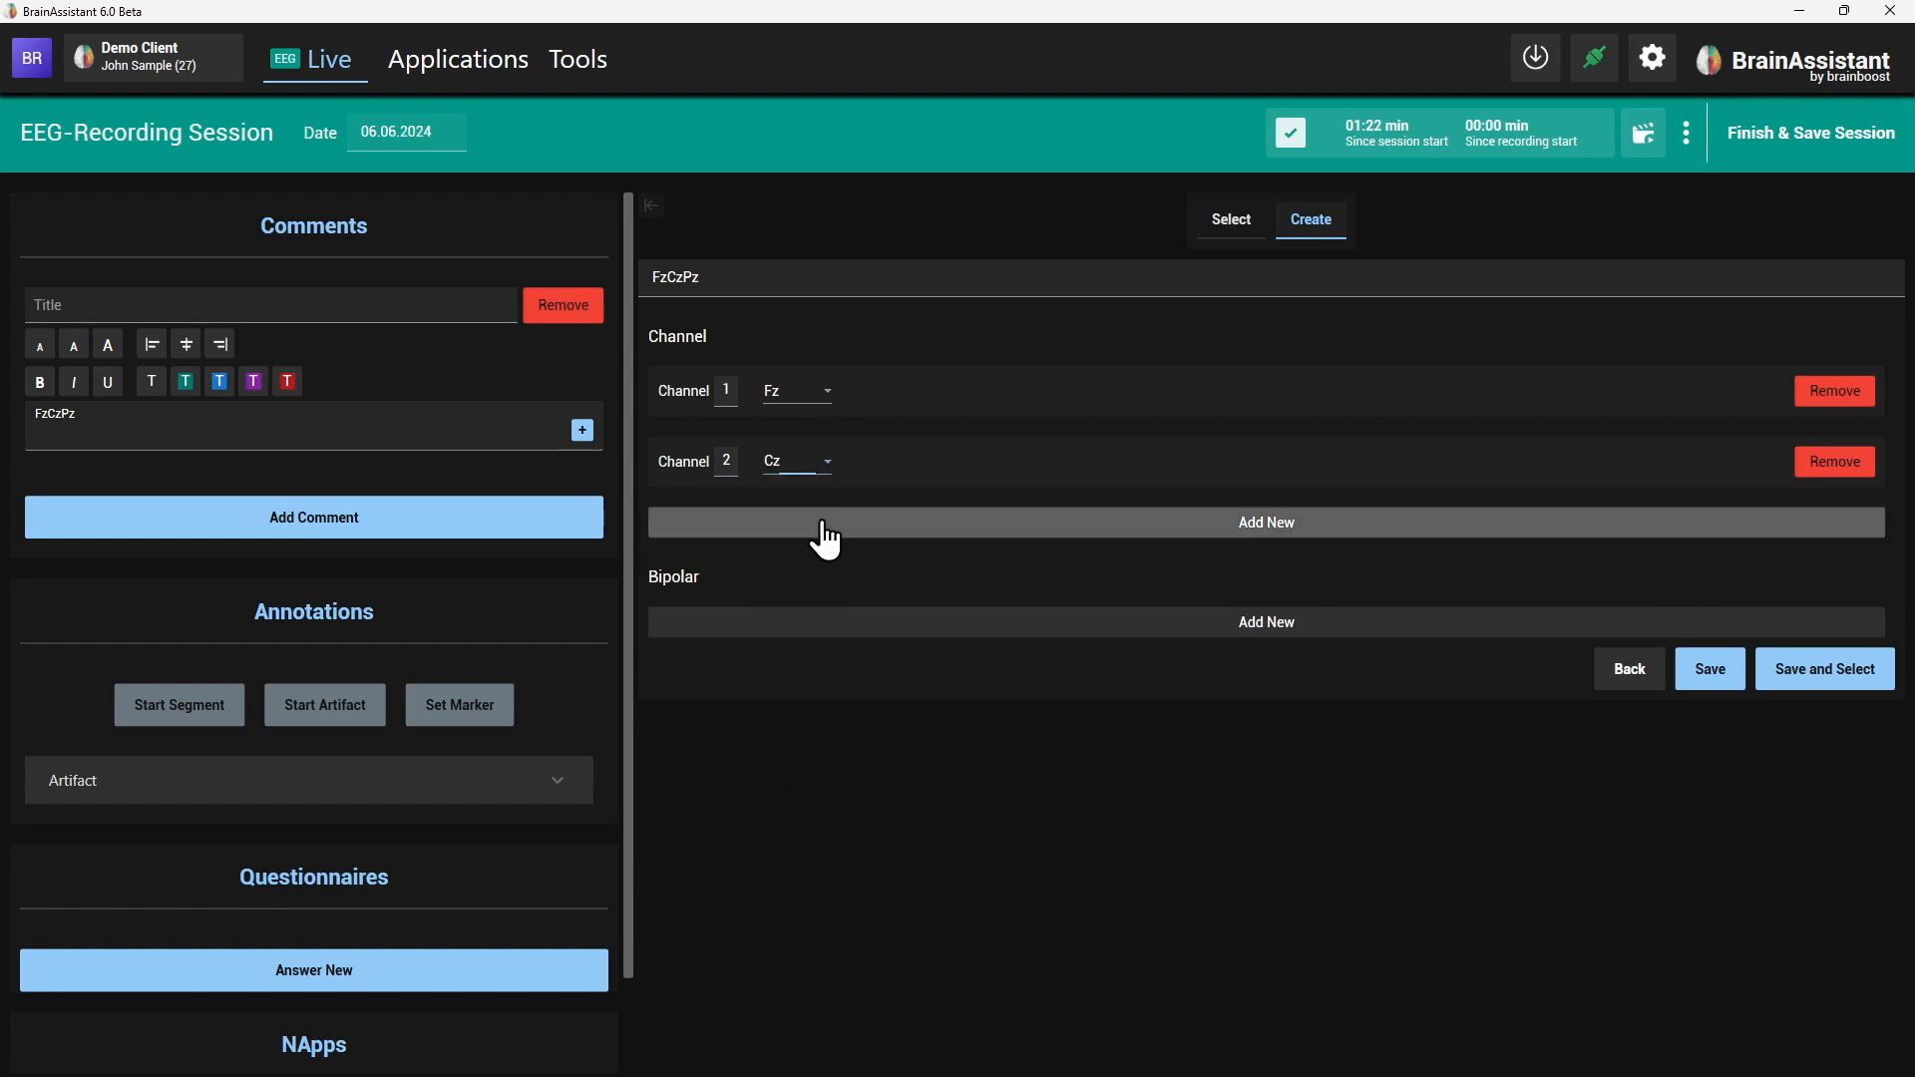
click(824, 526)
click(780, 533)
scroll(788, 768, down, 3)
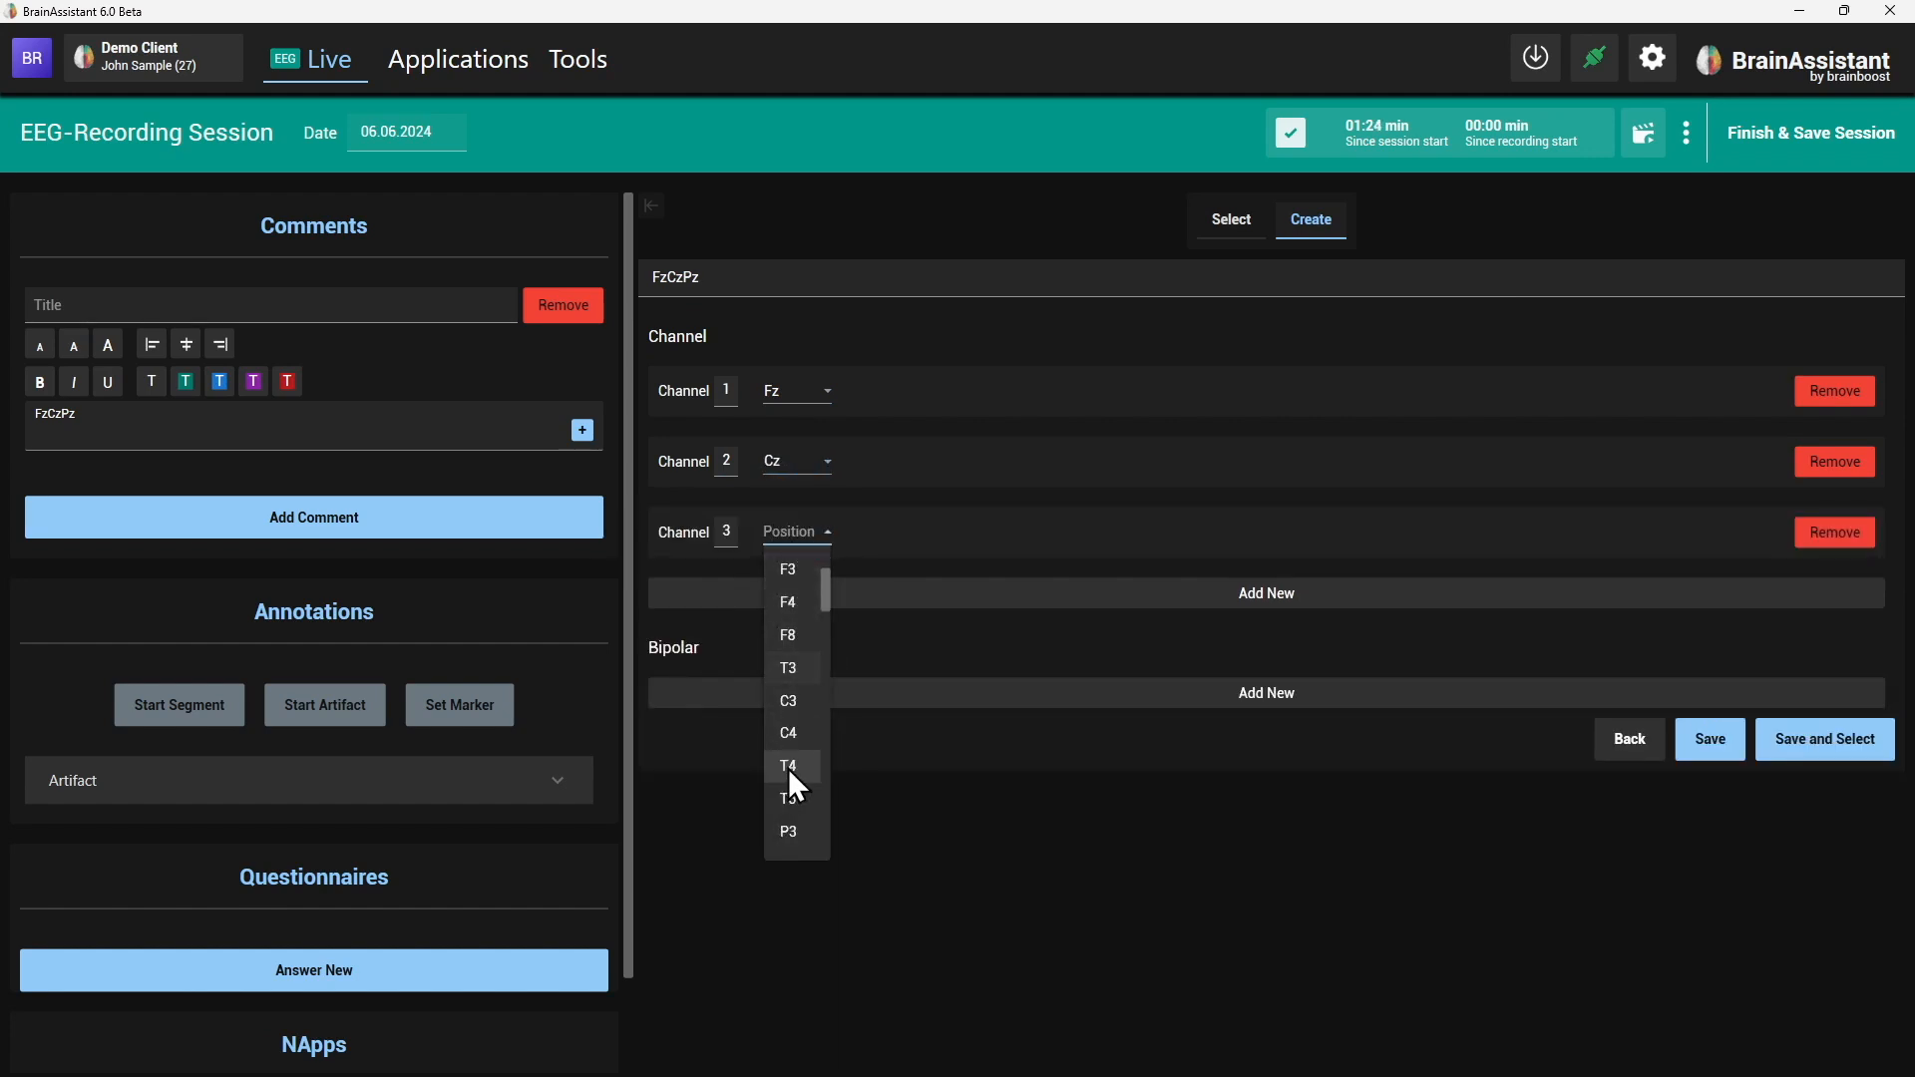
click(804, 767)
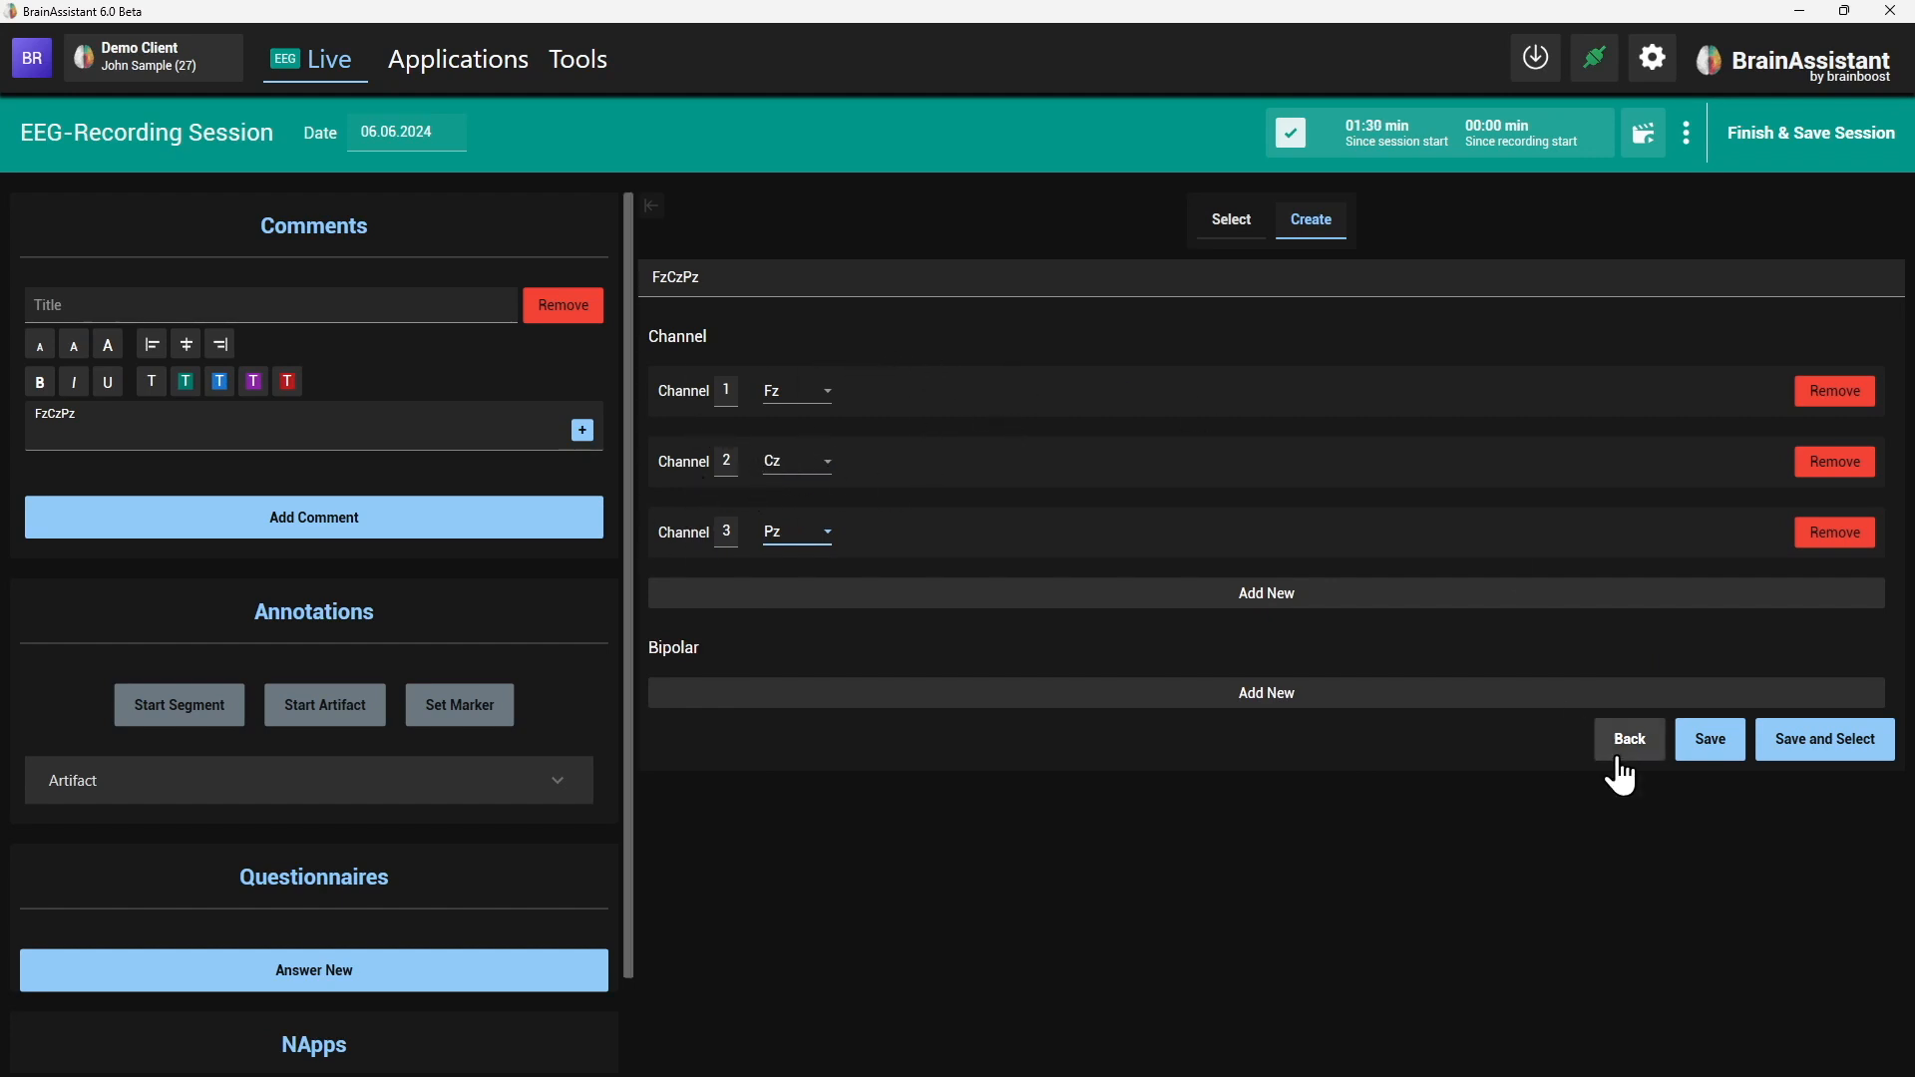
- Save the FzCzPz channel setup and start the recording with it
click(1706, 746)
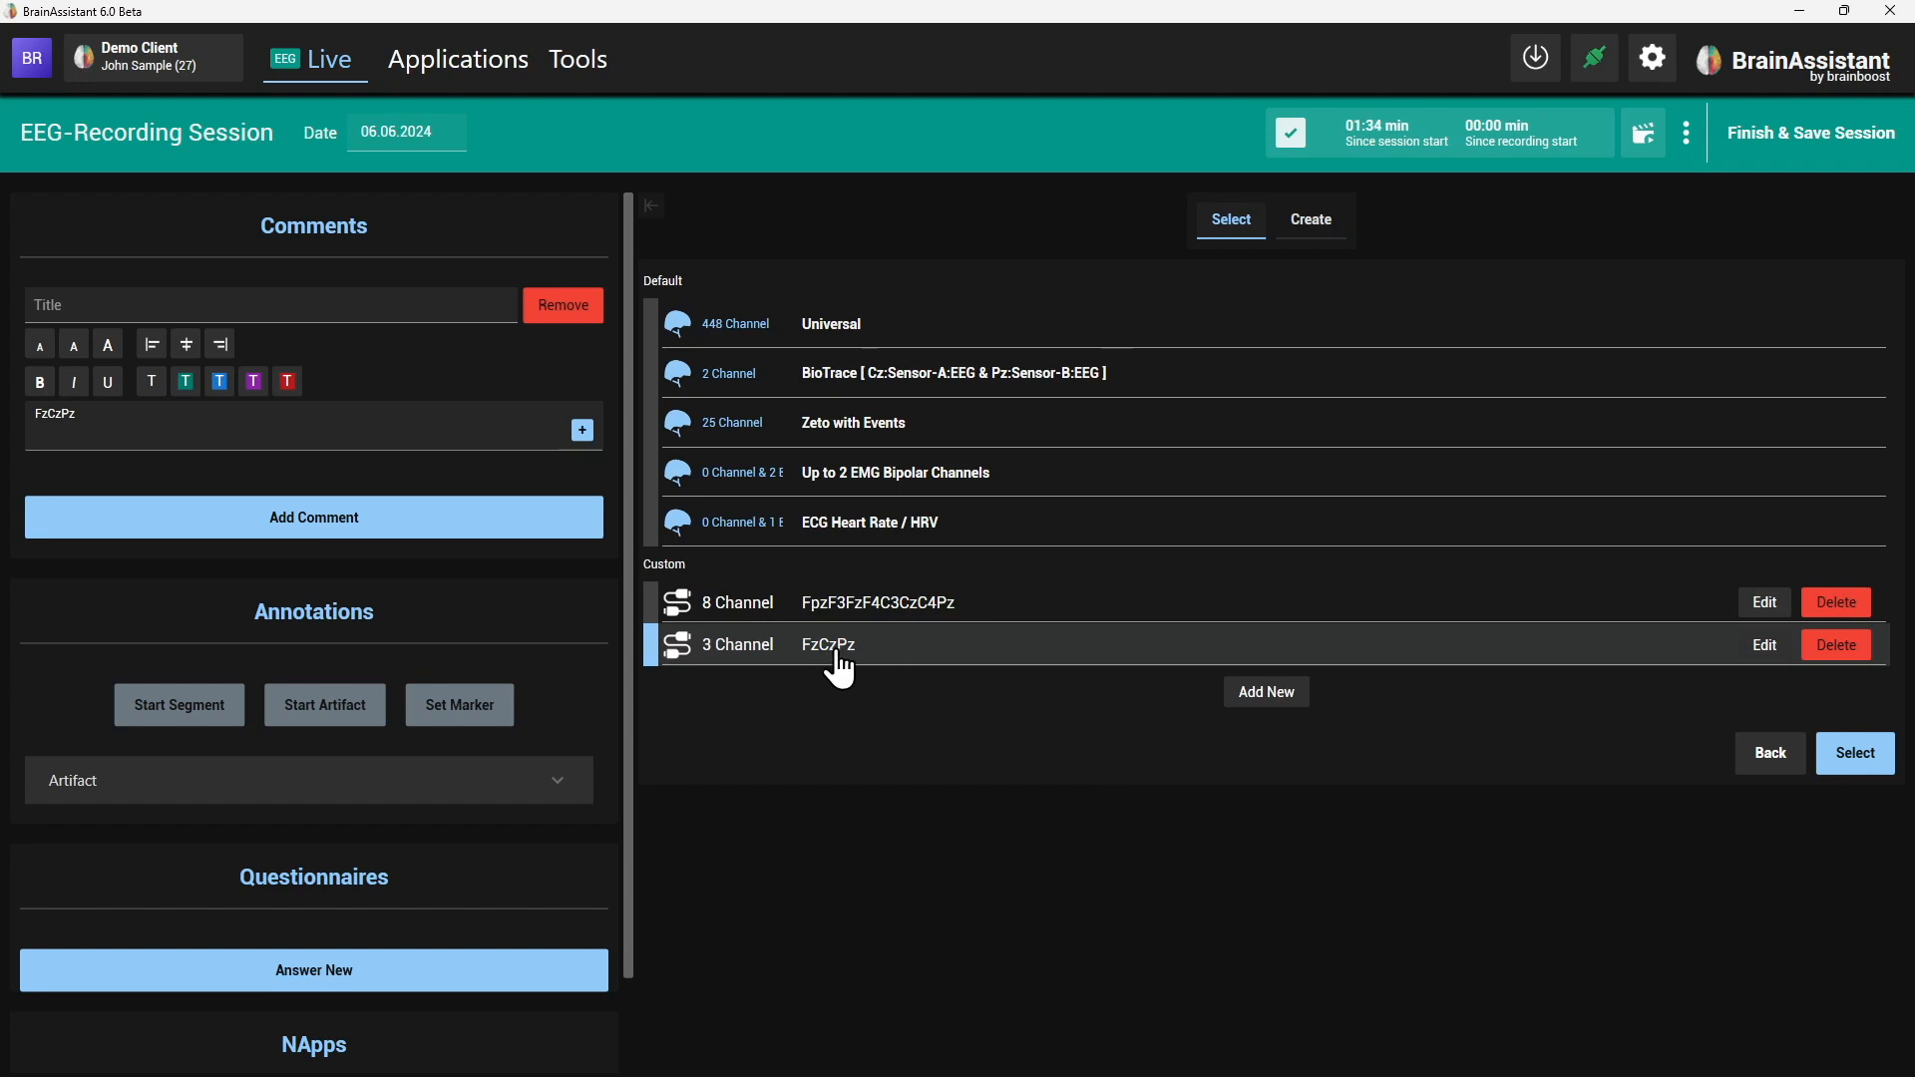
click(1861, 766)
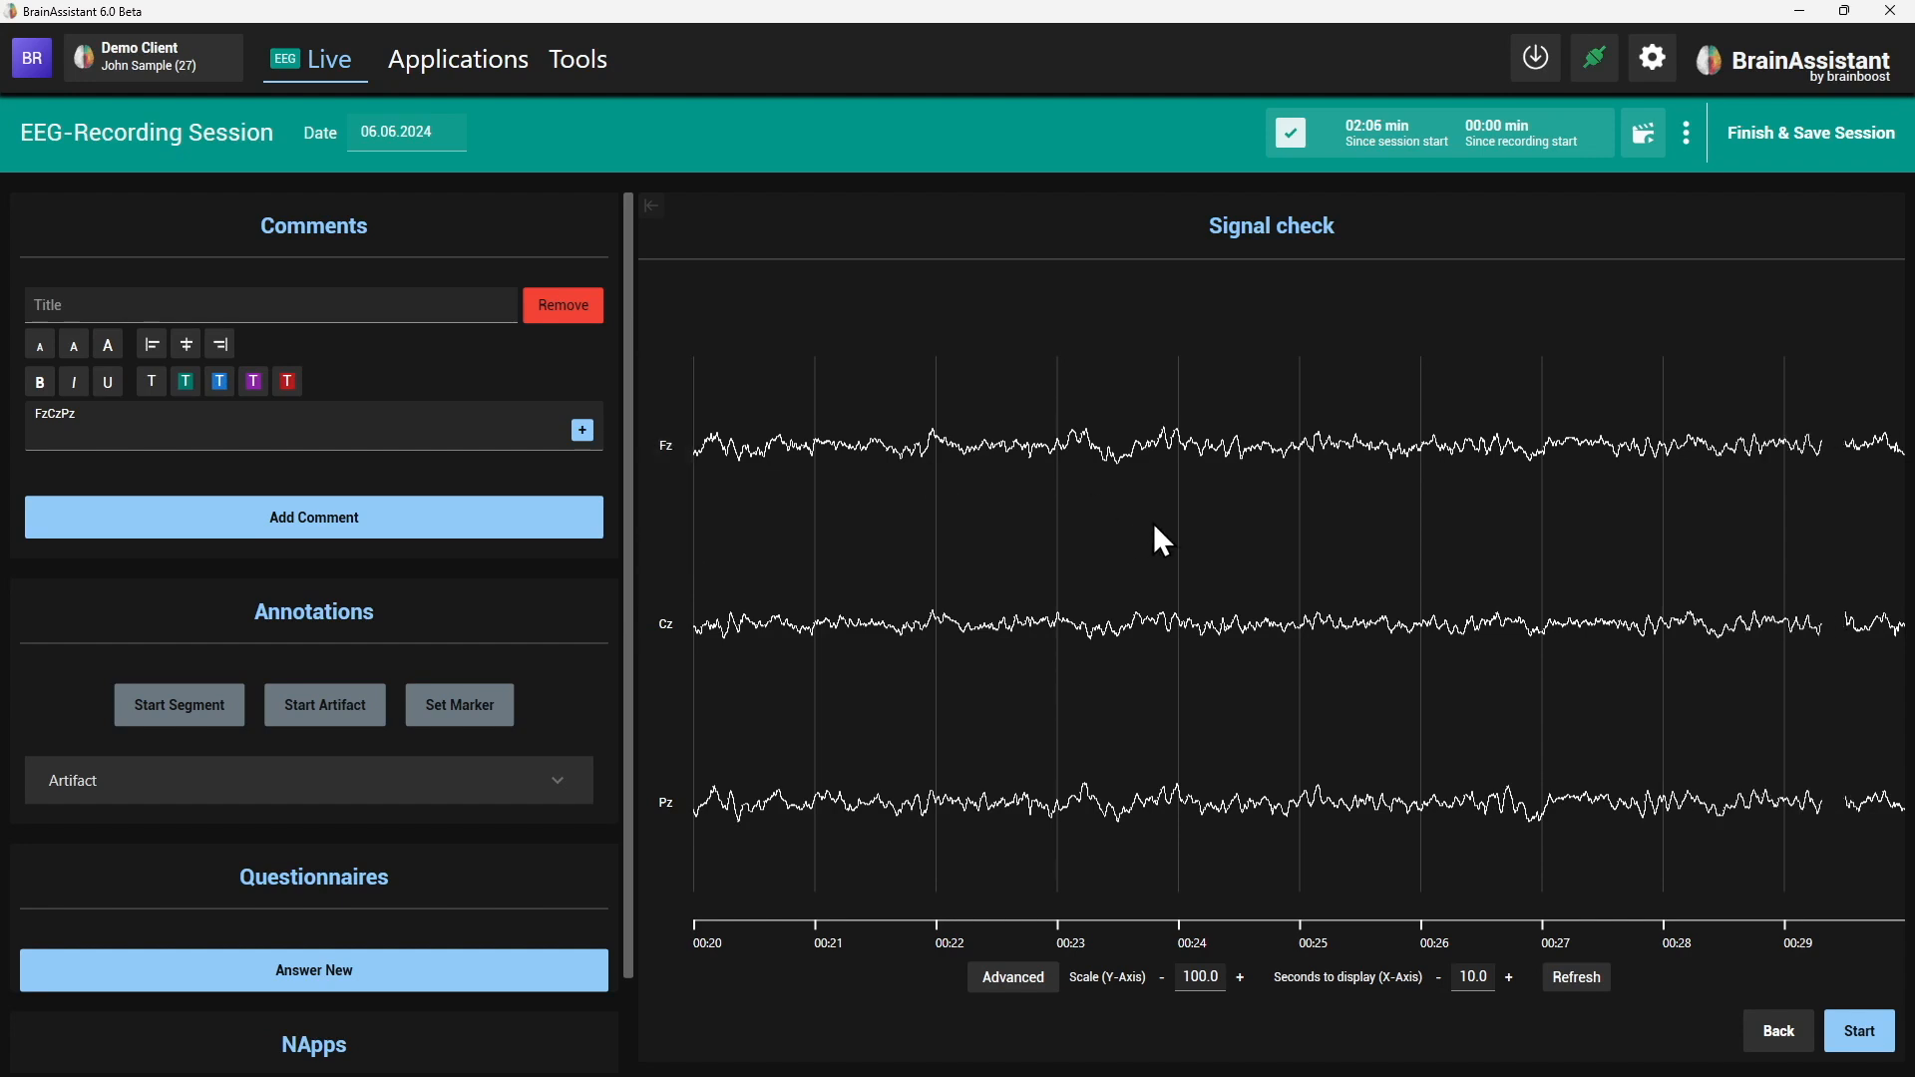
click(1859, 1032)
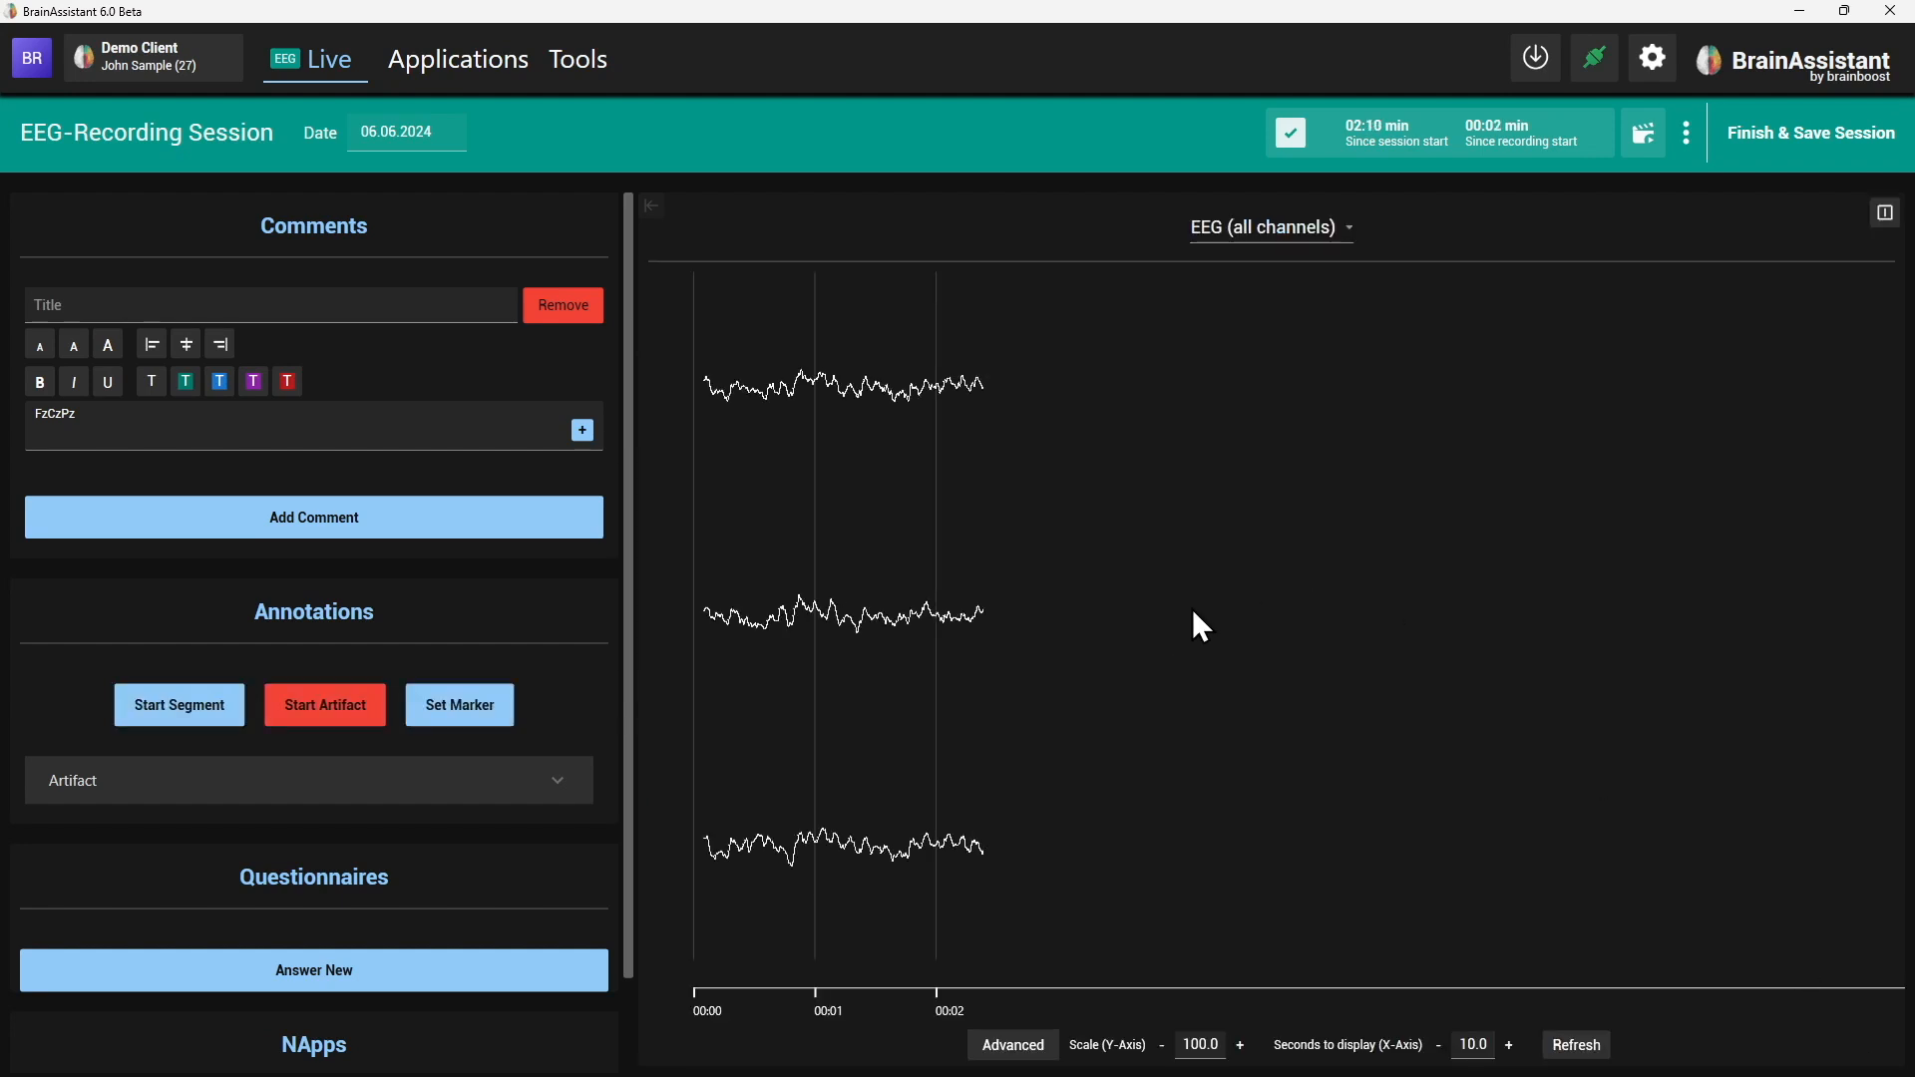
- View the list of available recording flows
click(1640, 142)
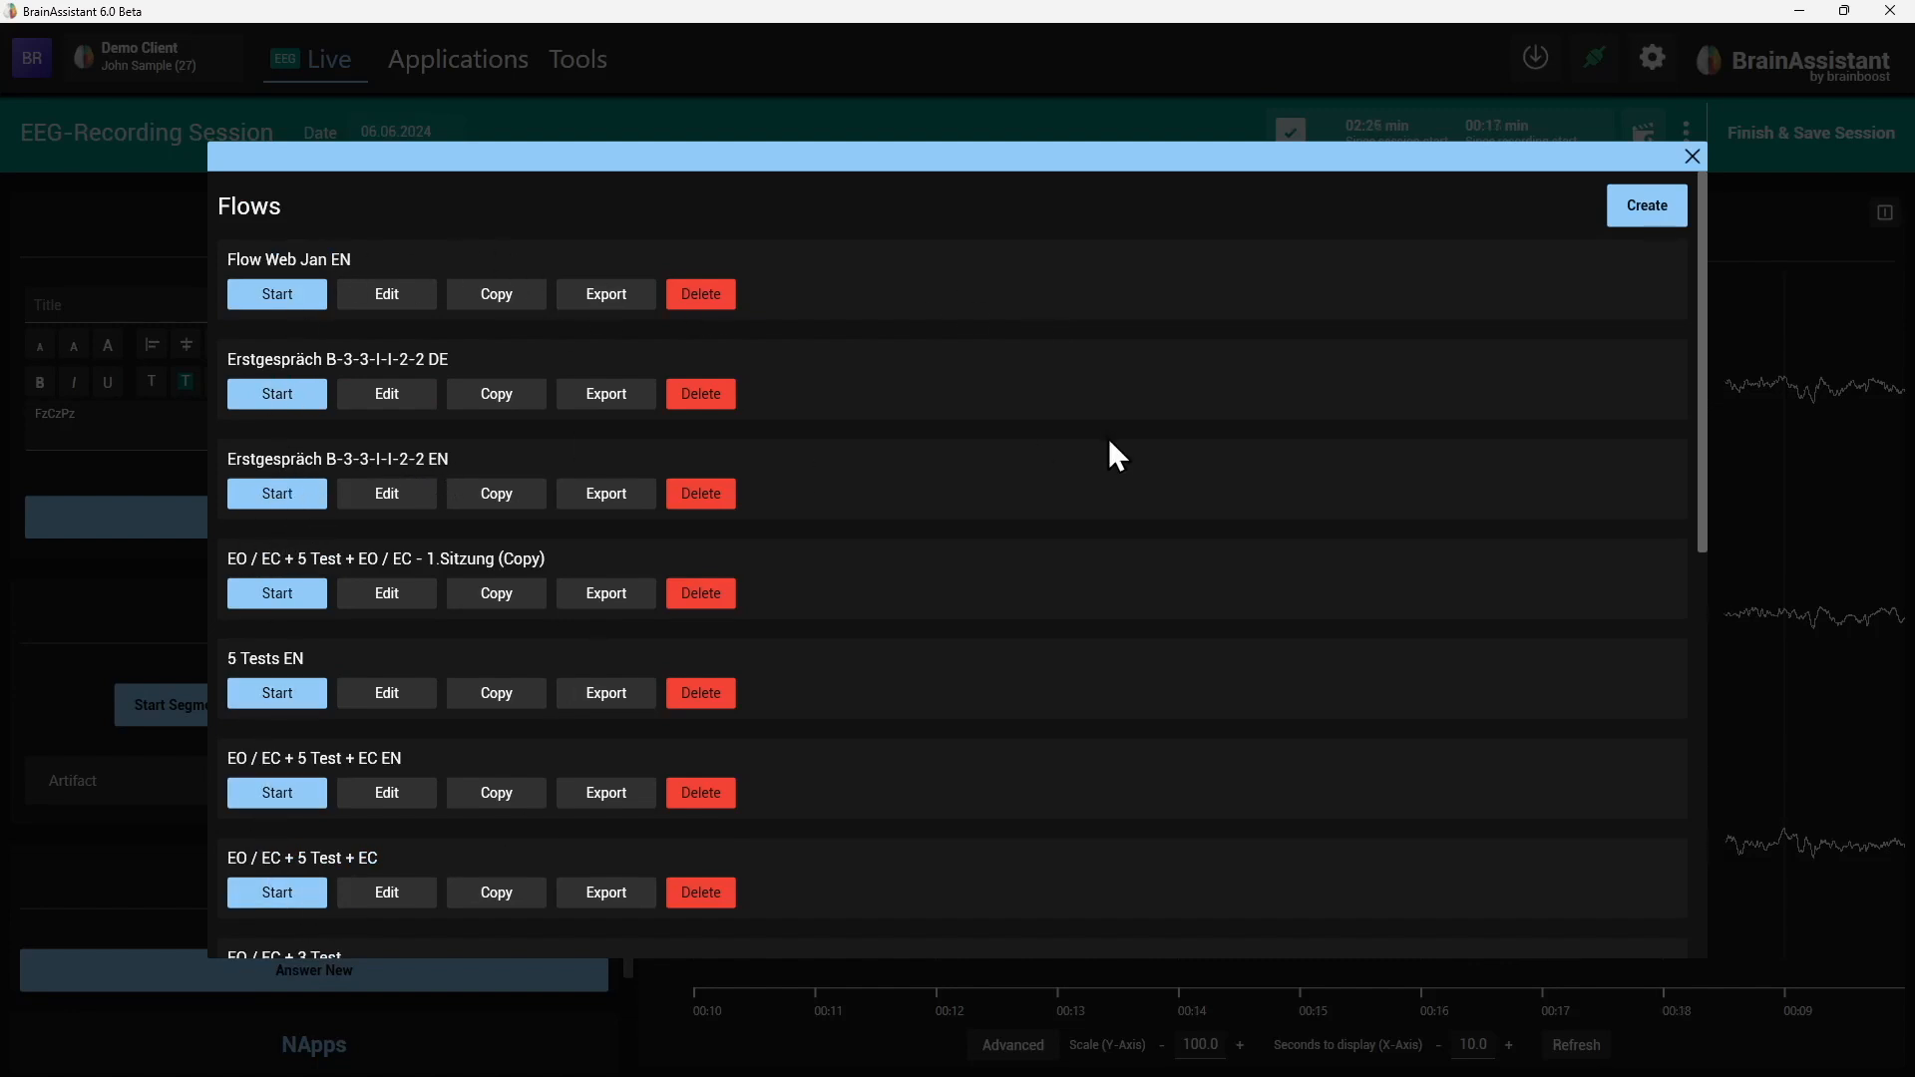
click(1694, 156)
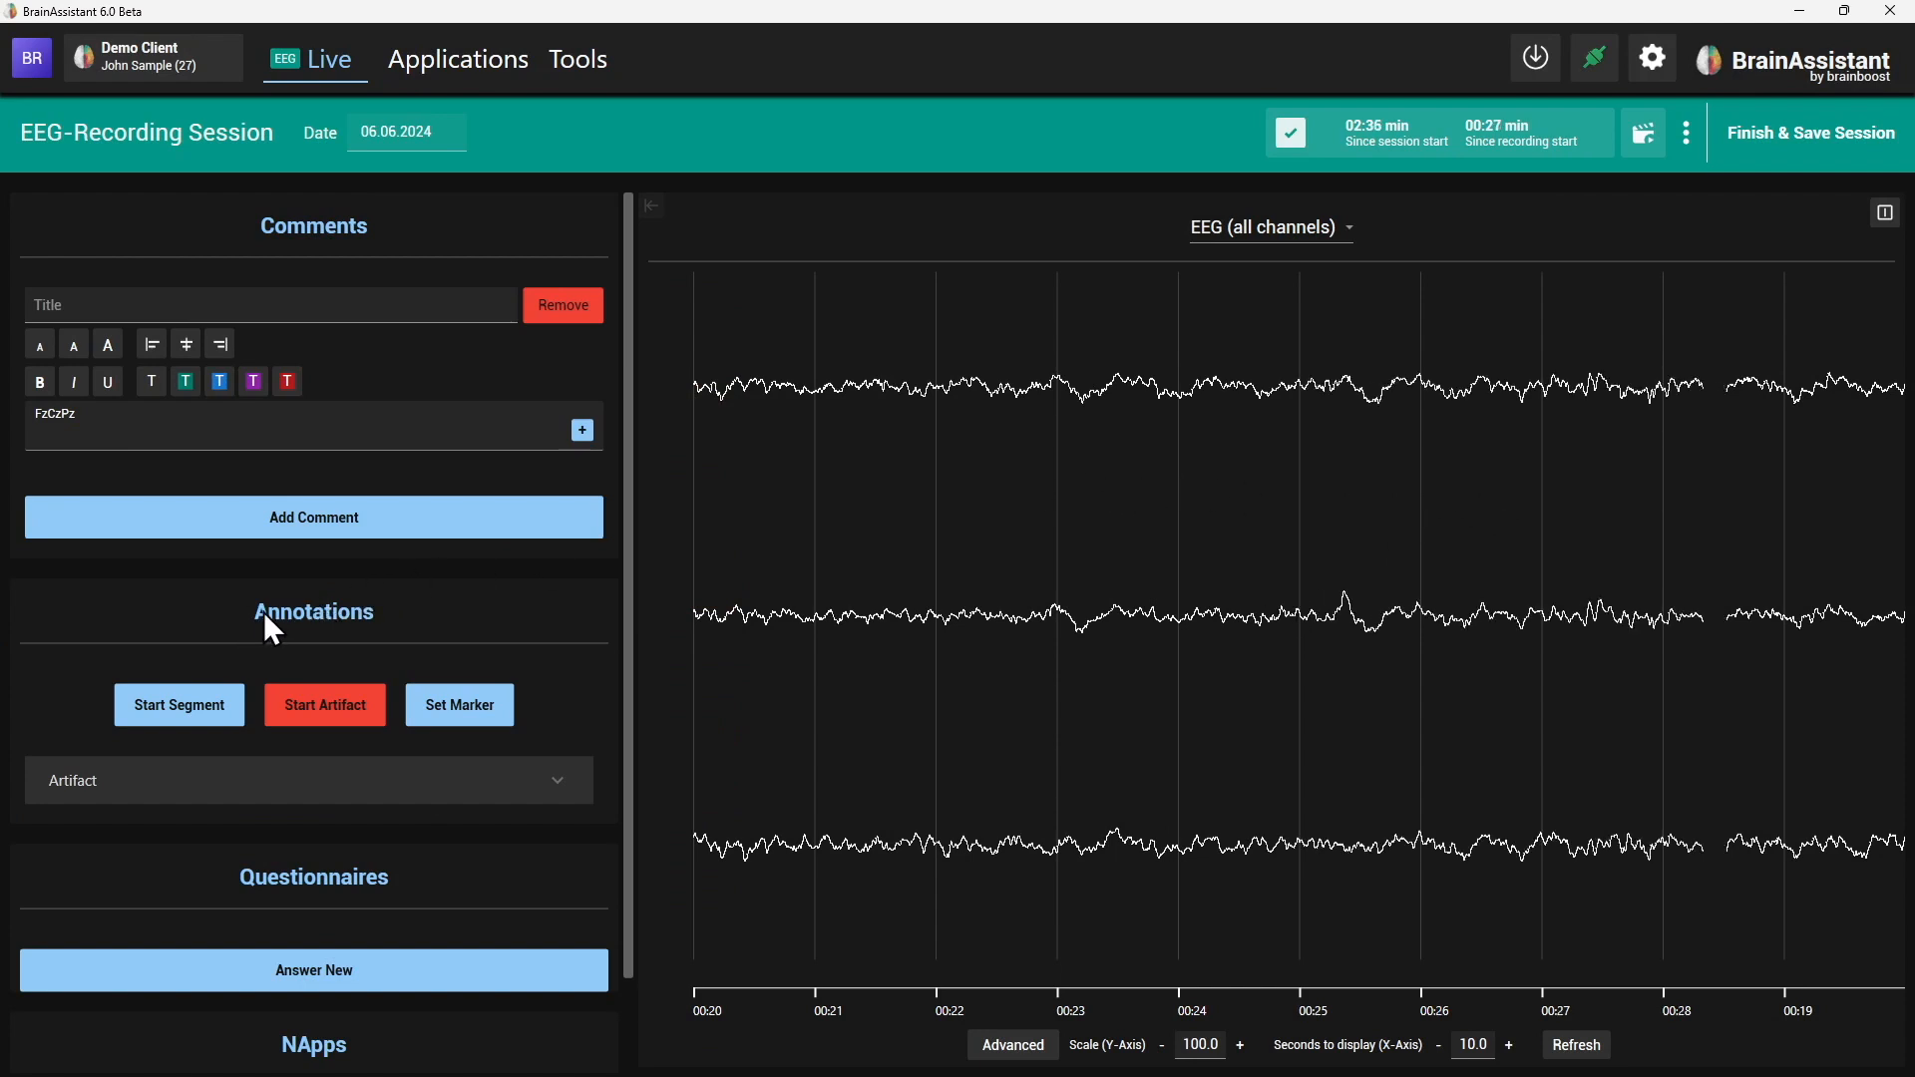
- Mark a live recording segment, label it EO, and stop it after about 18 seconds
click(186, 708)
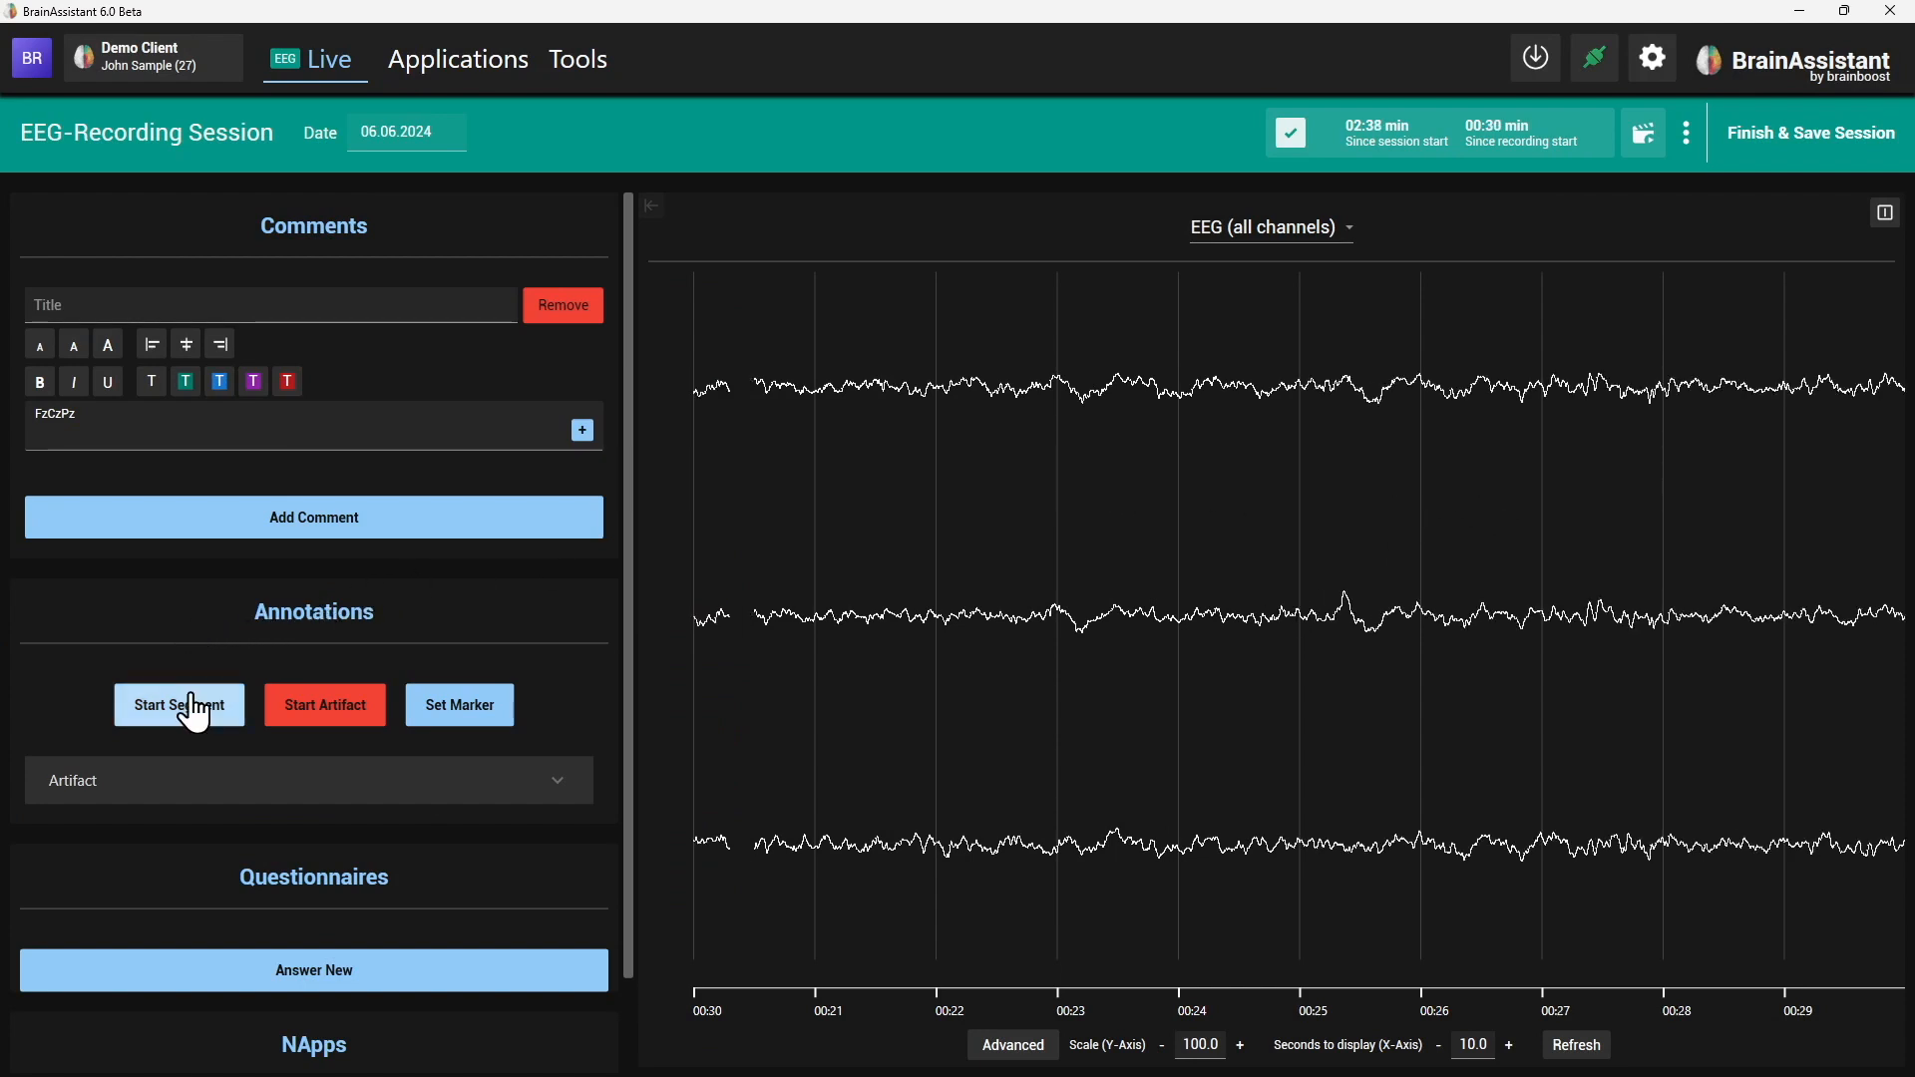
click(172, 712)
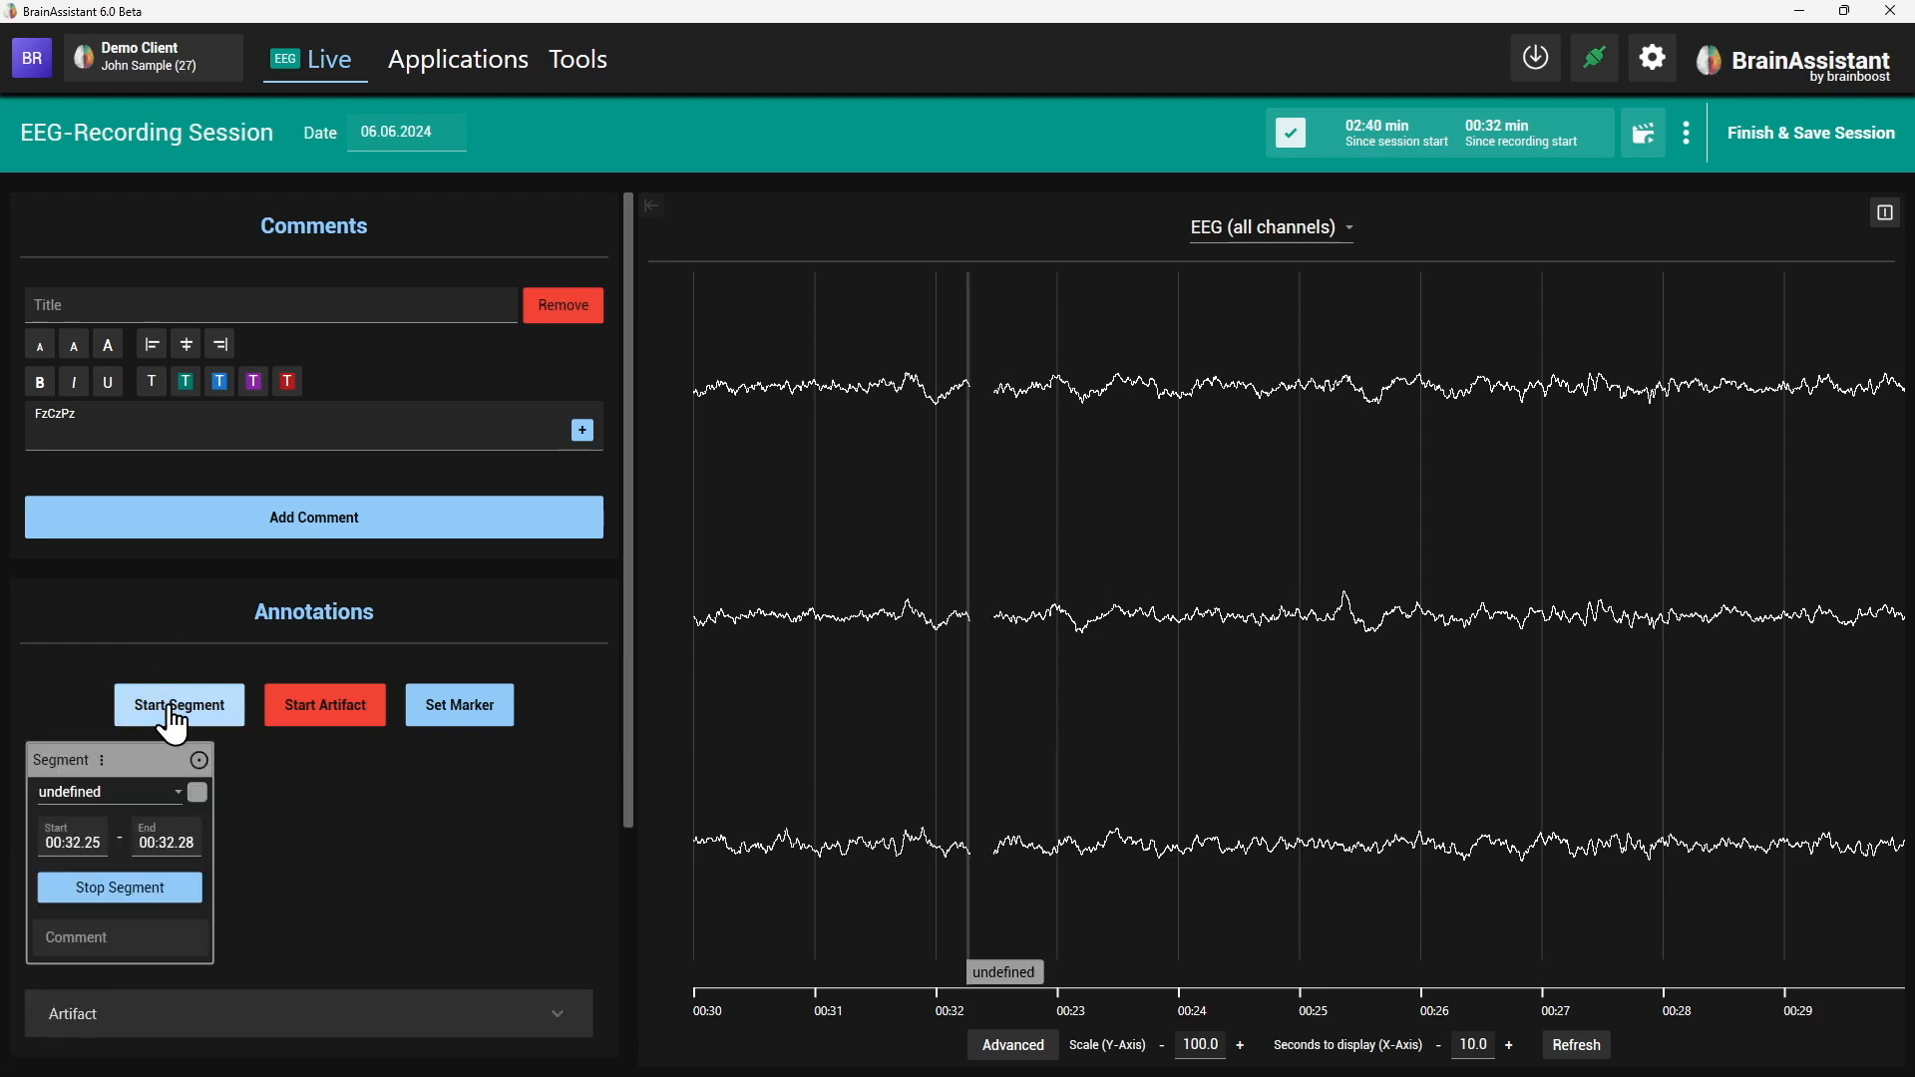
scroll(299, 824, down, 1)
scroll(299, 828, down, 1)
click(128, 697)
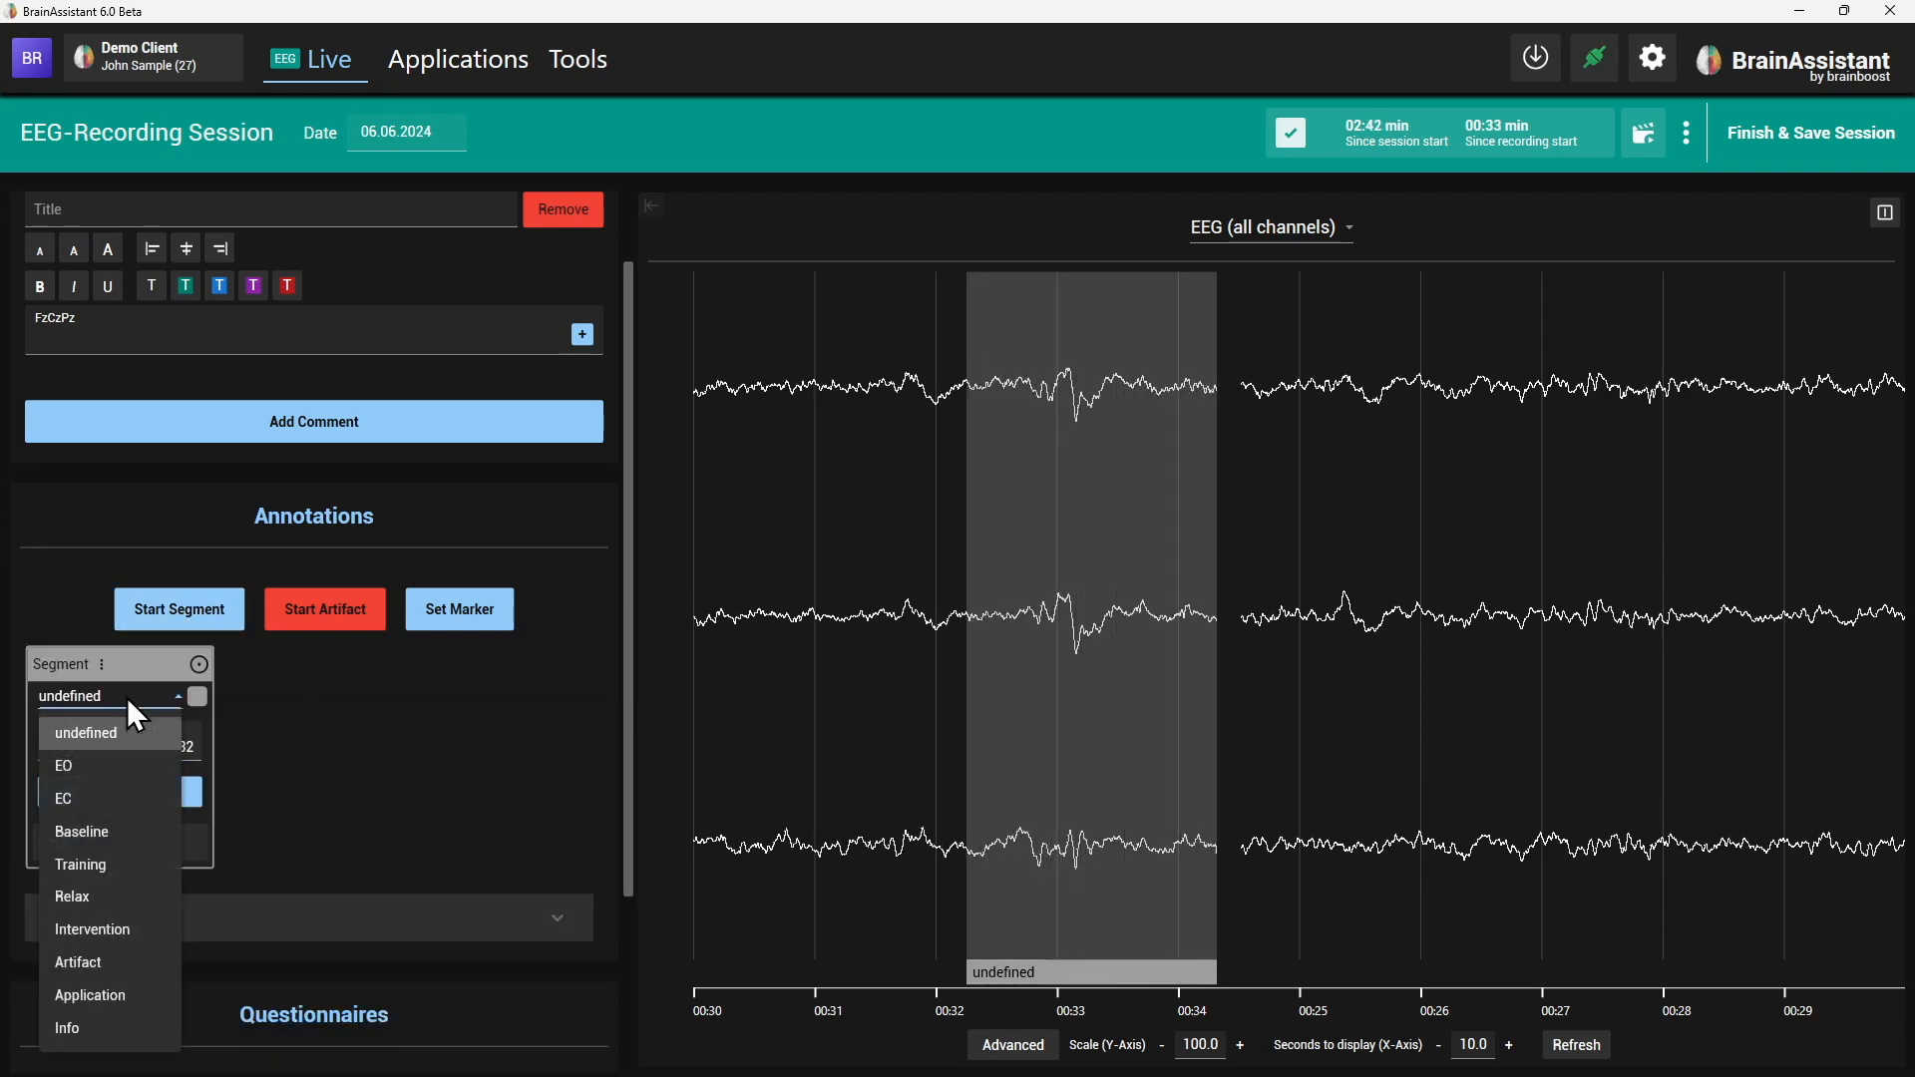
click(64, 768)
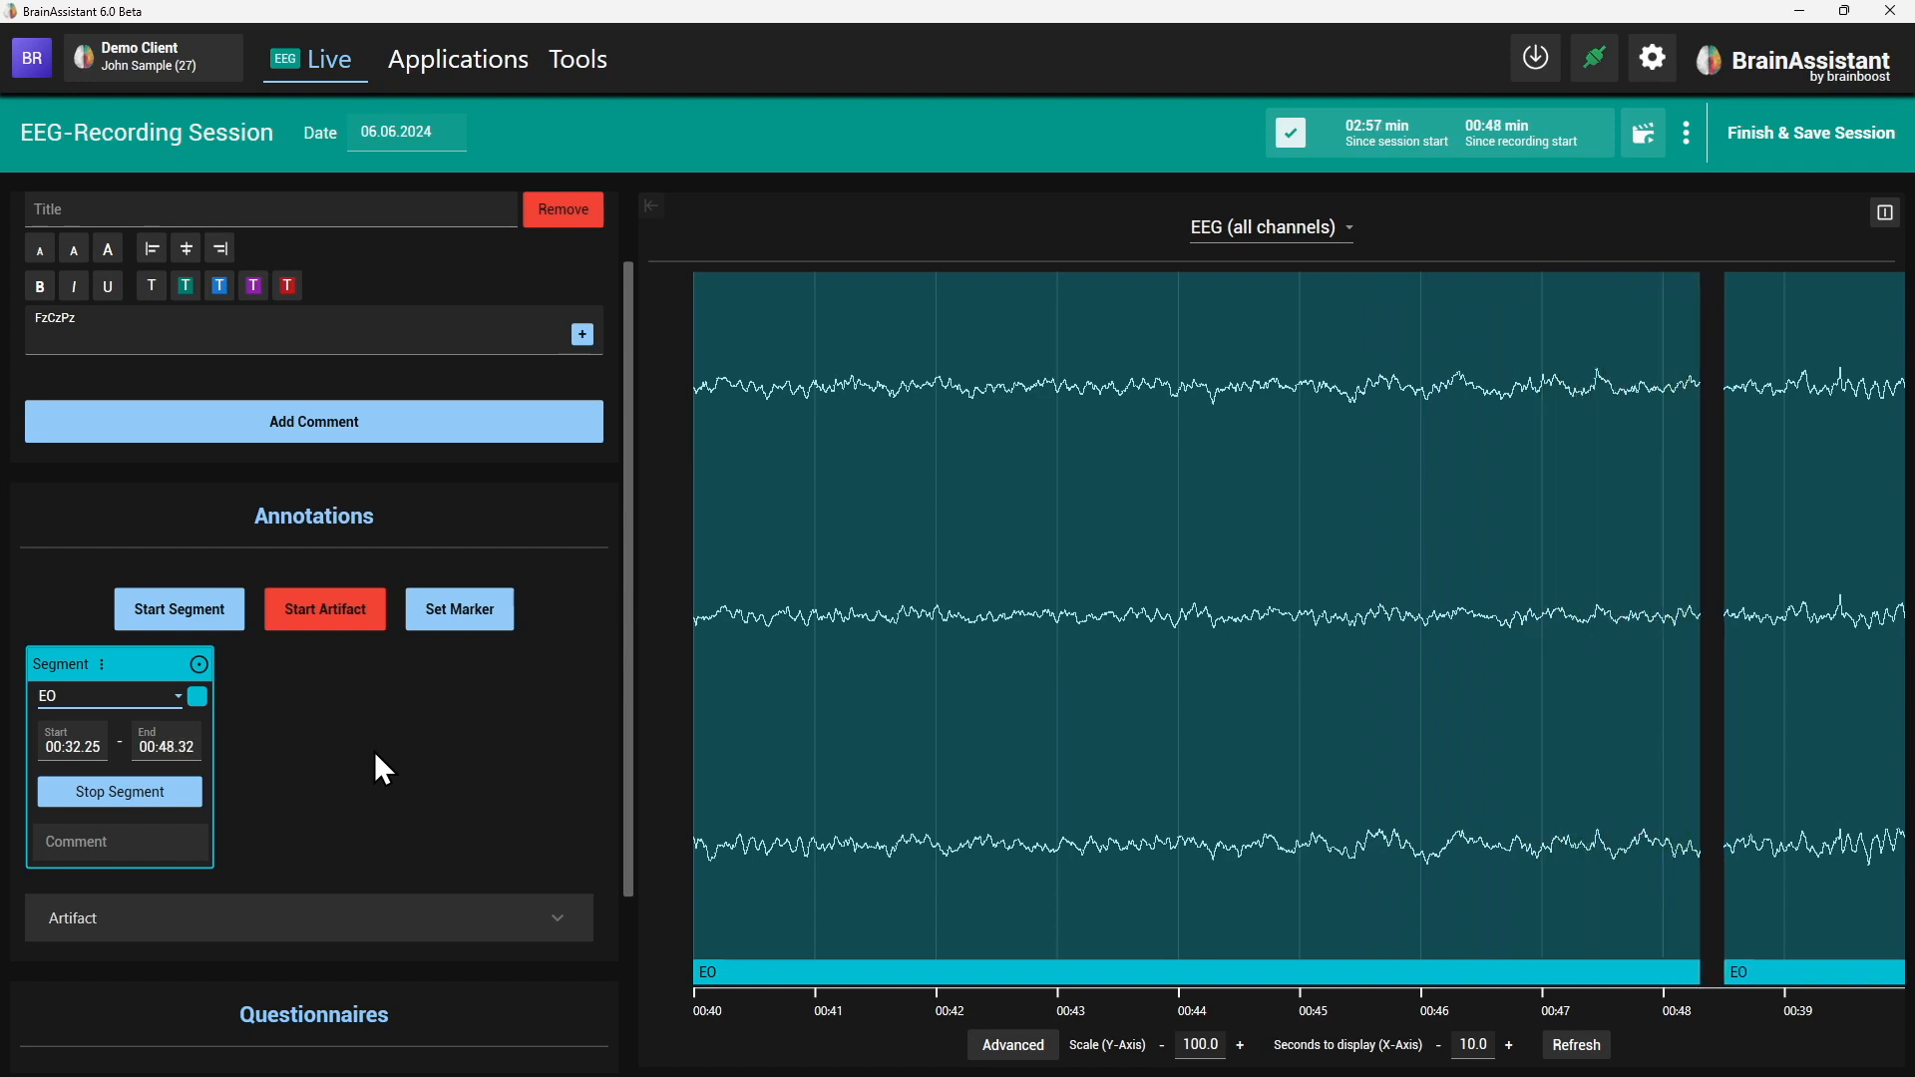
click(144, 793)
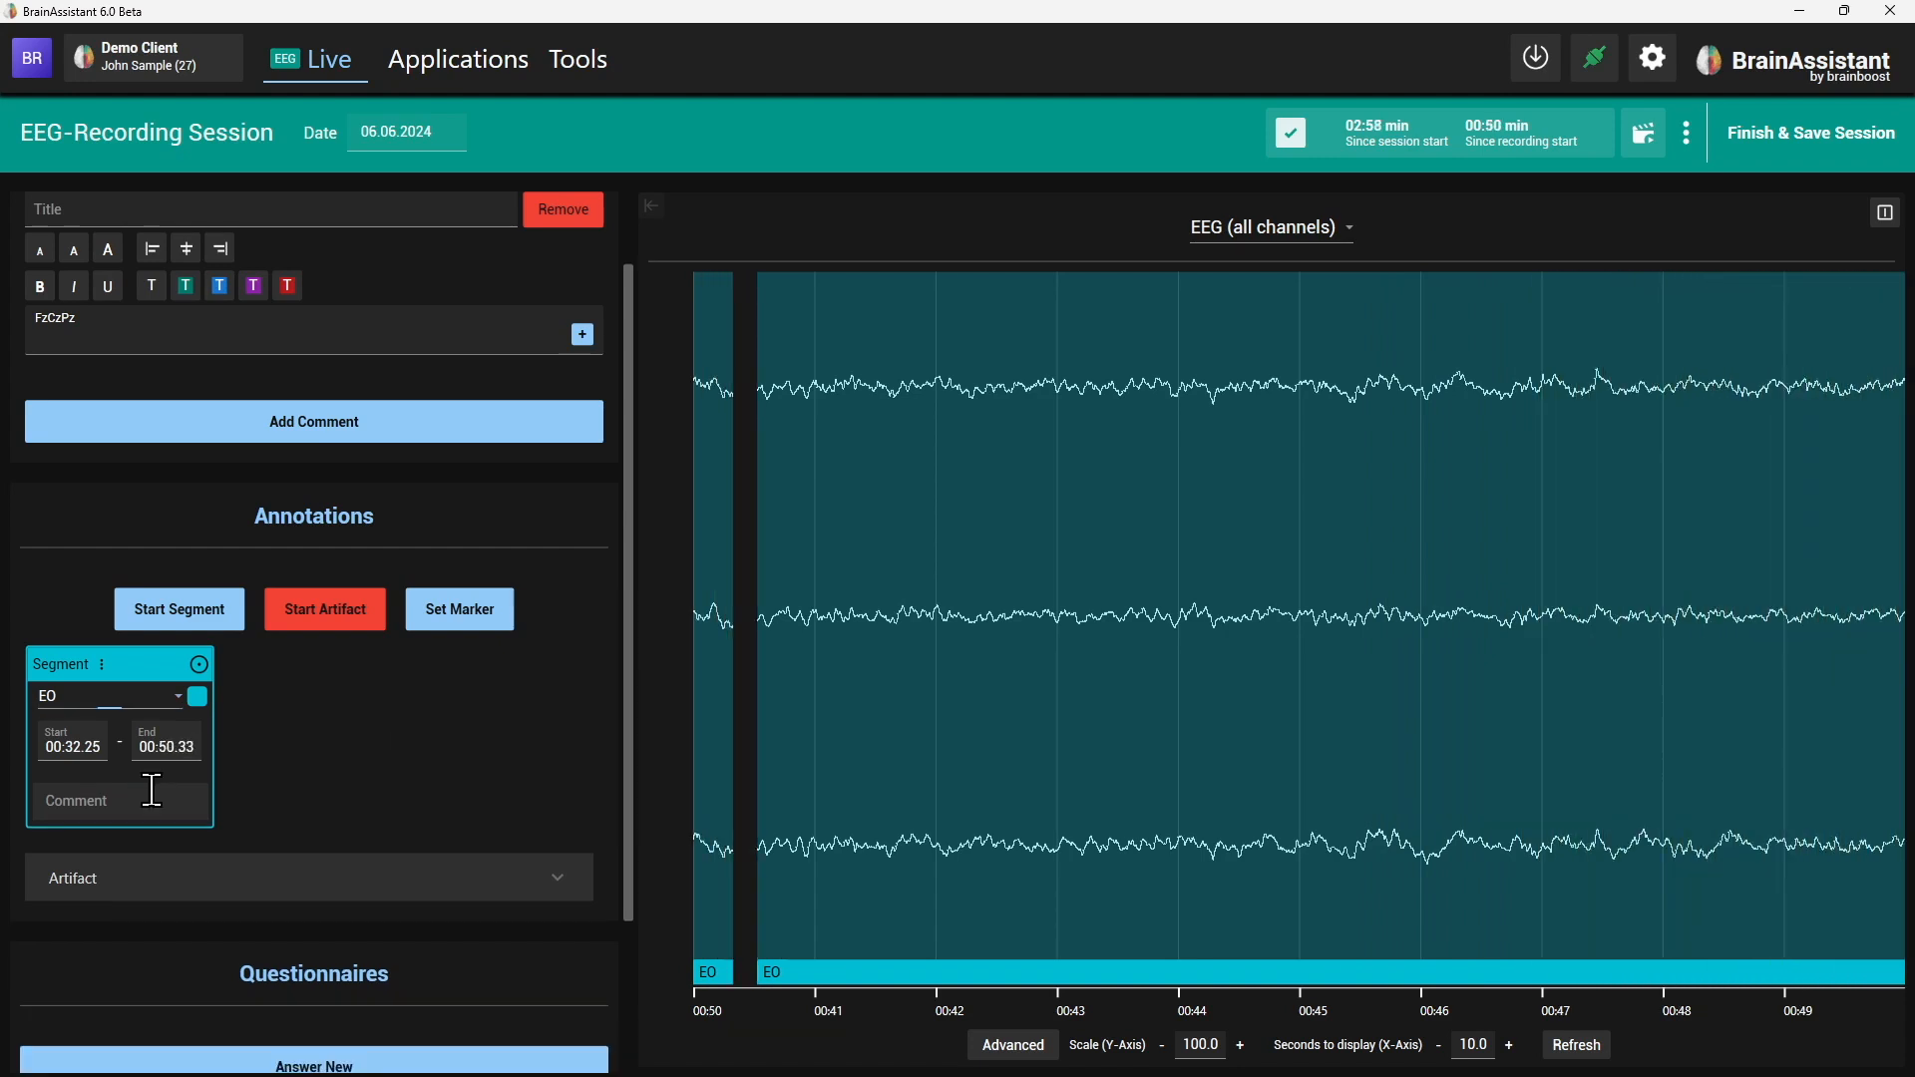
- Mark a second live segment, label it EC, and stop it after about 15 seconds
click(206, 613)
click(116, 696)
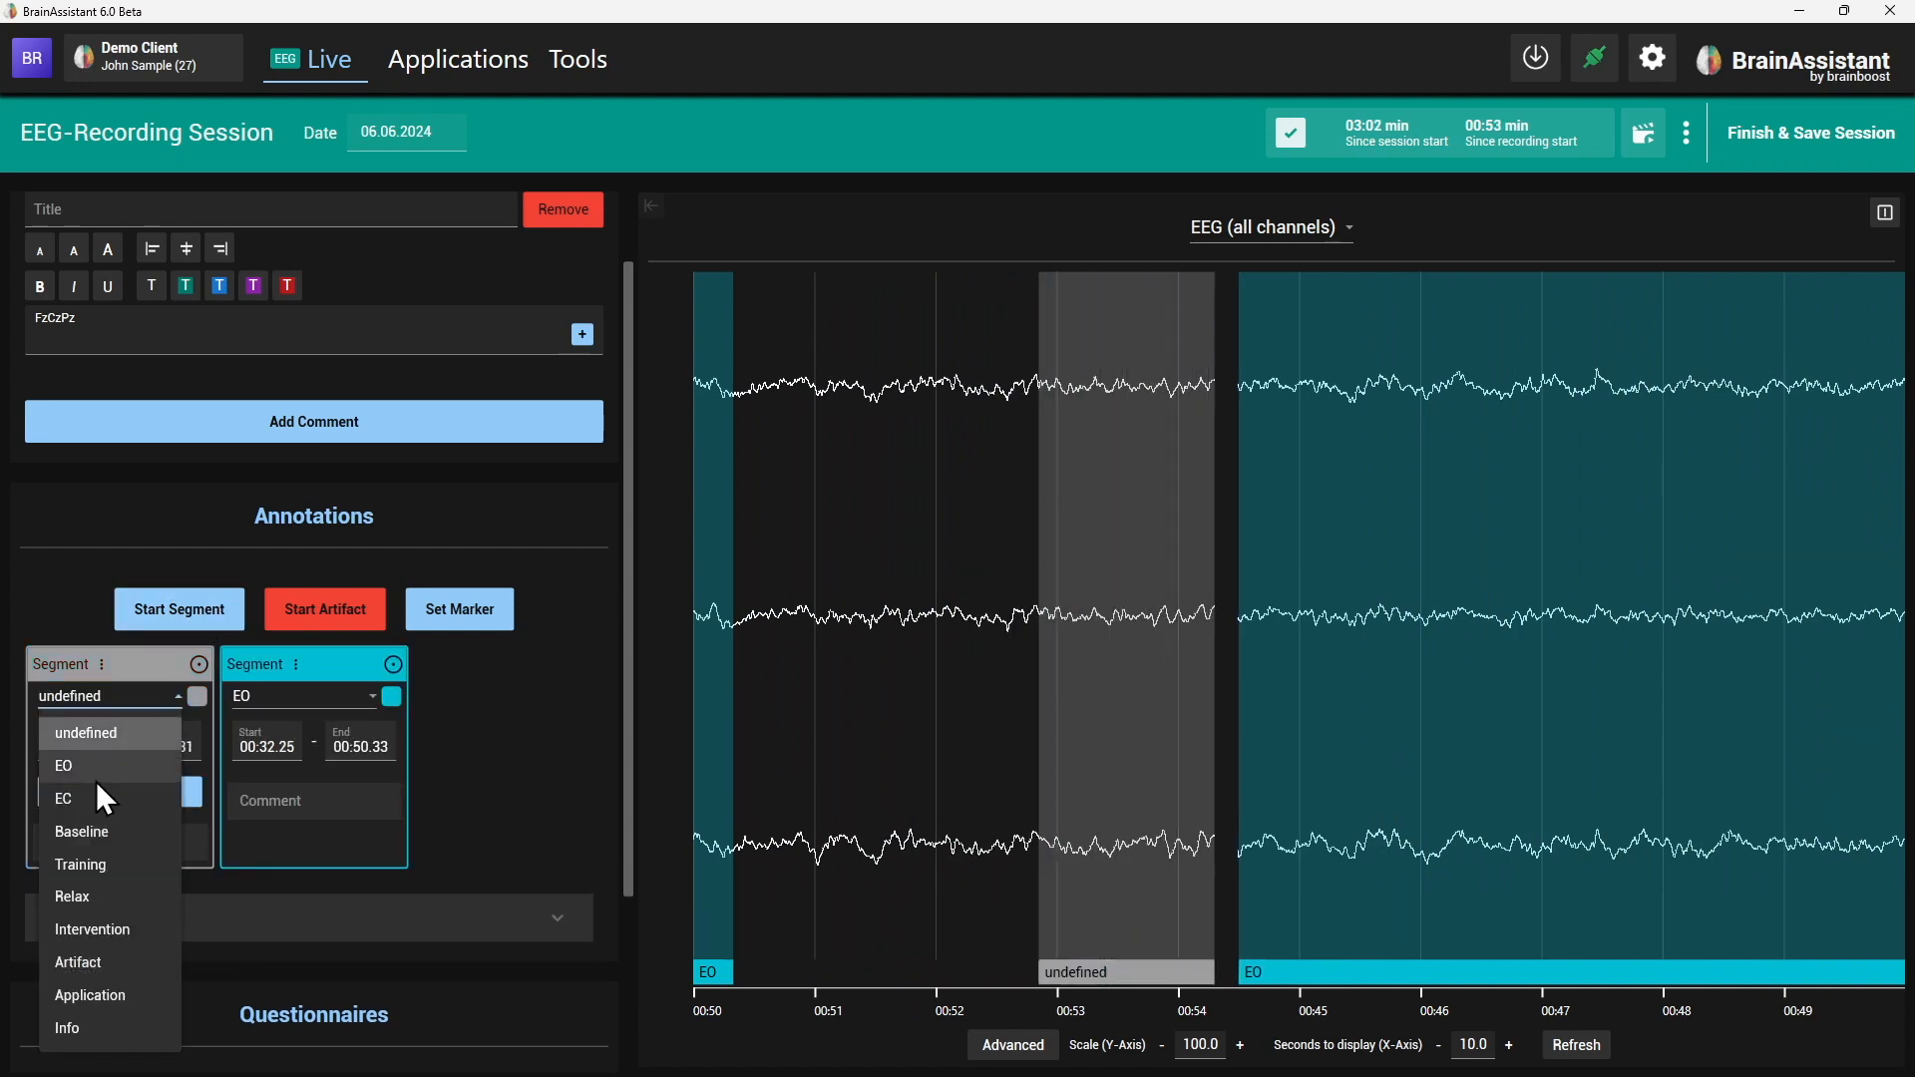
click(92, 796)
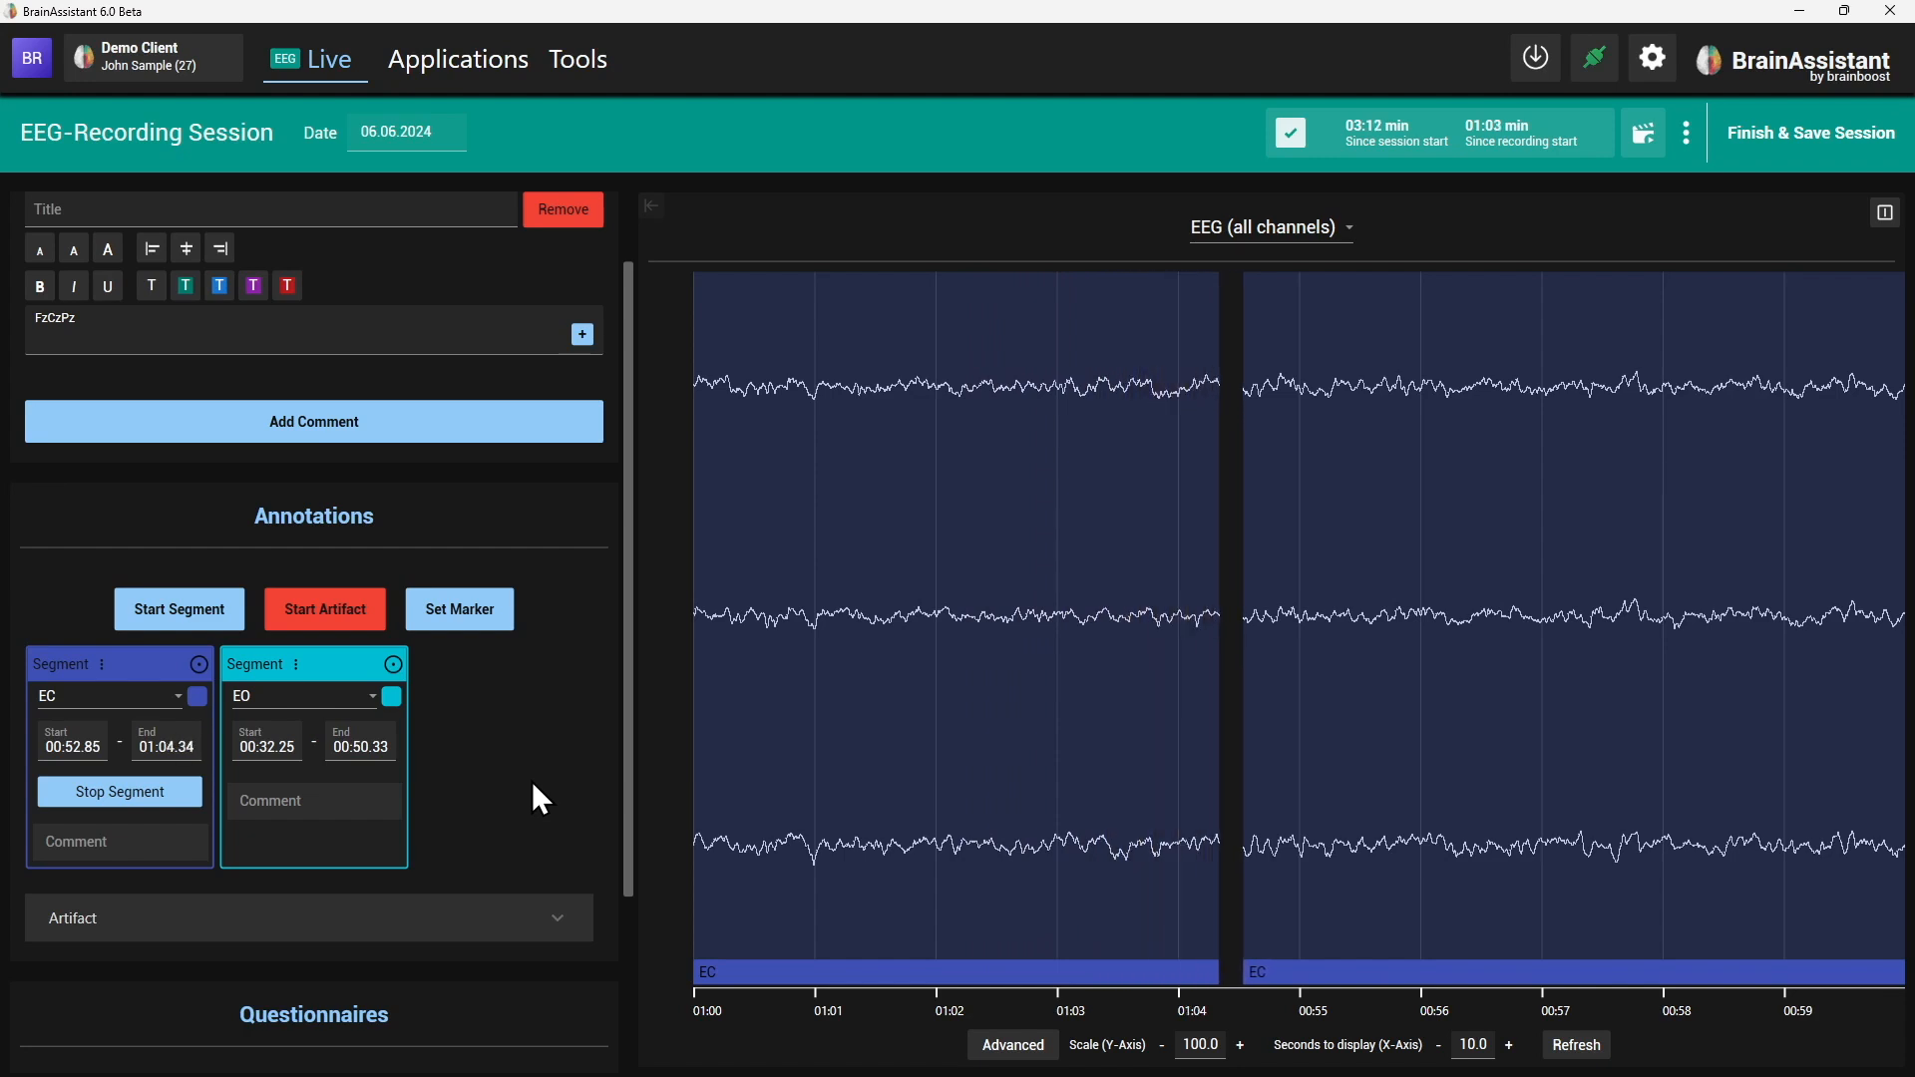
click(118, 798)
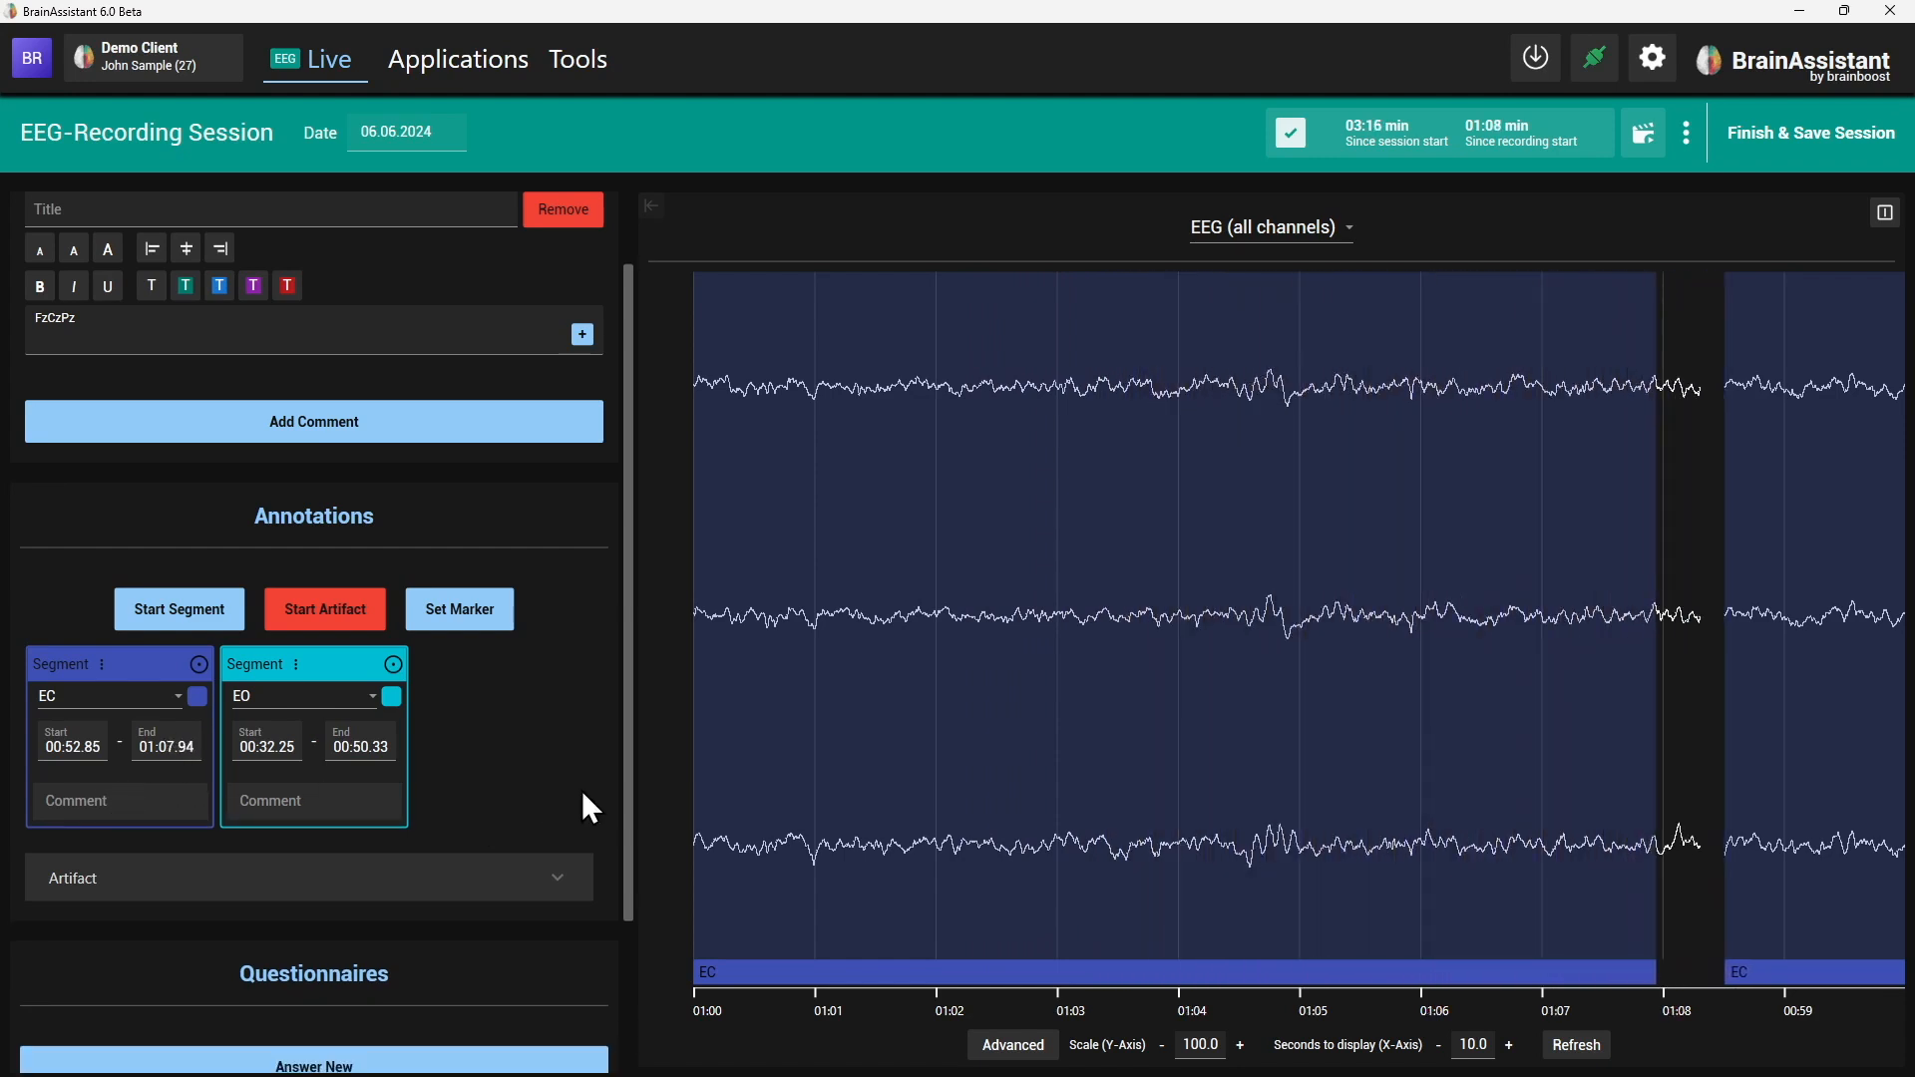
- Finish and save the recording session, and open the details of the 06.06.2024 session from the client's session list
click(1850, 130)
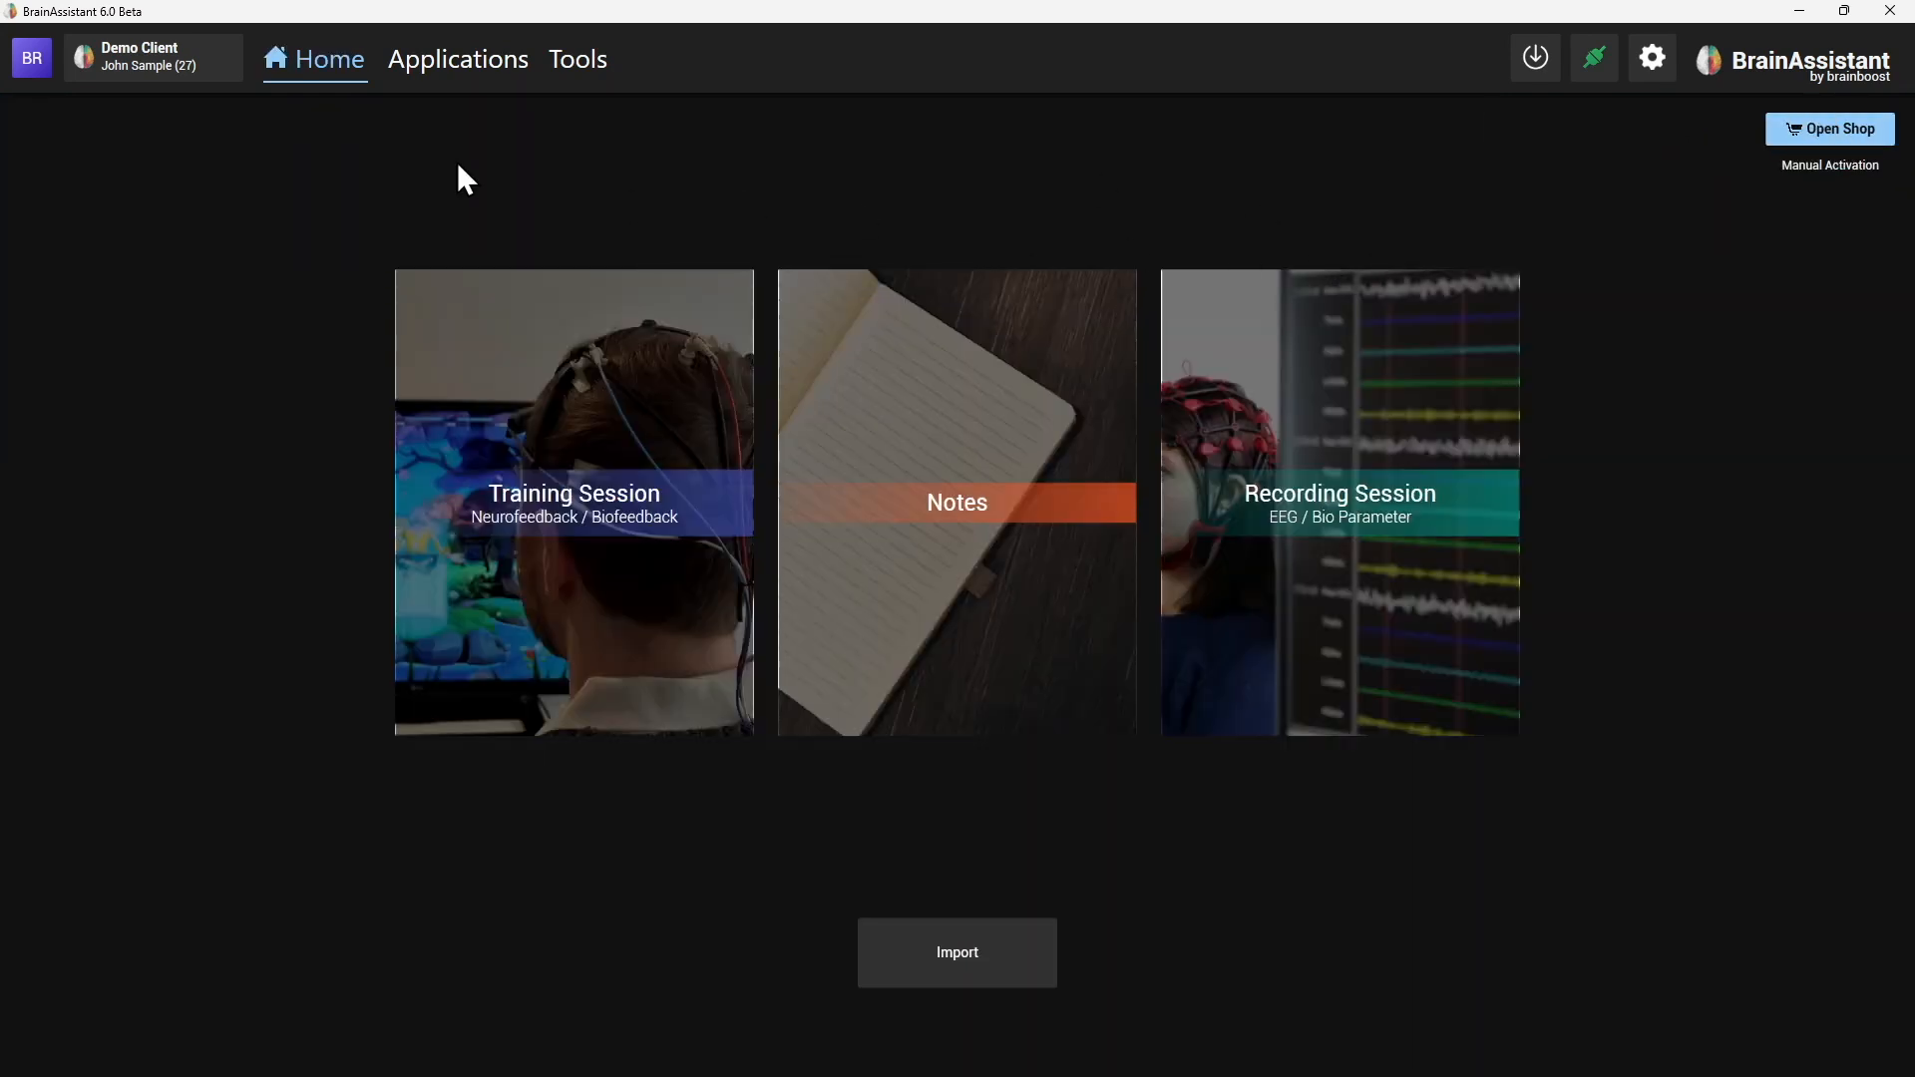
click(148, 65)
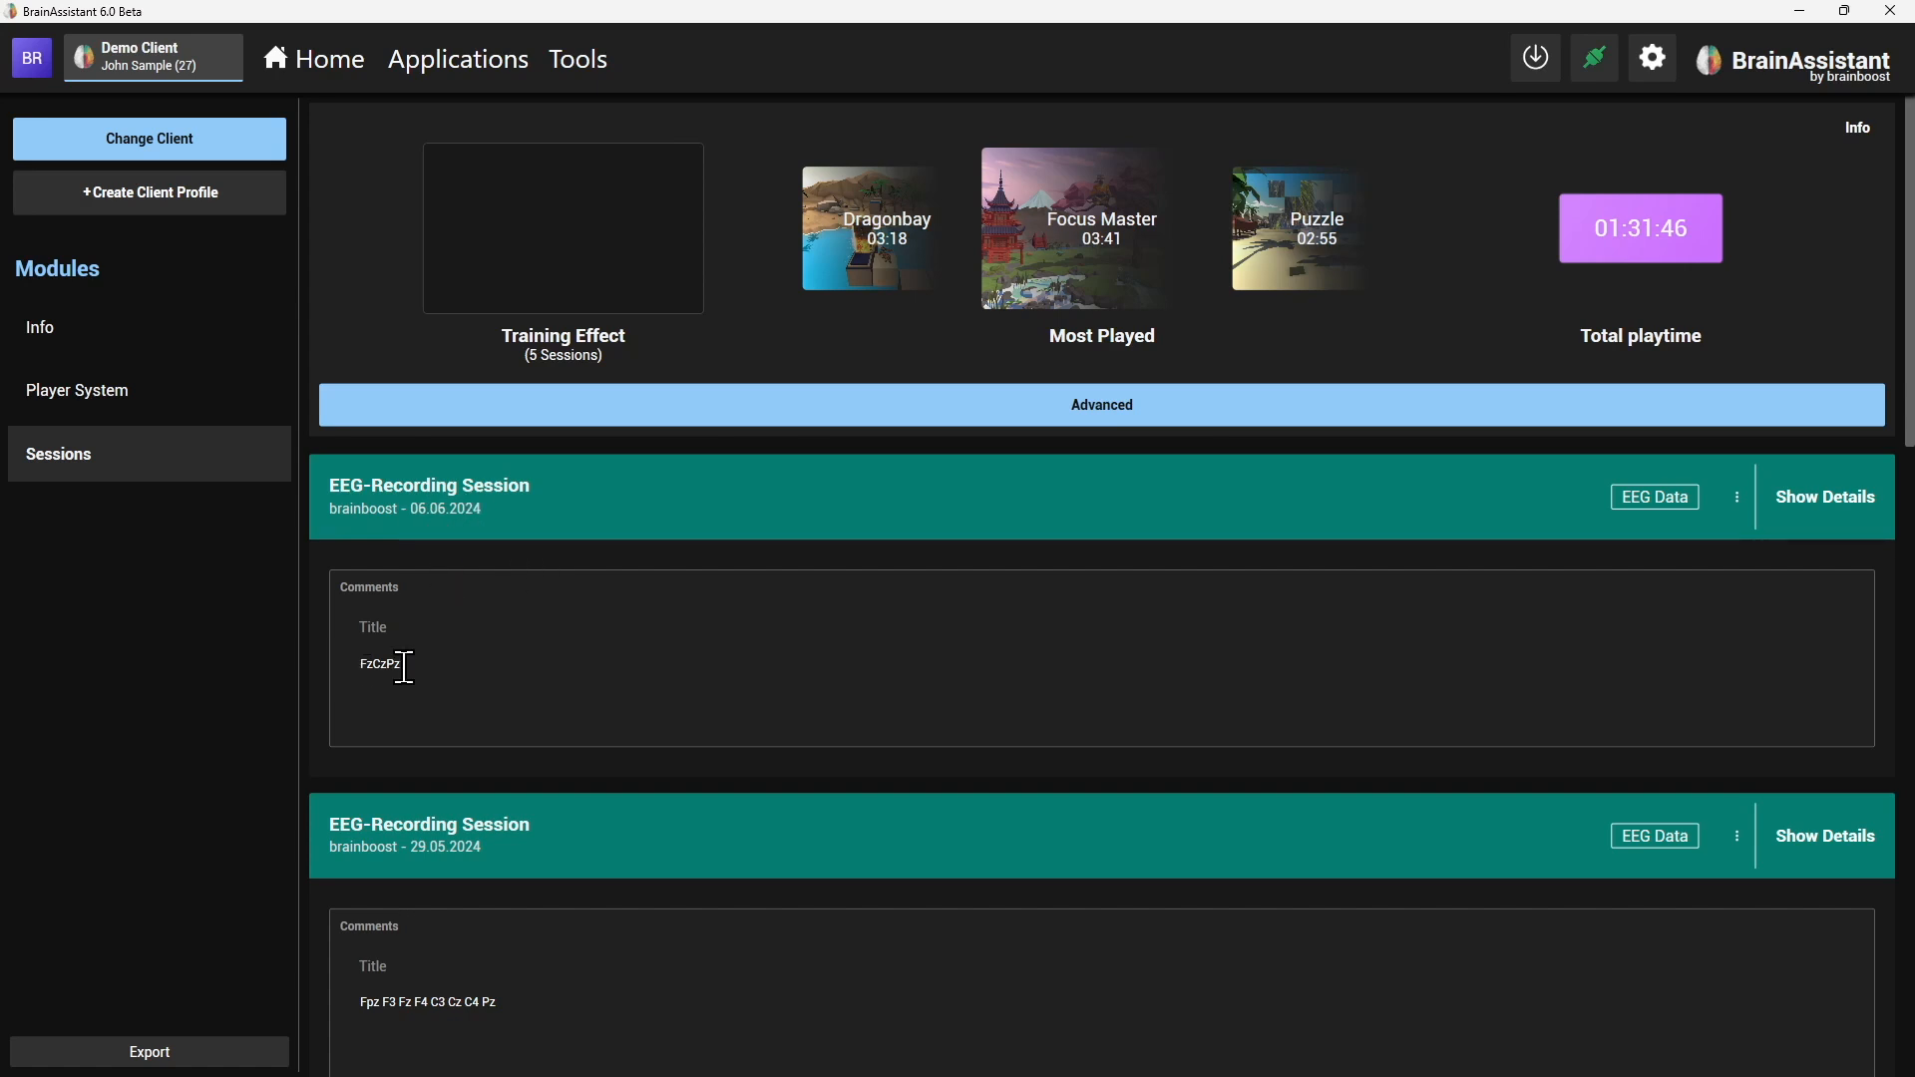
click(1774, 531)
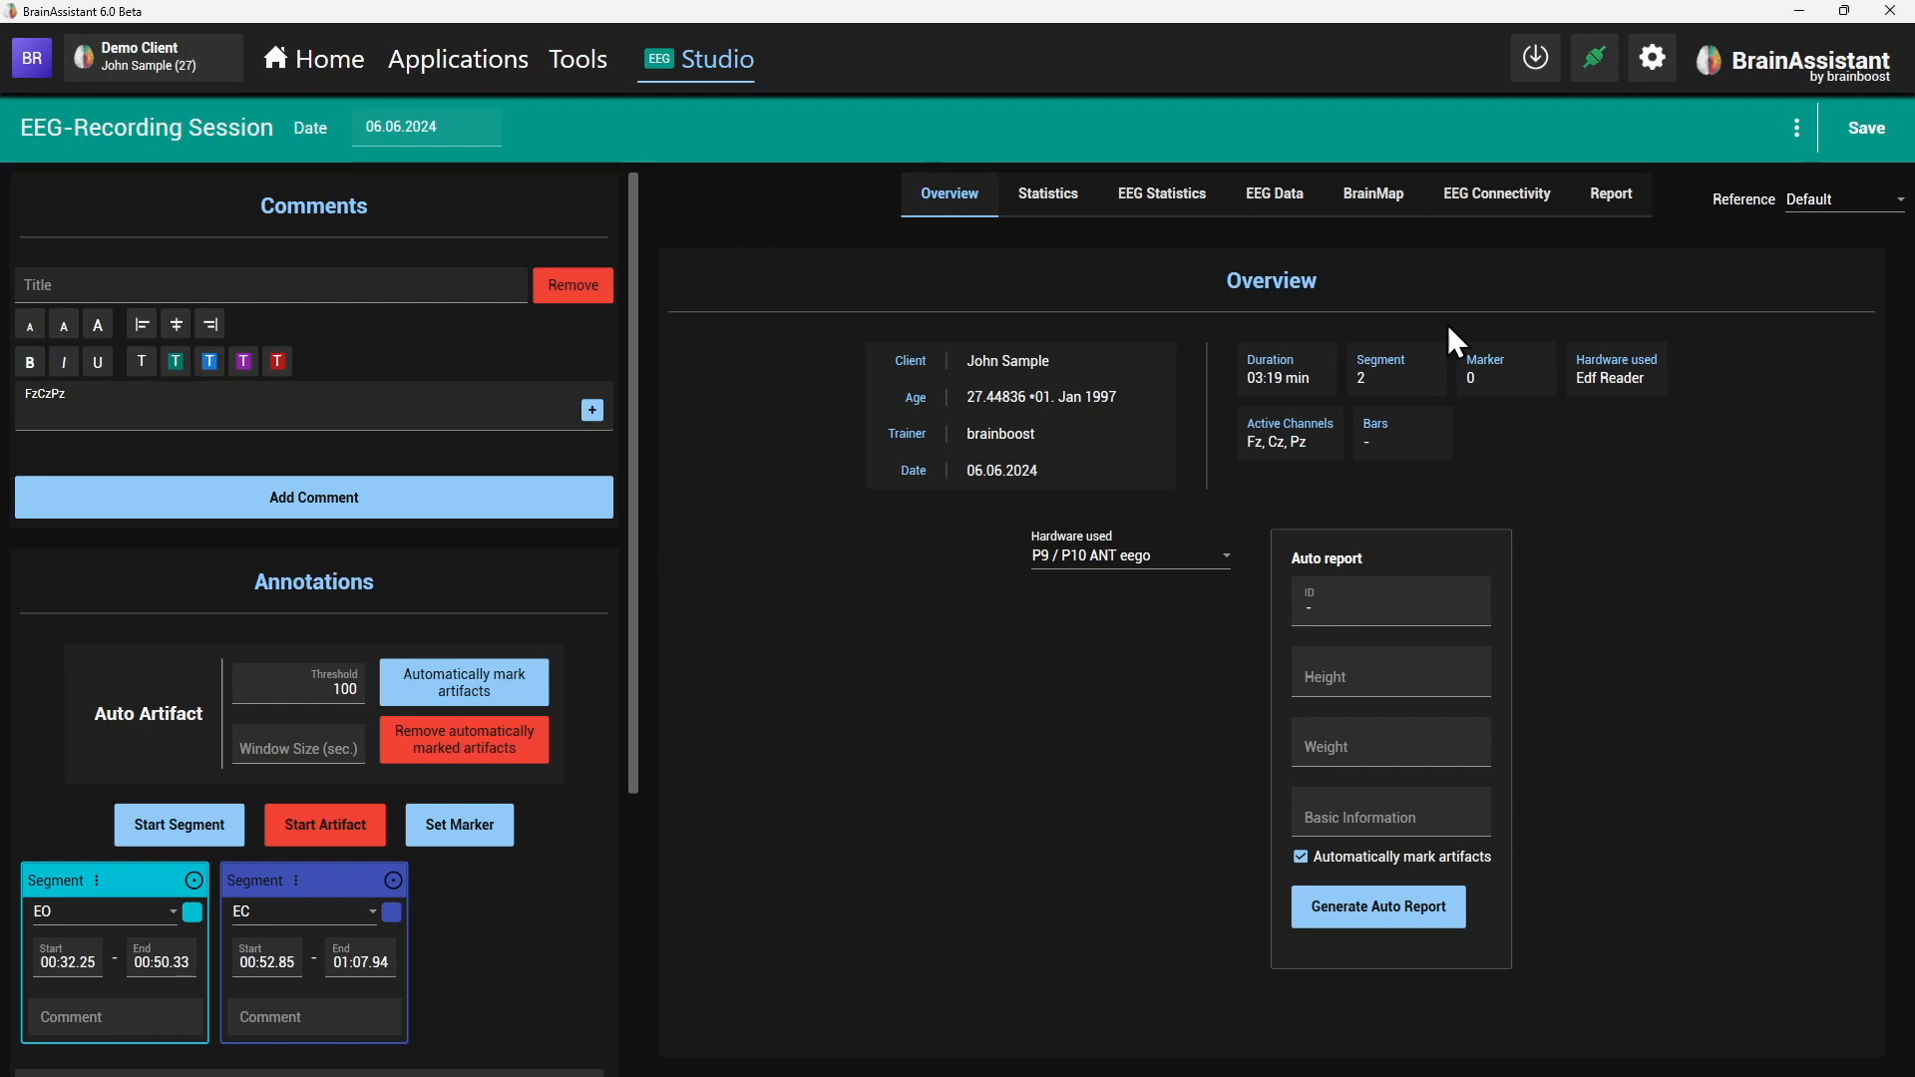
- Add all Relative Power brain maps for the EO segment and set their shared scale to 0.77–19.42 %
click(1282, 204)
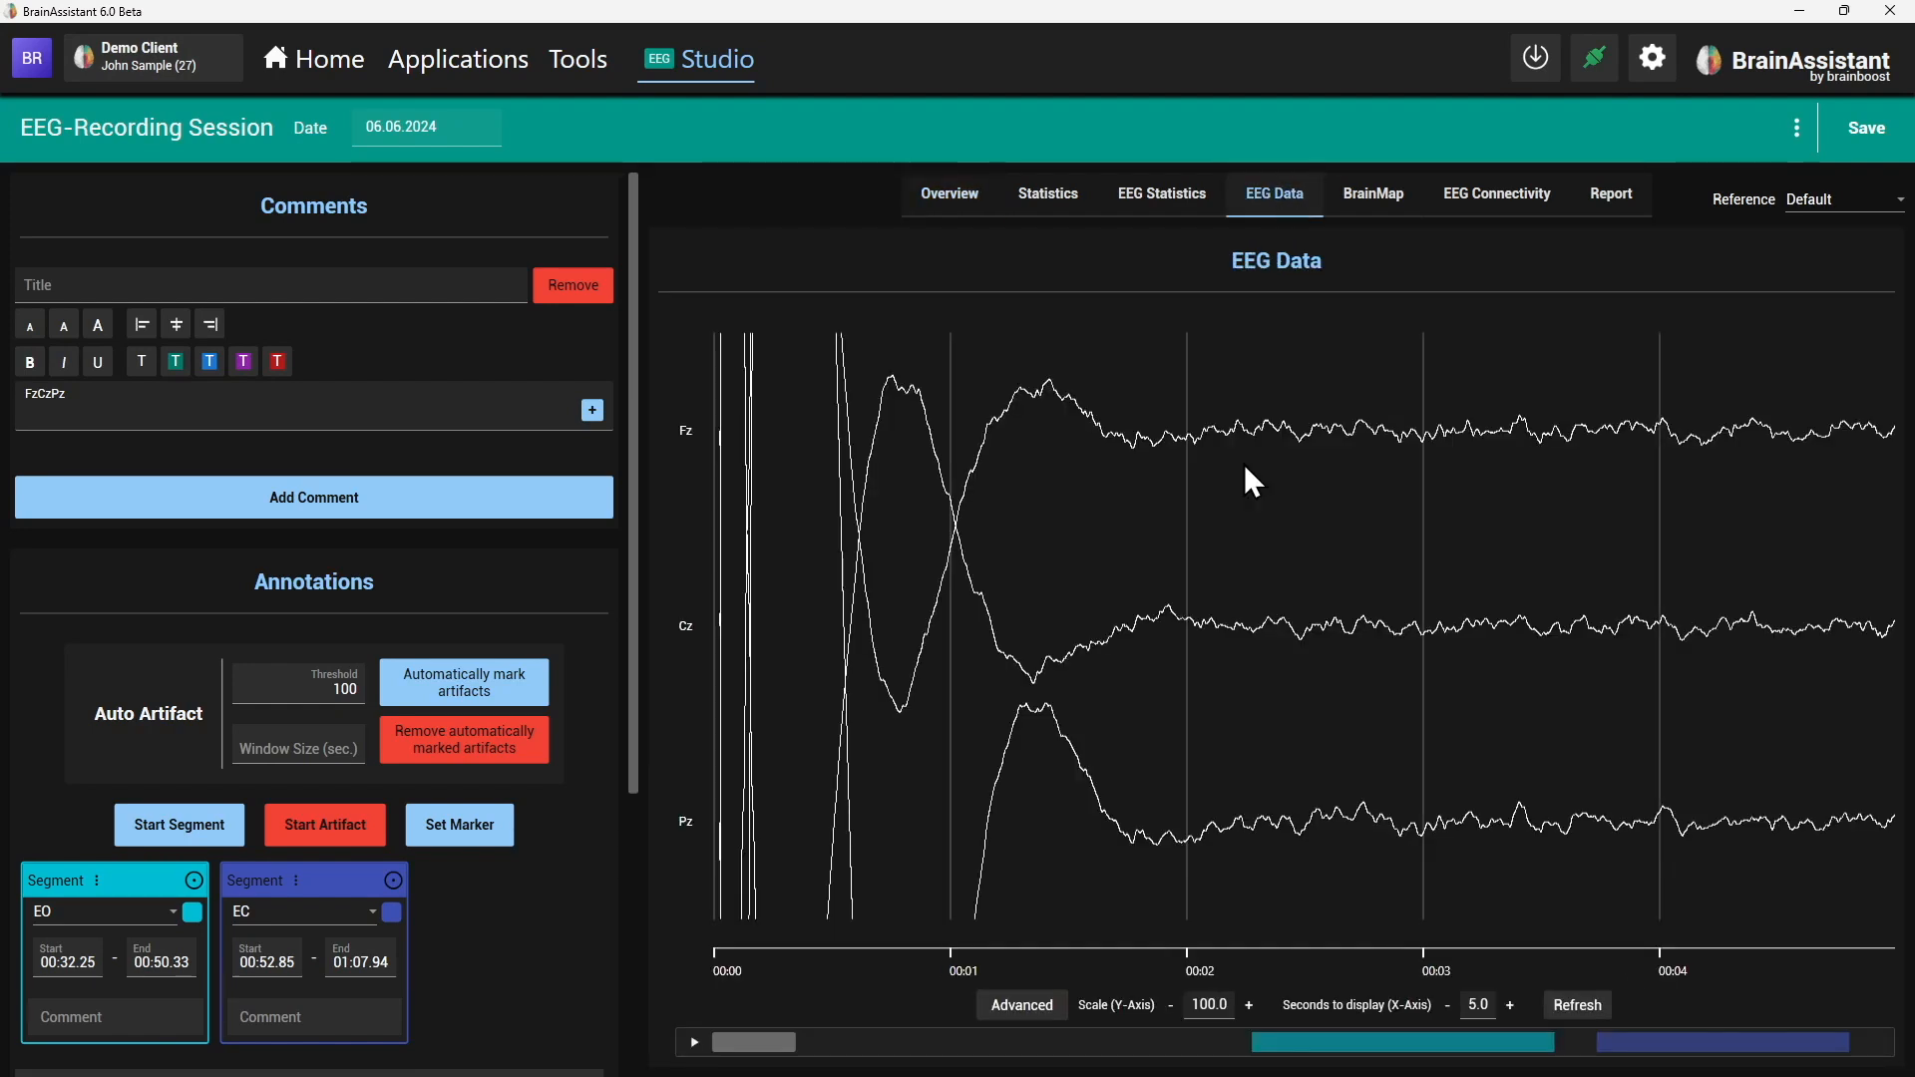
click(1380, 196)
click(1853, 251)
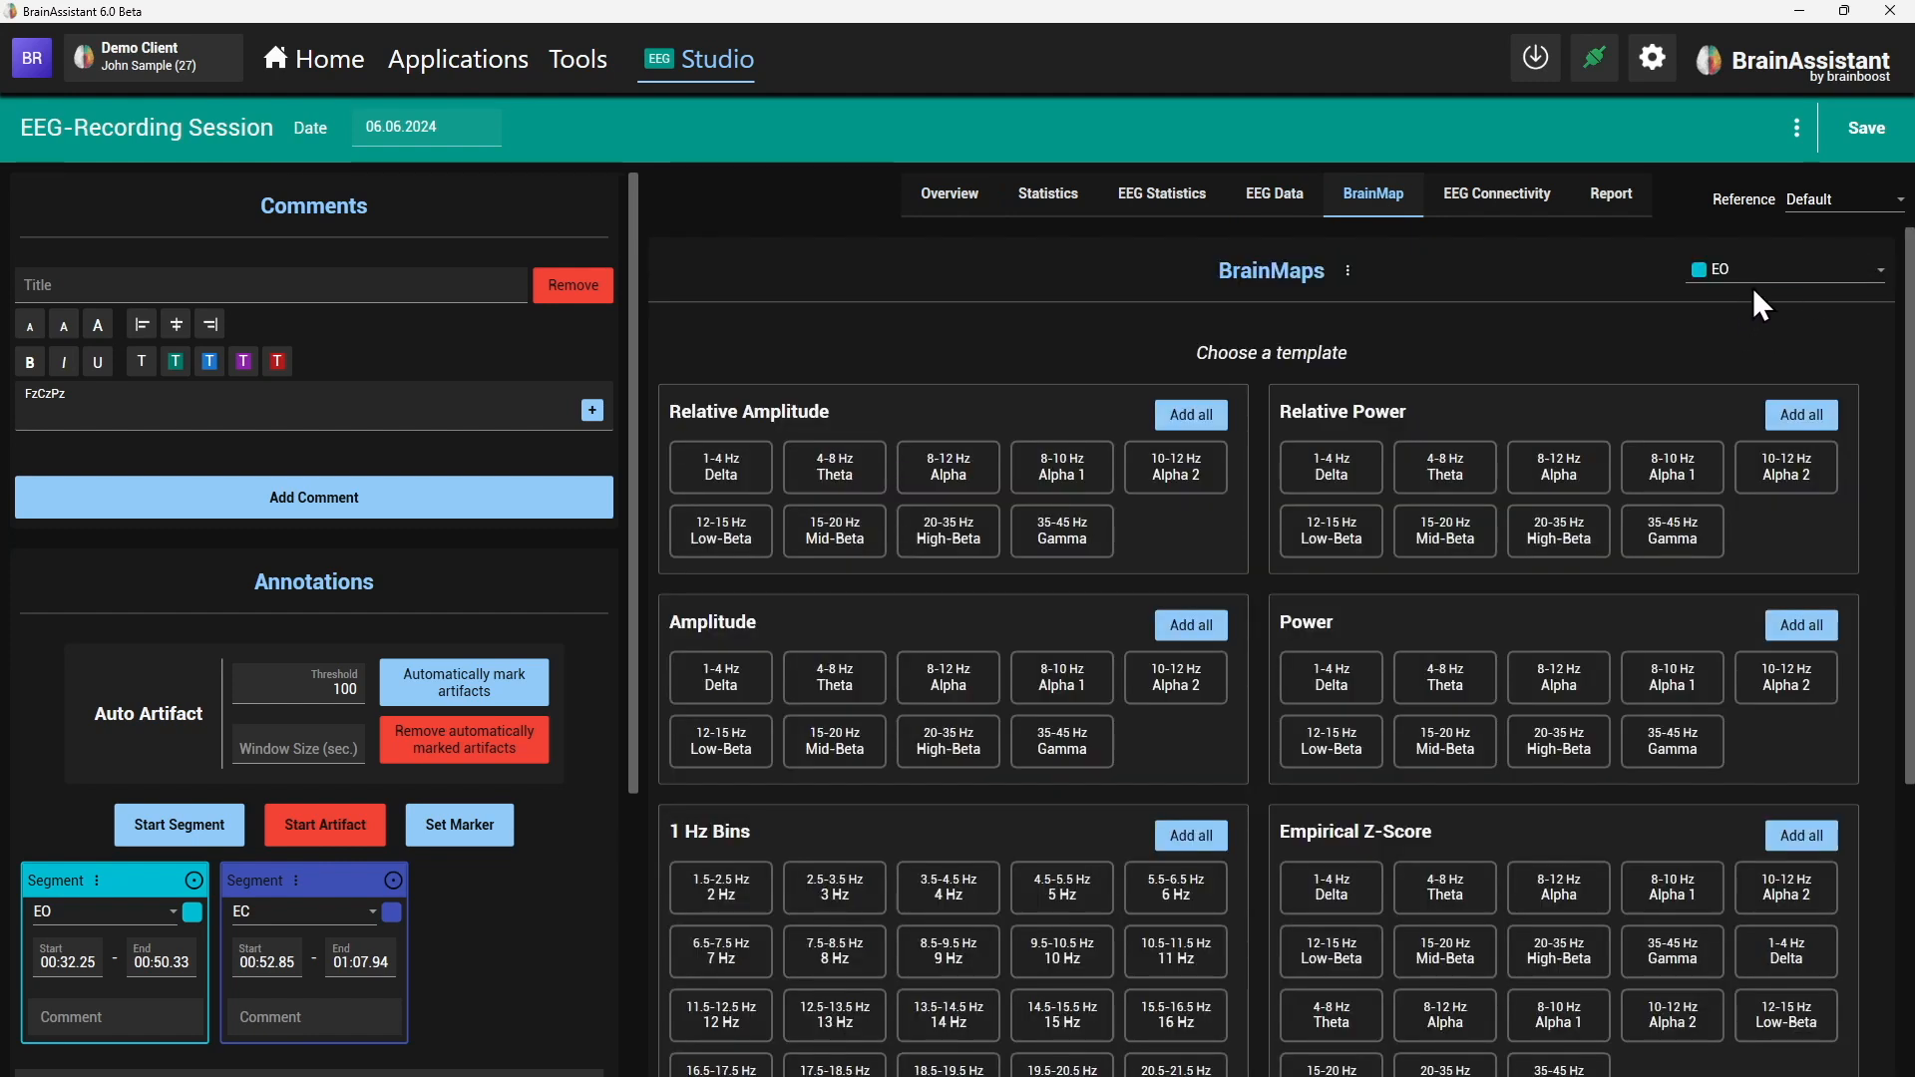
click(1831, 413)
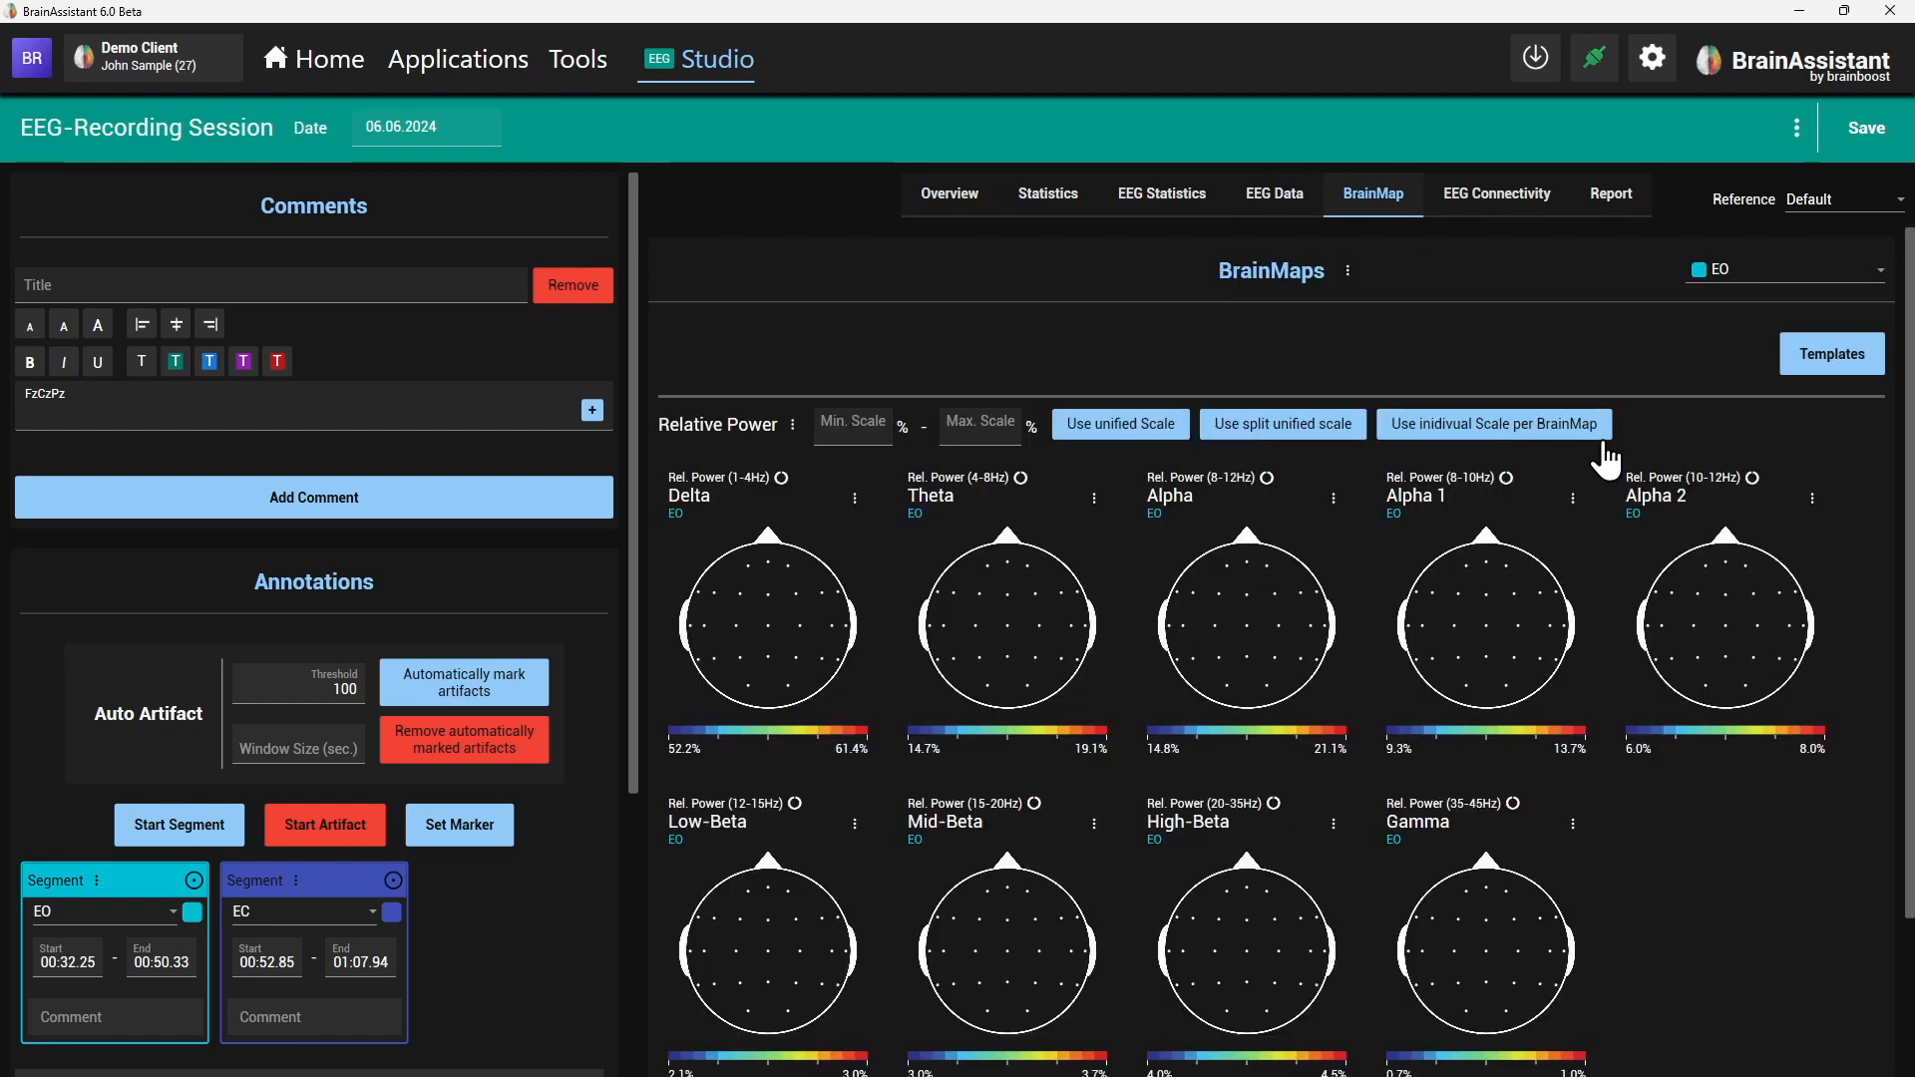
scroll(979, 423, up, 3)
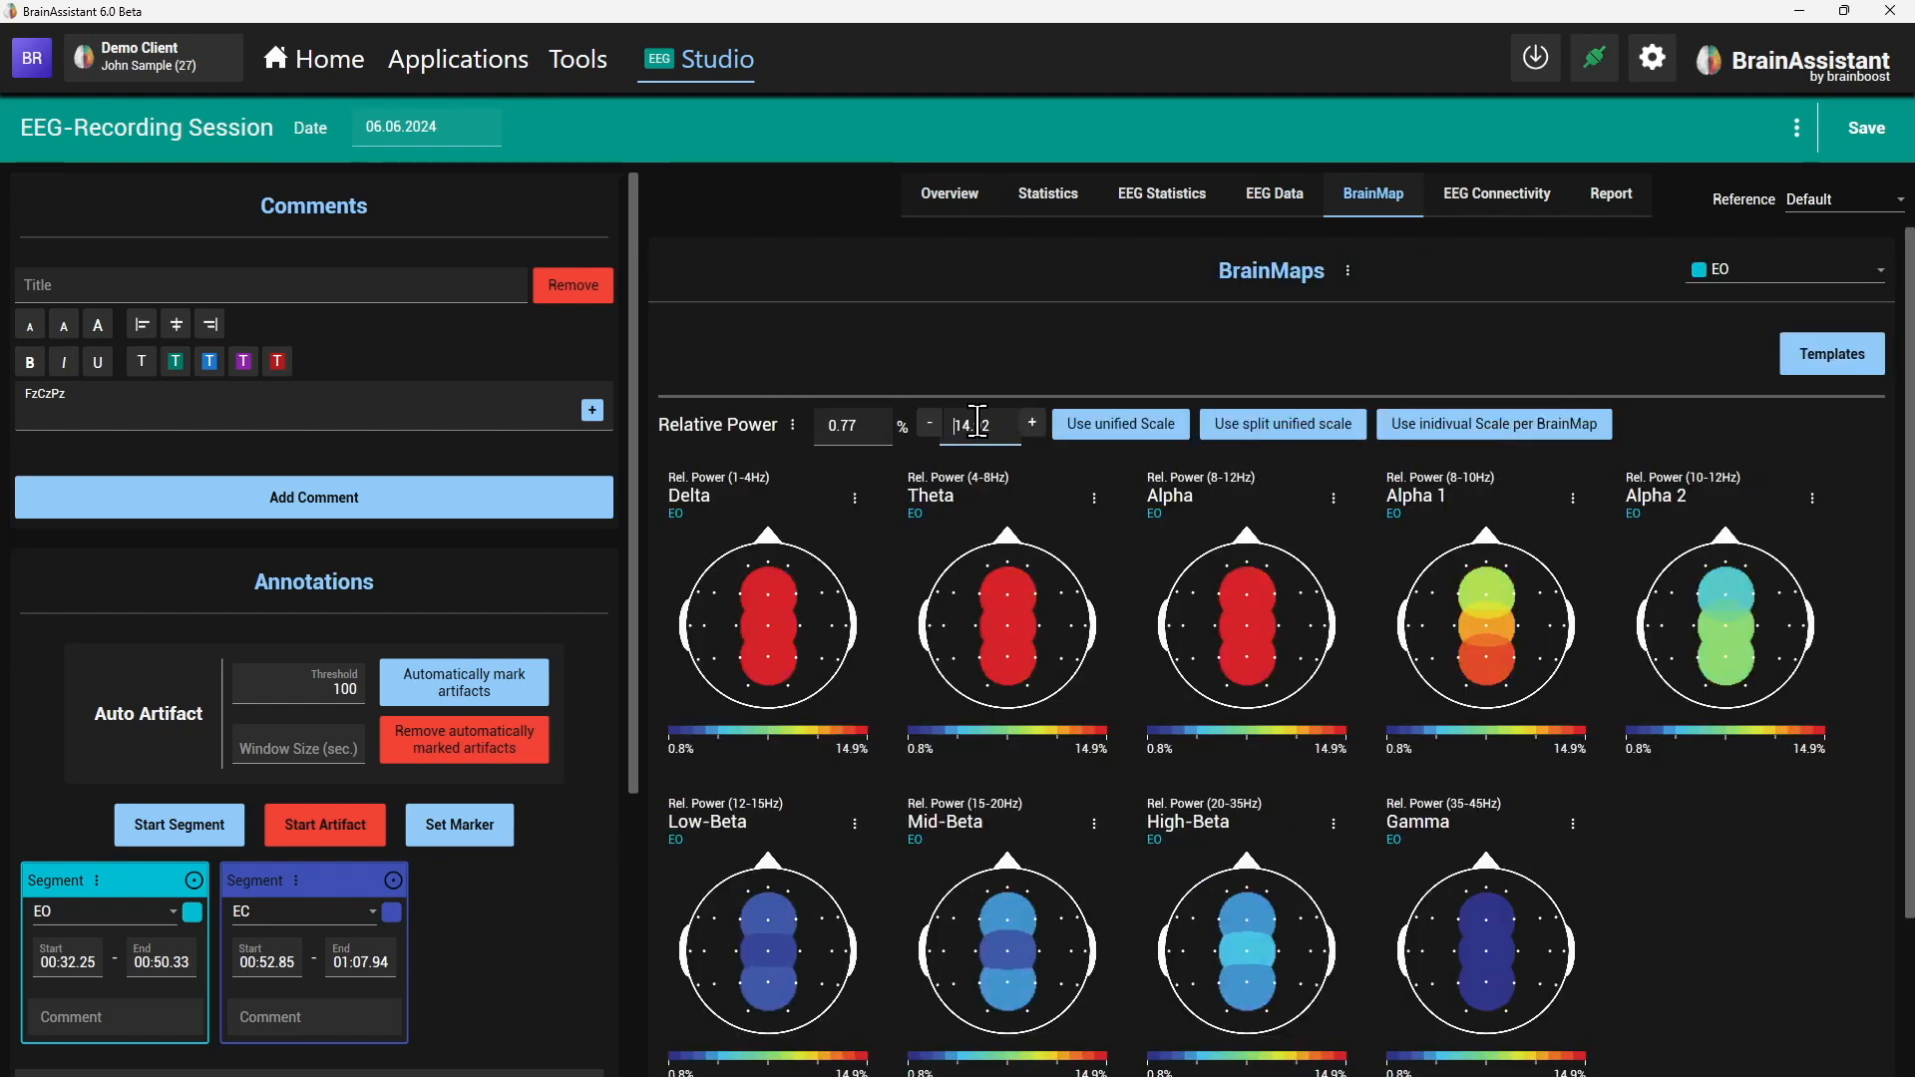
scroll(979, 423, down, 3)
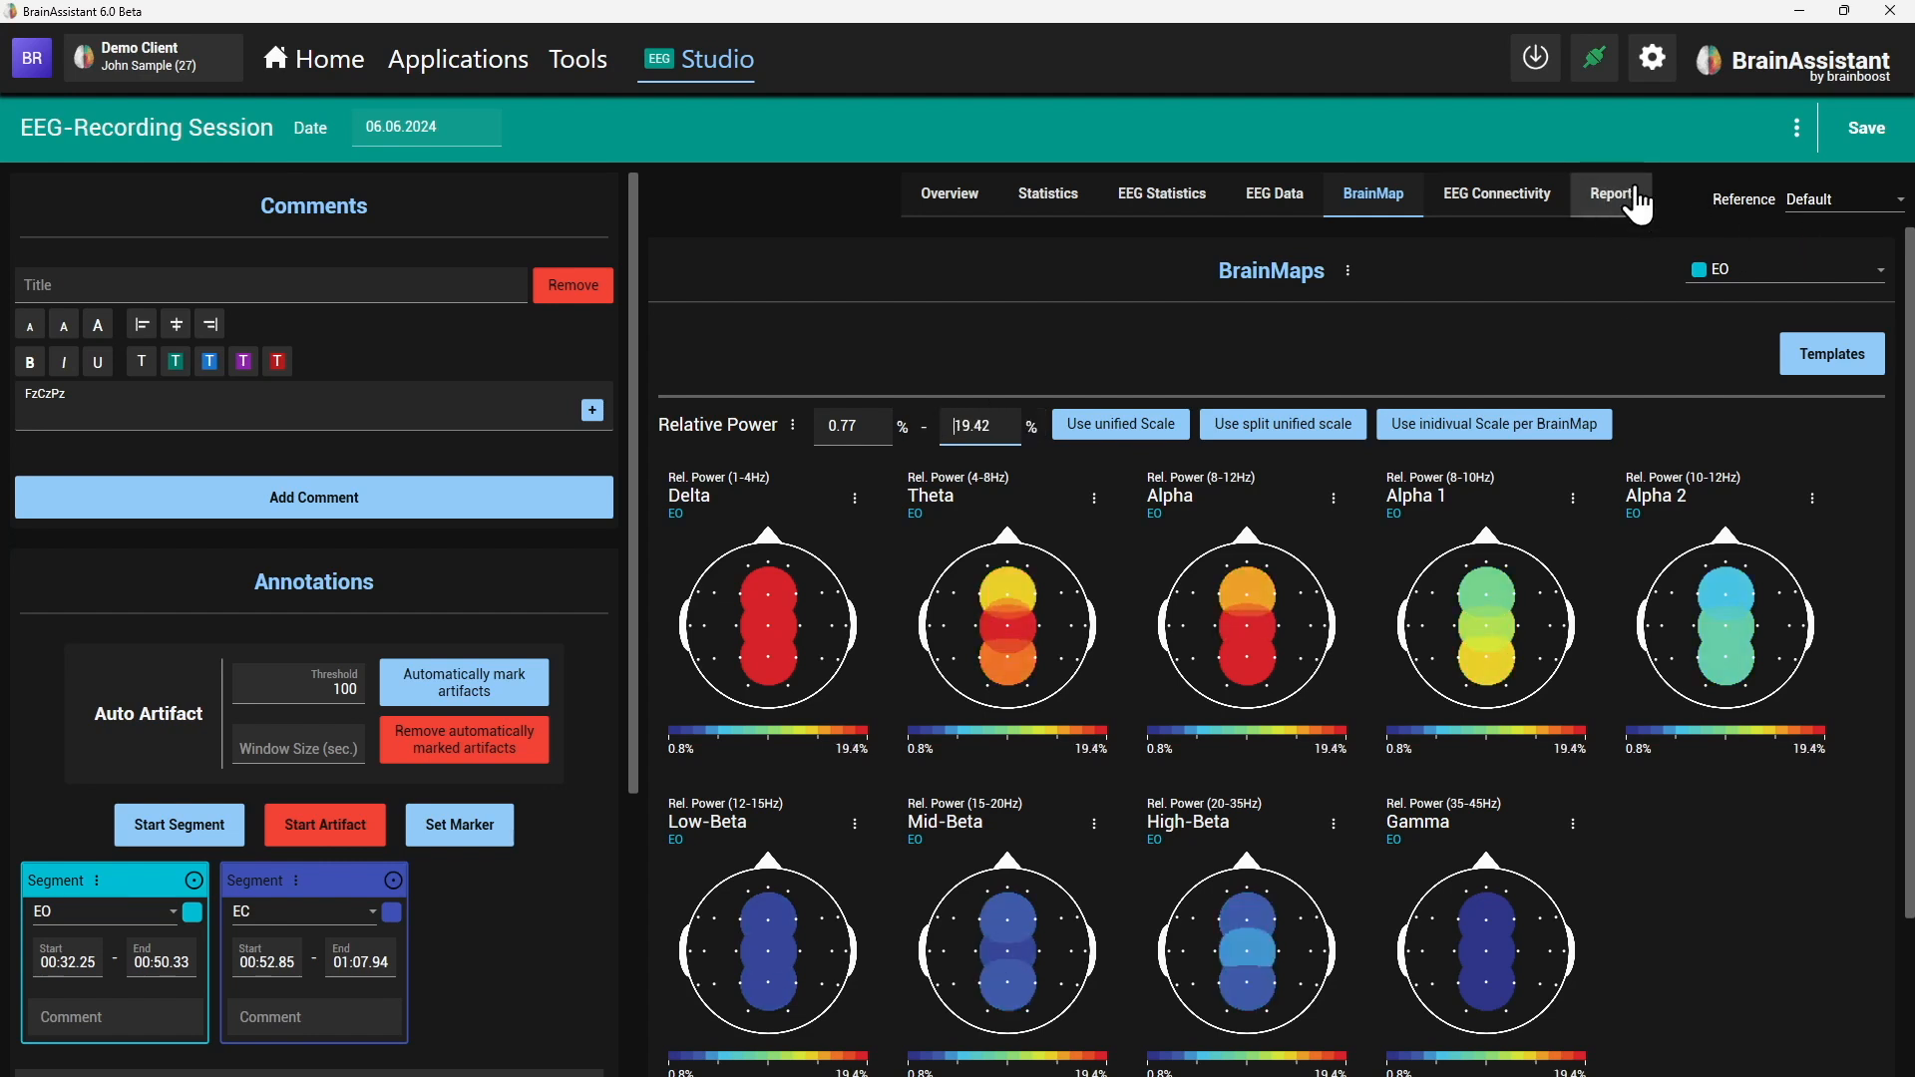
- Generate an automatic session report from the Full Report v24.6a template and go to its first page
click(953, 198)
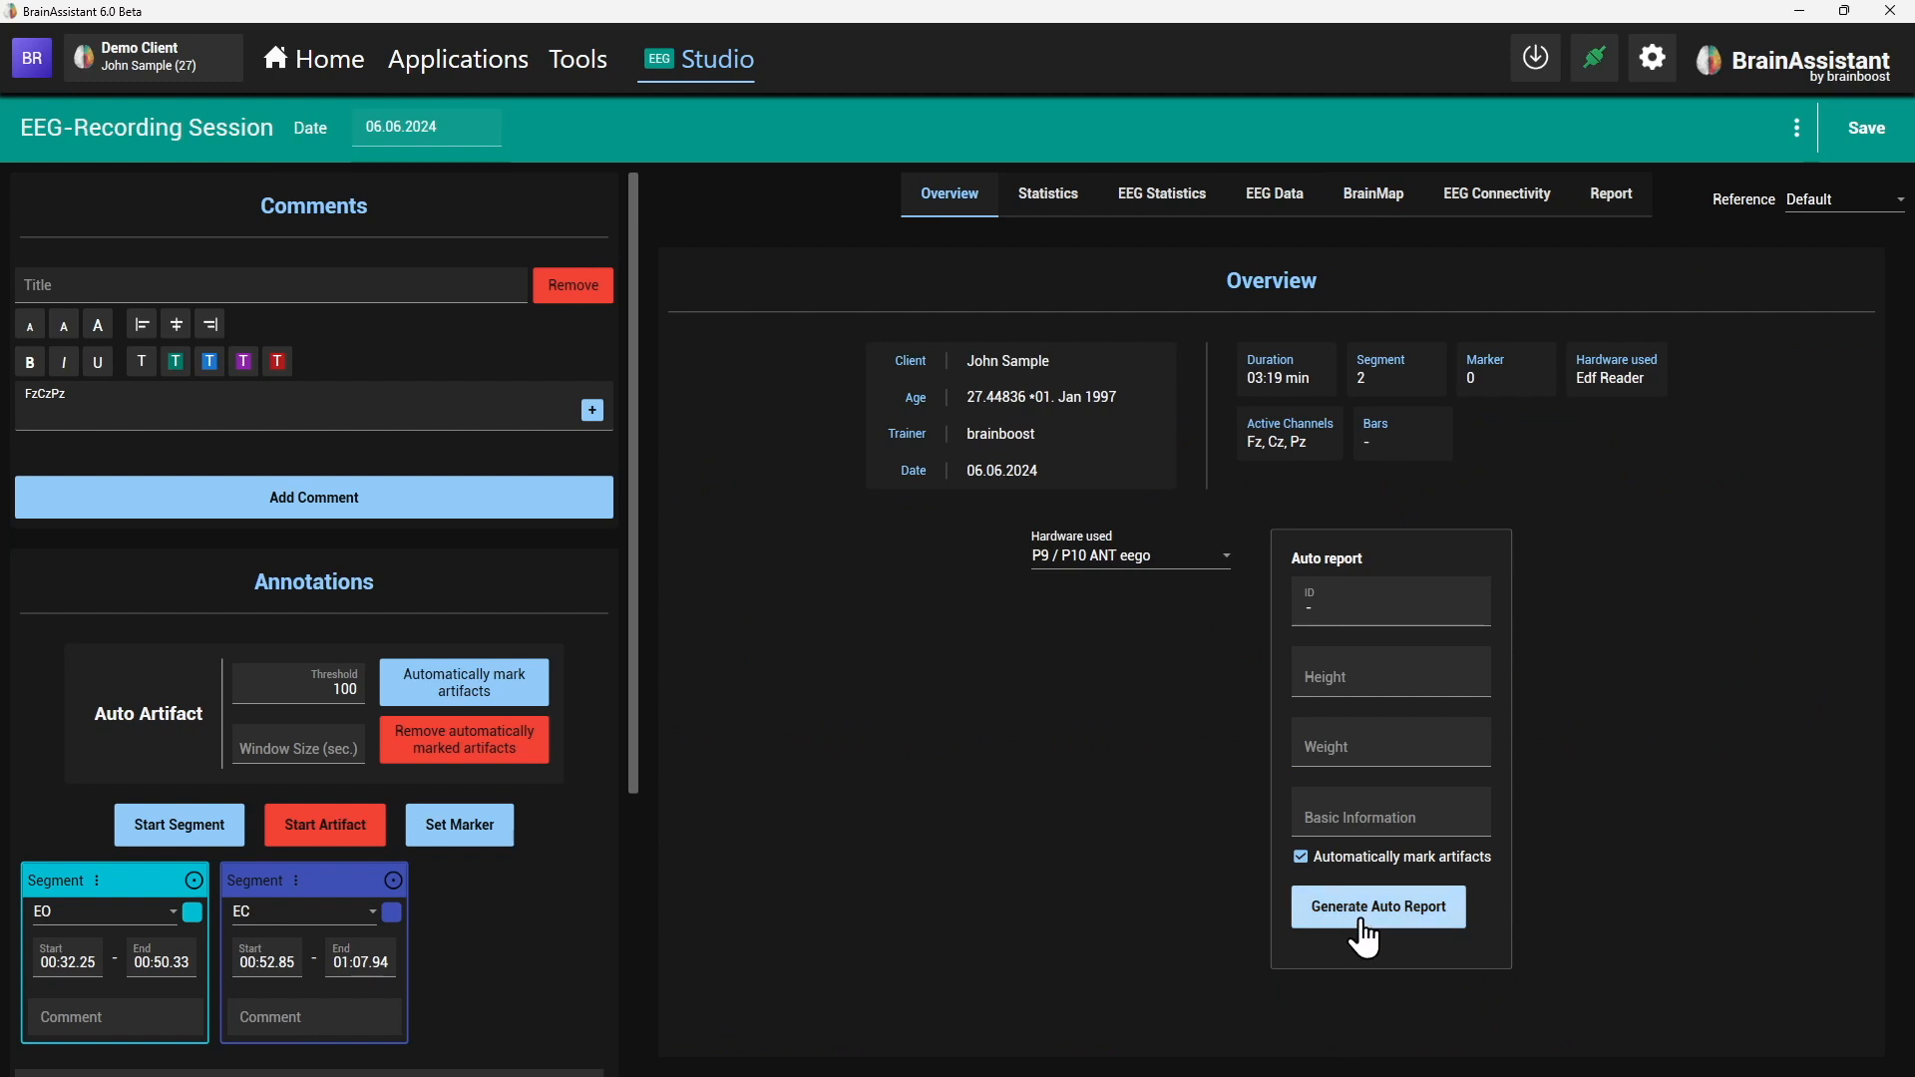
click(1402, 913)
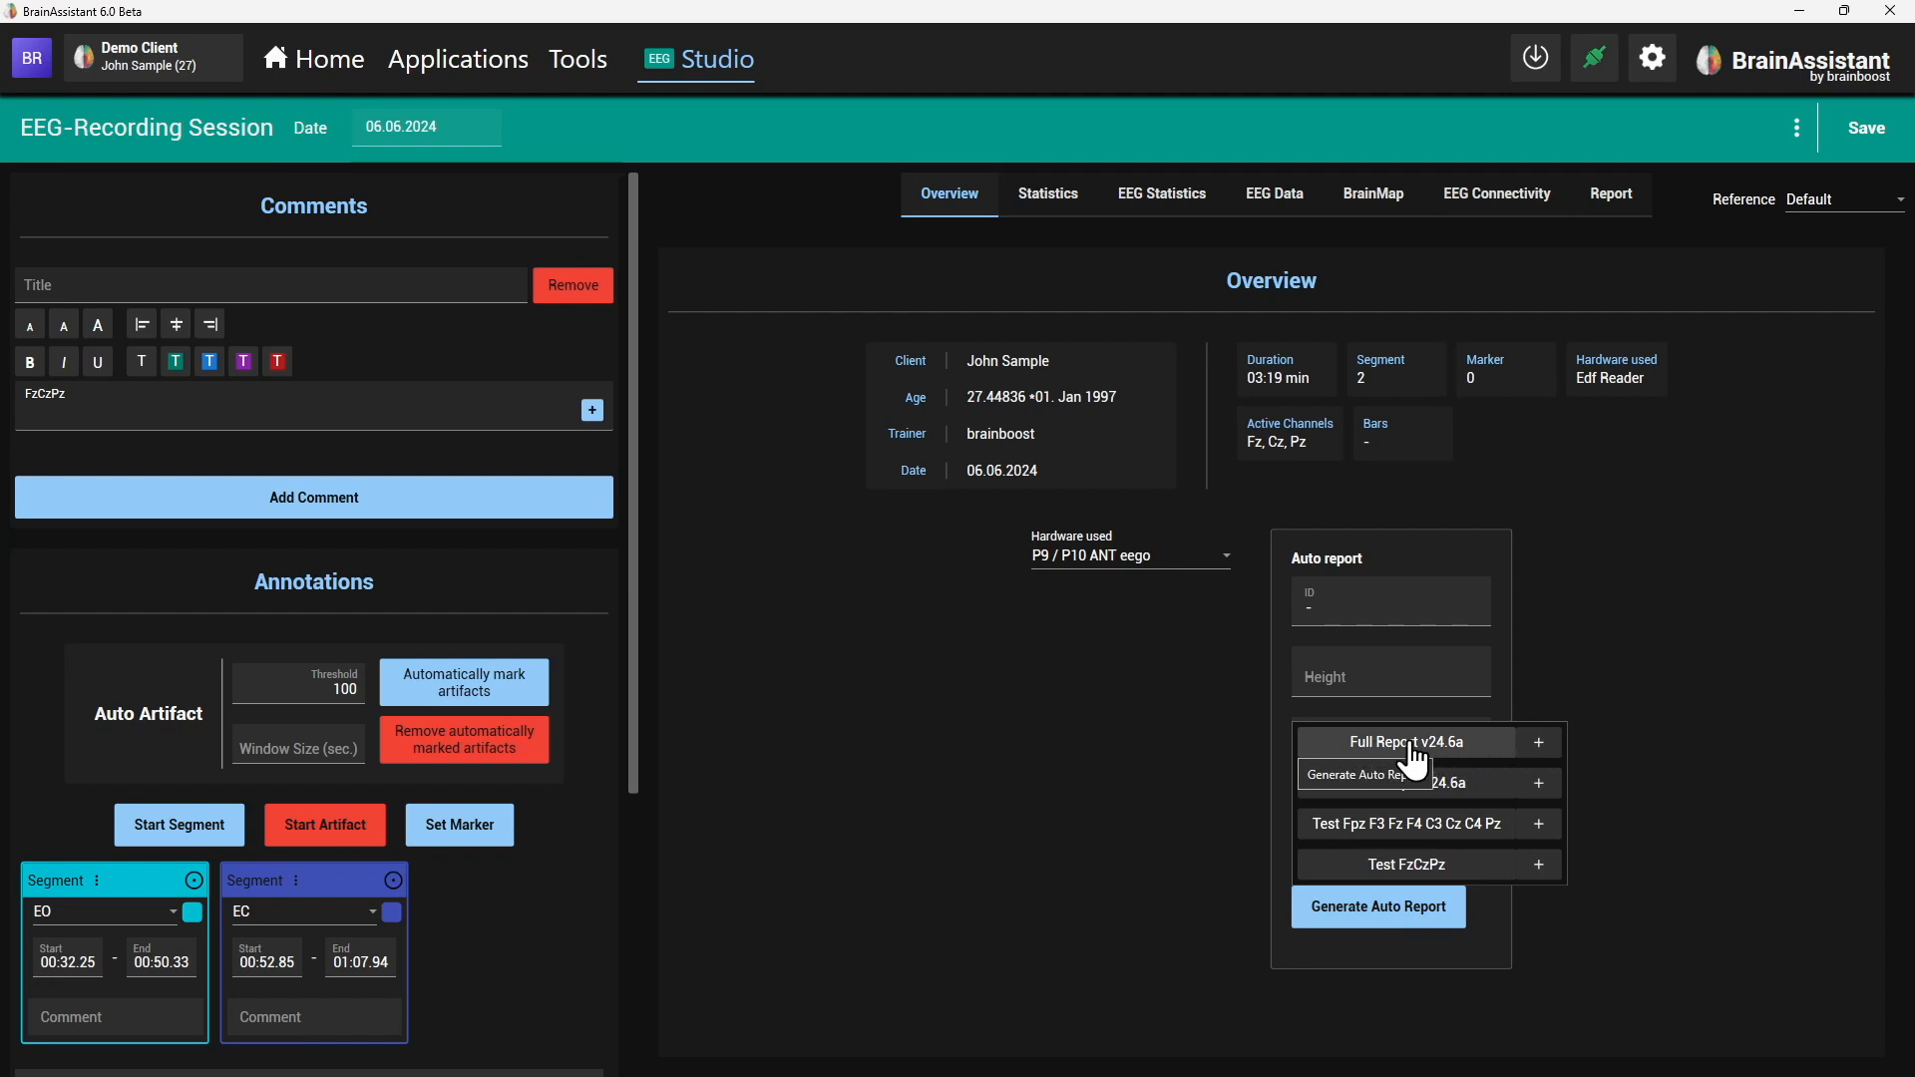
click(1356, 756)
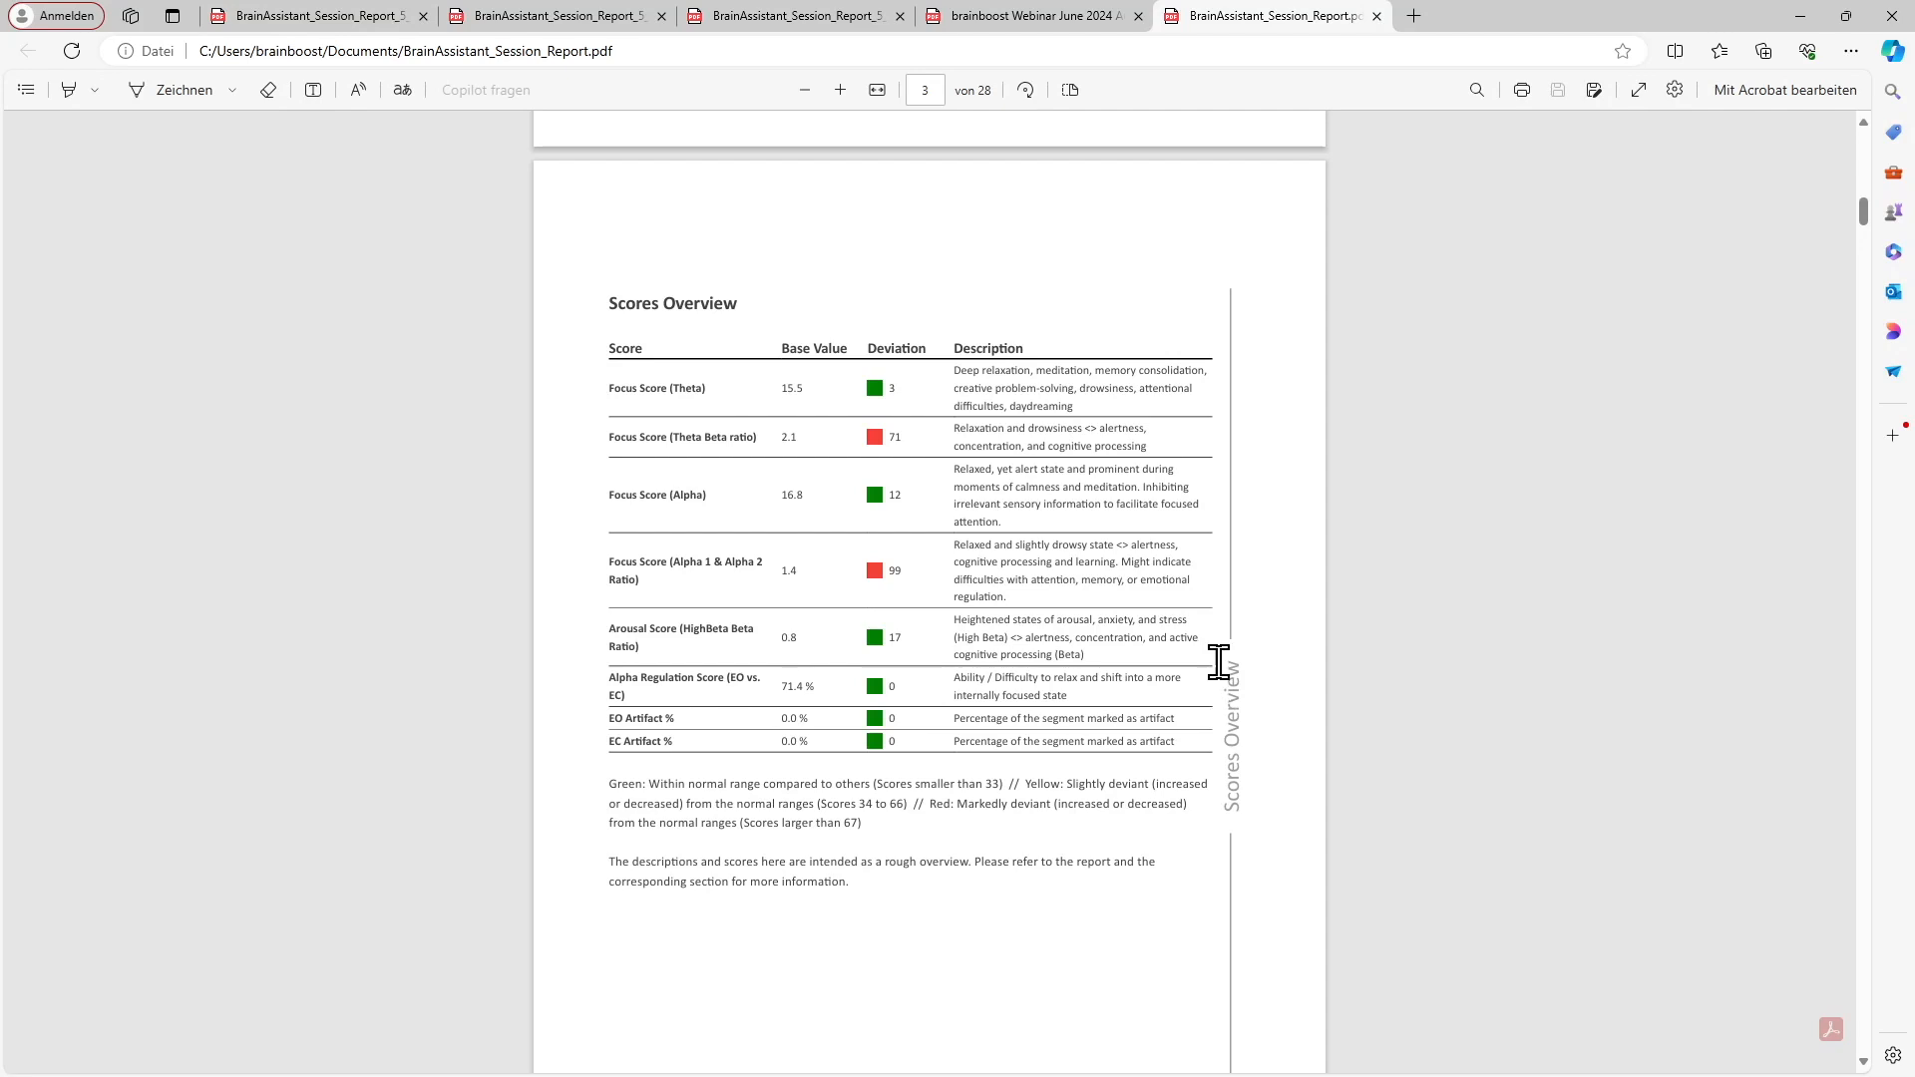
drag(1863, 203, 1855, 132)
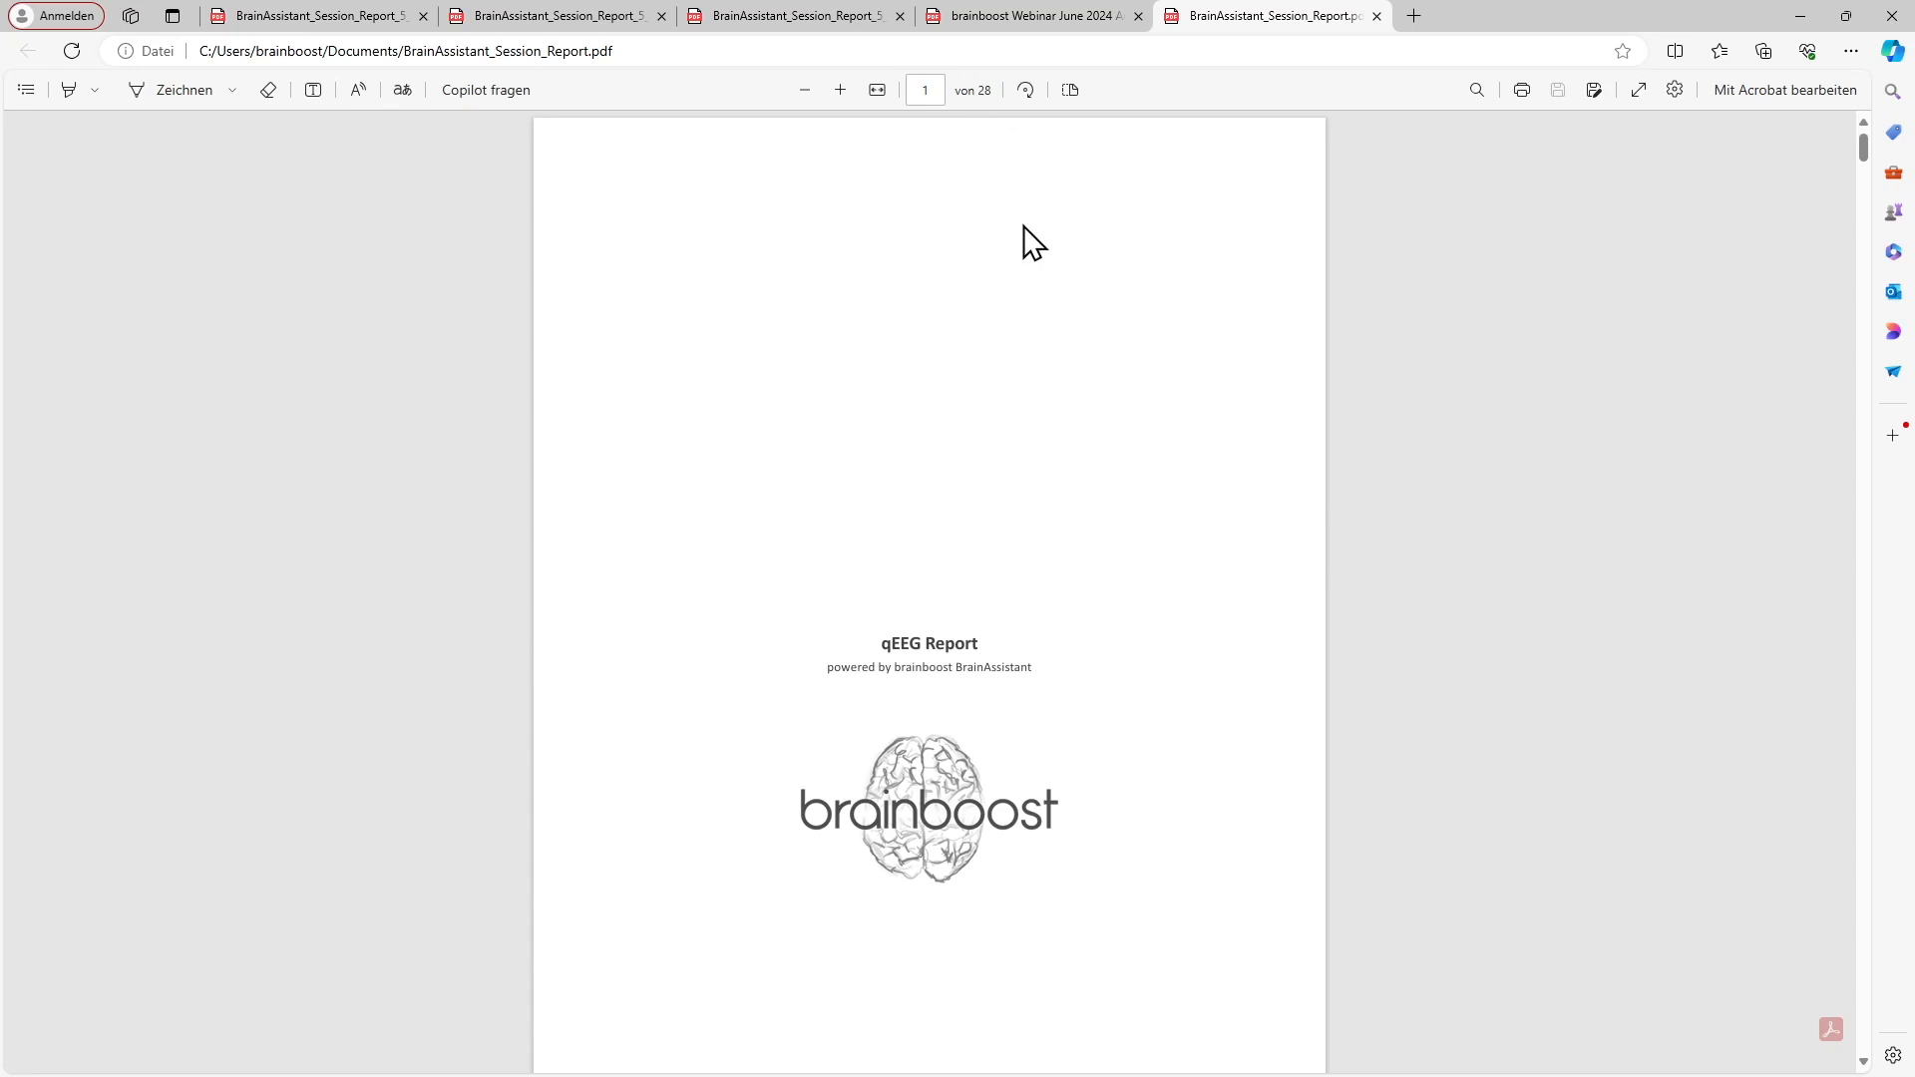
- Read the Basic Information and Scores Overview pages of the generated session report
scroll(1551, 616, down, 10)
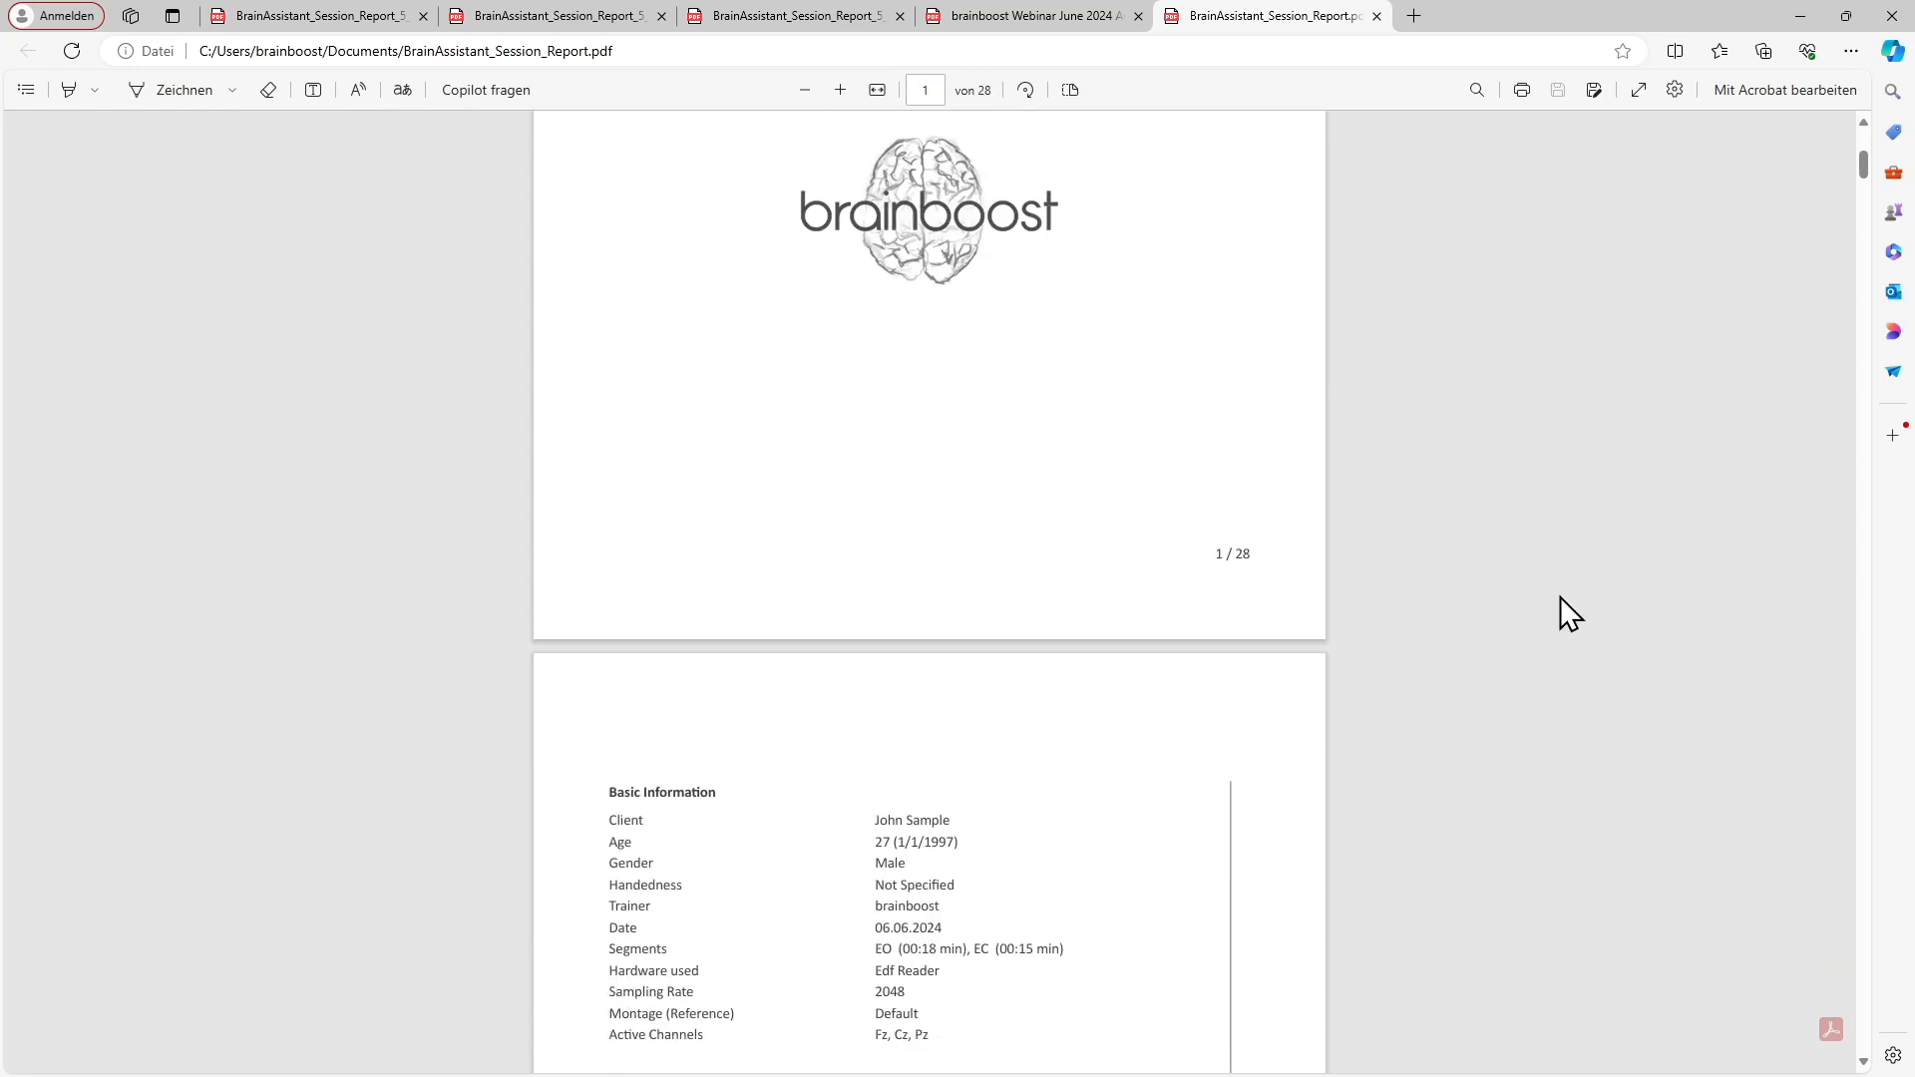
drag(885, 313, 1043, 450)
click(935, 525)
click(945, 505)
click(993, 481)
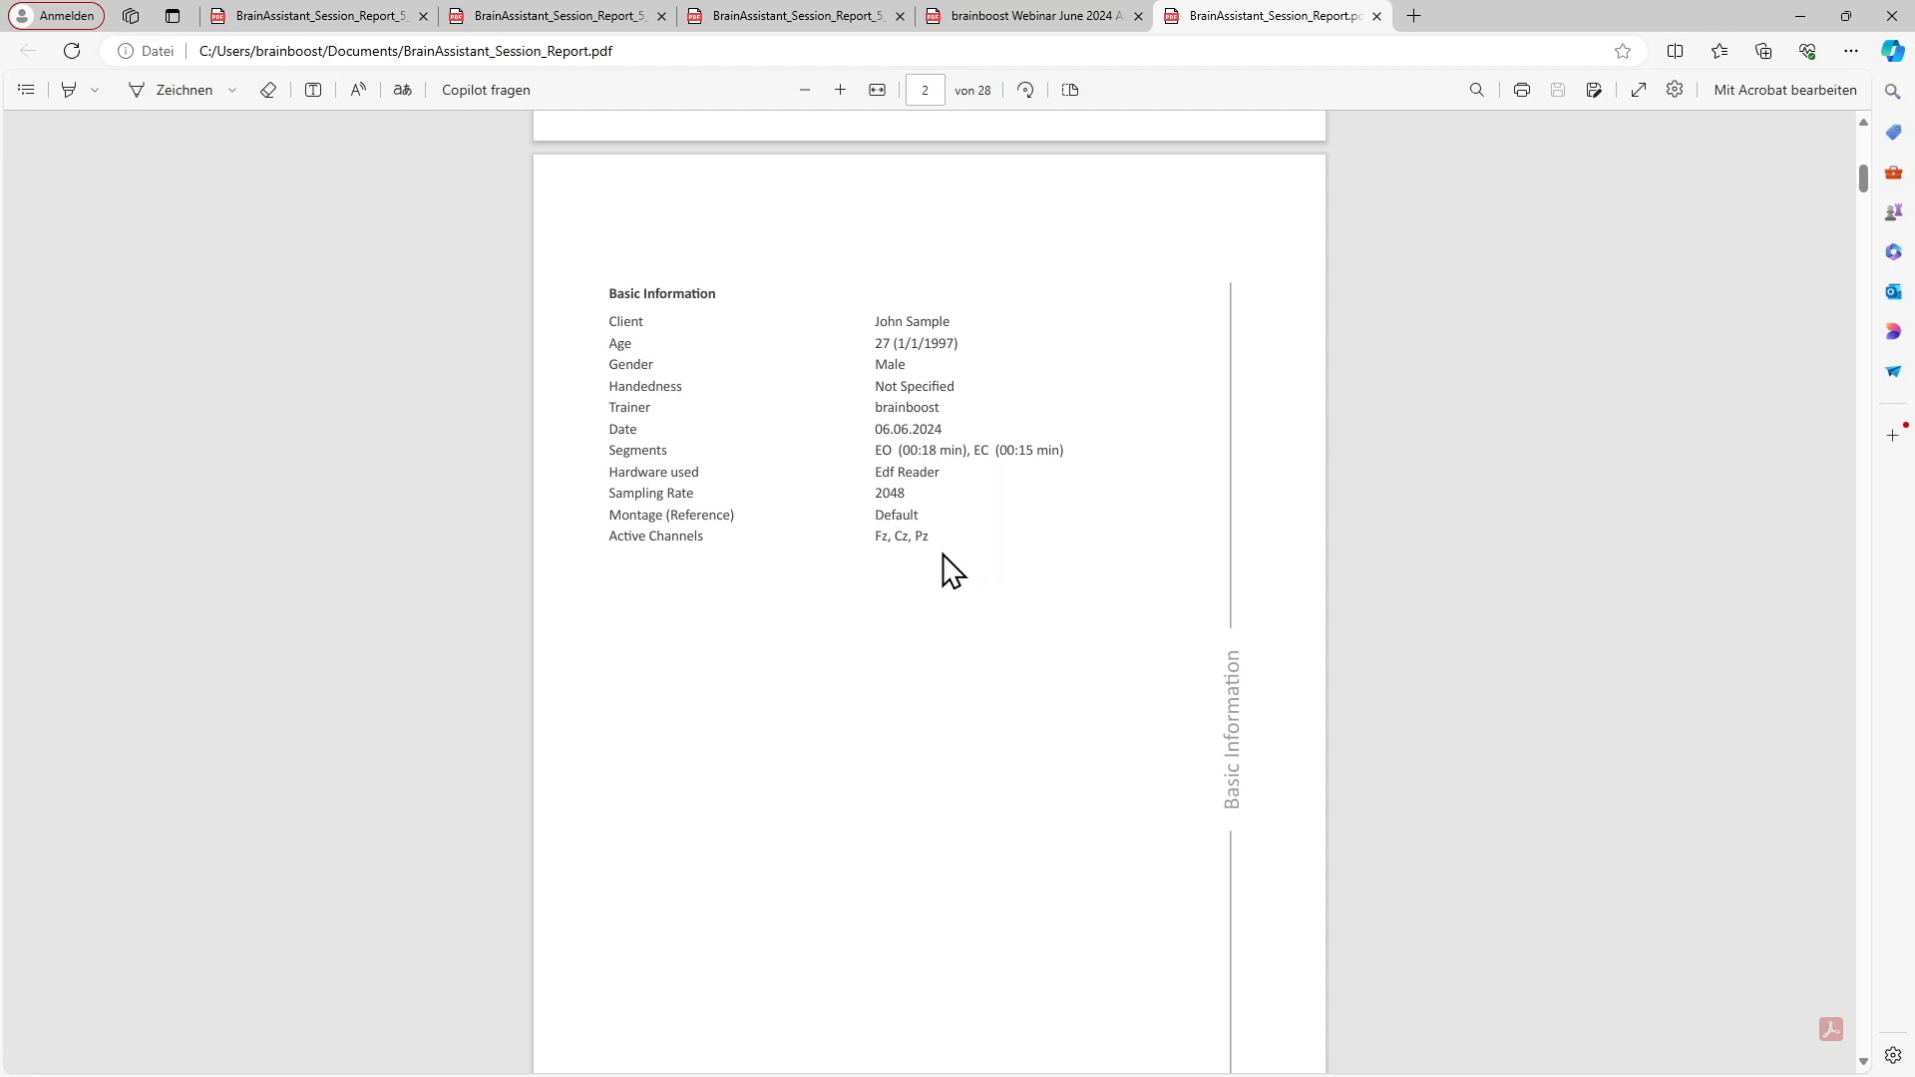
scroll(944, 559, down, 5)
scroll(918, 469, up, 4)
scroll(923, 459, down, 1)
scroll(920, 545, down, 9)
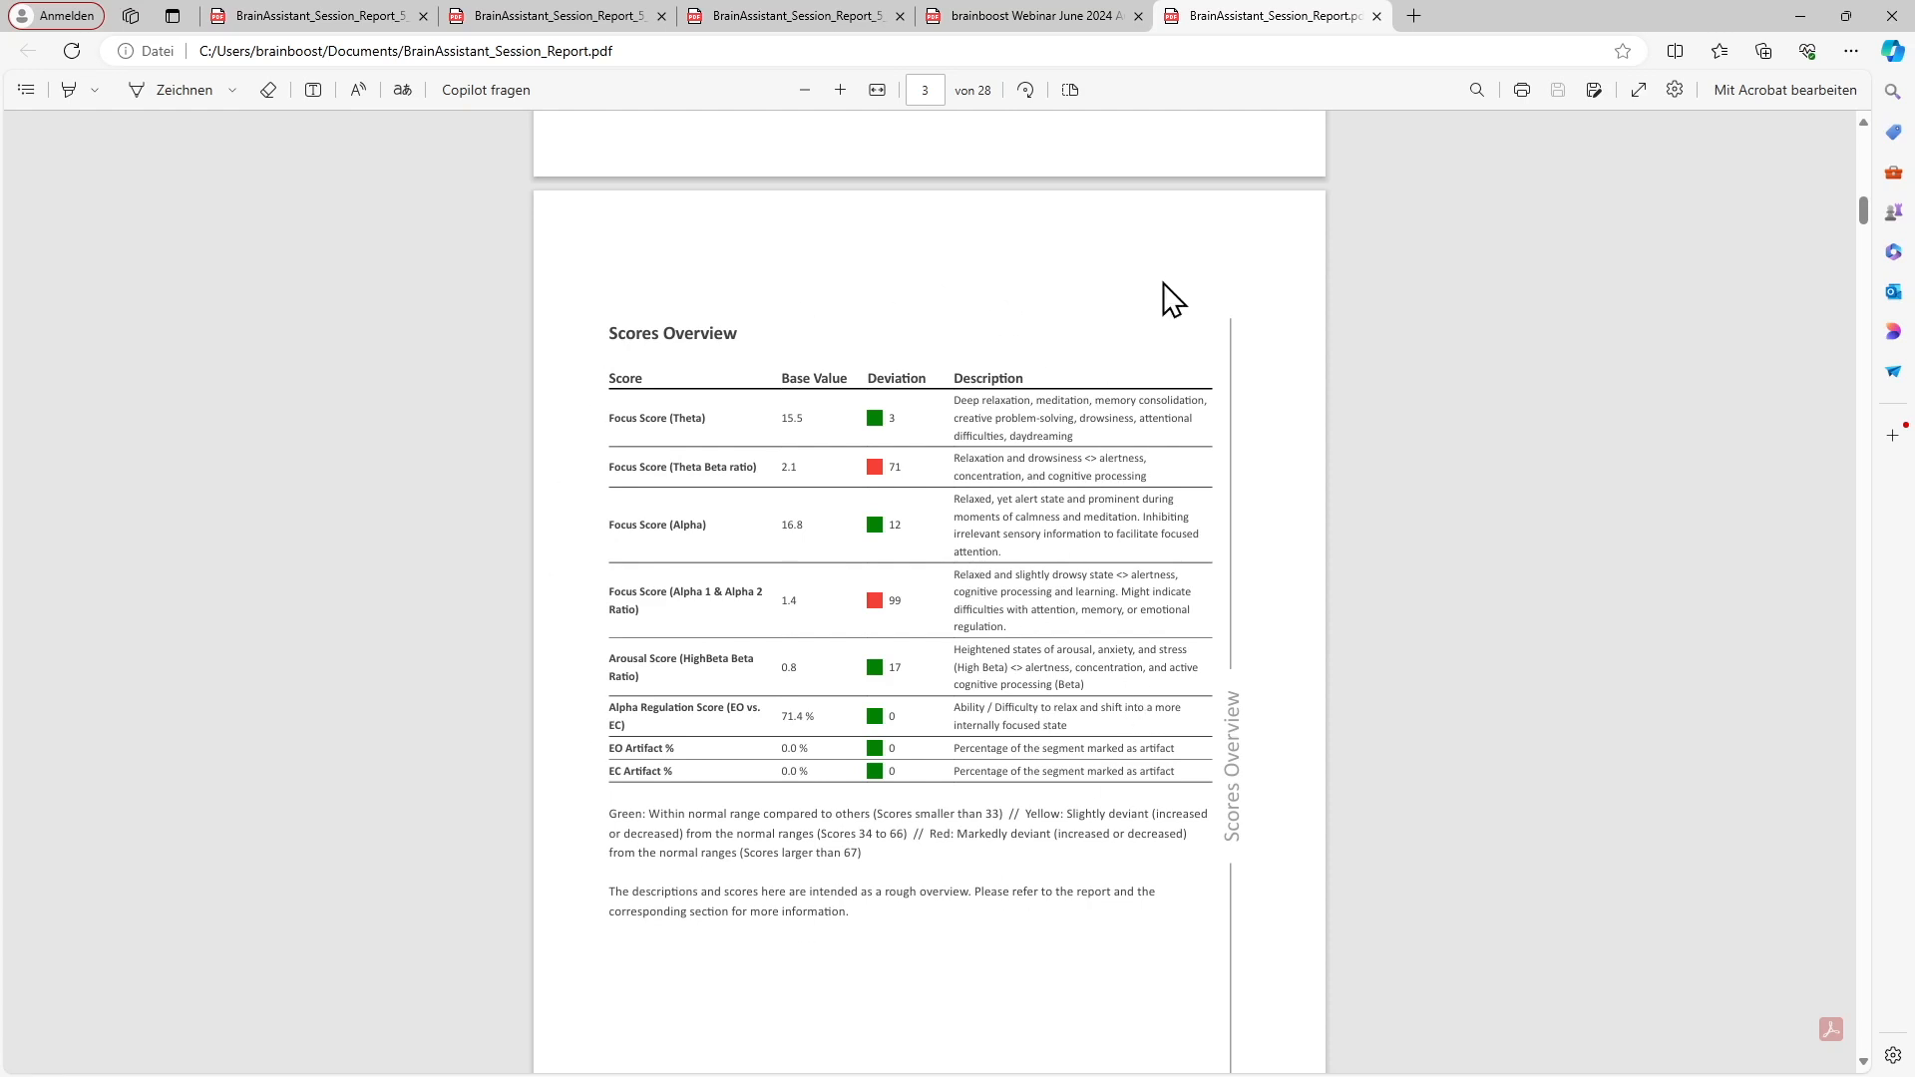
- Switch to the brainboost Webinar June 2024 PDF and show its Scores Overview example on page 10 in full screen
click(1060, 20)
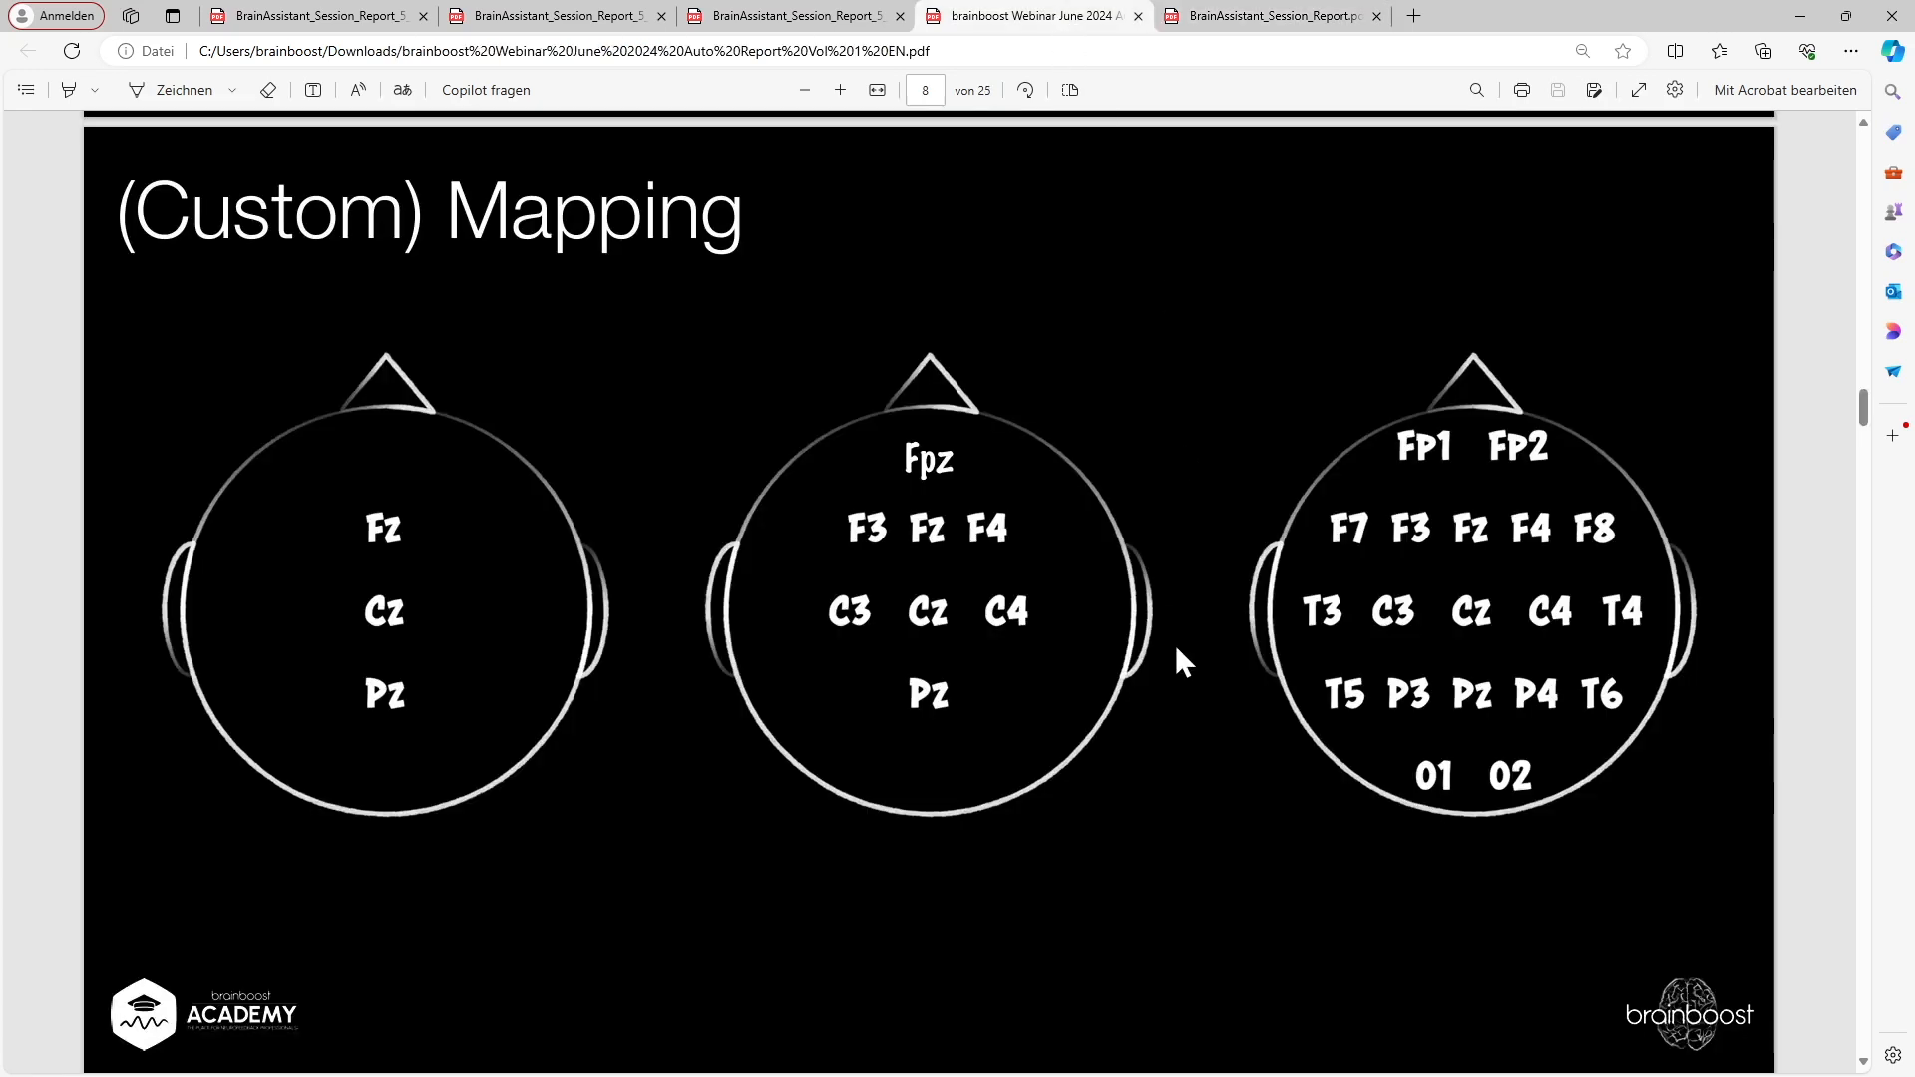
scroll(1175, 645, down, 15)
scroll(1150, 640, down, 1)
scroll(1146, 640, up, 1)
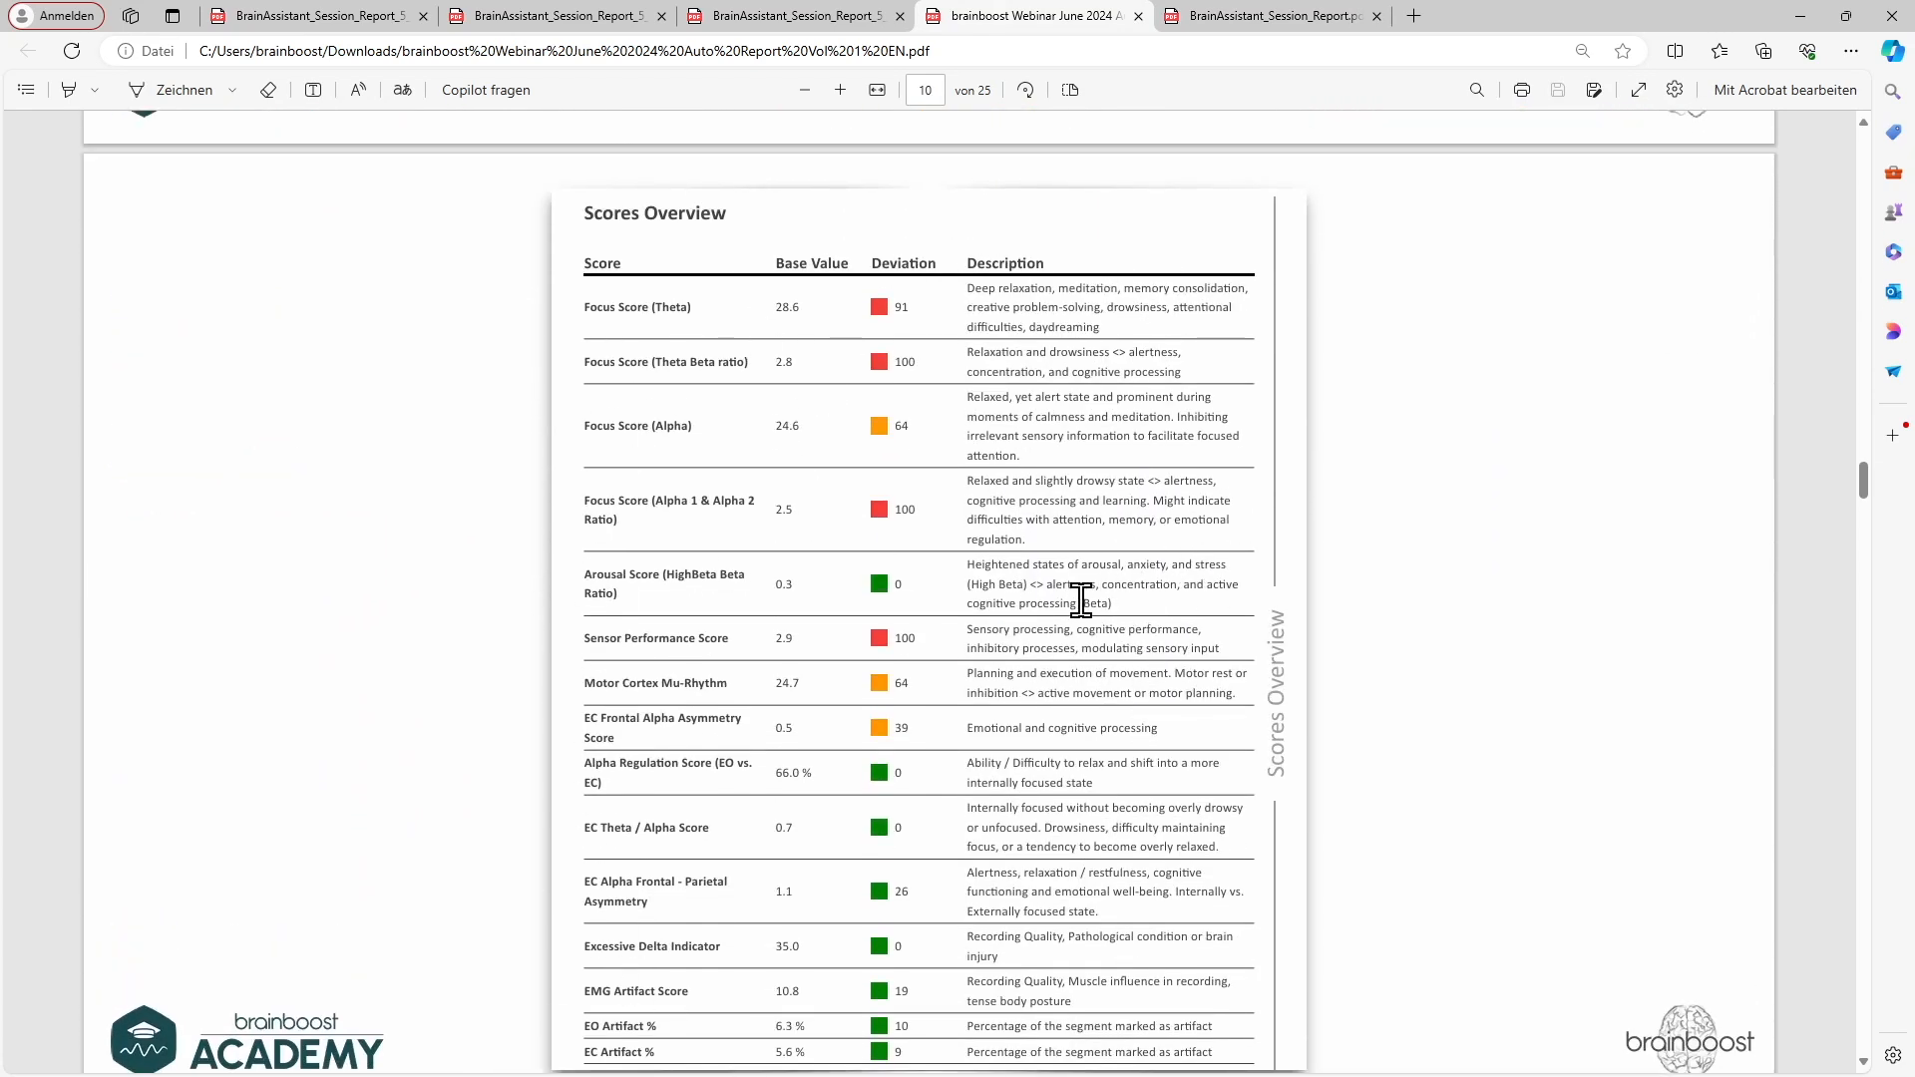
click(1638, 88)
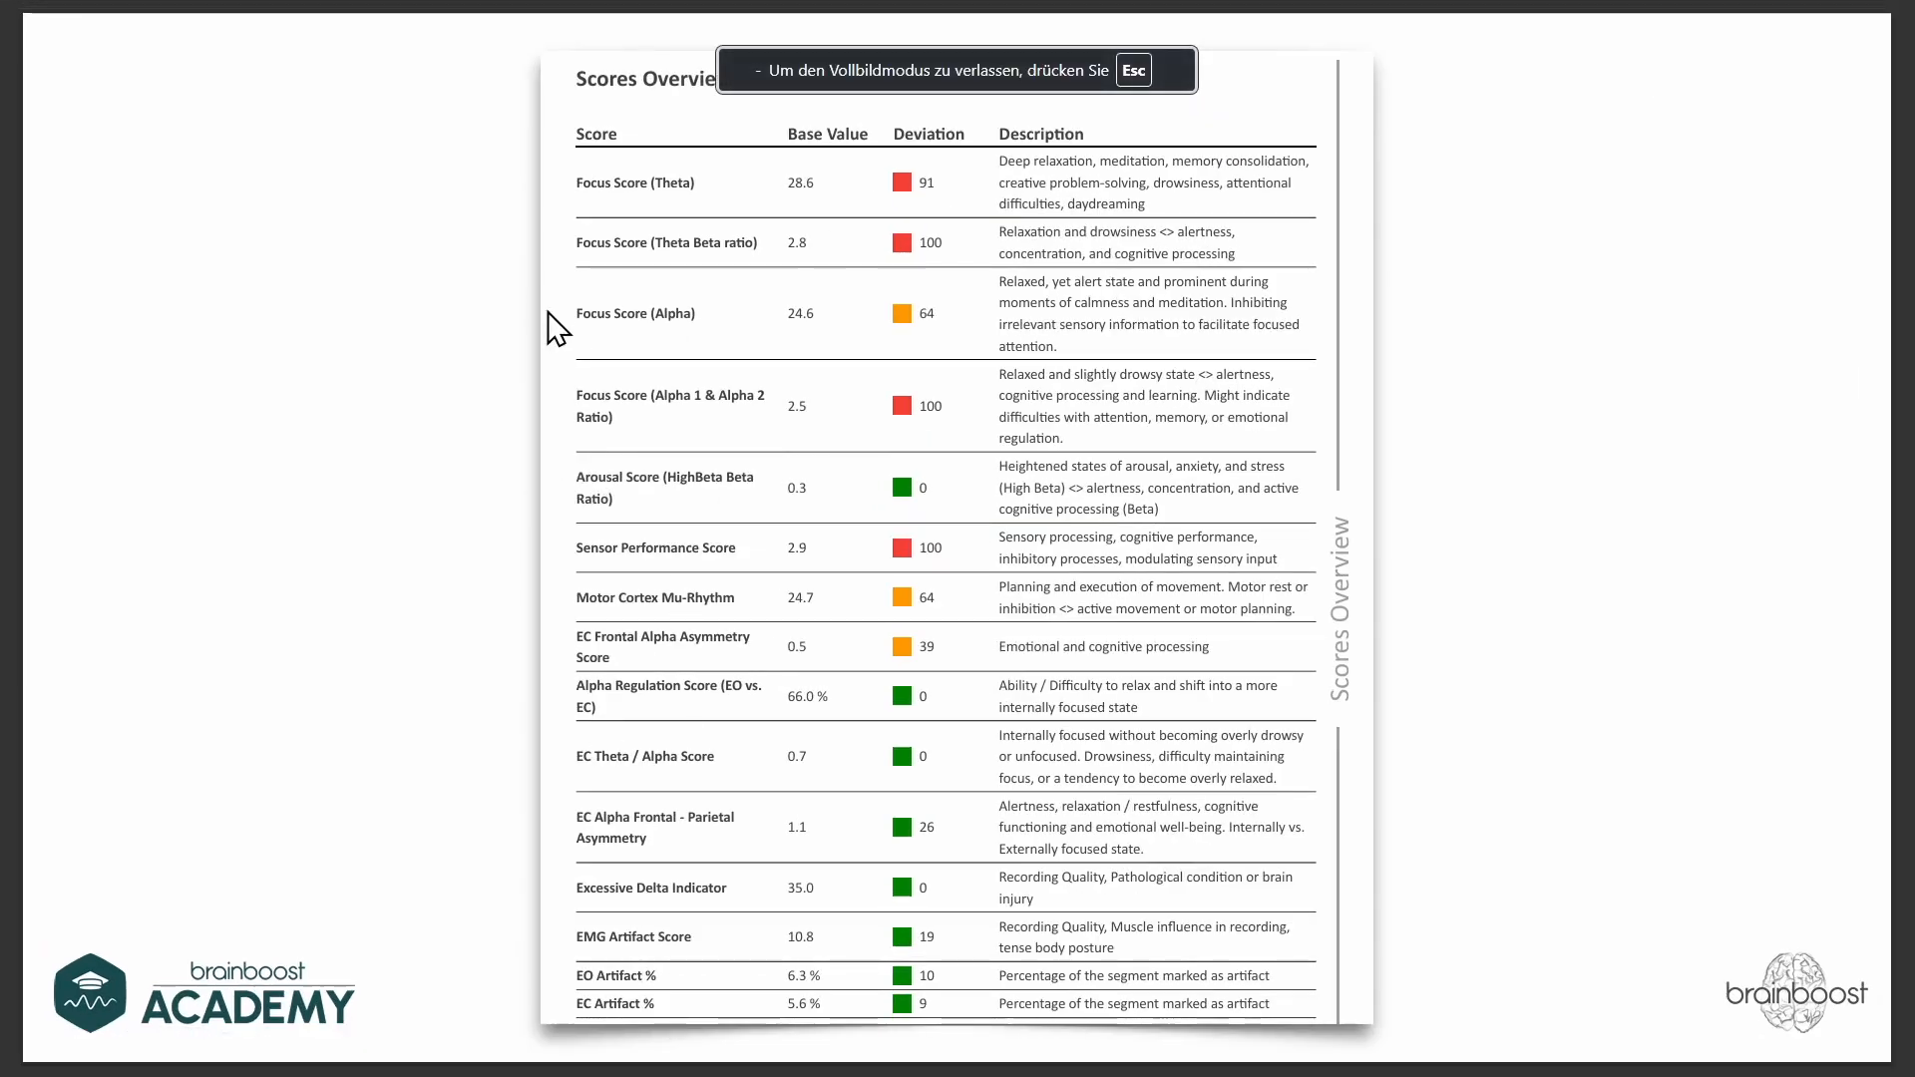
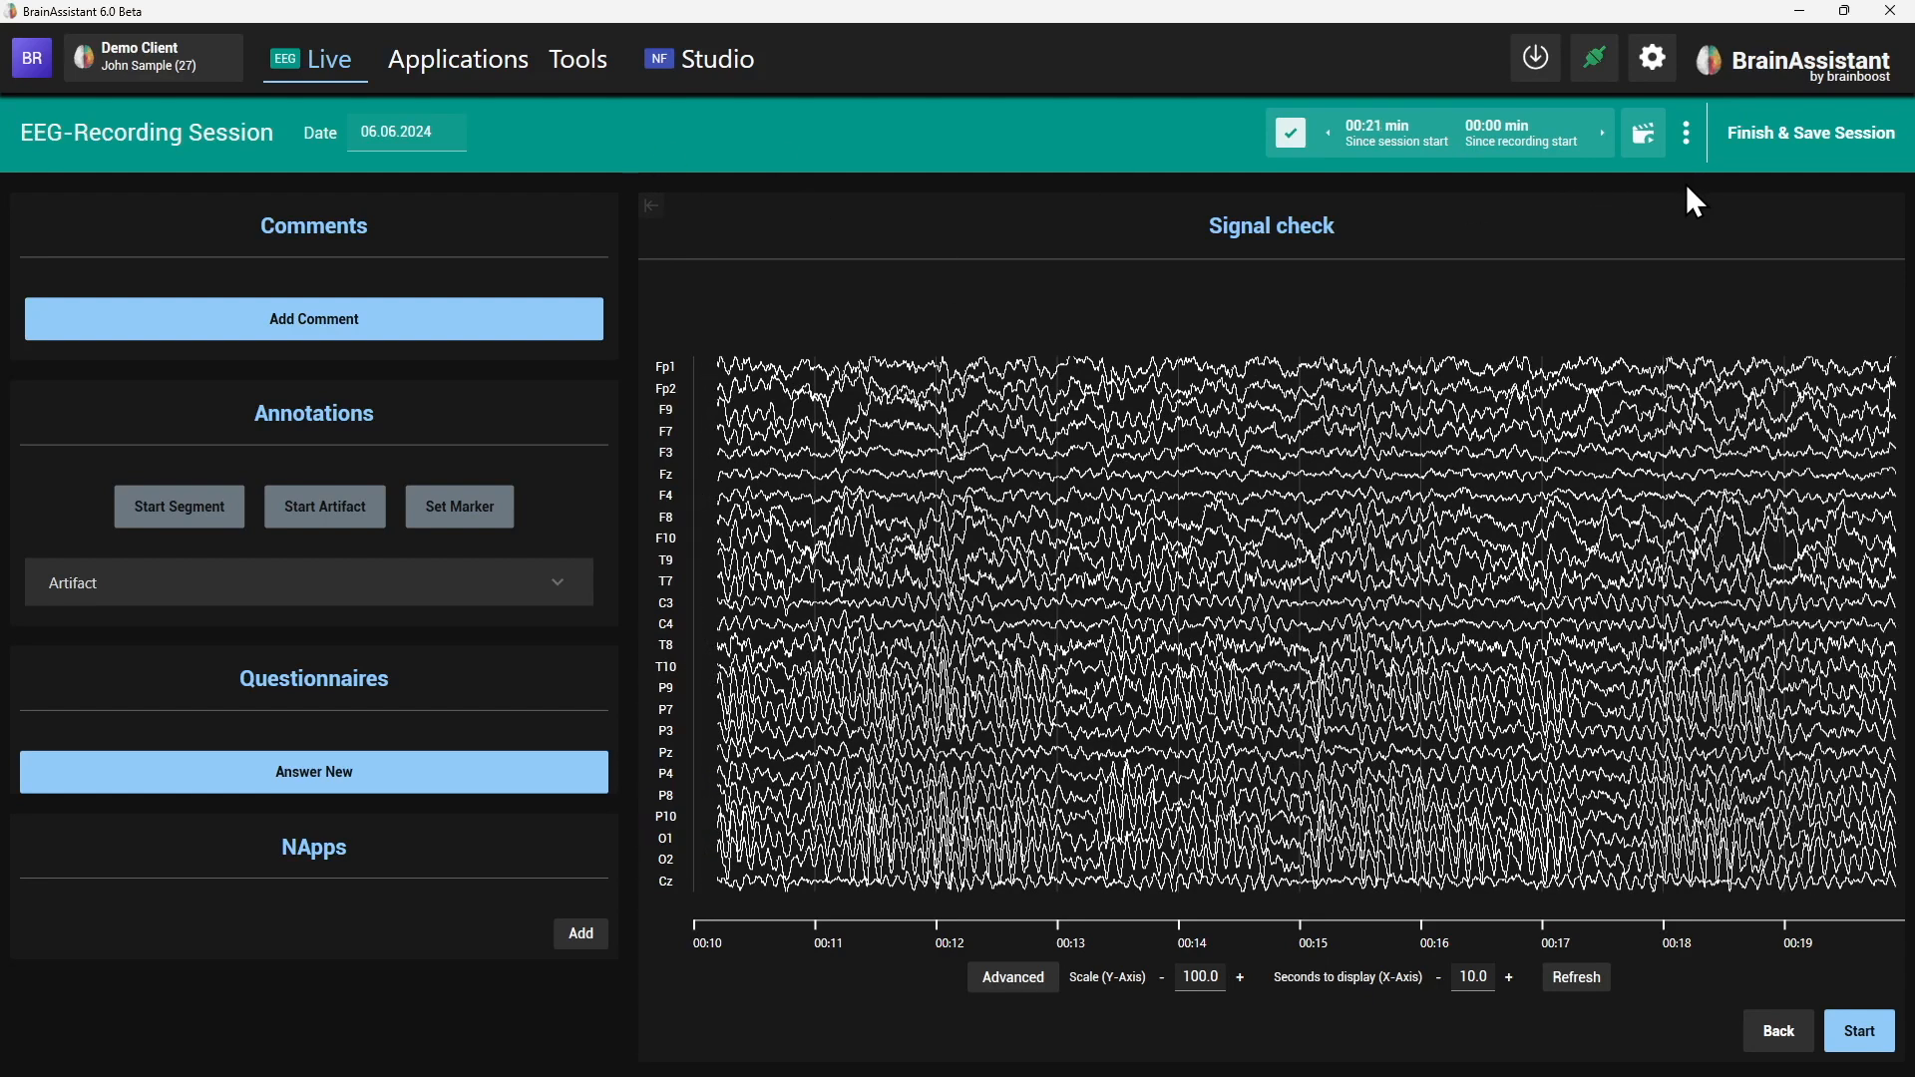
- Discard the live EEG recording session in BrainAssistant, and view the data import file dialog without importing anything
click(1687, 132)
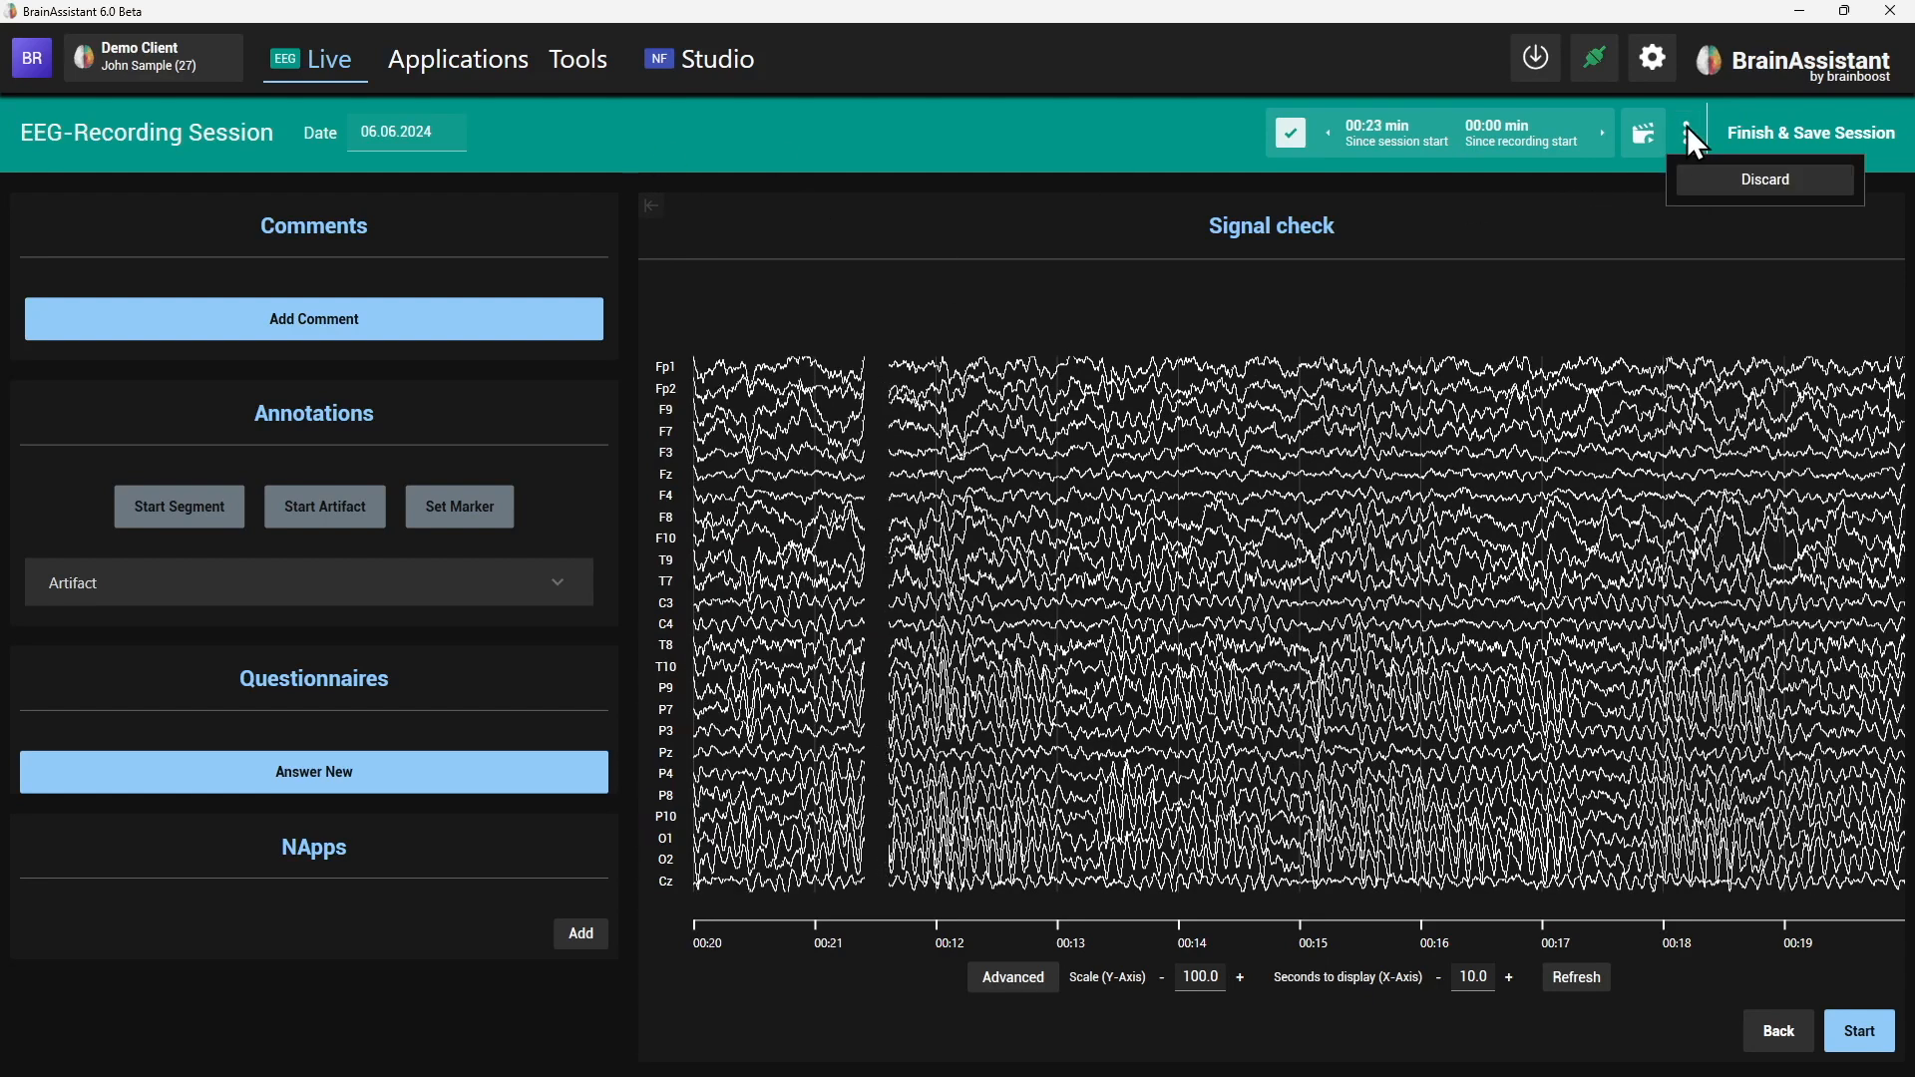
click(1714, 184)
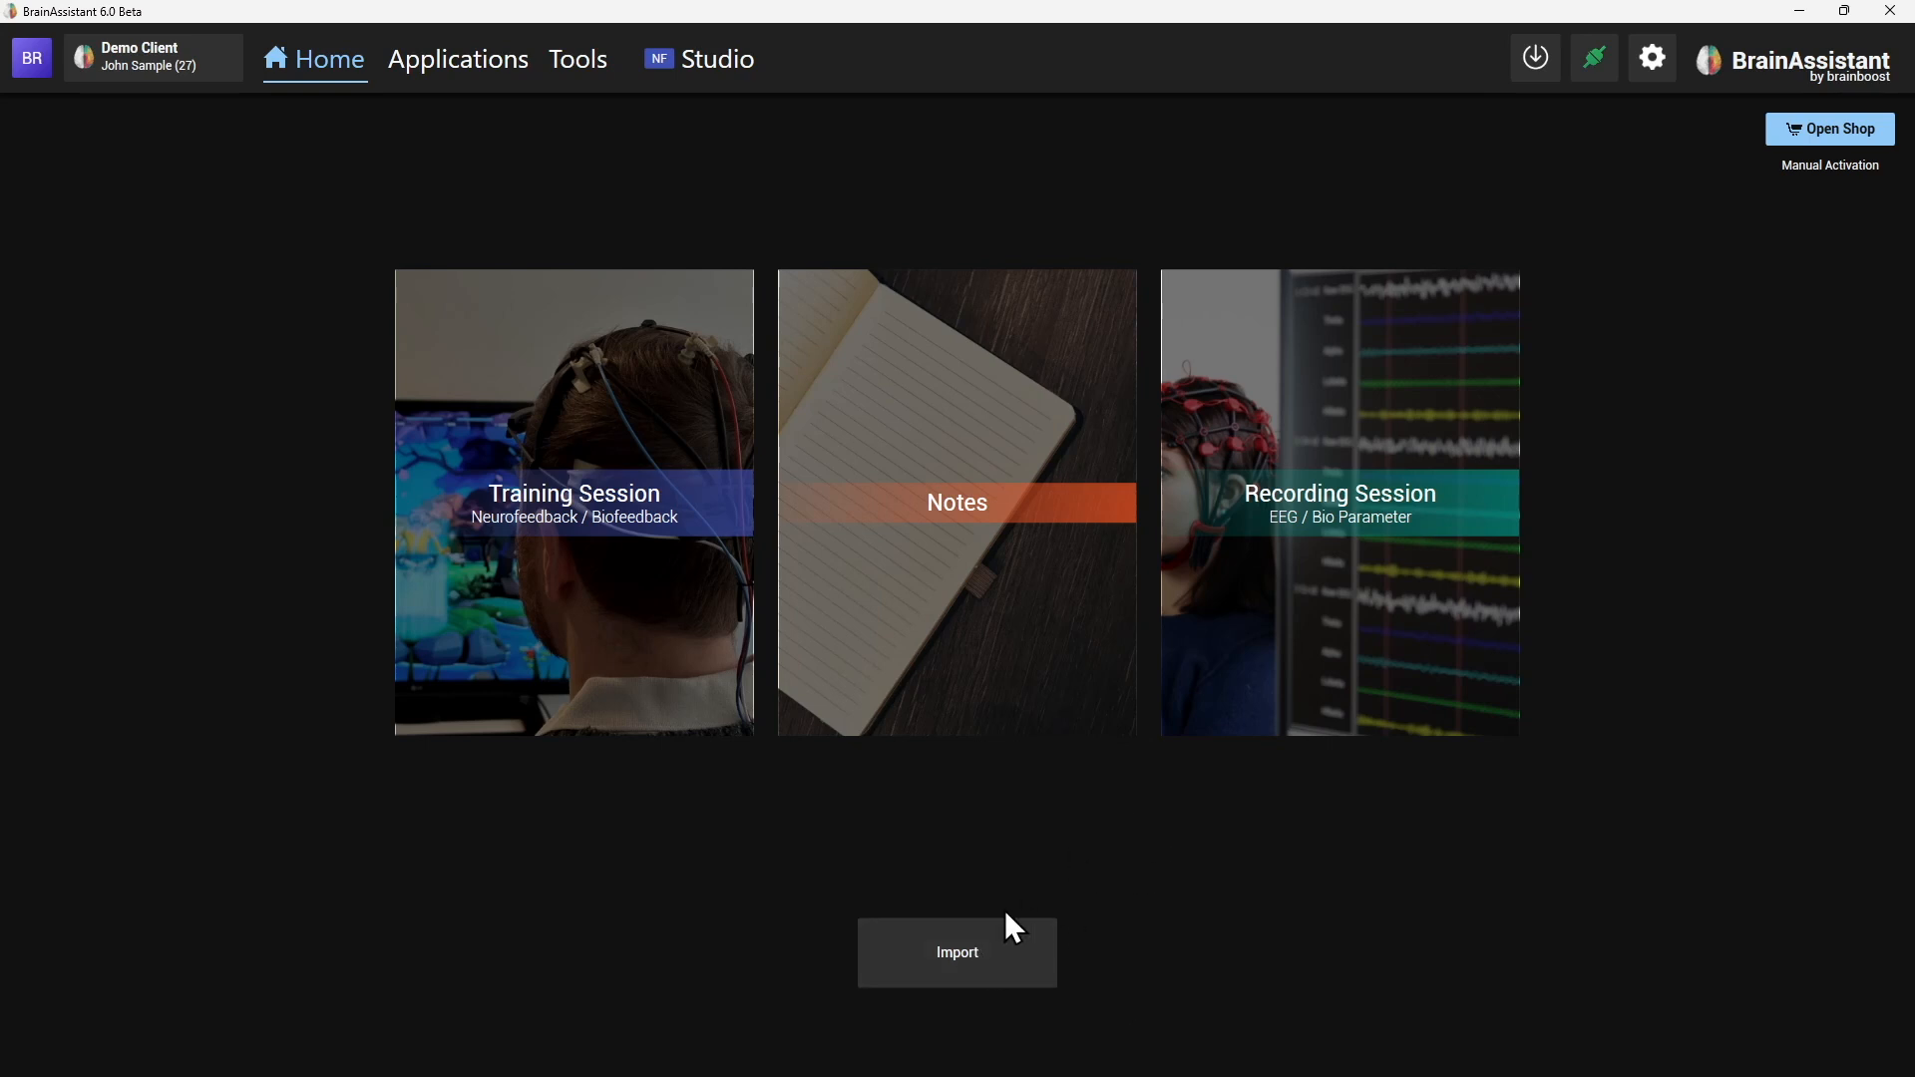
click(975, 938)
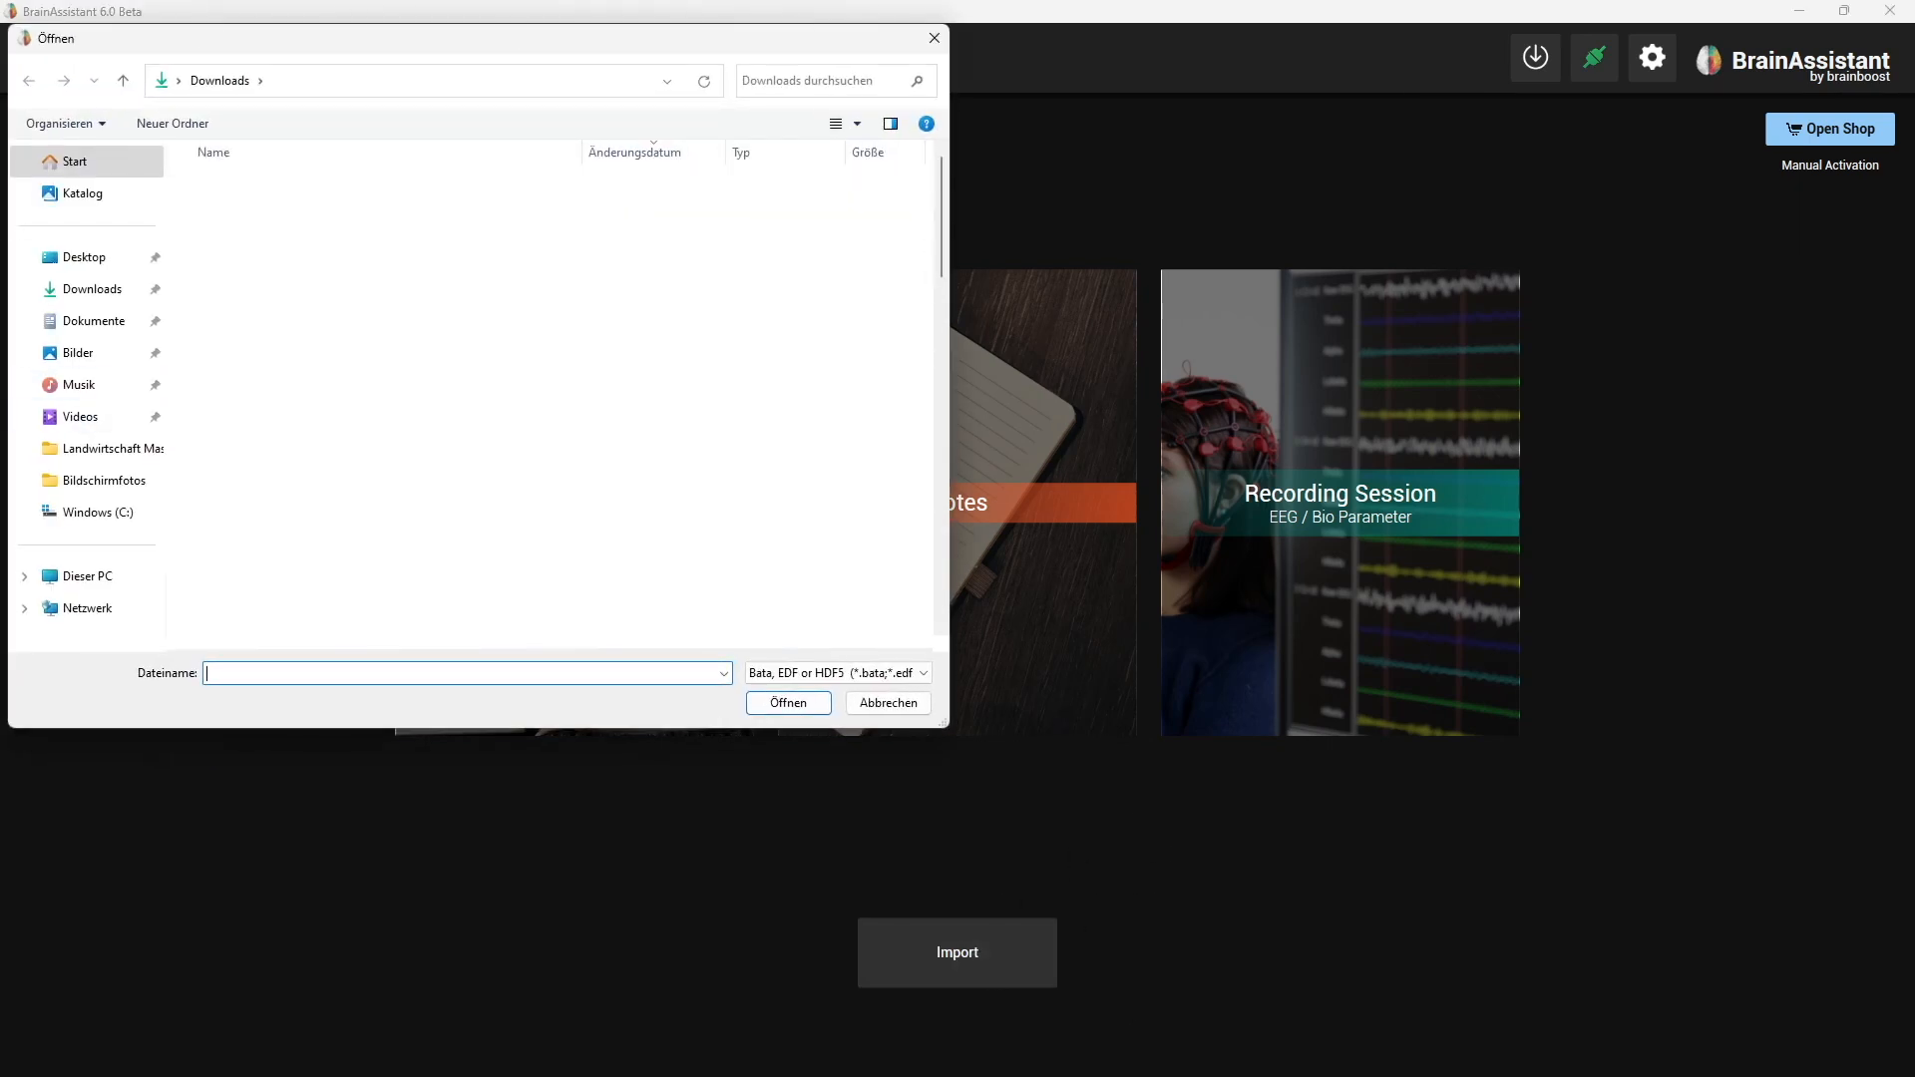
click(935, 38)
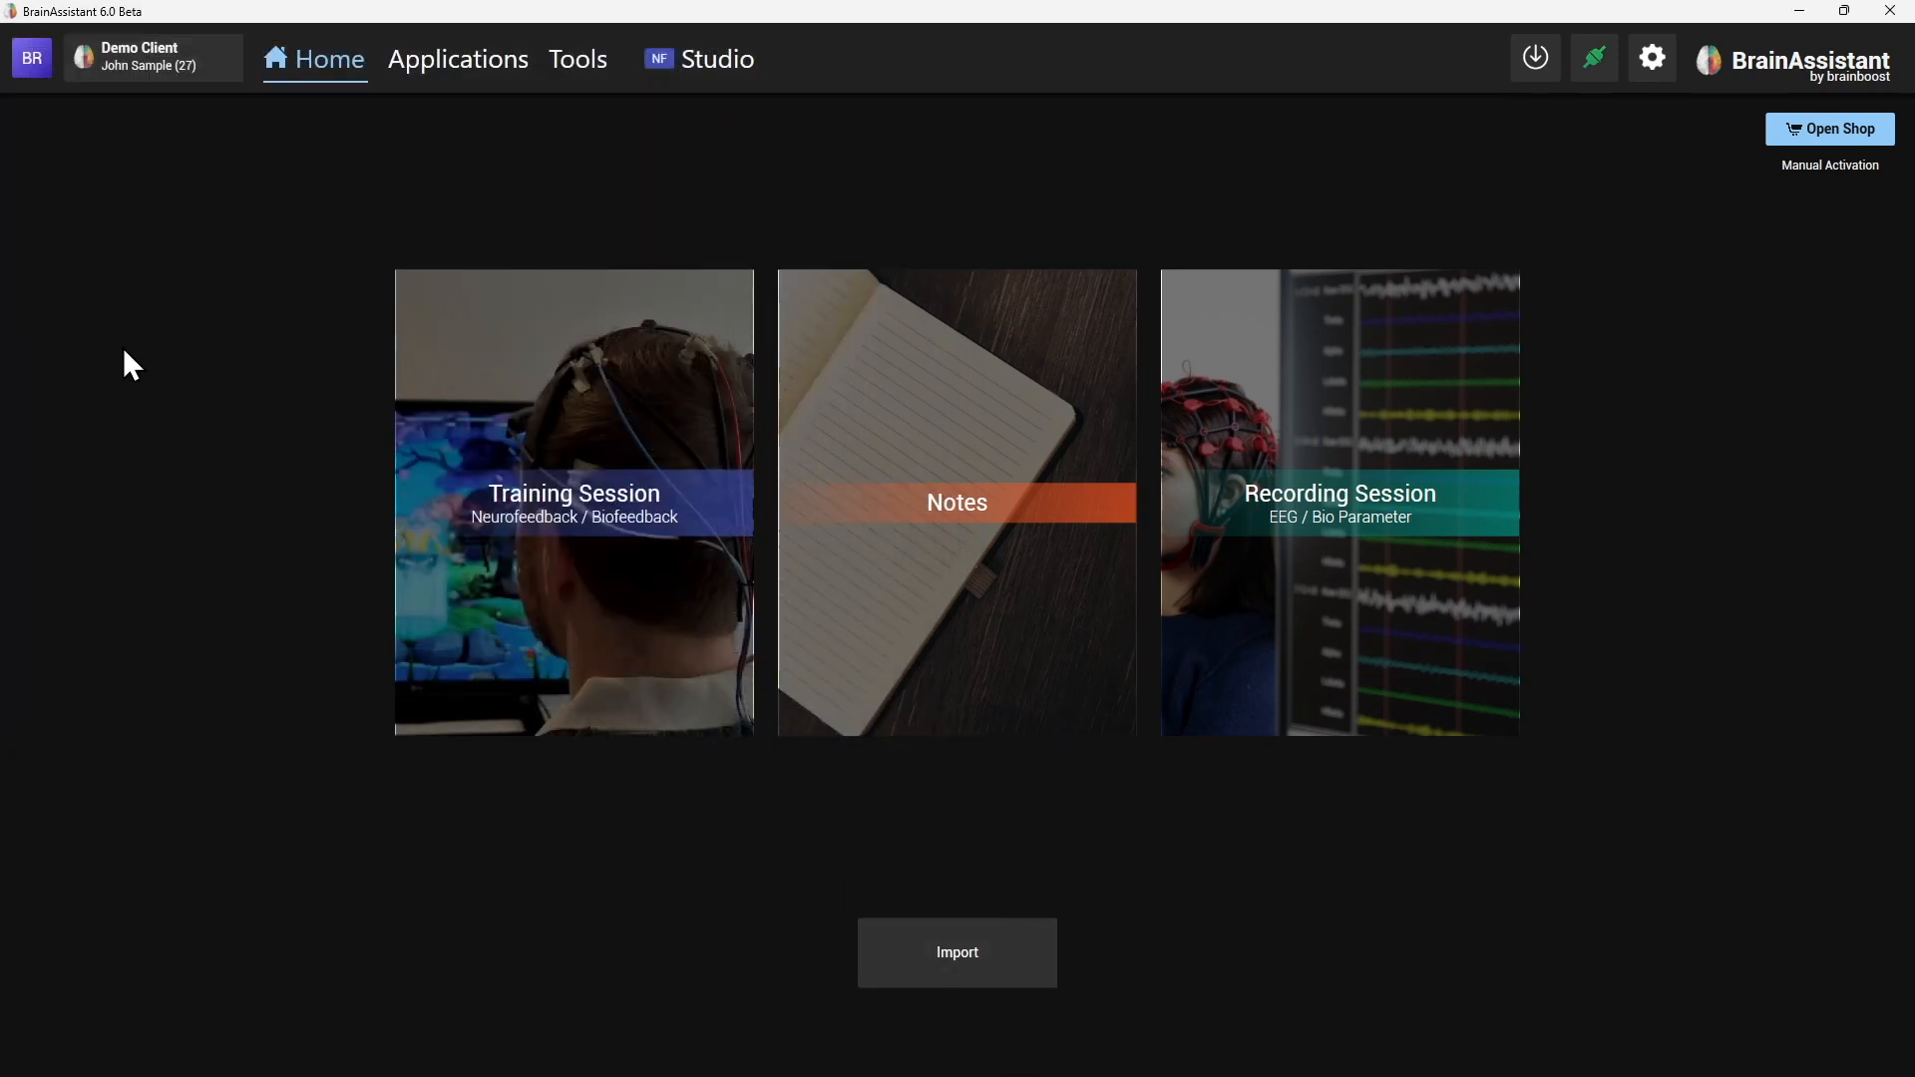
- Open the client's FzCzPz EEG-Recording Session of 06.06.2024 and inspect its EO and EC segments in the EEG data
click(192, 72)
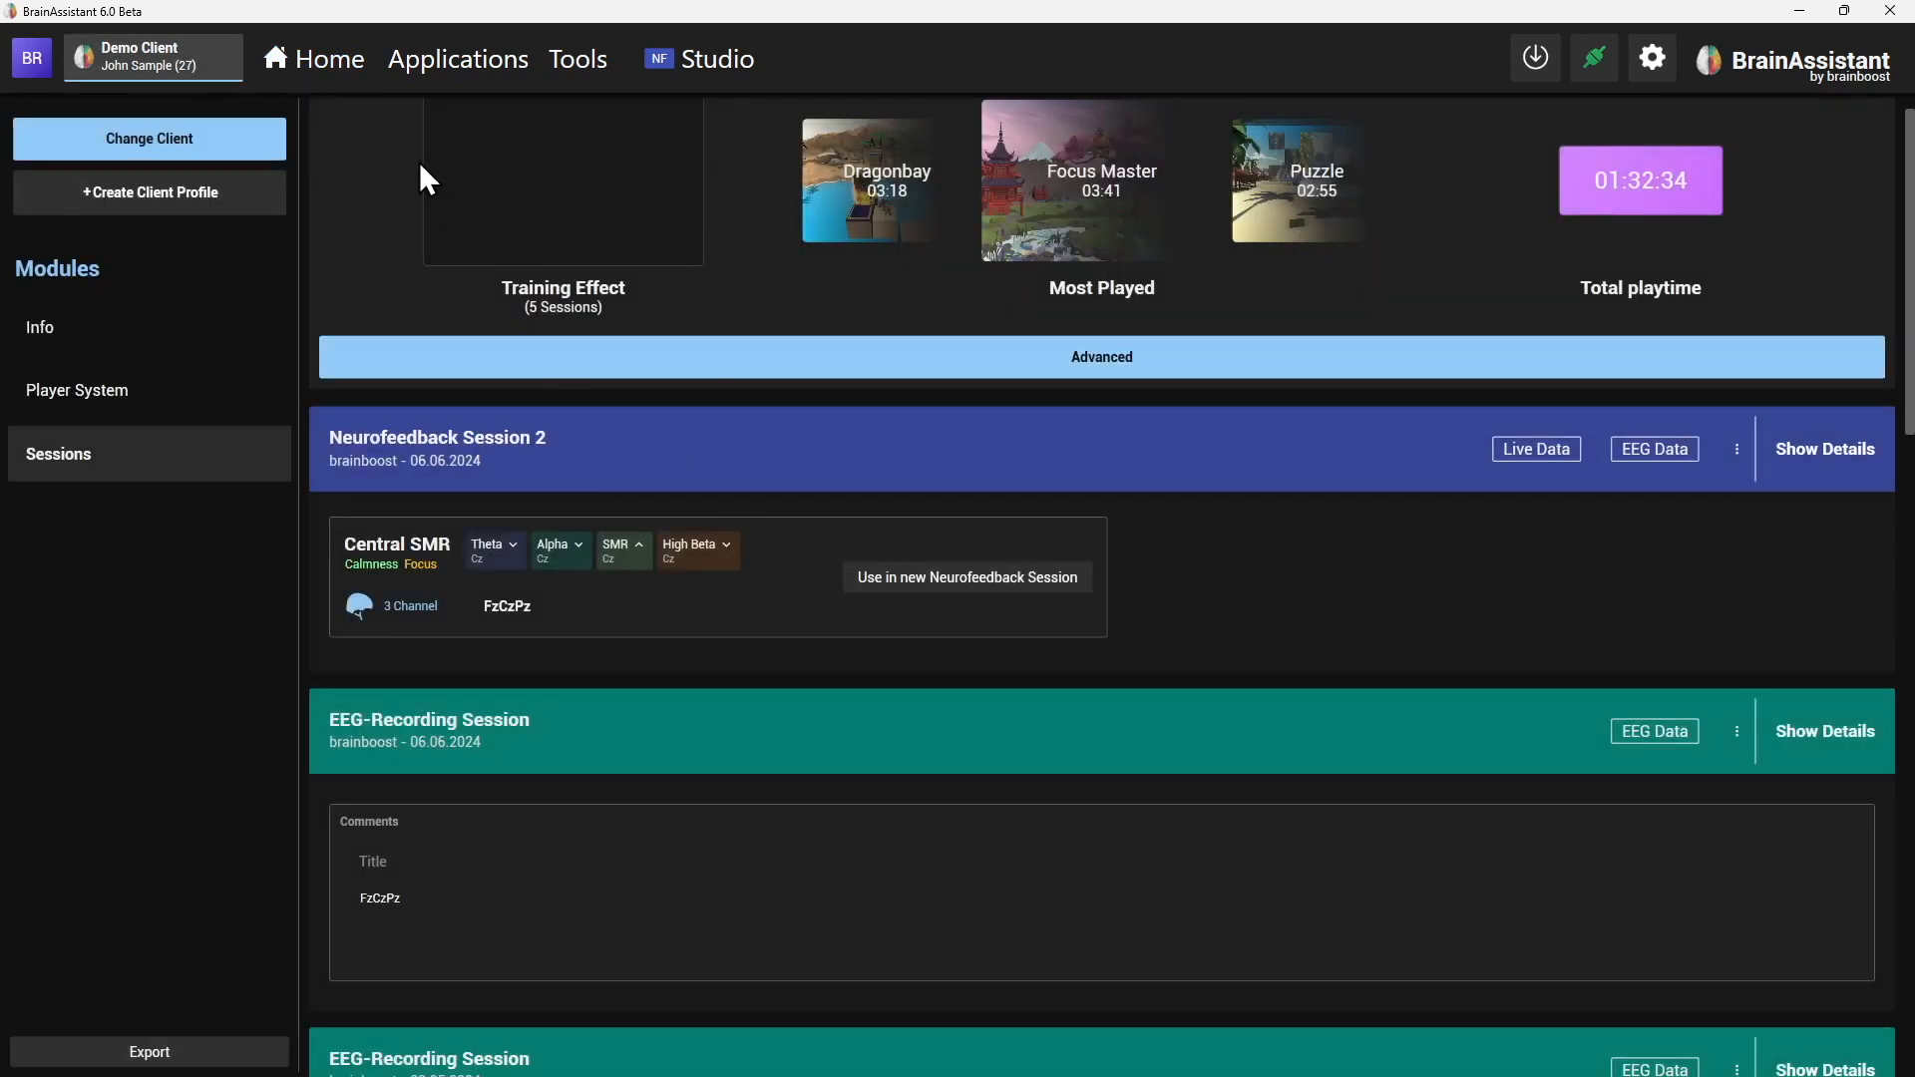
click(1870, 759)
click(1271, 195)
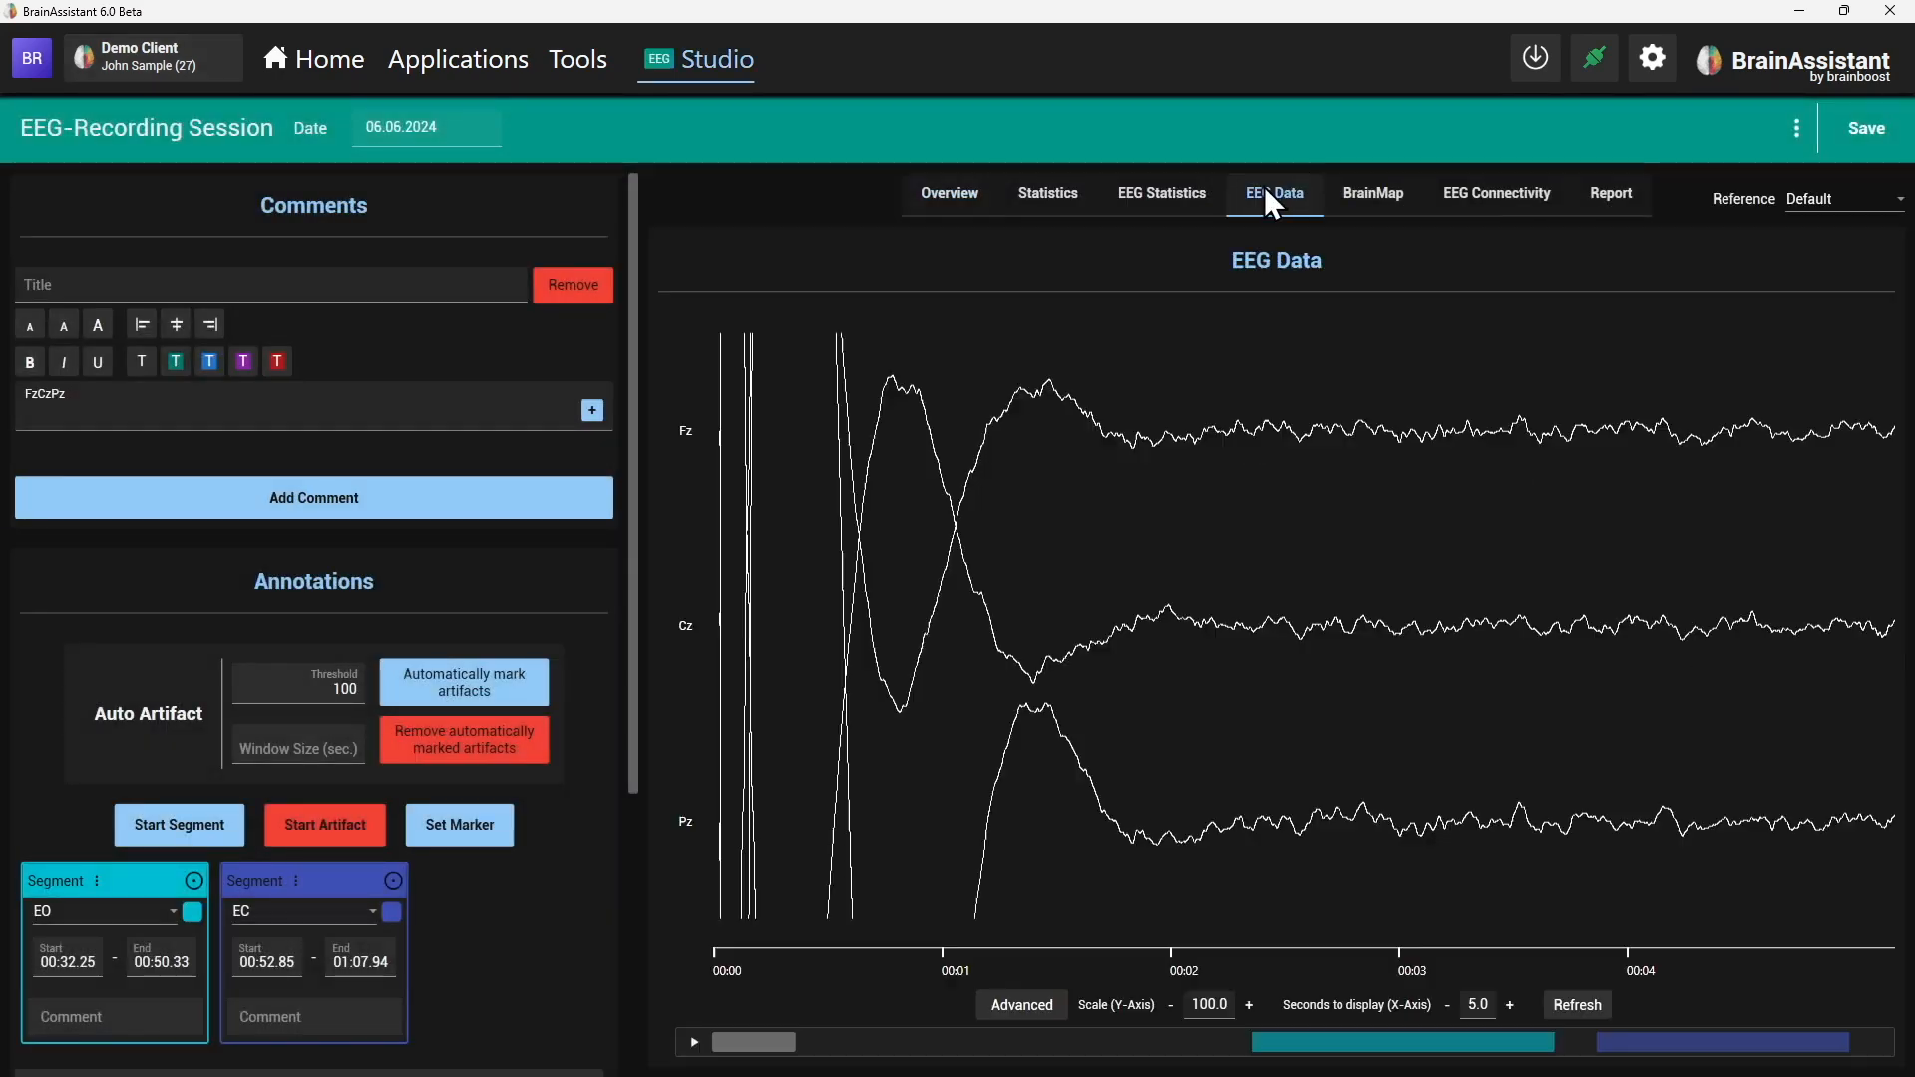
click(1287, 1043)
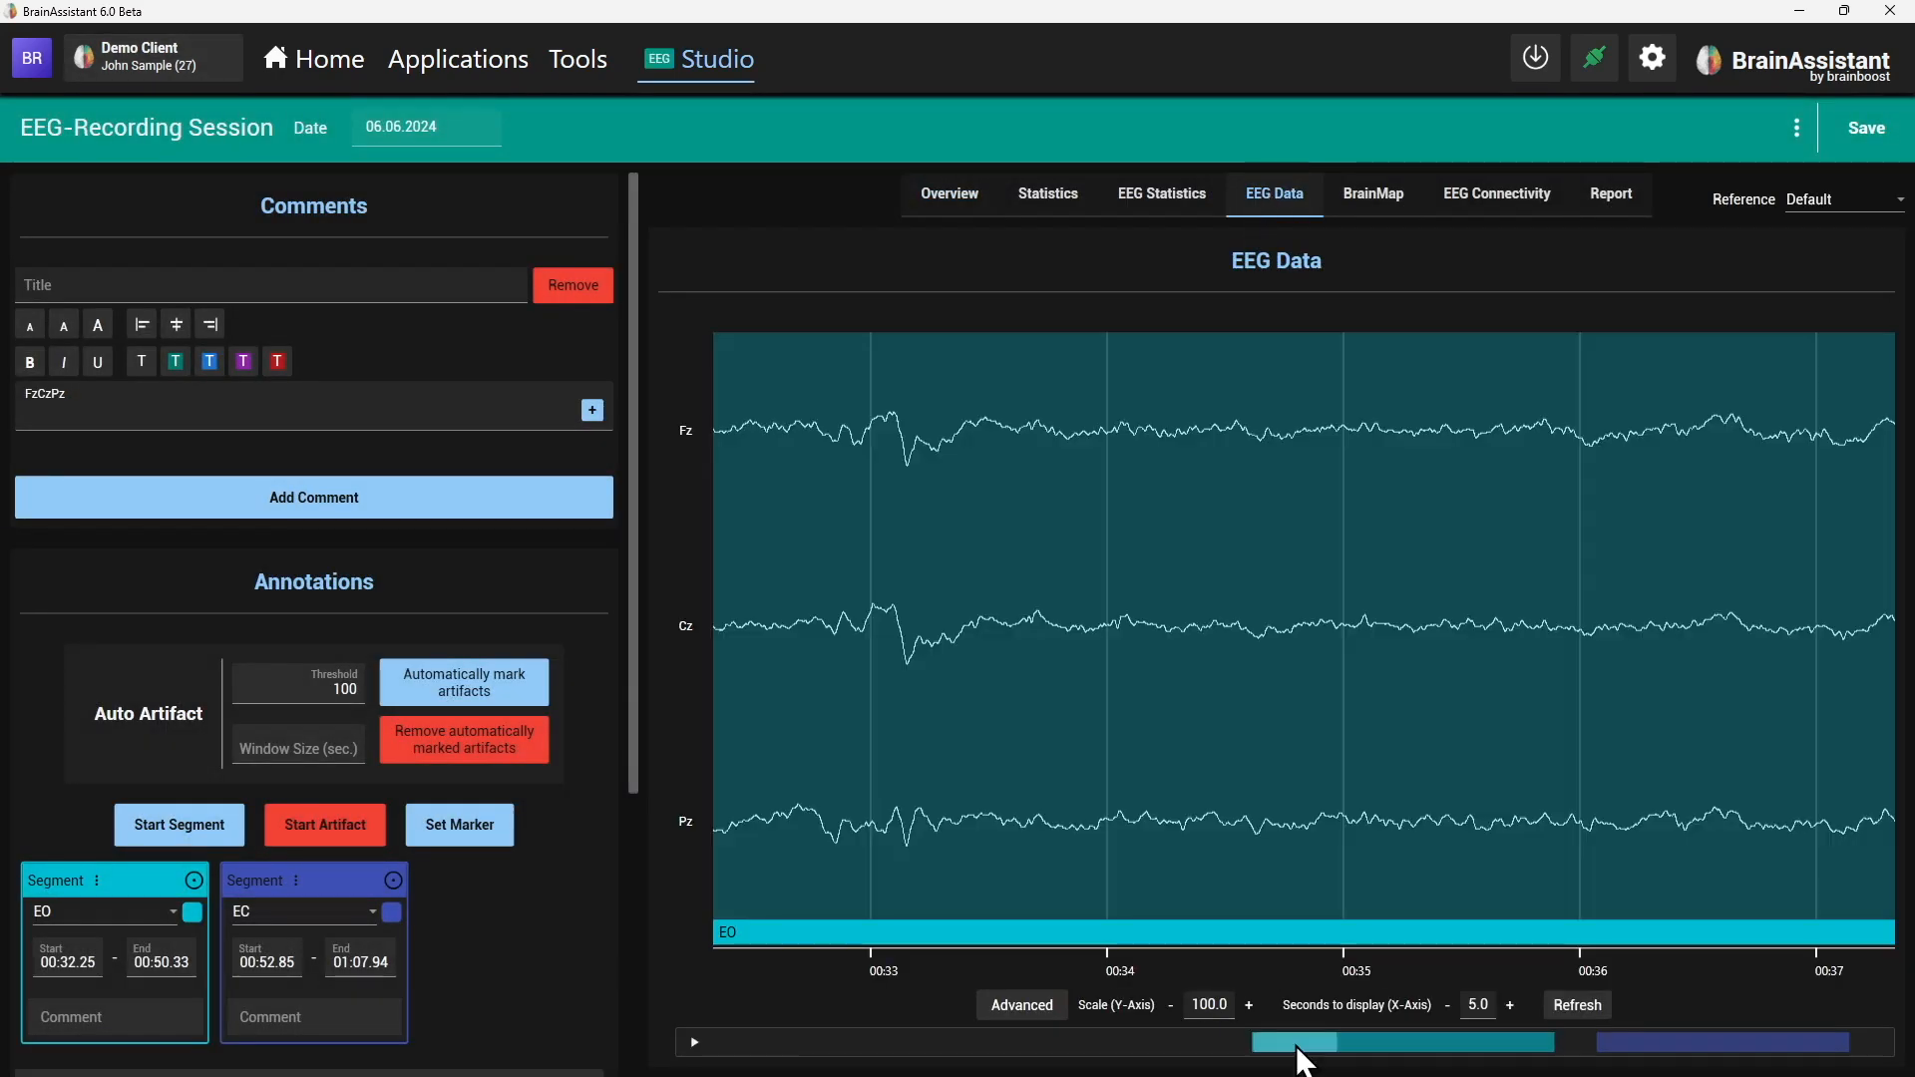
click(1718, 1047)
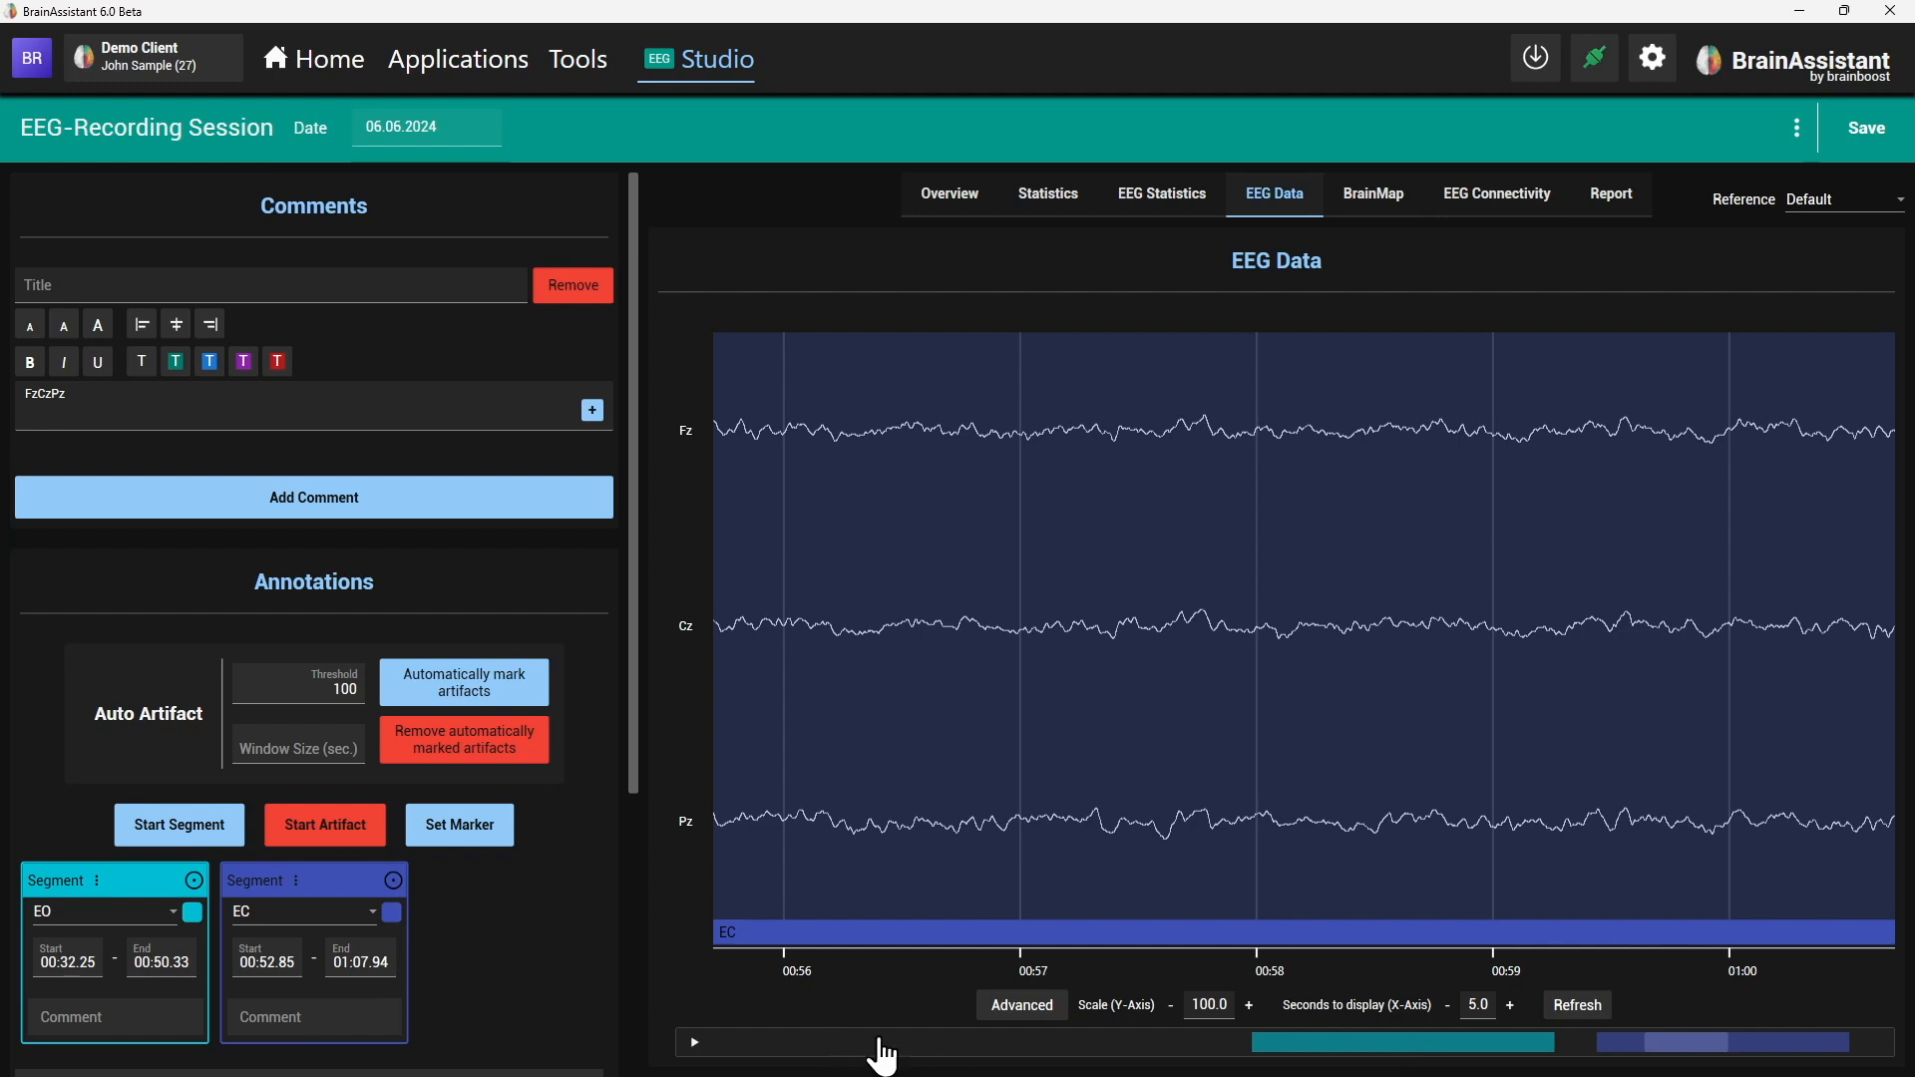
scroll(915, 1048, down, 4)
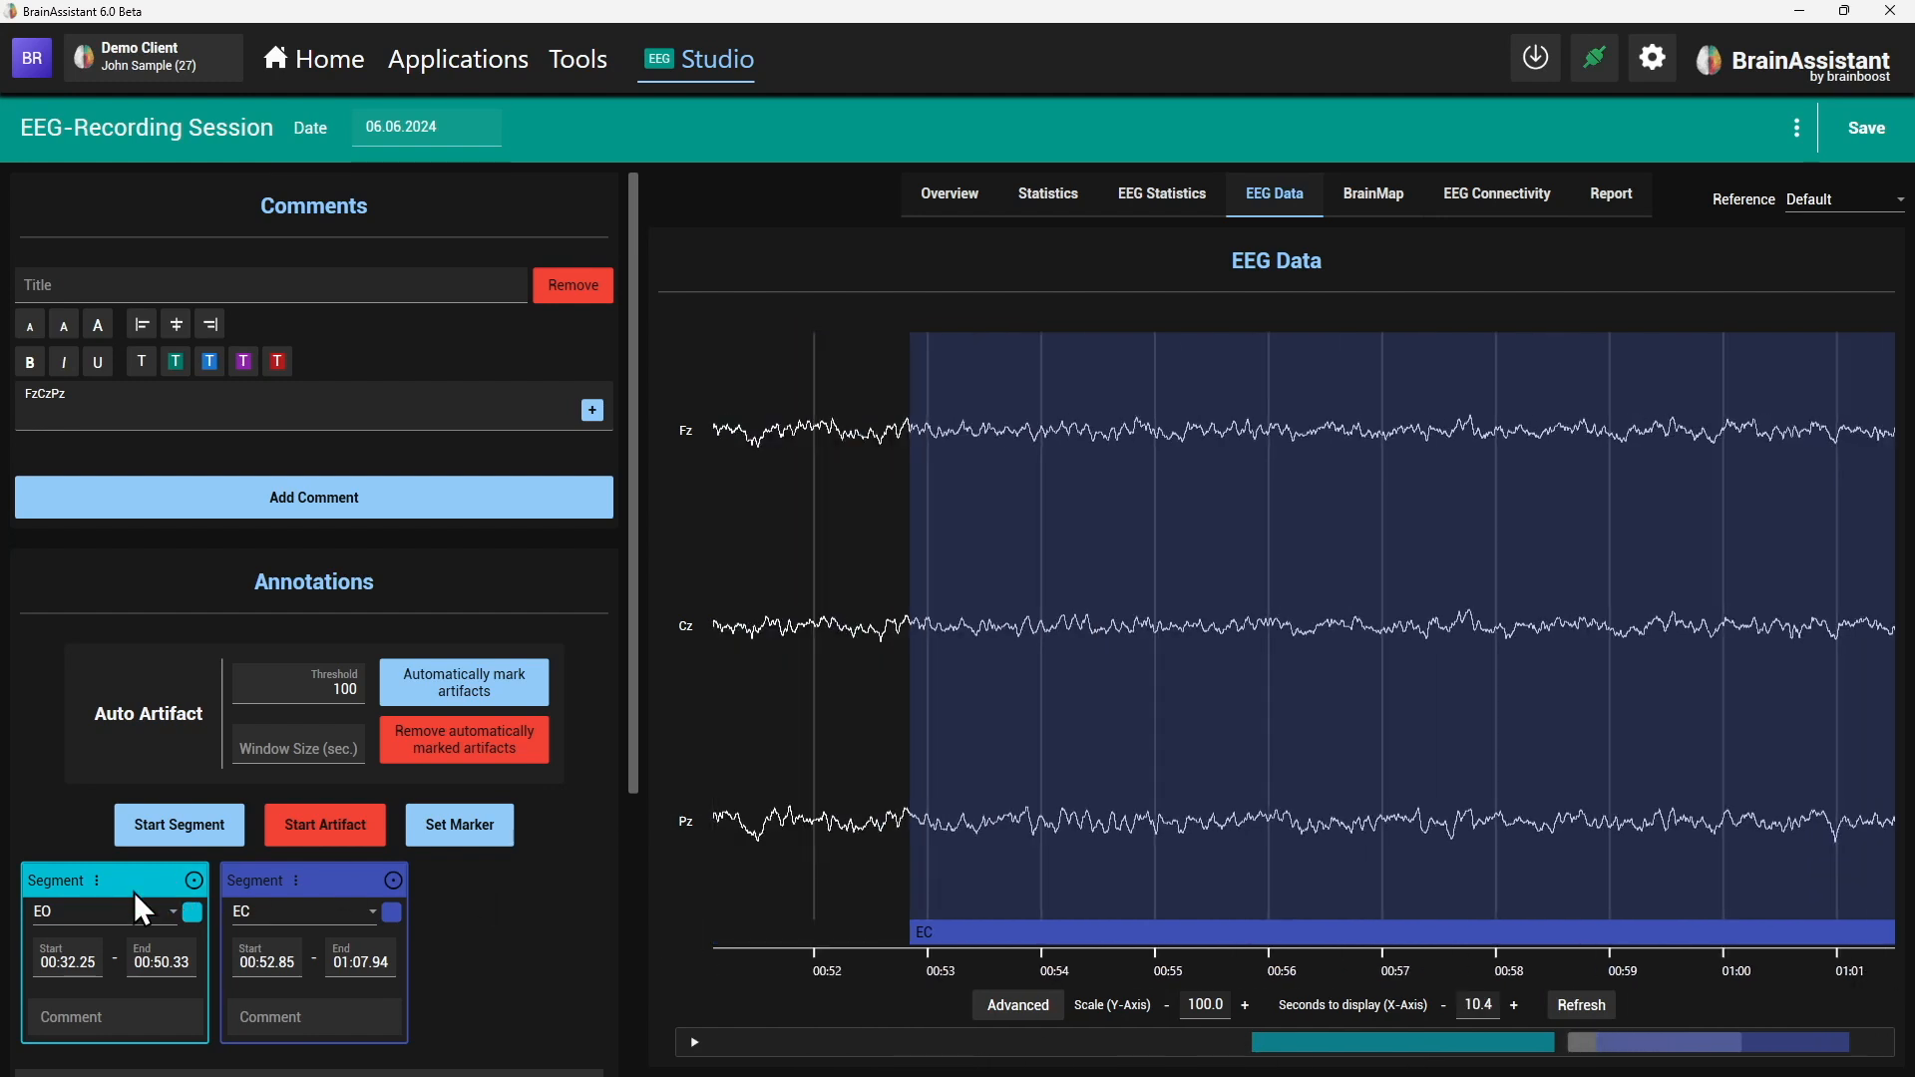
- Remove the existing EO and EC segments from the session's annotations
click(99, 883)
click(155, 961)
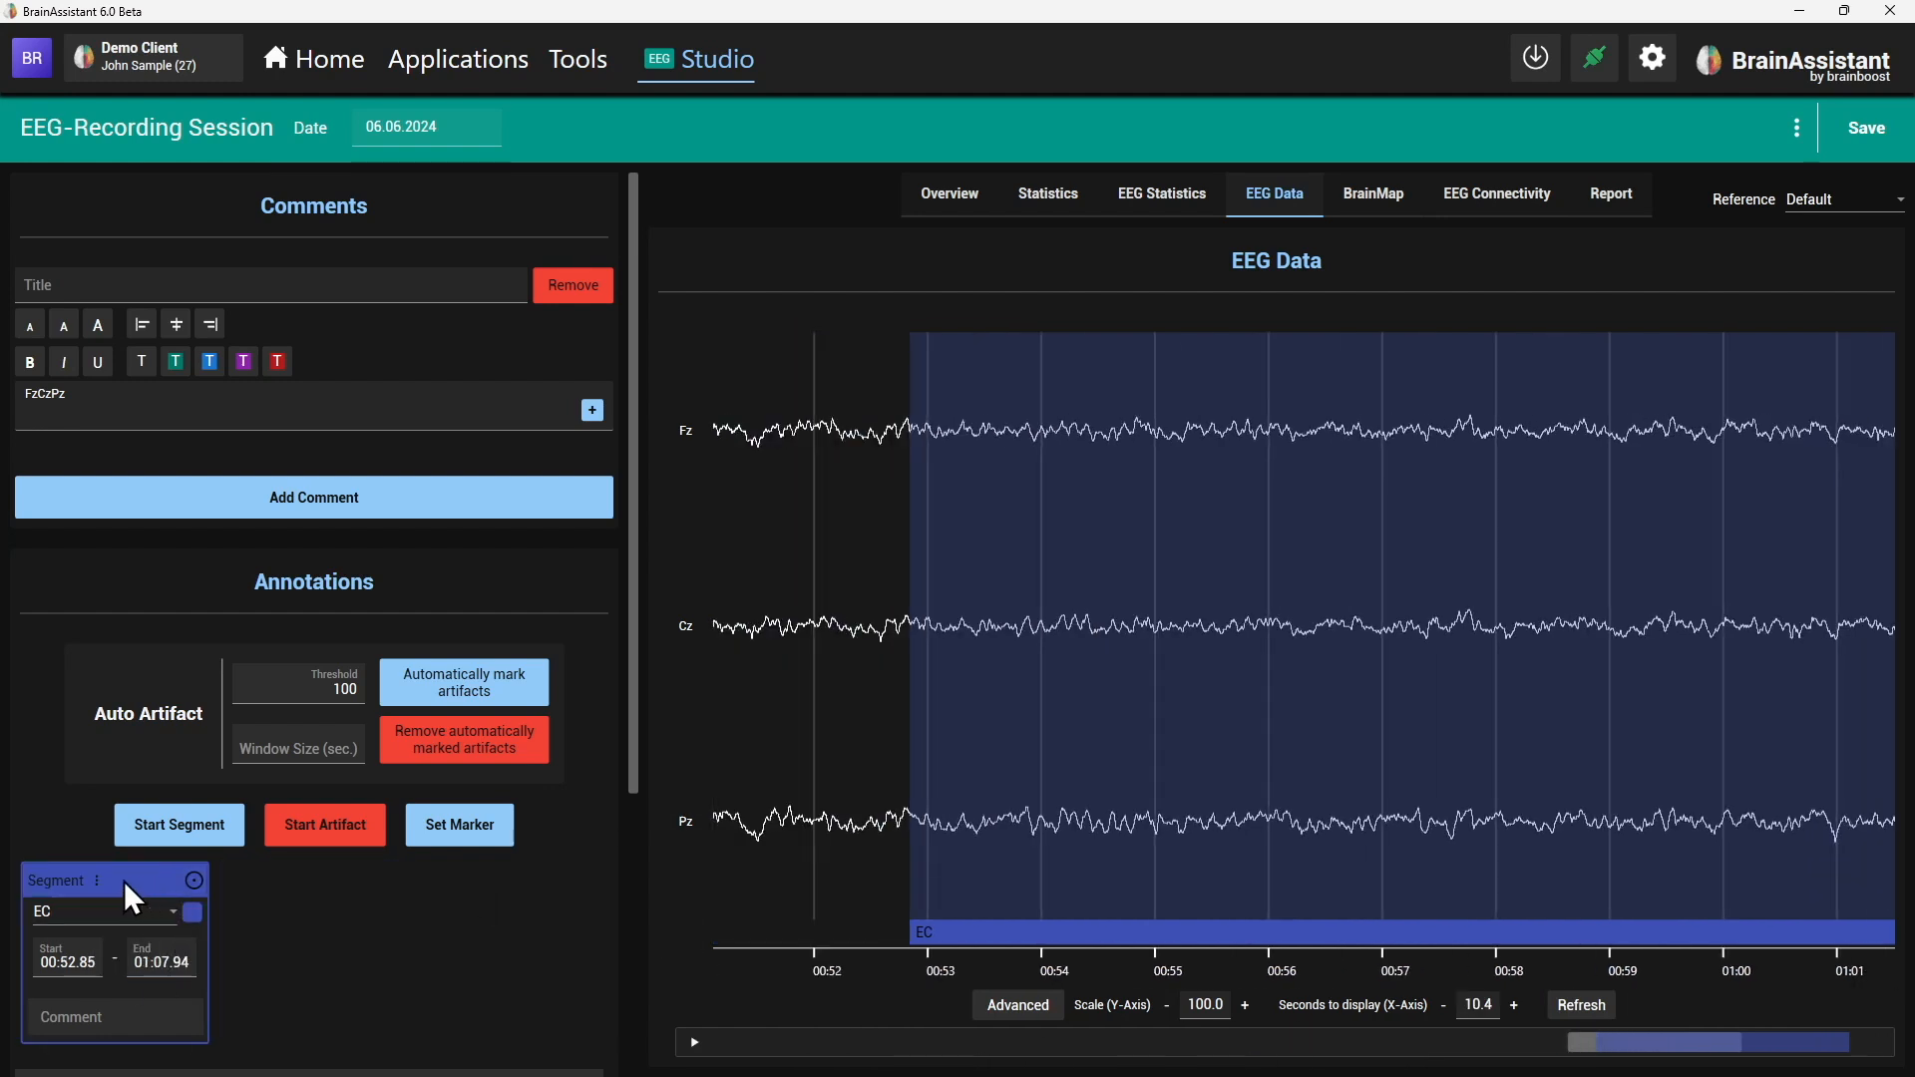
click(98, 880)
click(150, 963)
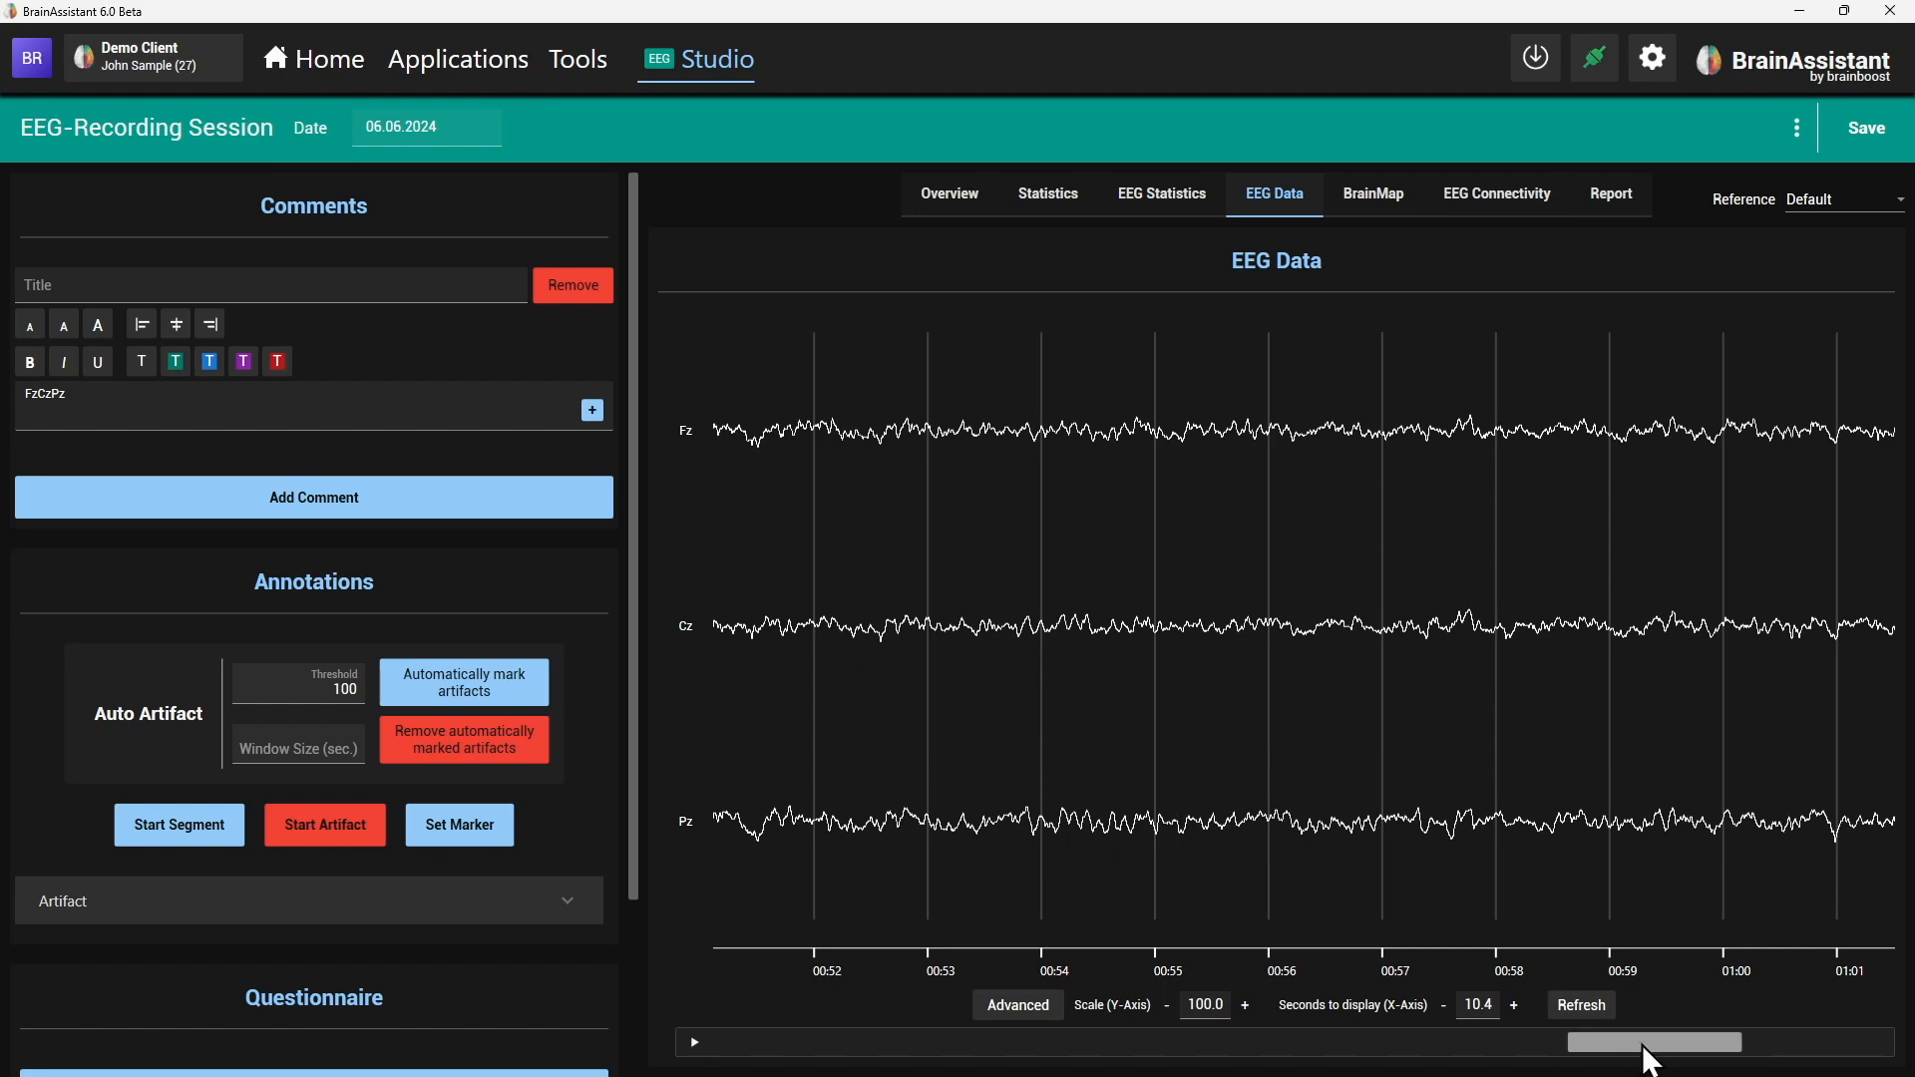
- Add a new segment from 00:33.99 to 00:59.81 in the EEG data and label it EO
drag(1642, 1047, 1259, 856)
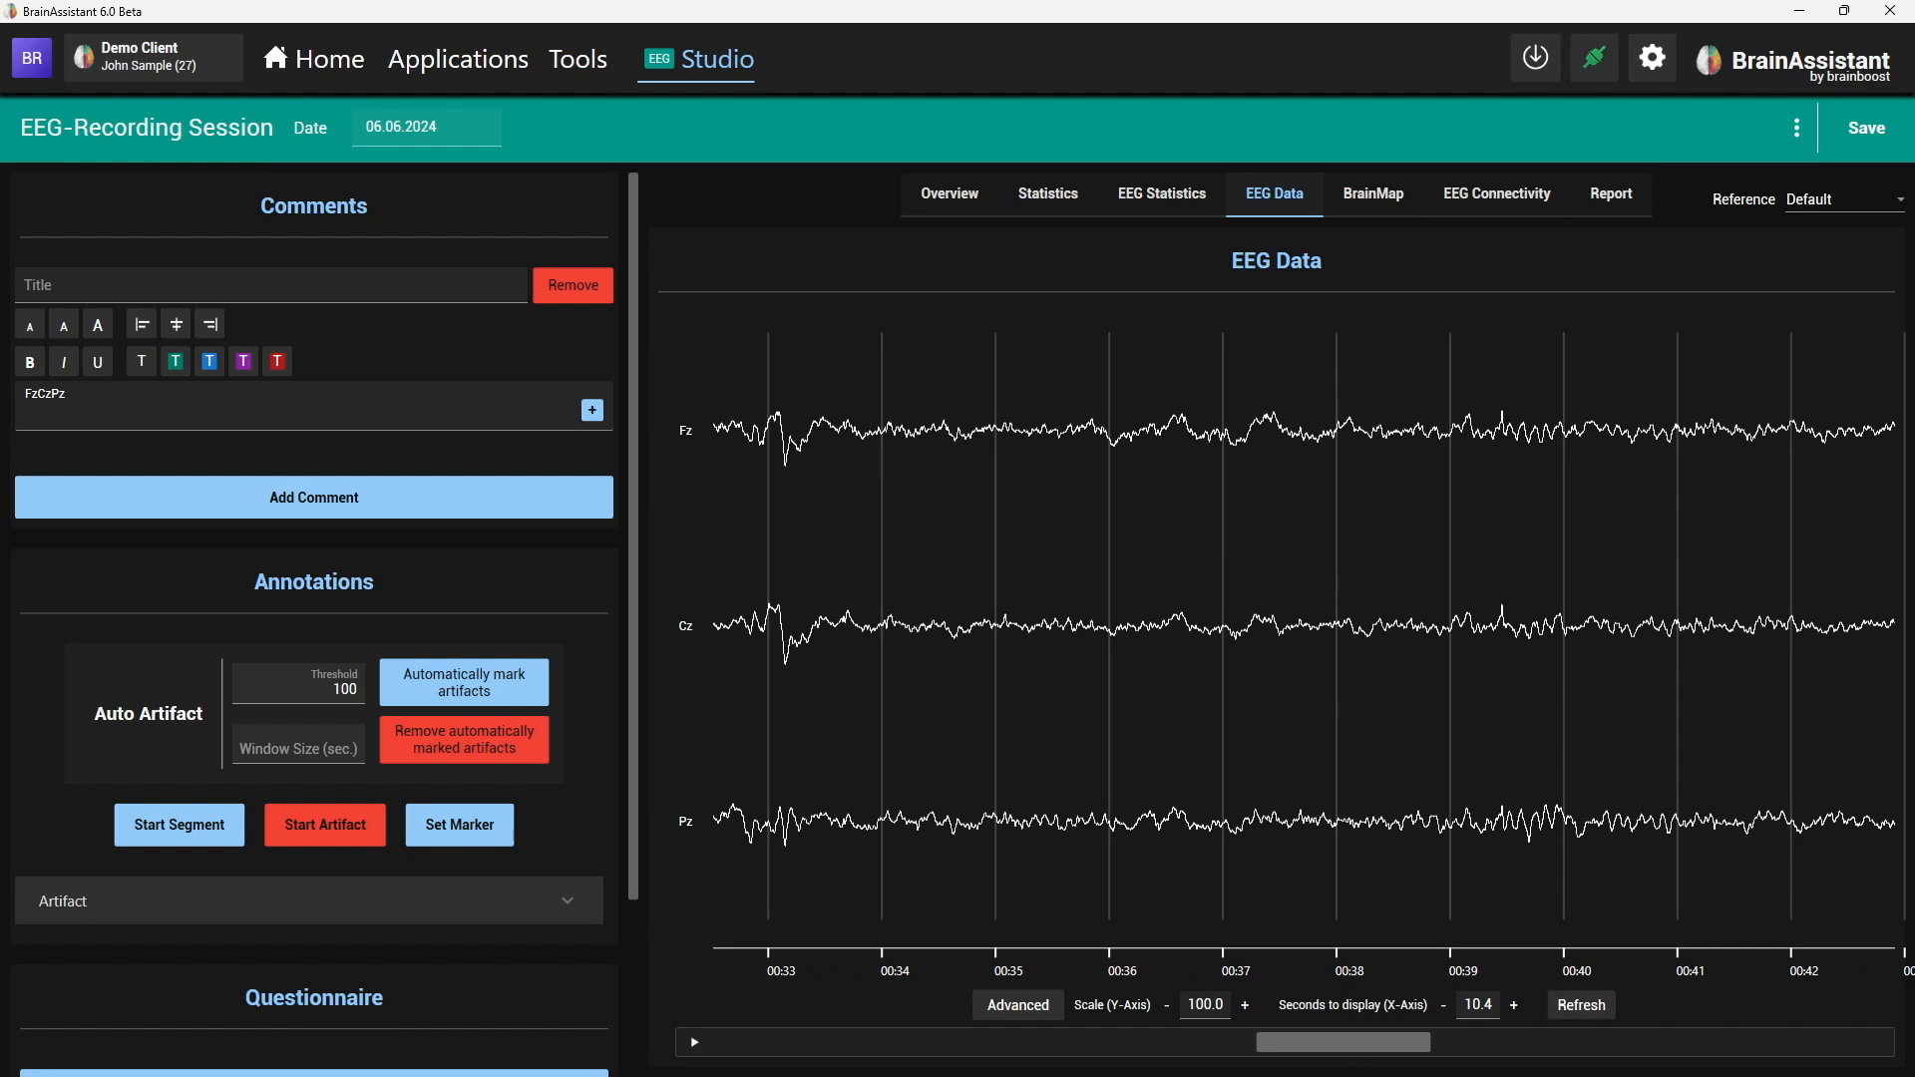
scroll(1358, 1044, down, 3)
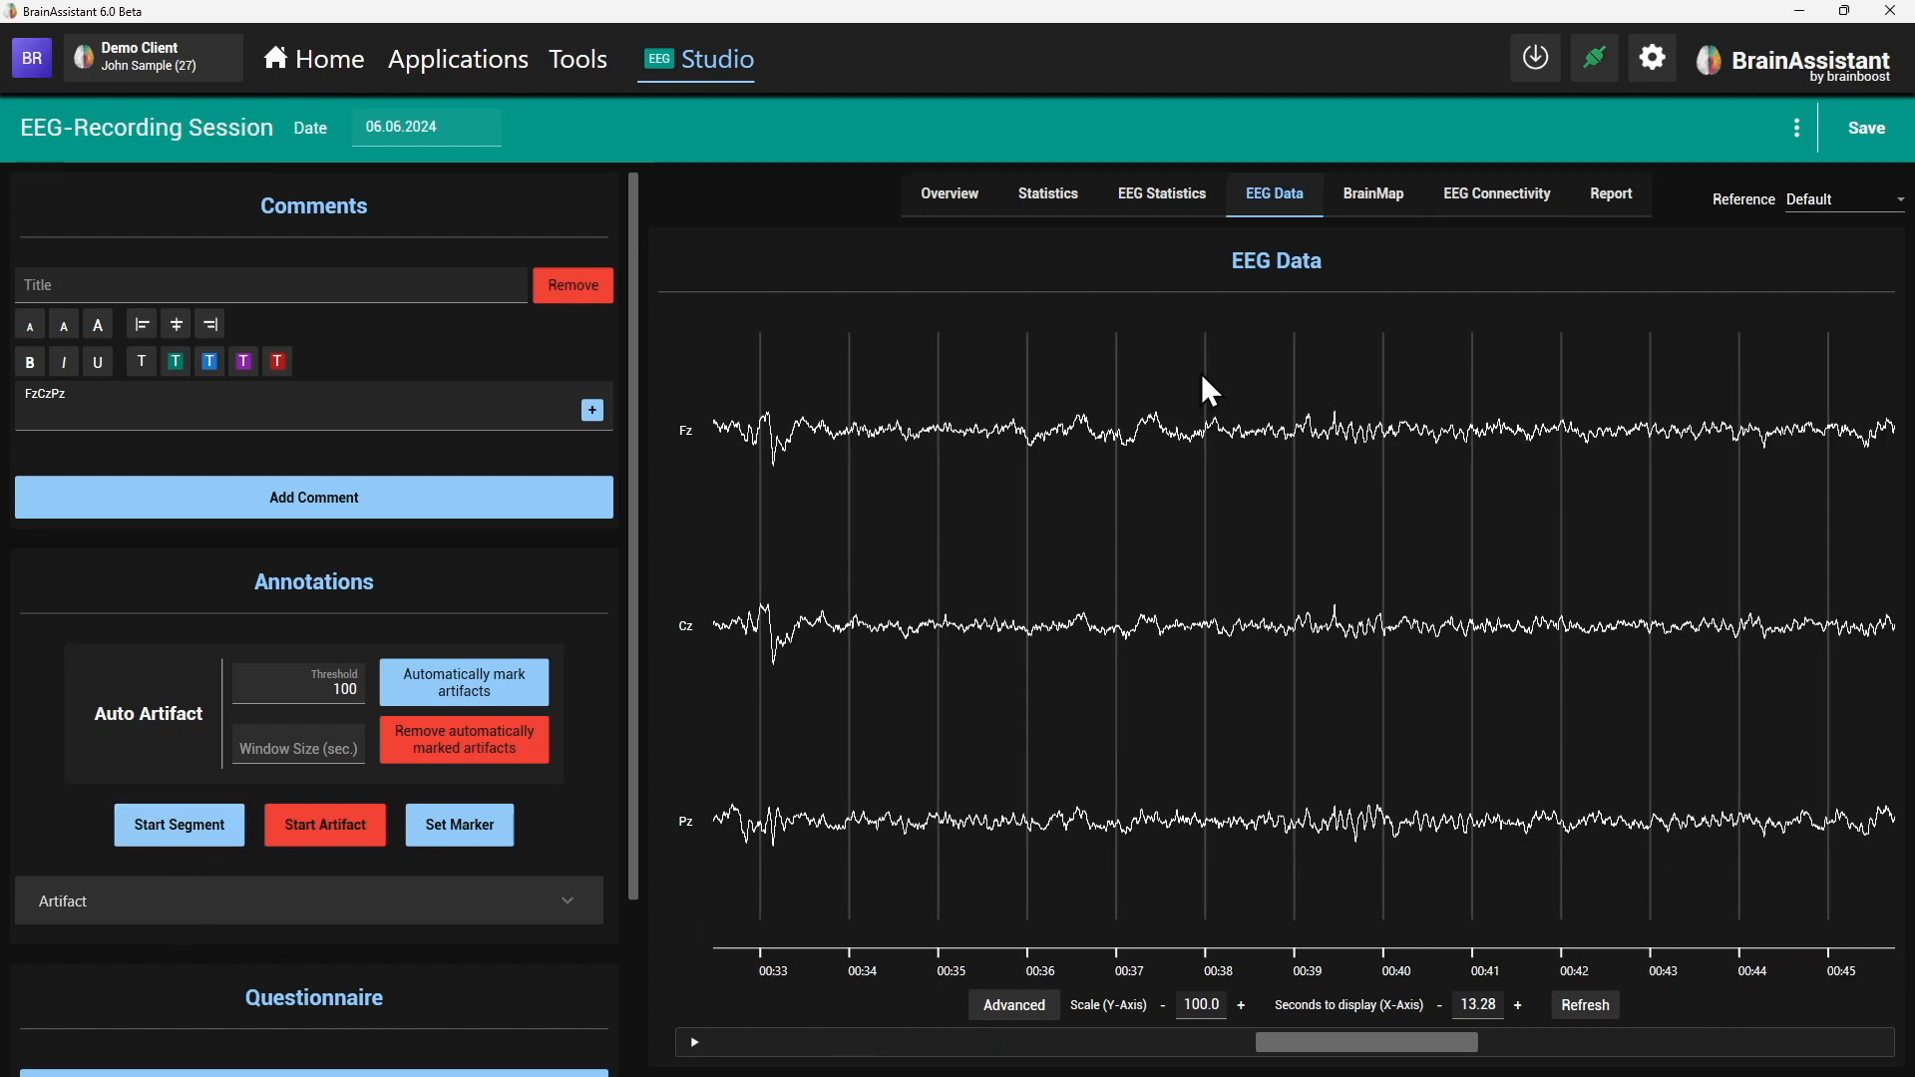
click(221, 824)
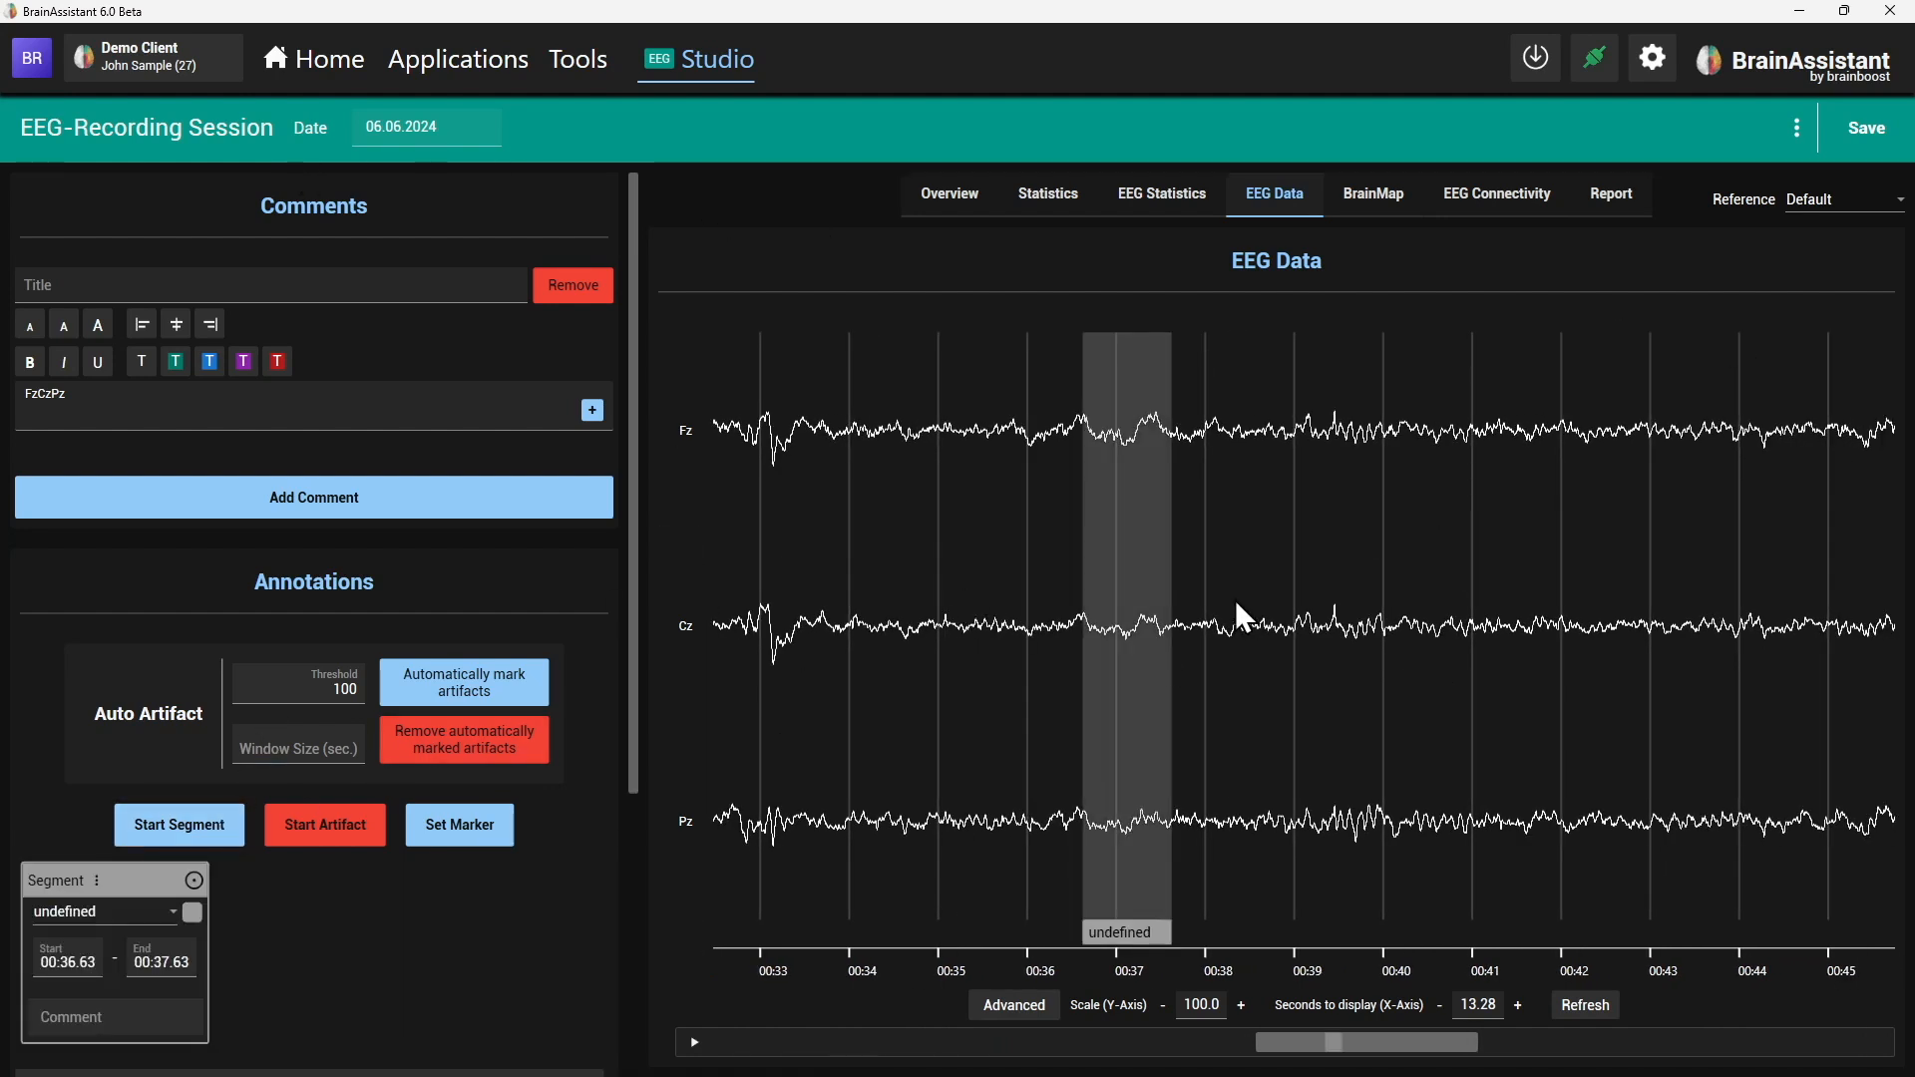
drag(1072, 638, 847, 635)
drag(1177, 634, 1389, 635)
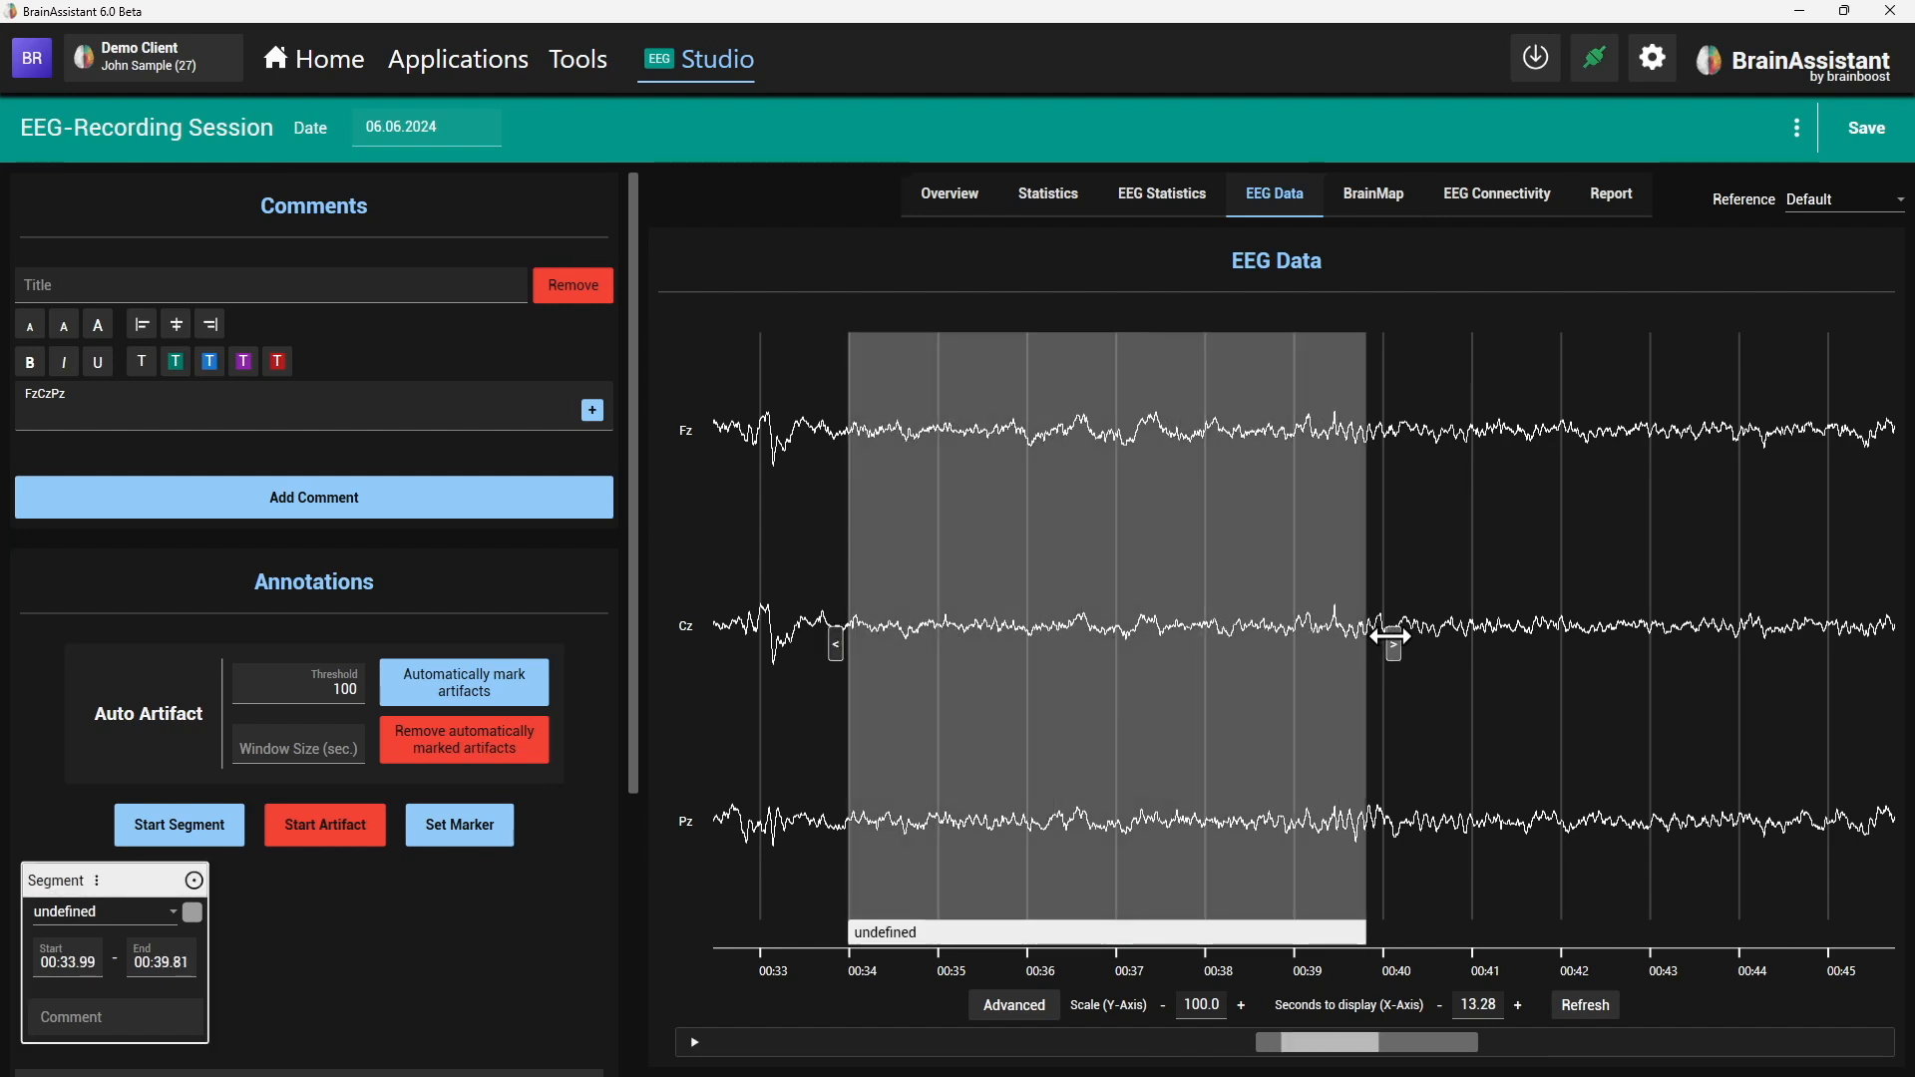
click(157, 964)
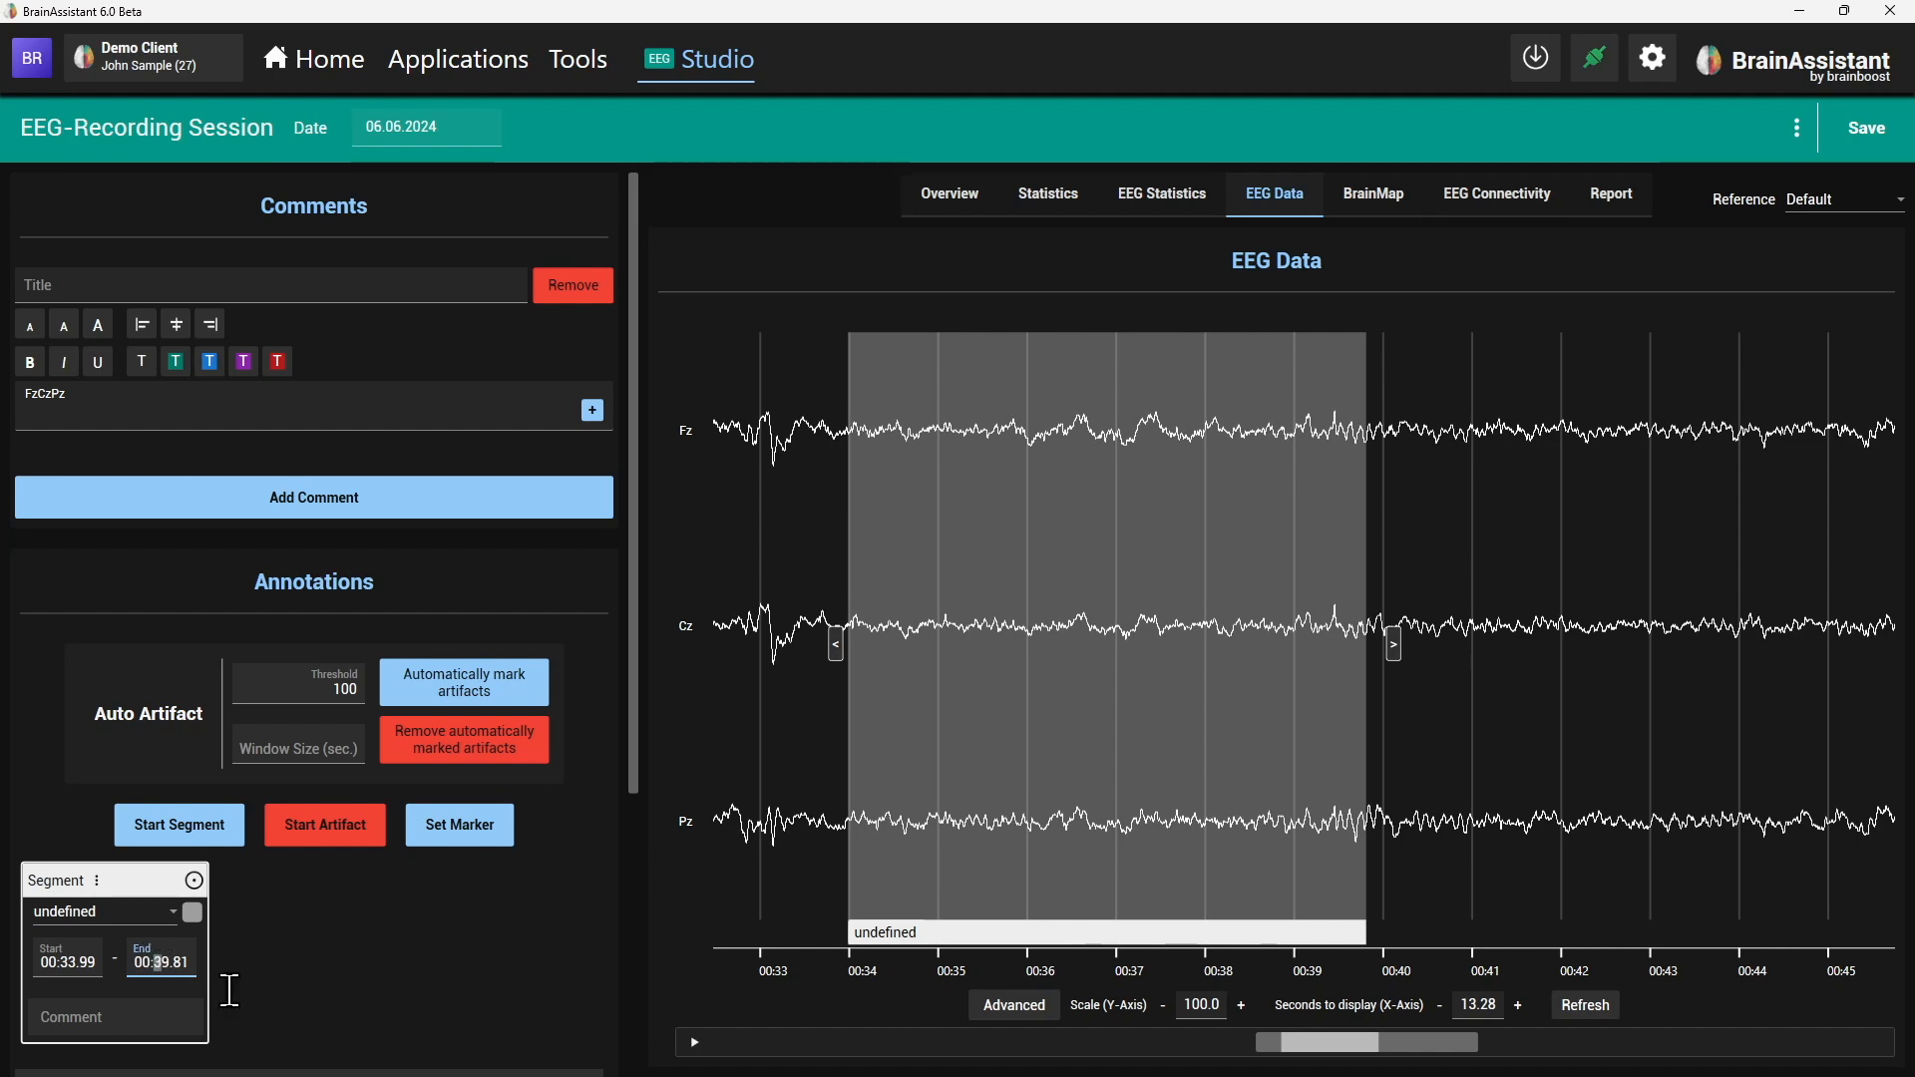
text(5)
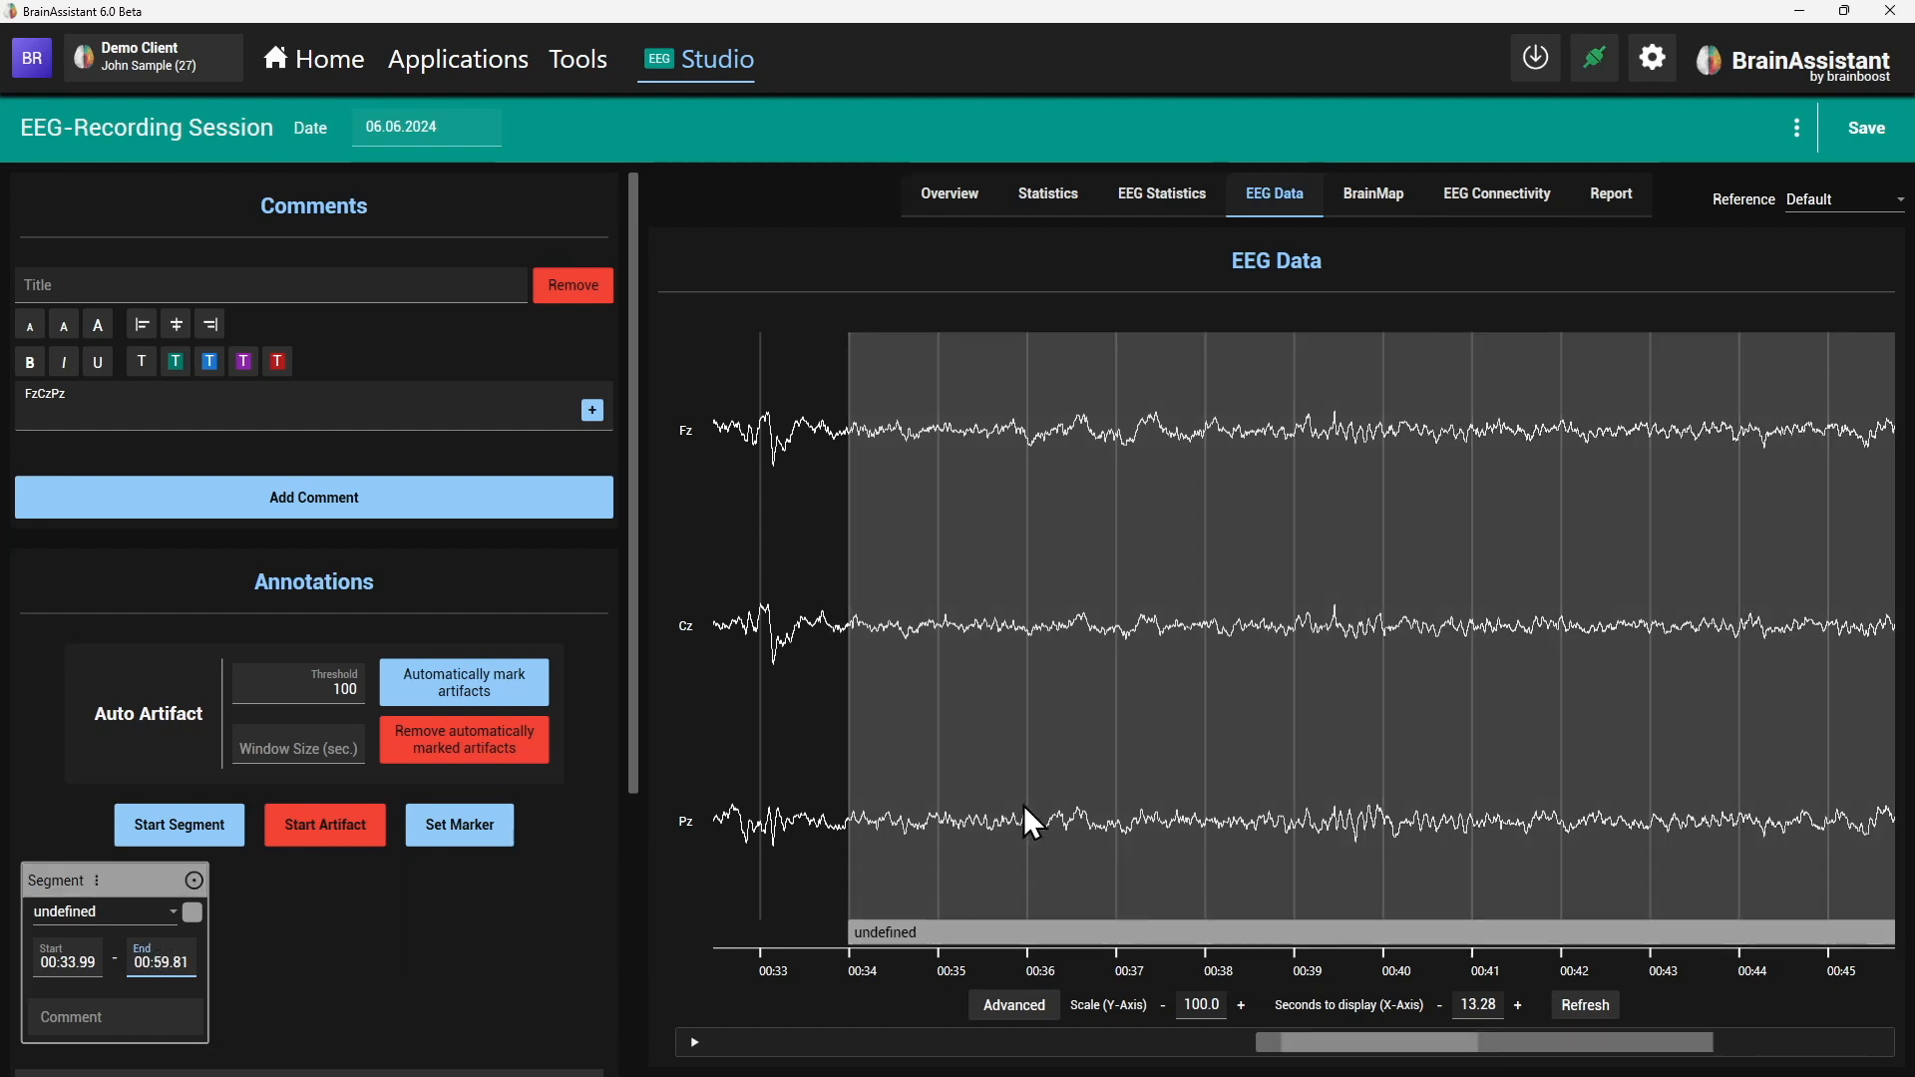
click(82, 907)
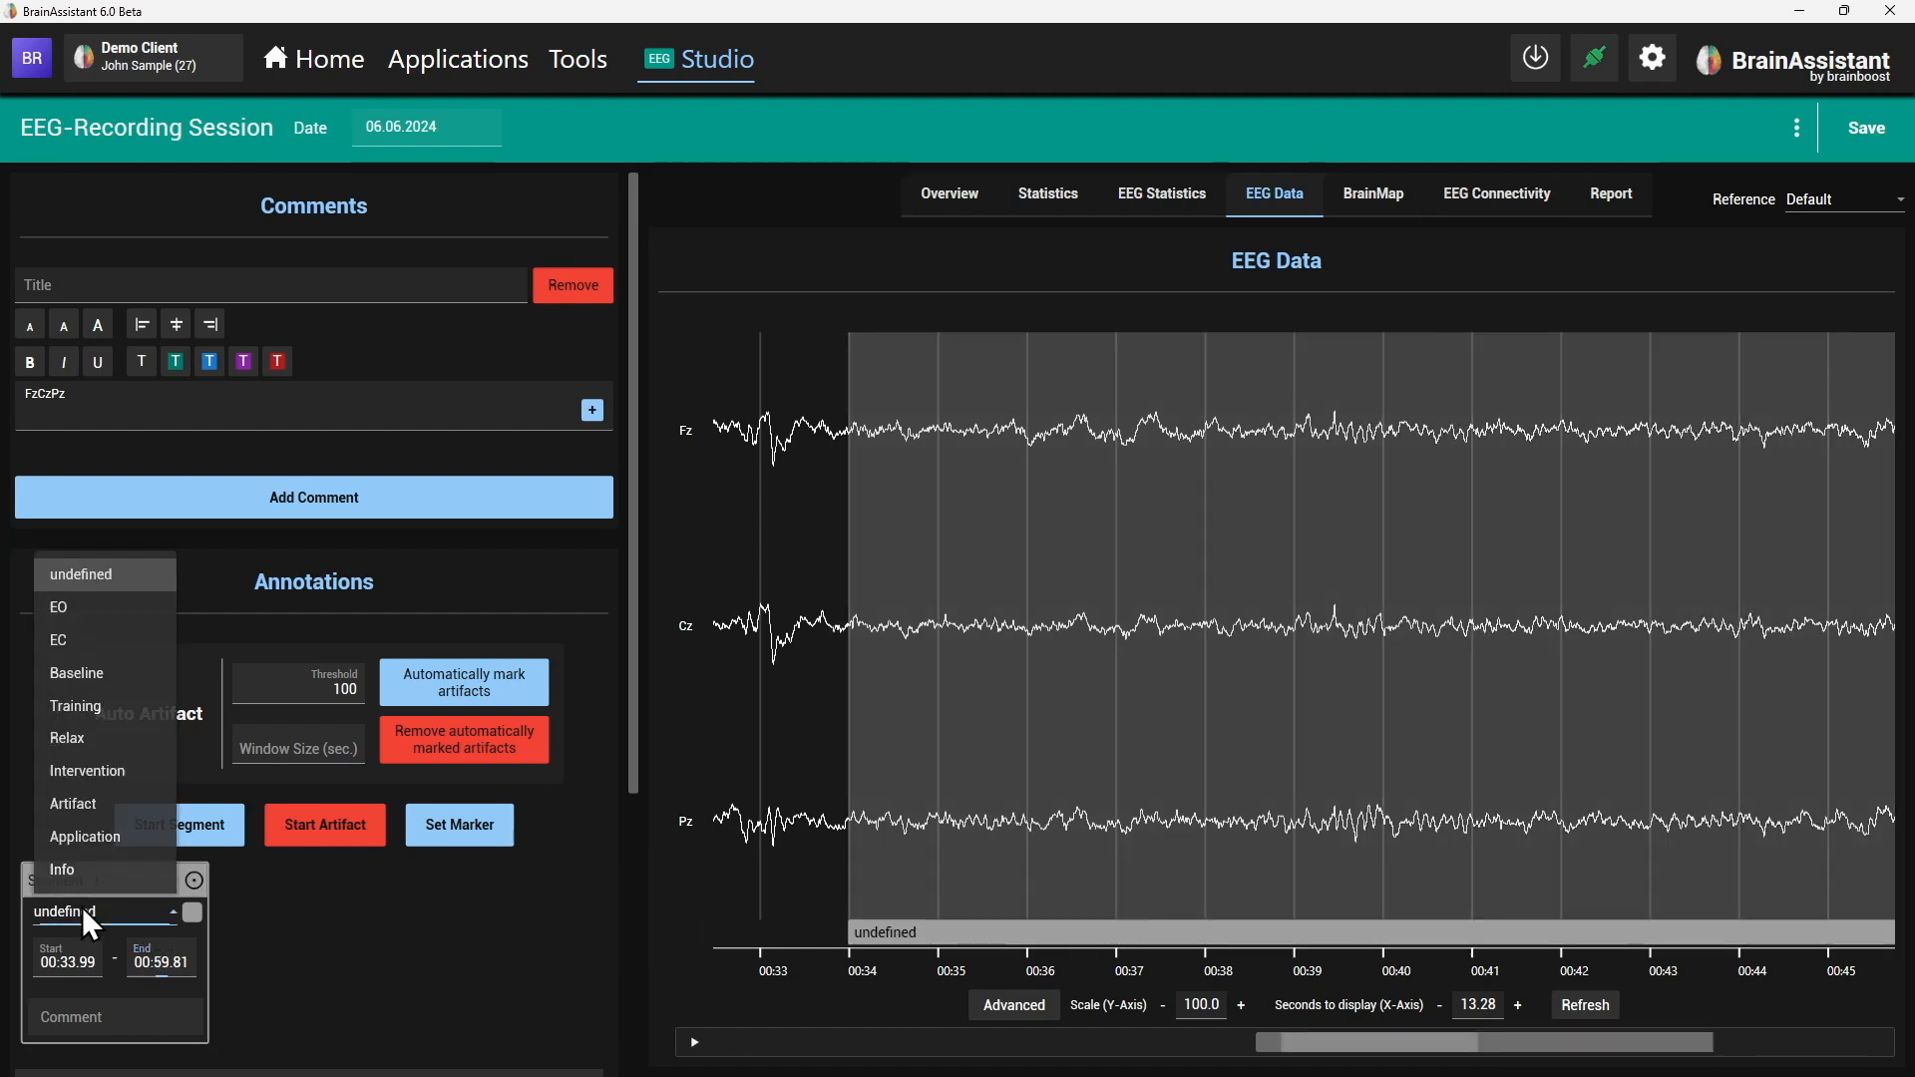
click(57, 607)
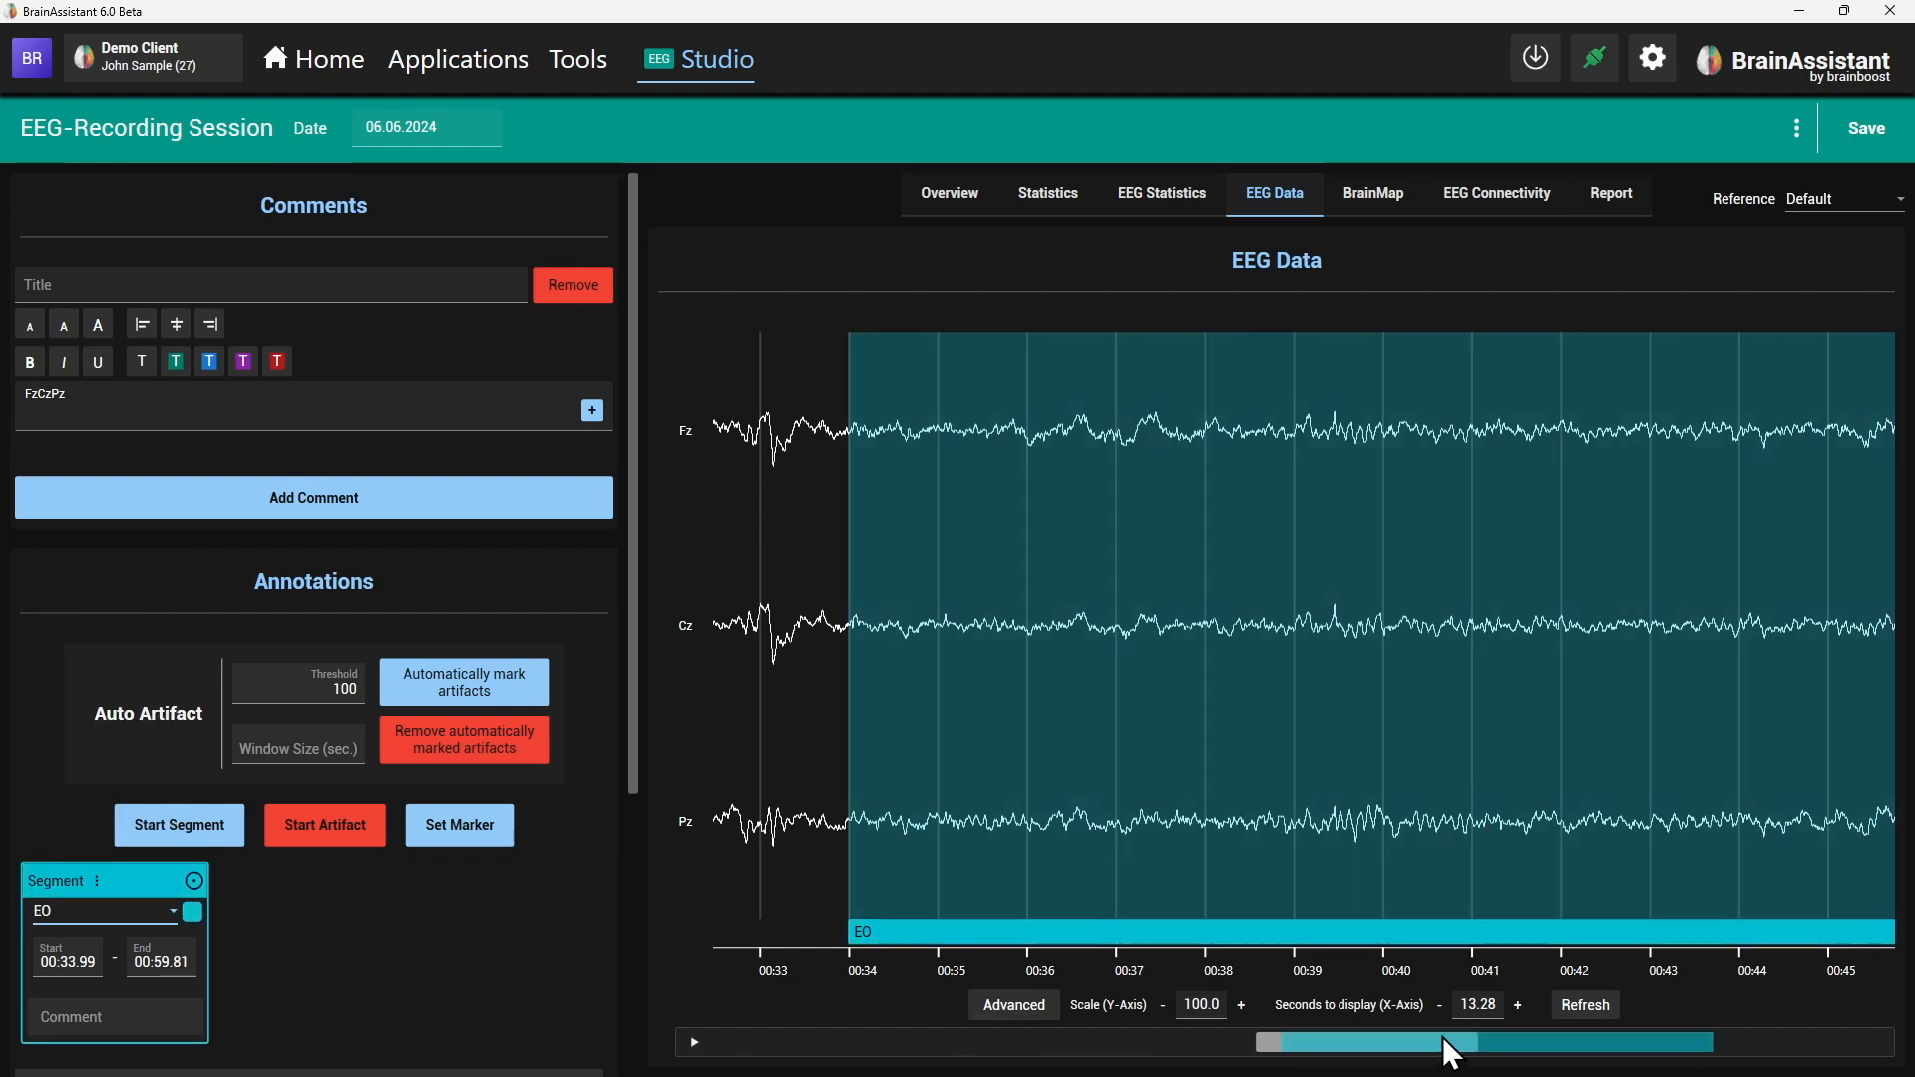
- Add a second segment after the EO segment, label it EC, and span it from 01:01.38 to 01:04.17
drag(1452, 1053, 1745, 1051)
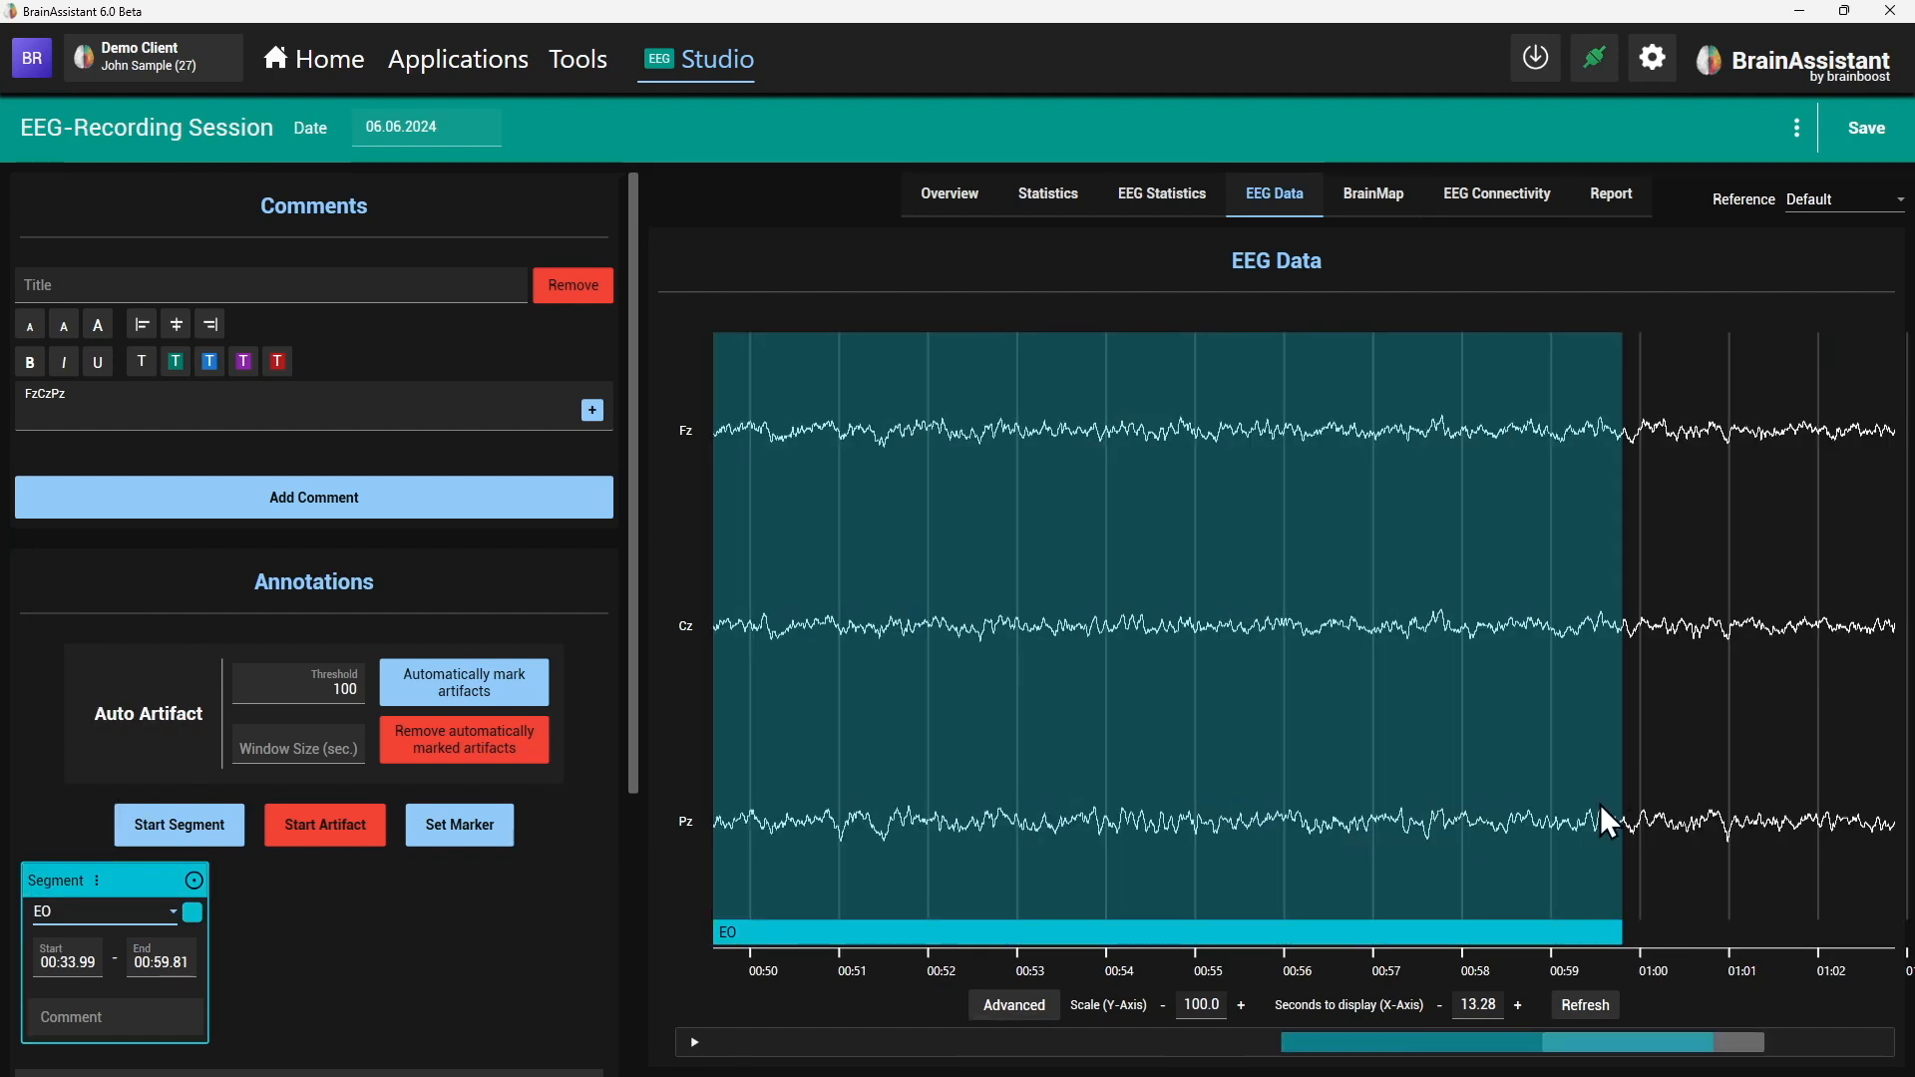
drag(1600, 804, 1448, 790)
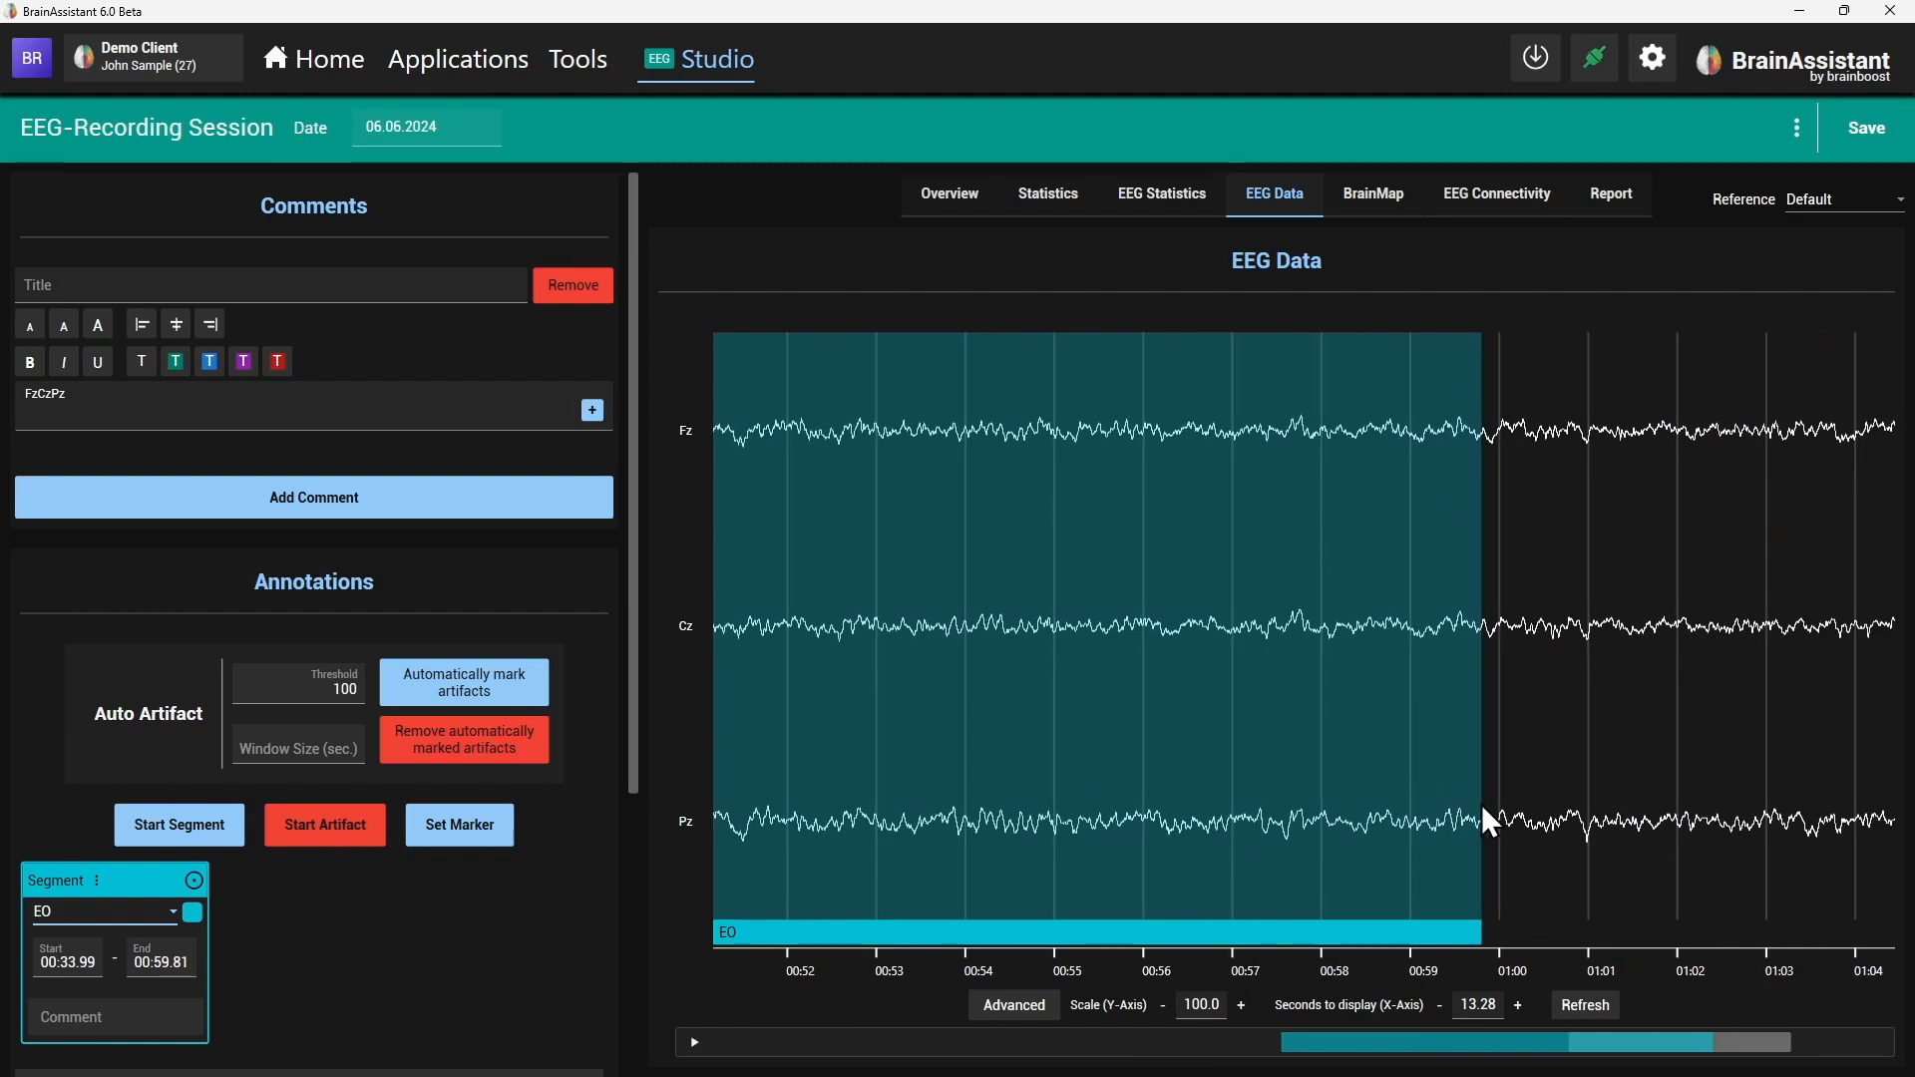
click(165, 833)
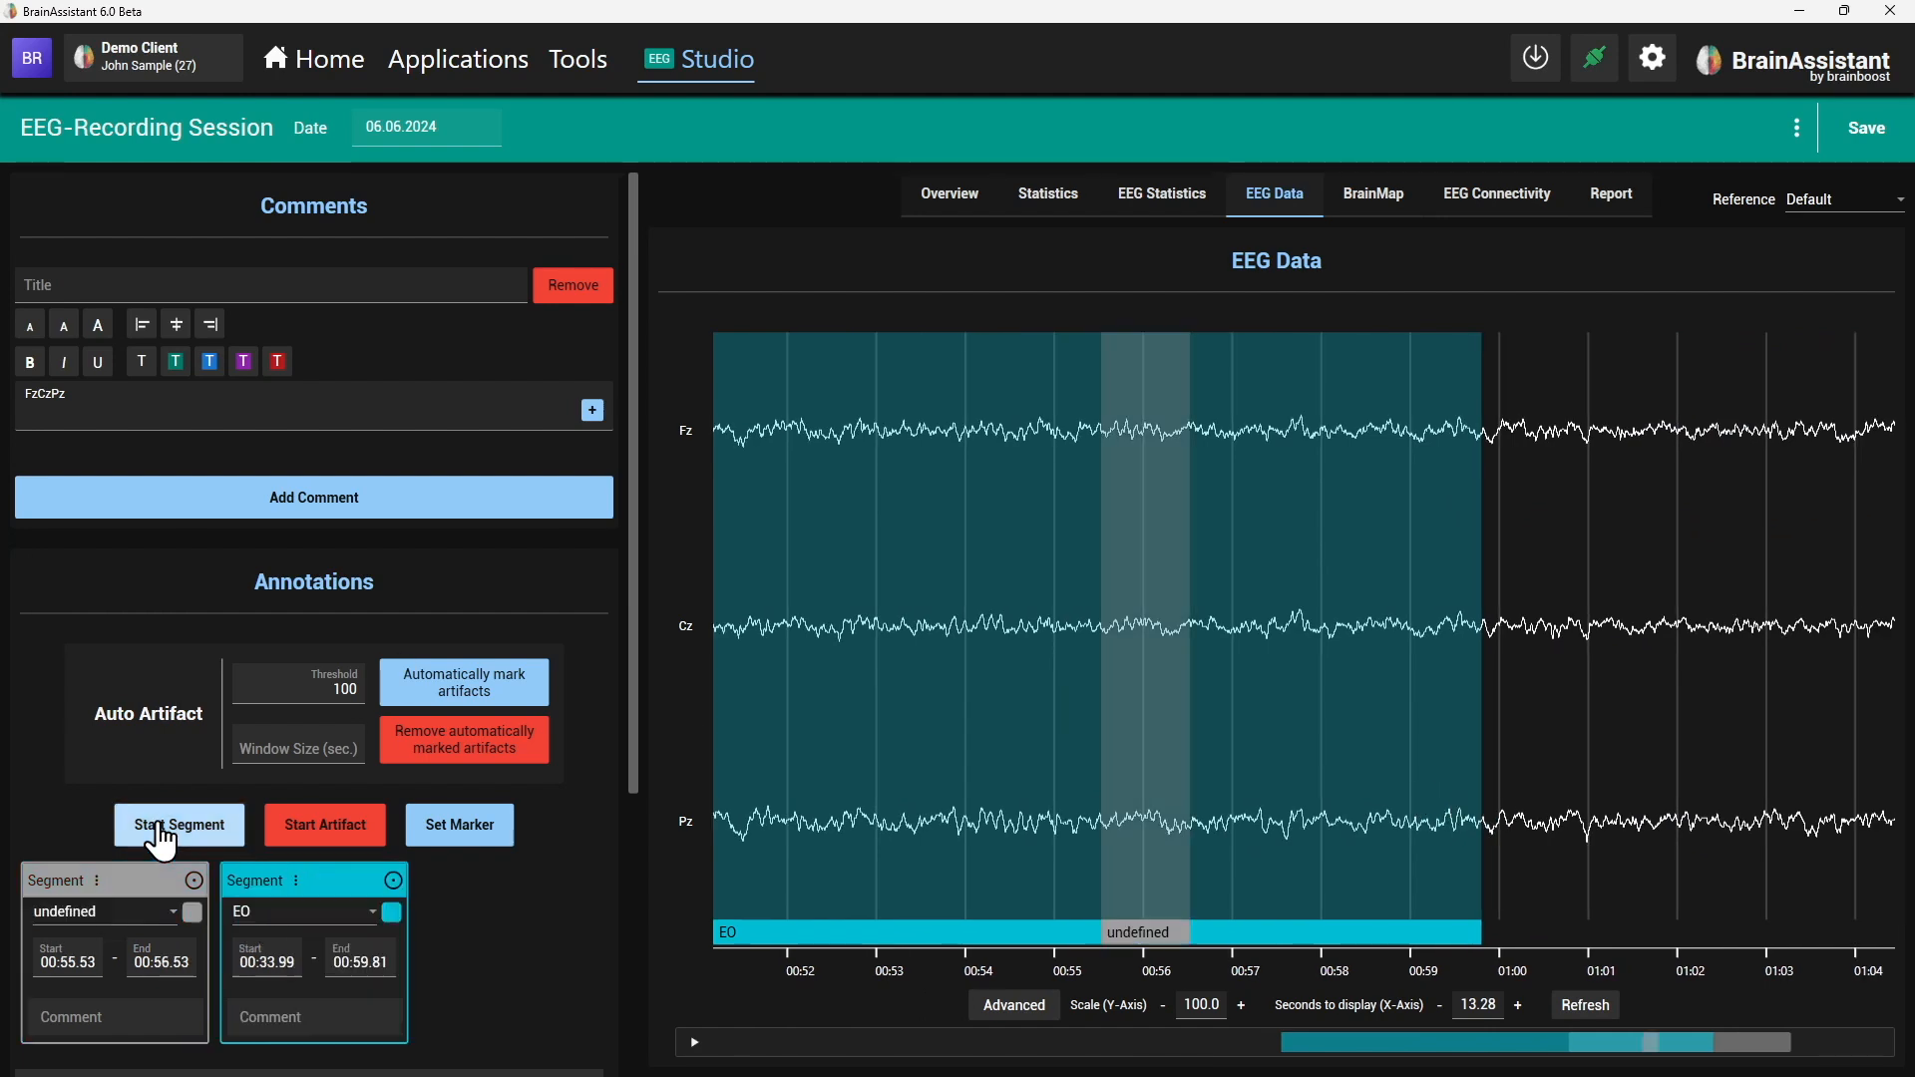
click(96, 916)
click(72, 643)
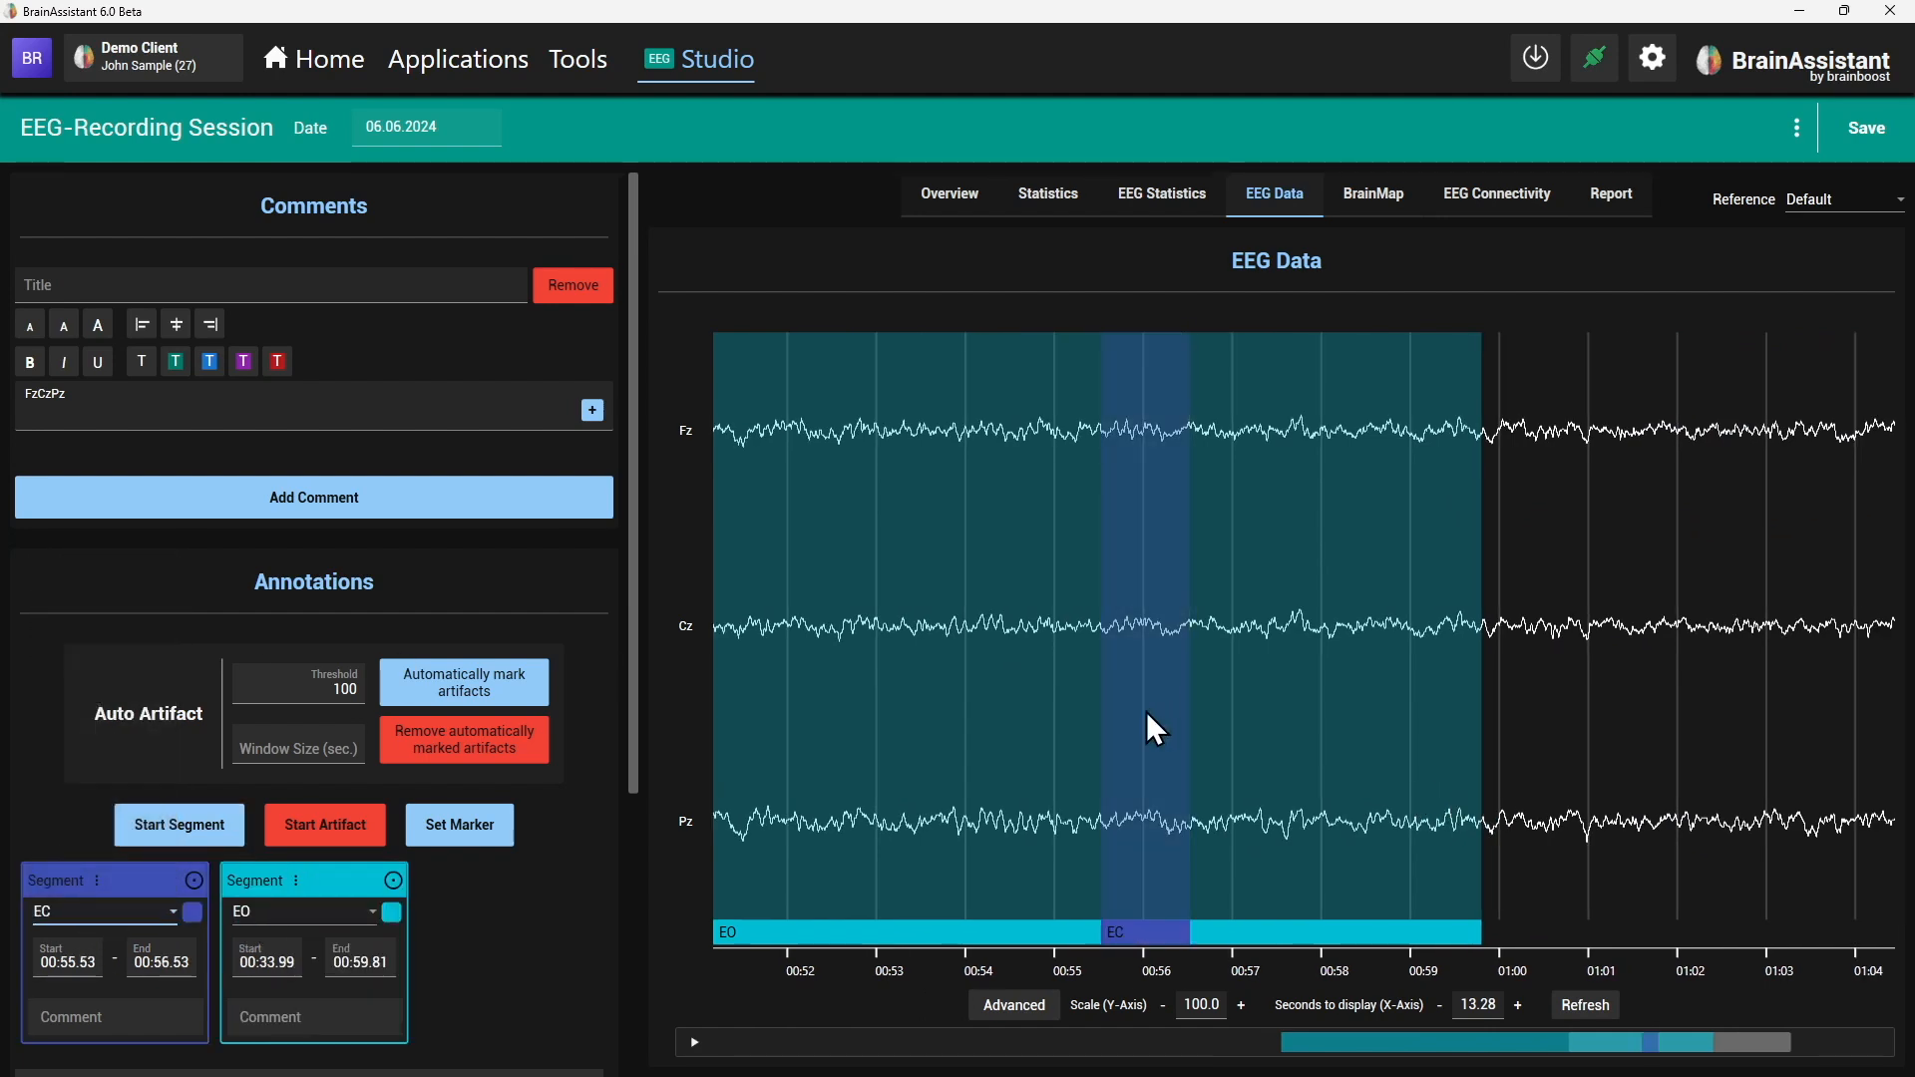
drag(1214, 654, 1898, 651)
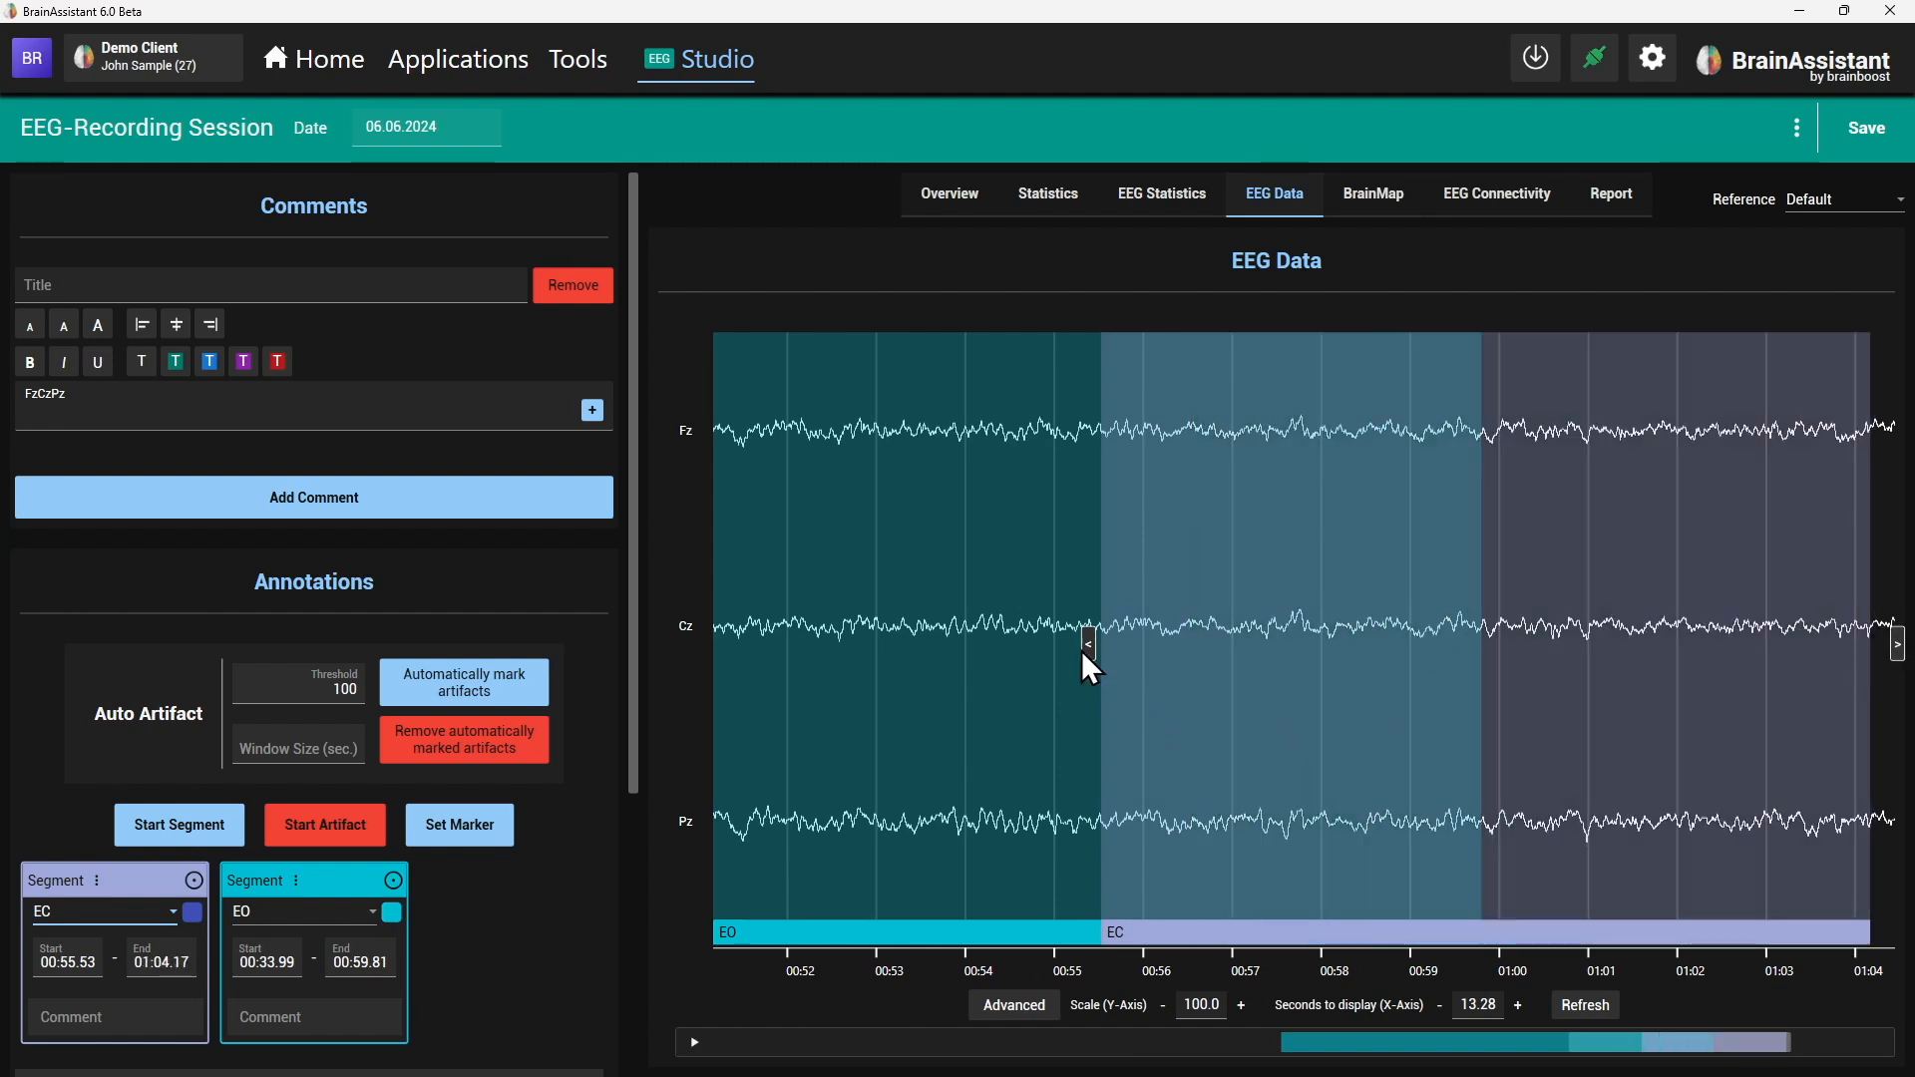
drag(1086, 655, 1622, 650)
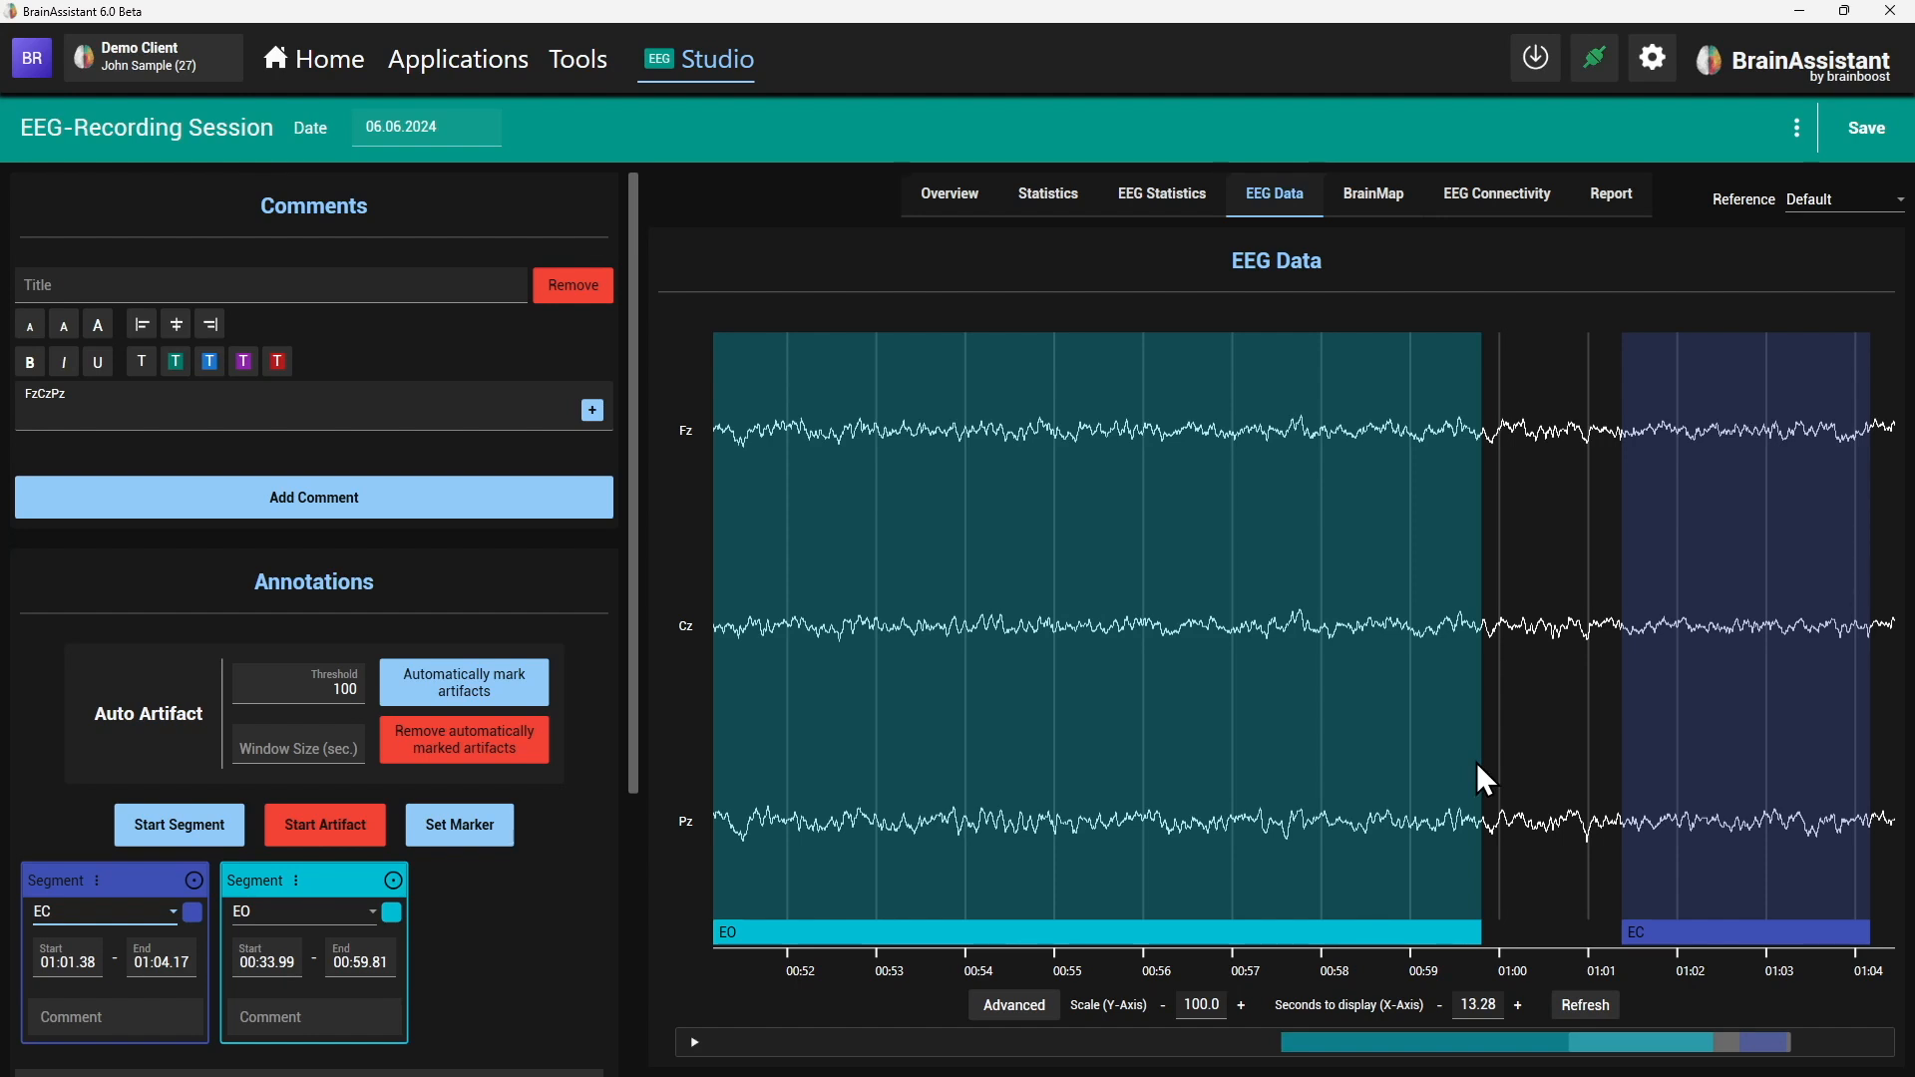
- Start a new neurofeedback training session with the default Universal channel setup and the prebuilt Central SMR protocol
click(354, 70)
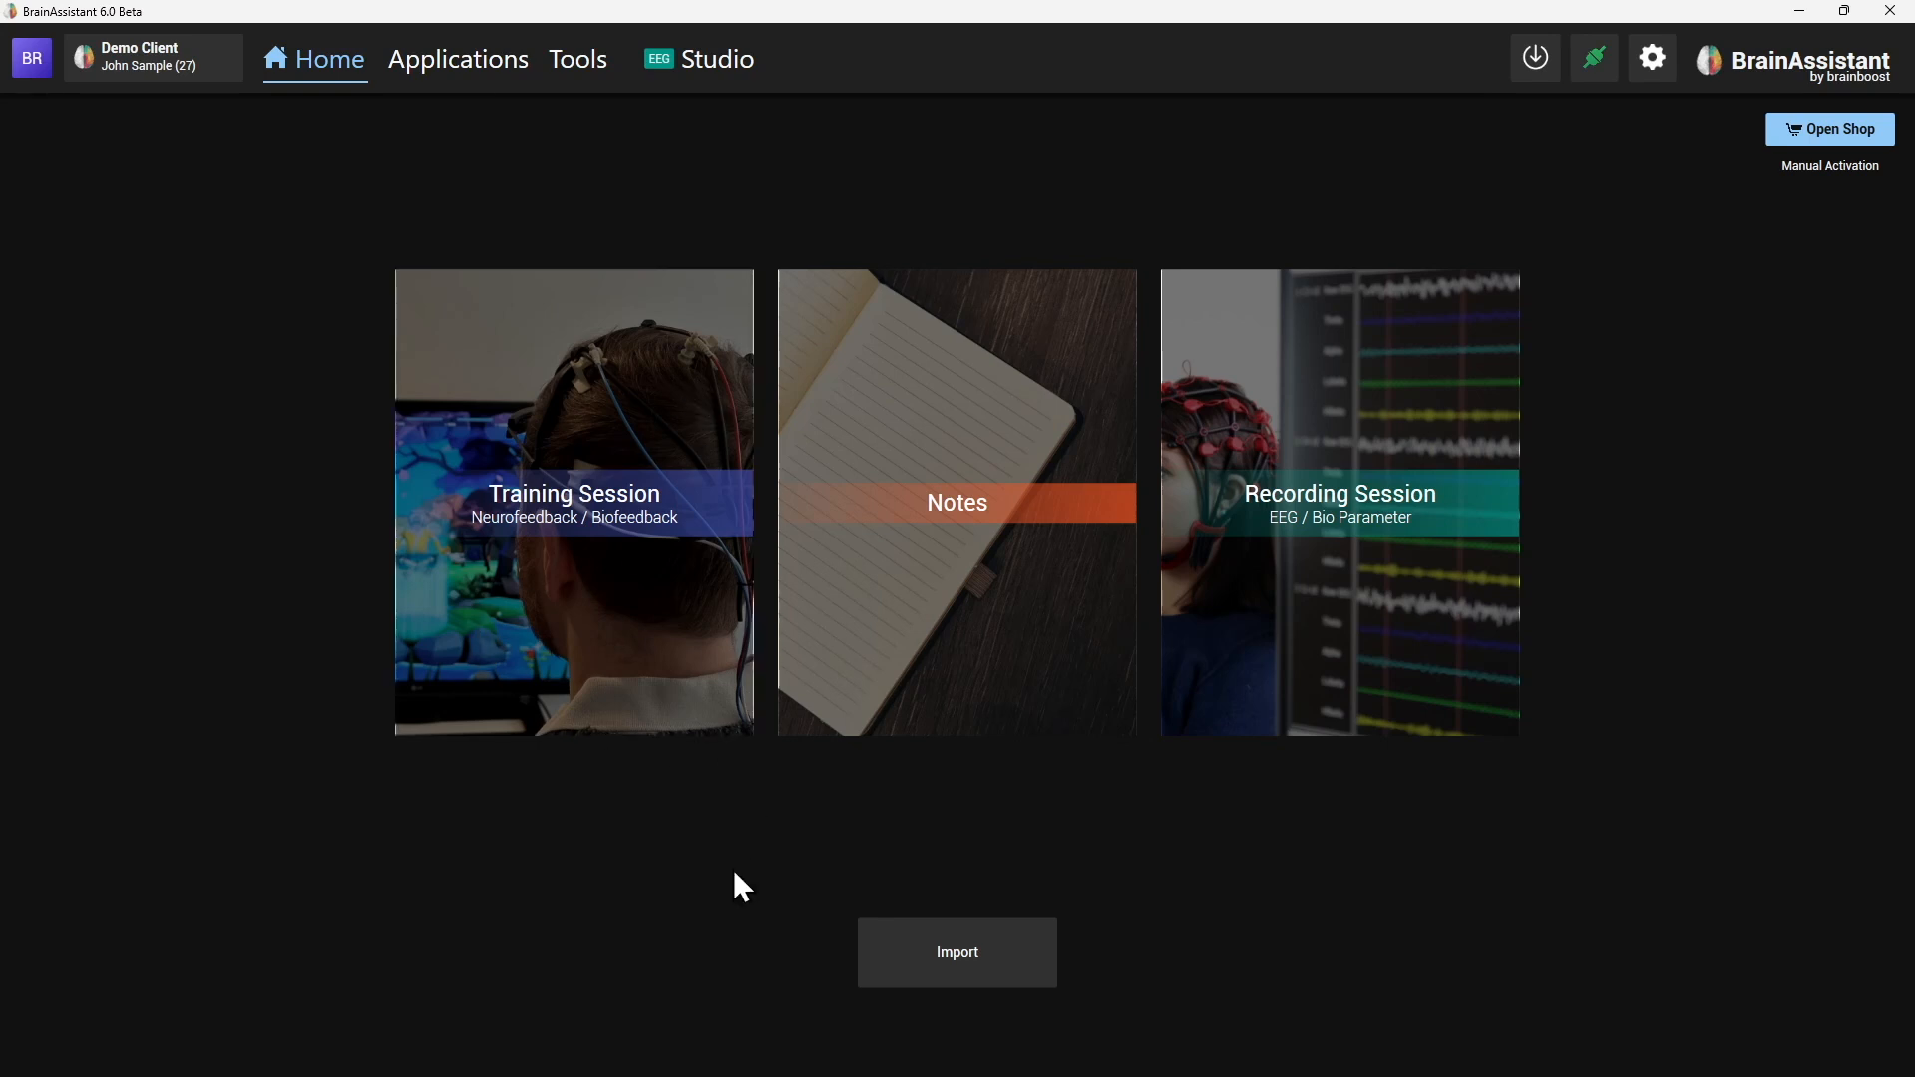
click(545, 518)
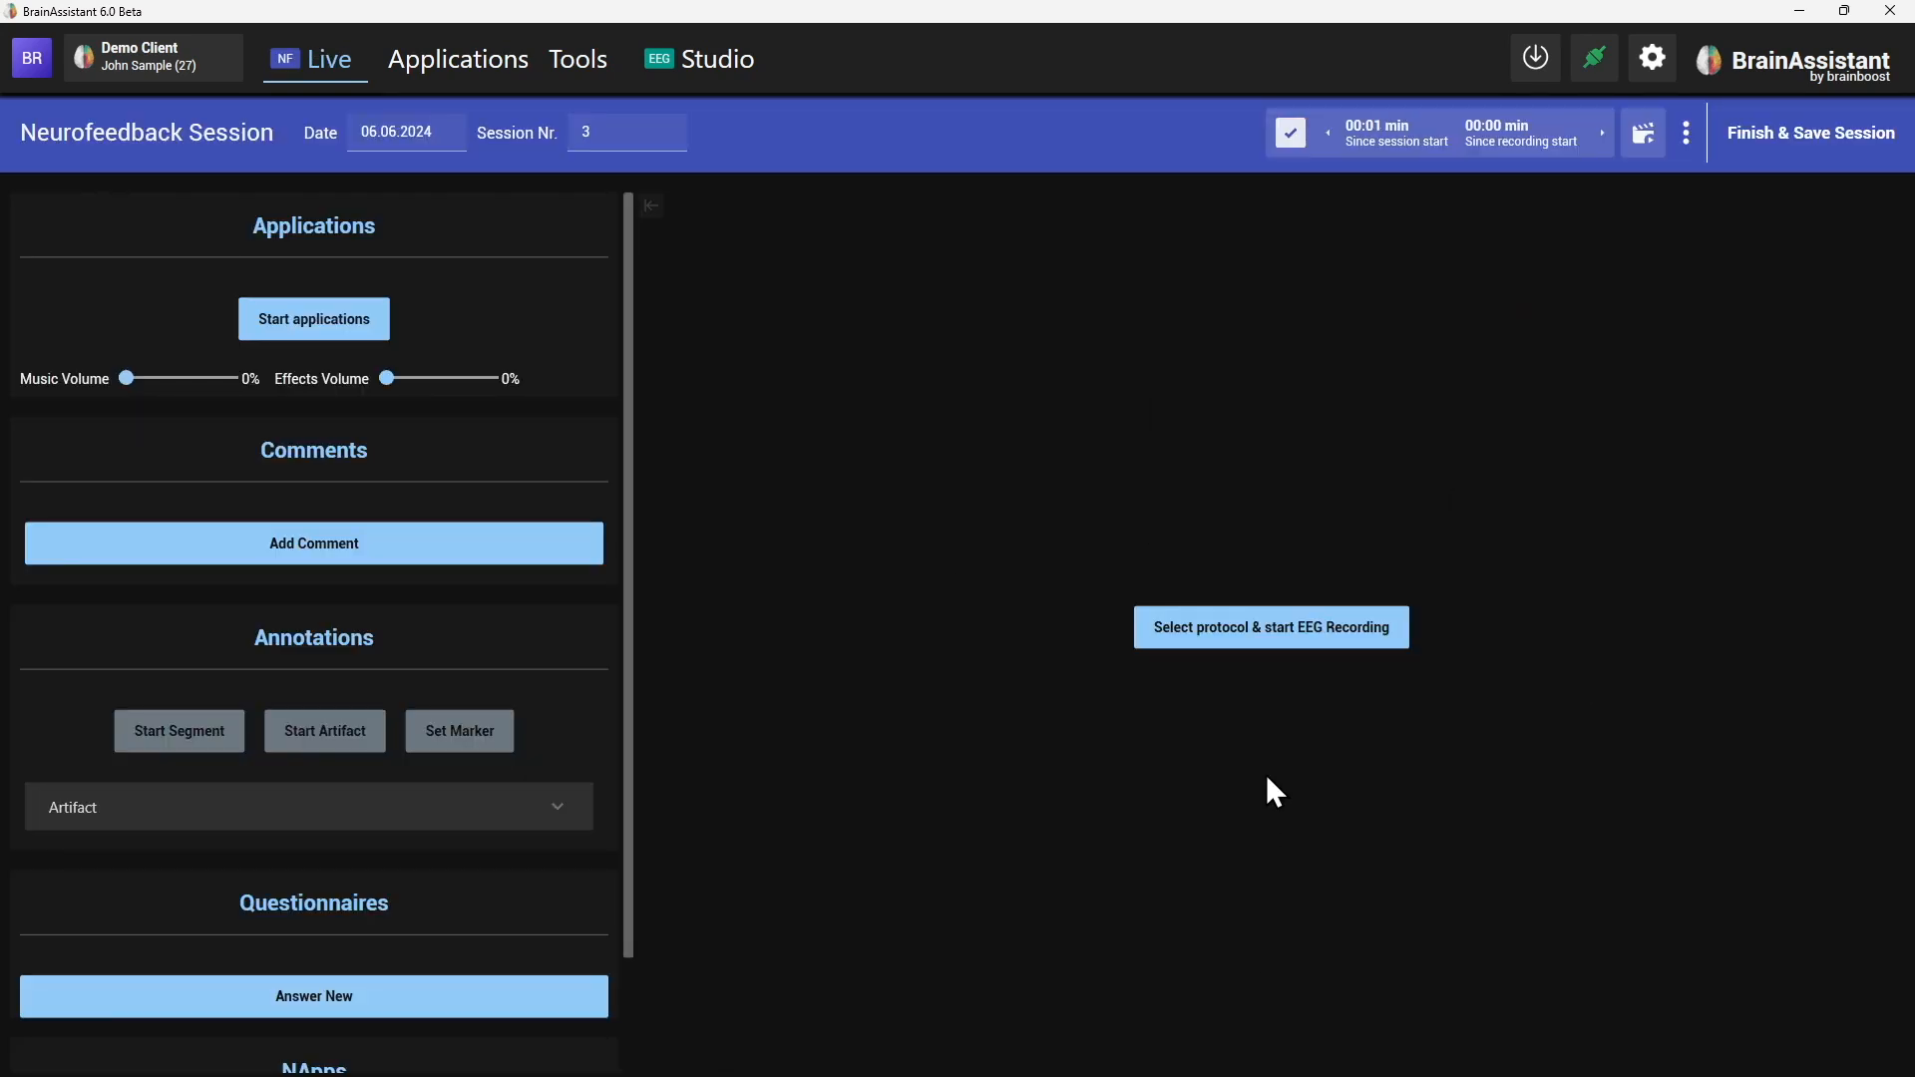
click(1244, 628)
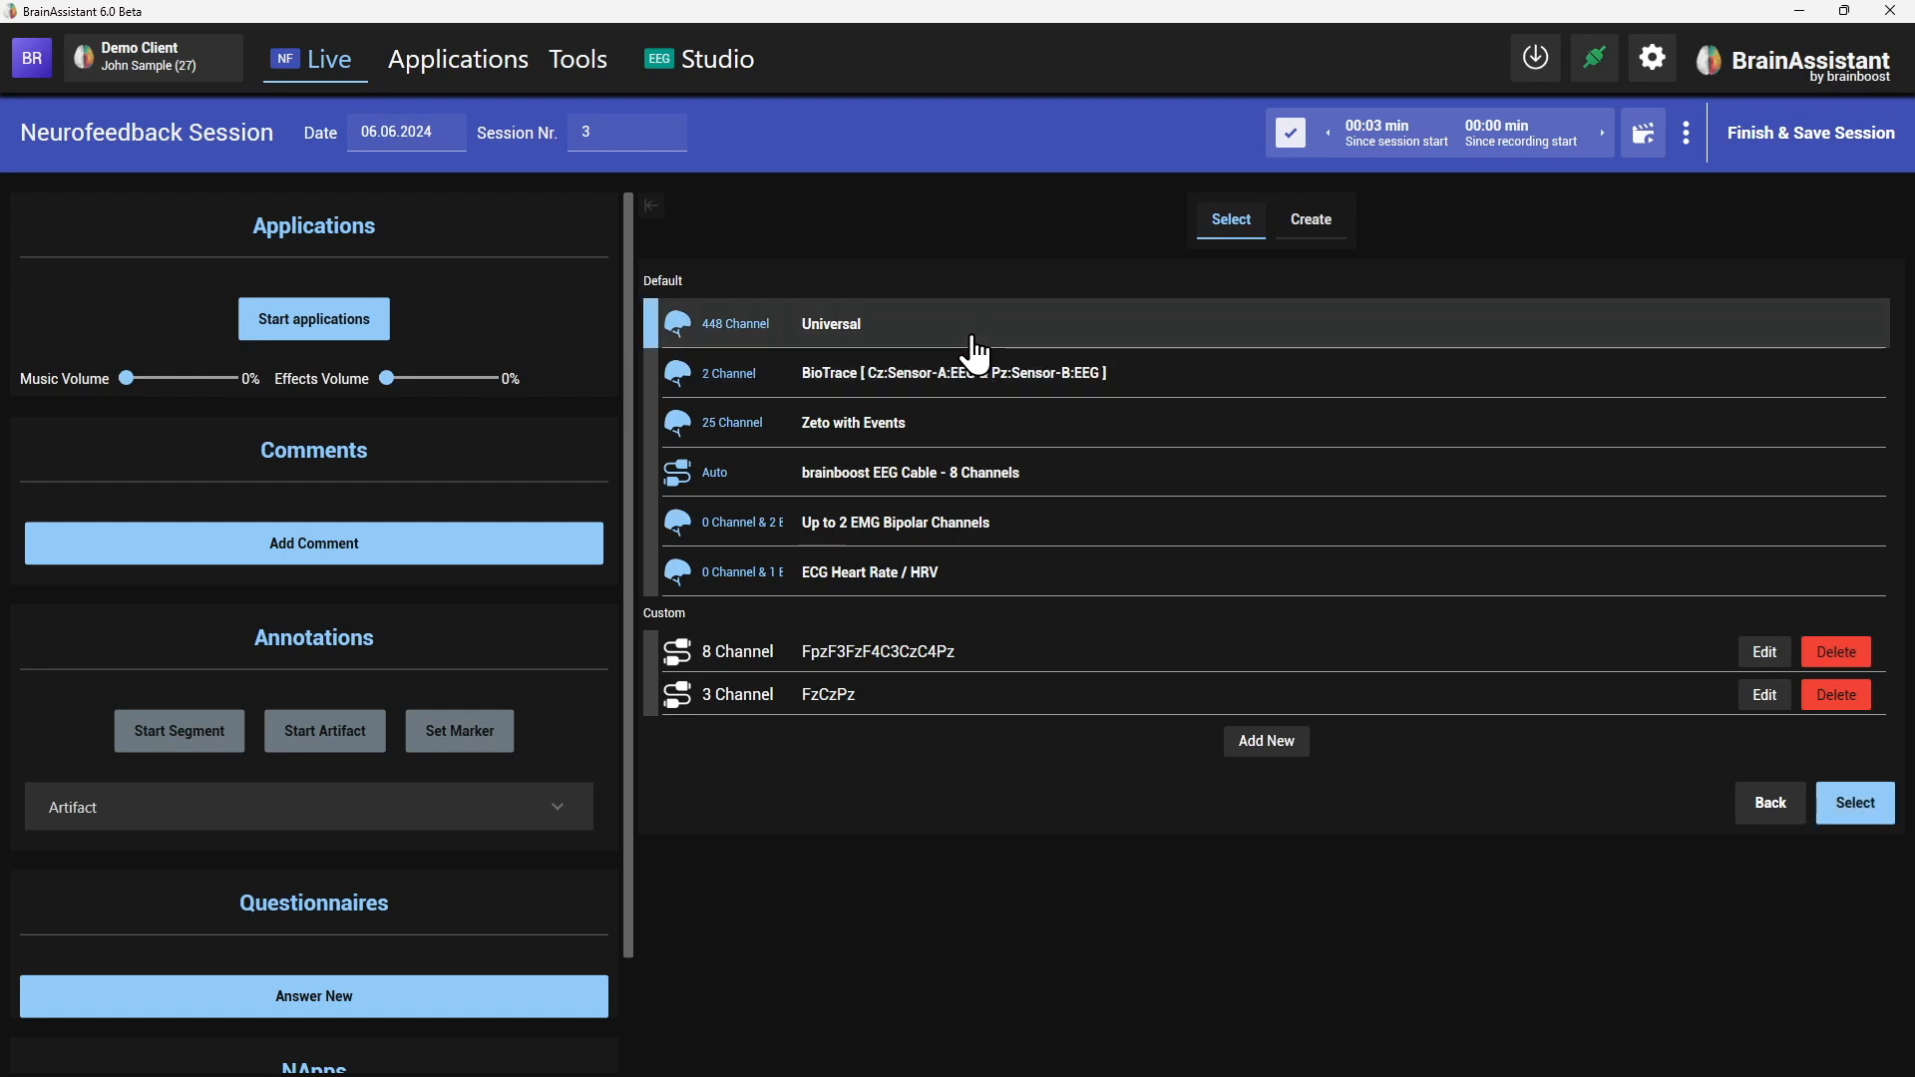
click(1840, 801)
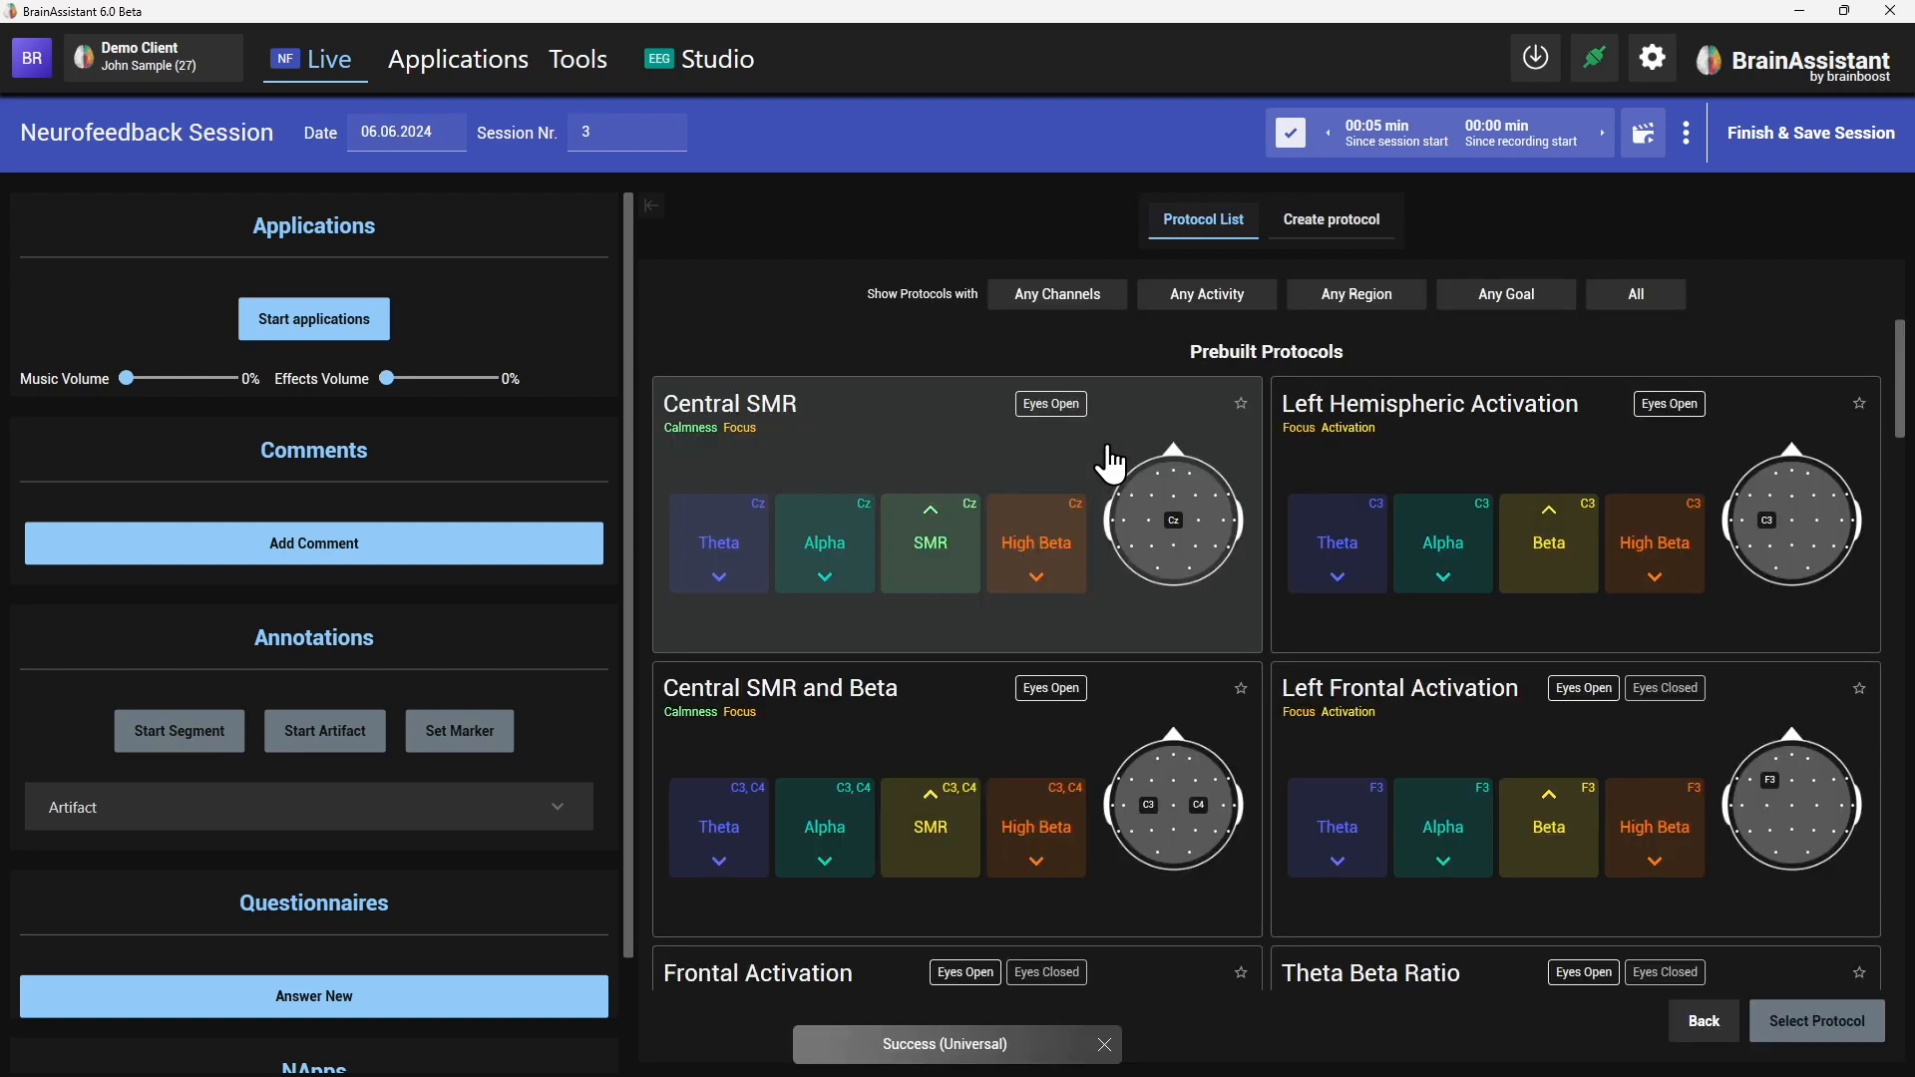
click(1109, 619)
click(1856, 1035)
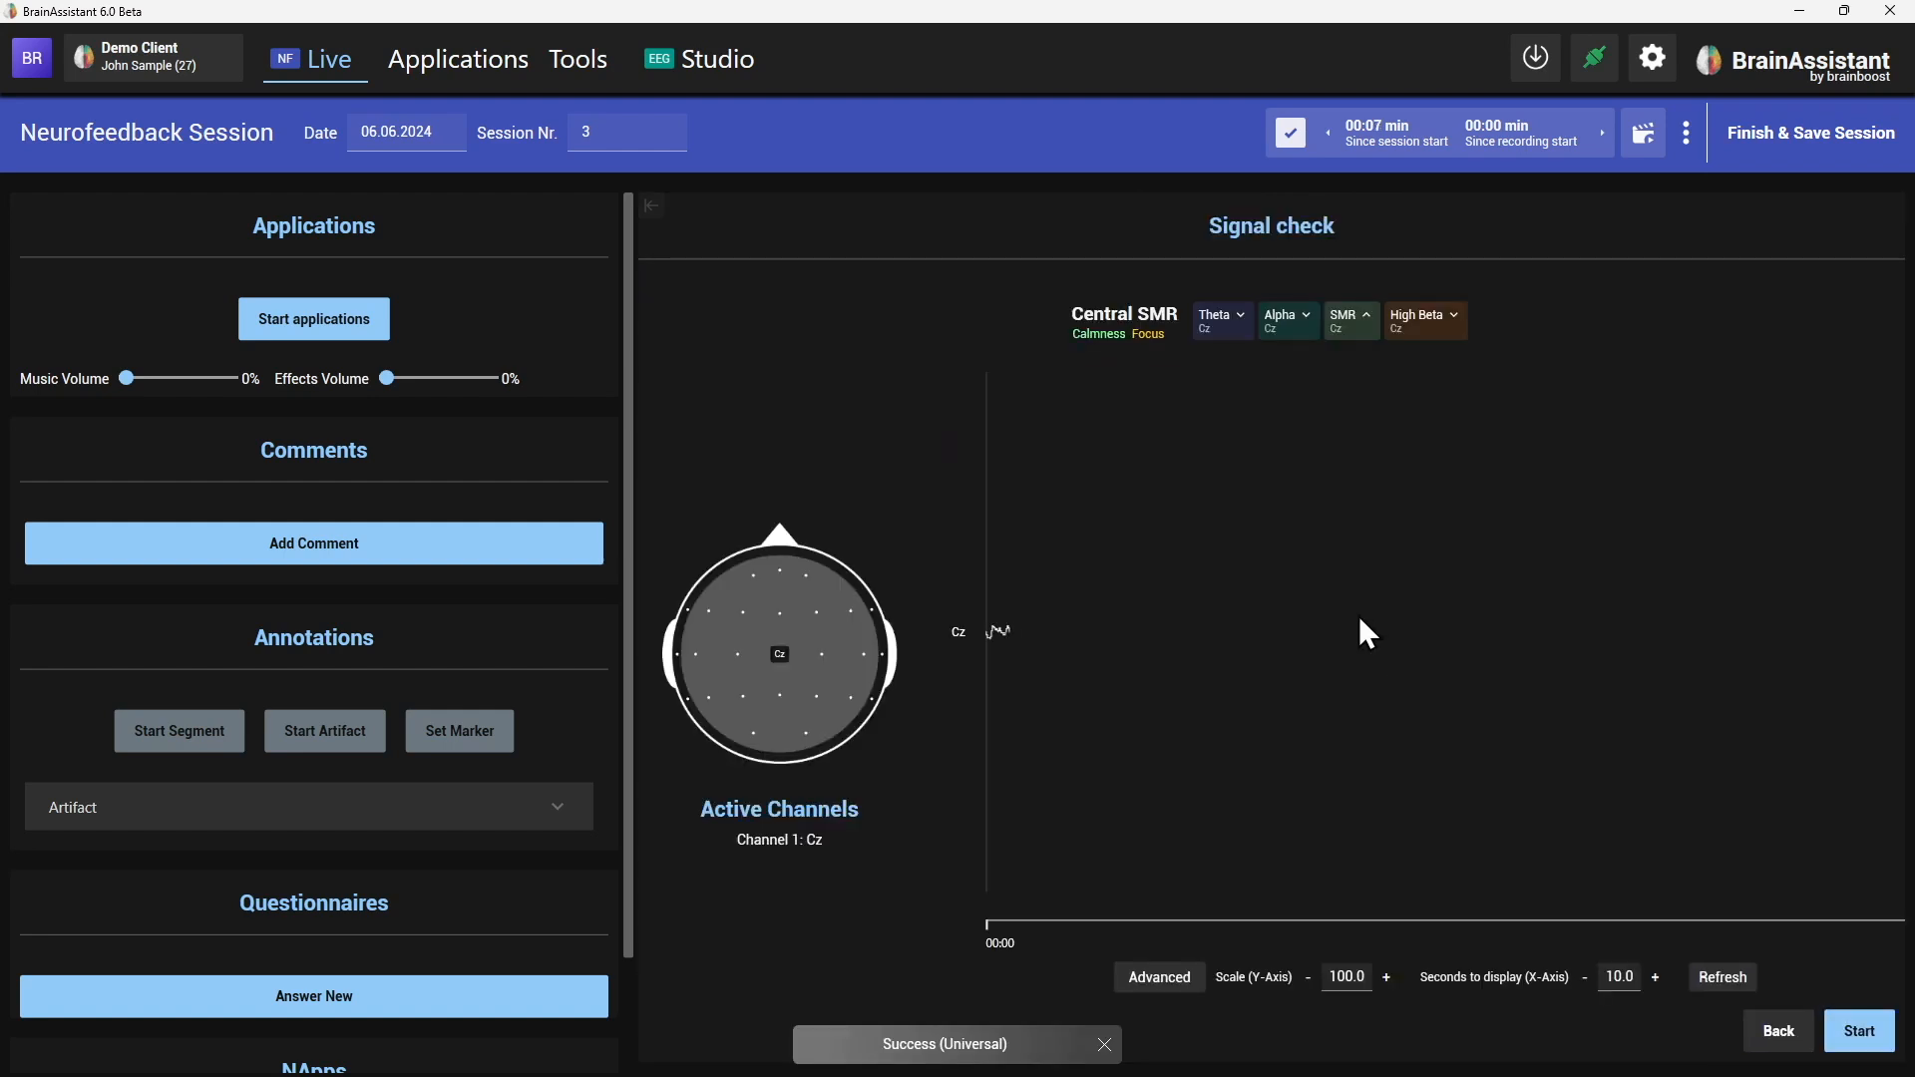
click(1846, 1027)
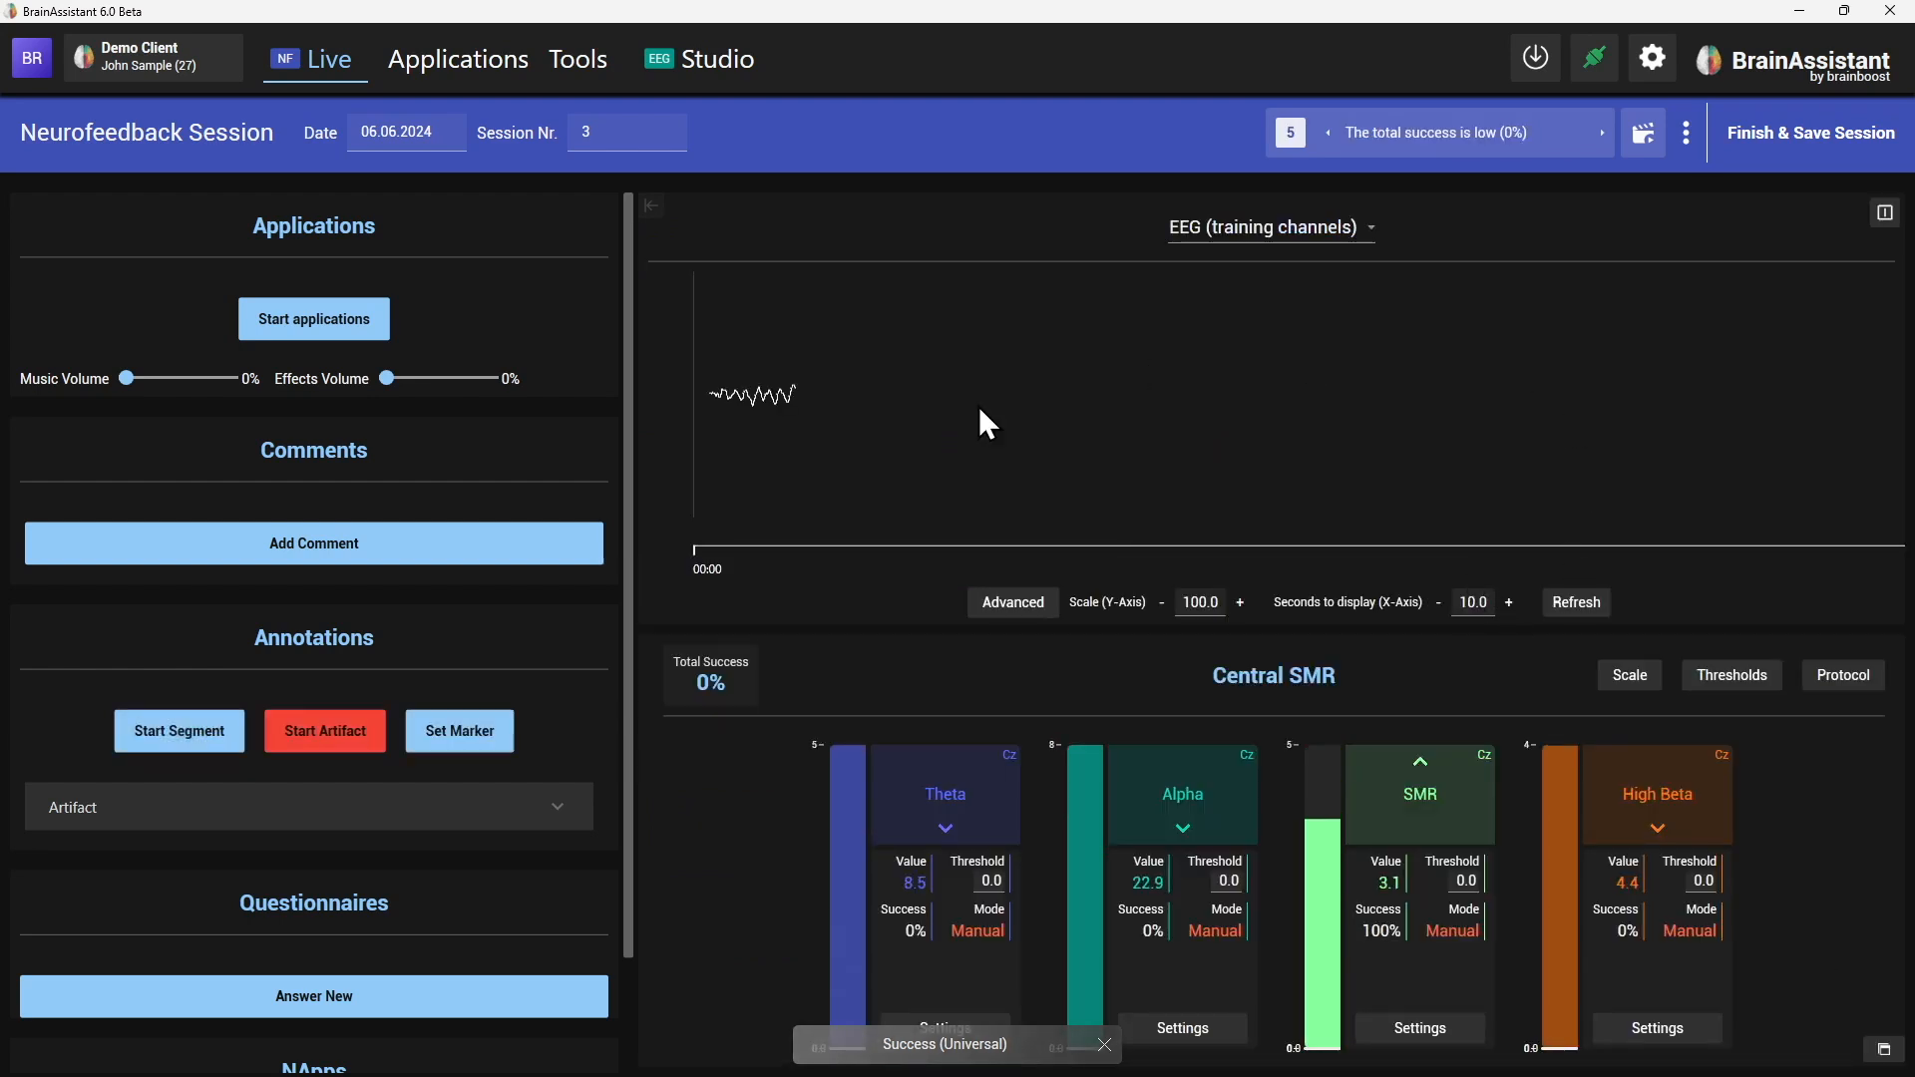
- Switch the live EEG chart to Amplitudes and leave the training session without saving it
click(1259, 227)
click(1237, 345)
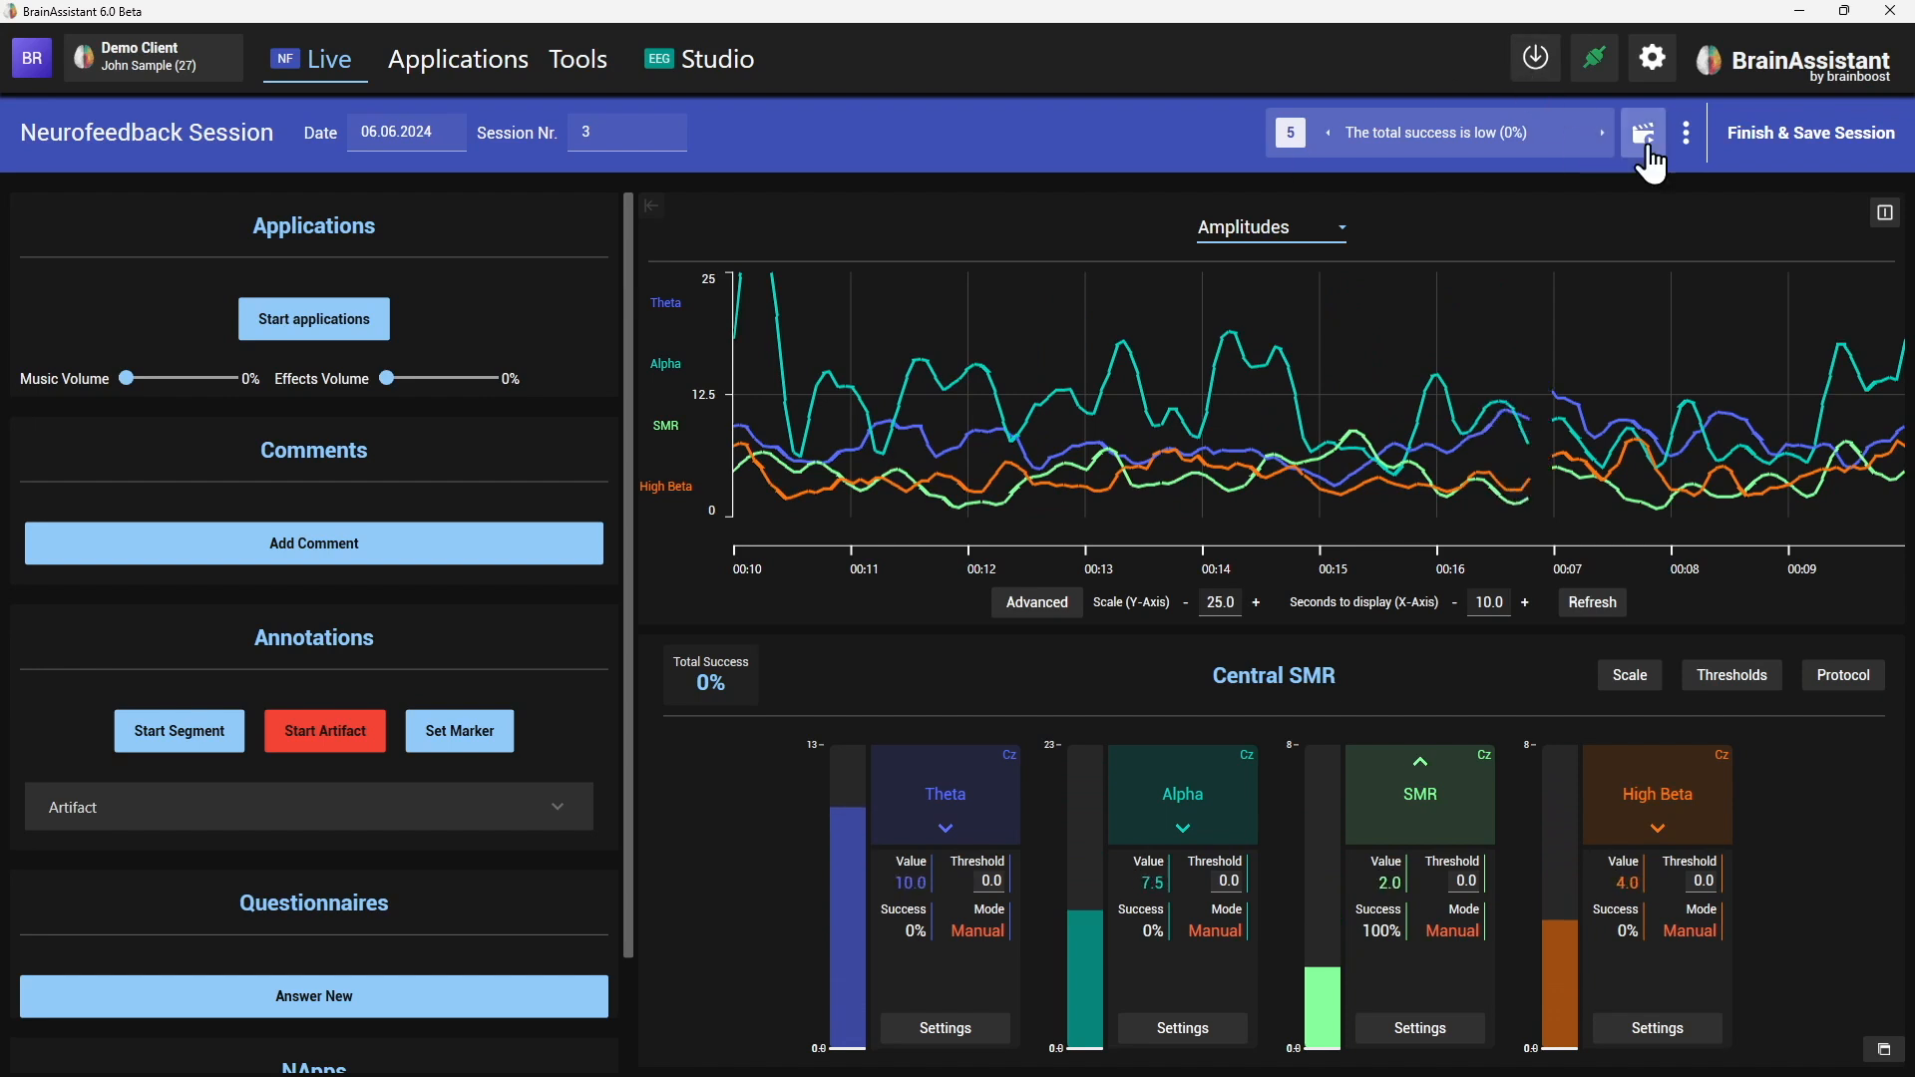
click(1687, 133)
click(1708, 221)
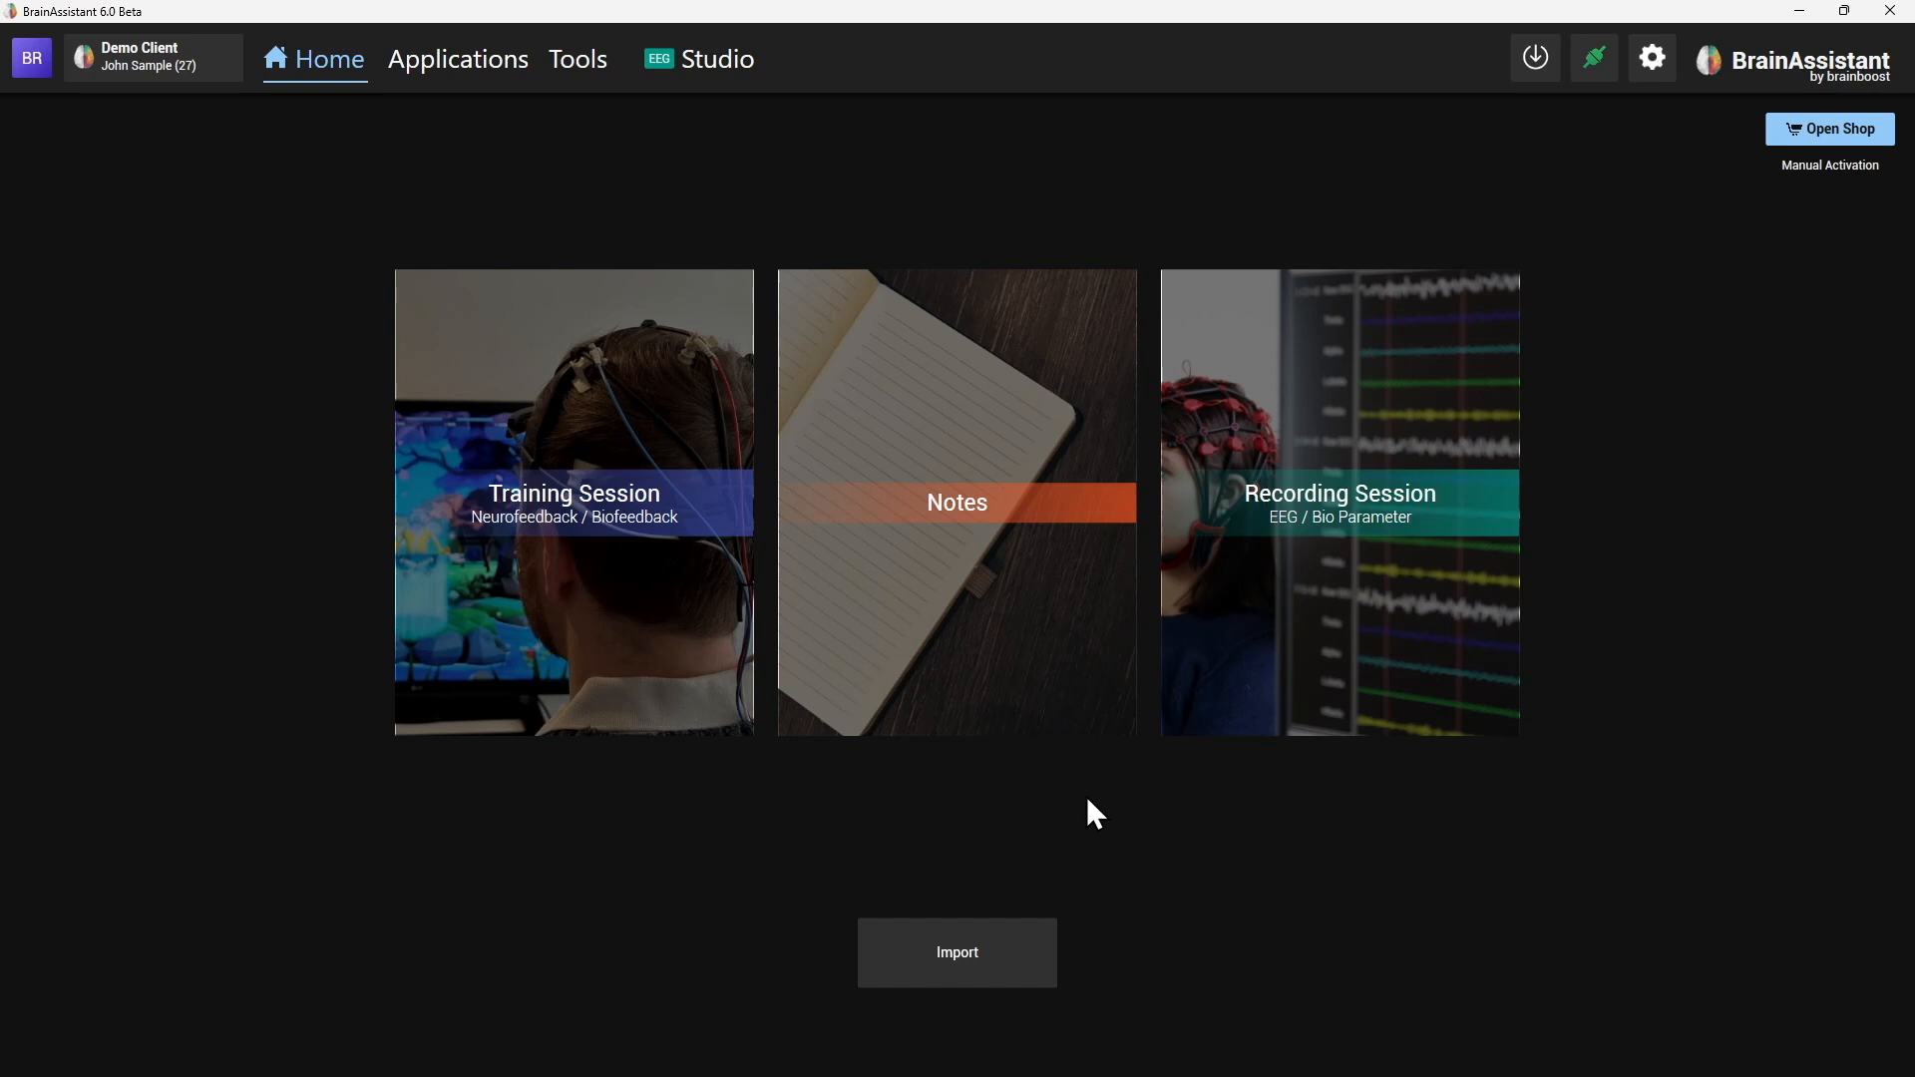
- Open the EO/EC split EDF import in the advanced settings and cancel its file selection
click(1654, 62)
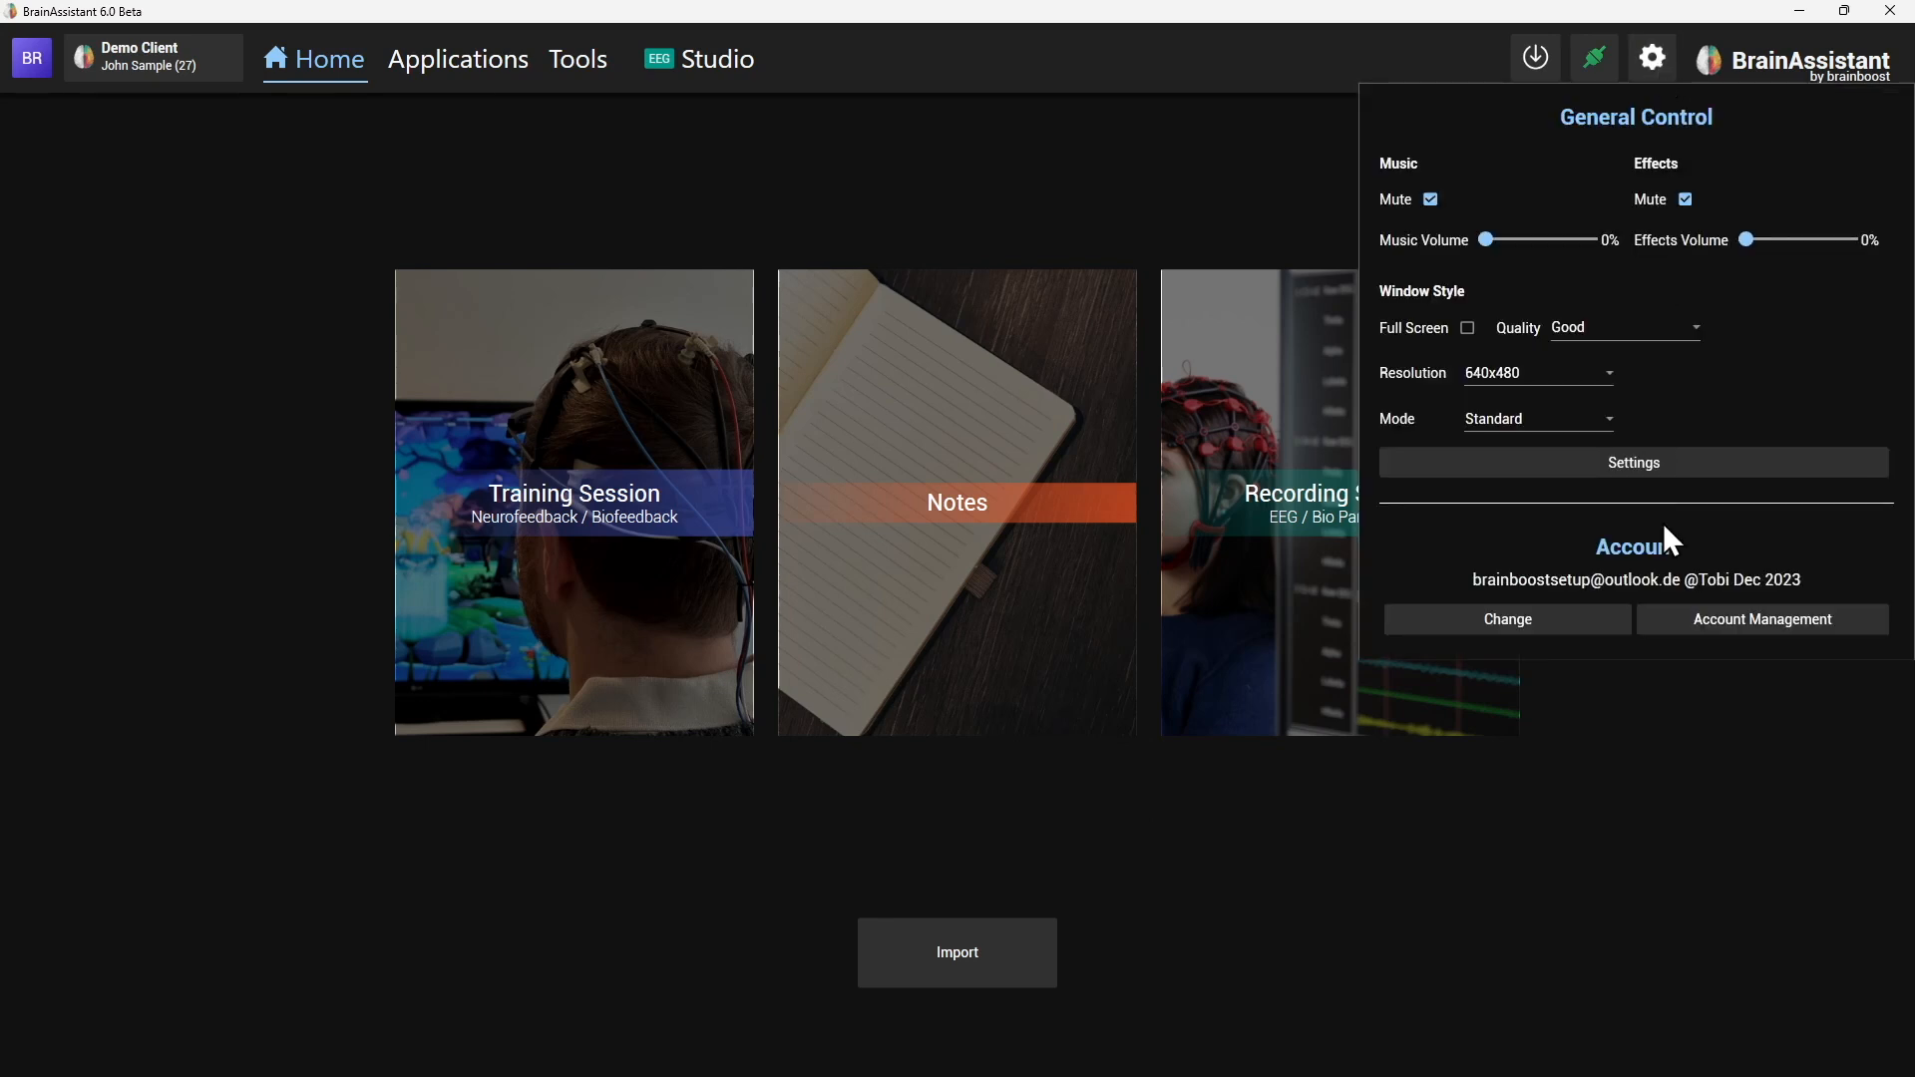
click(1682, 466)
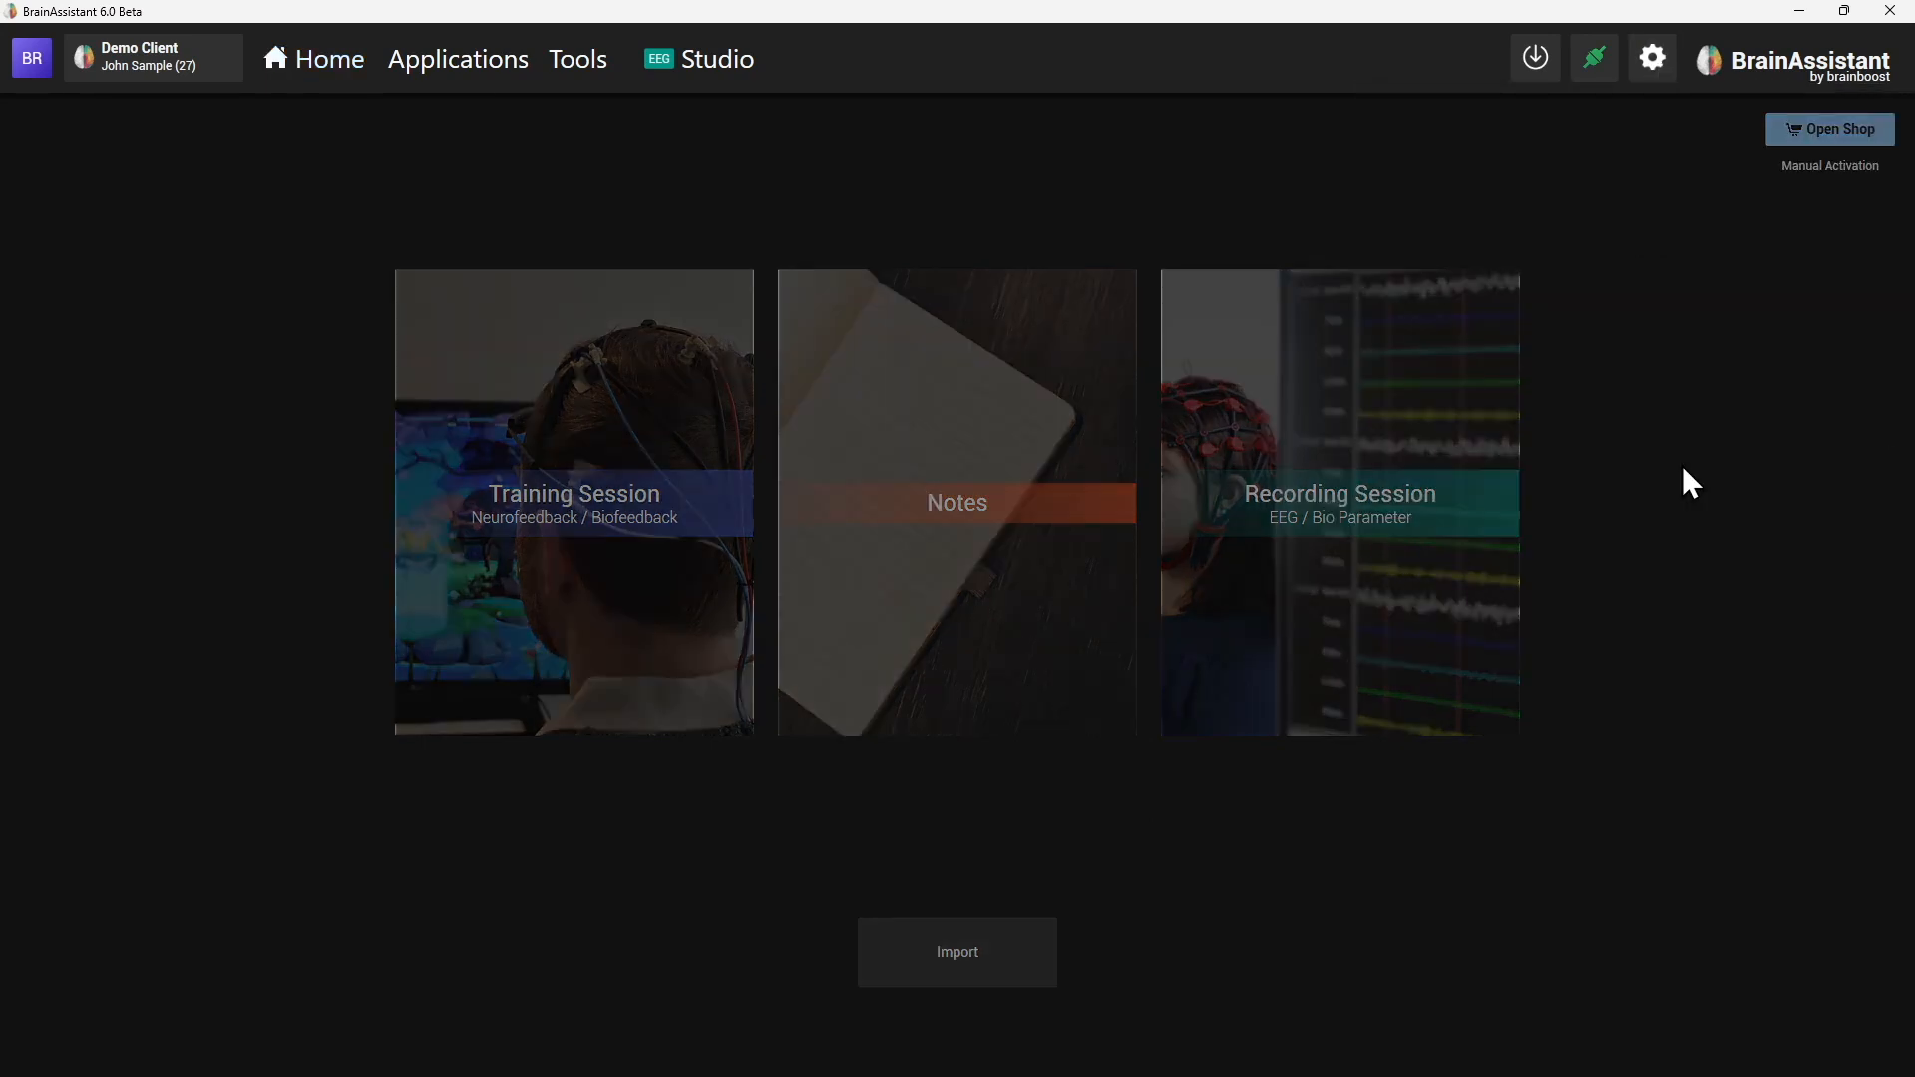
scroll(1157, 768, down, 1)
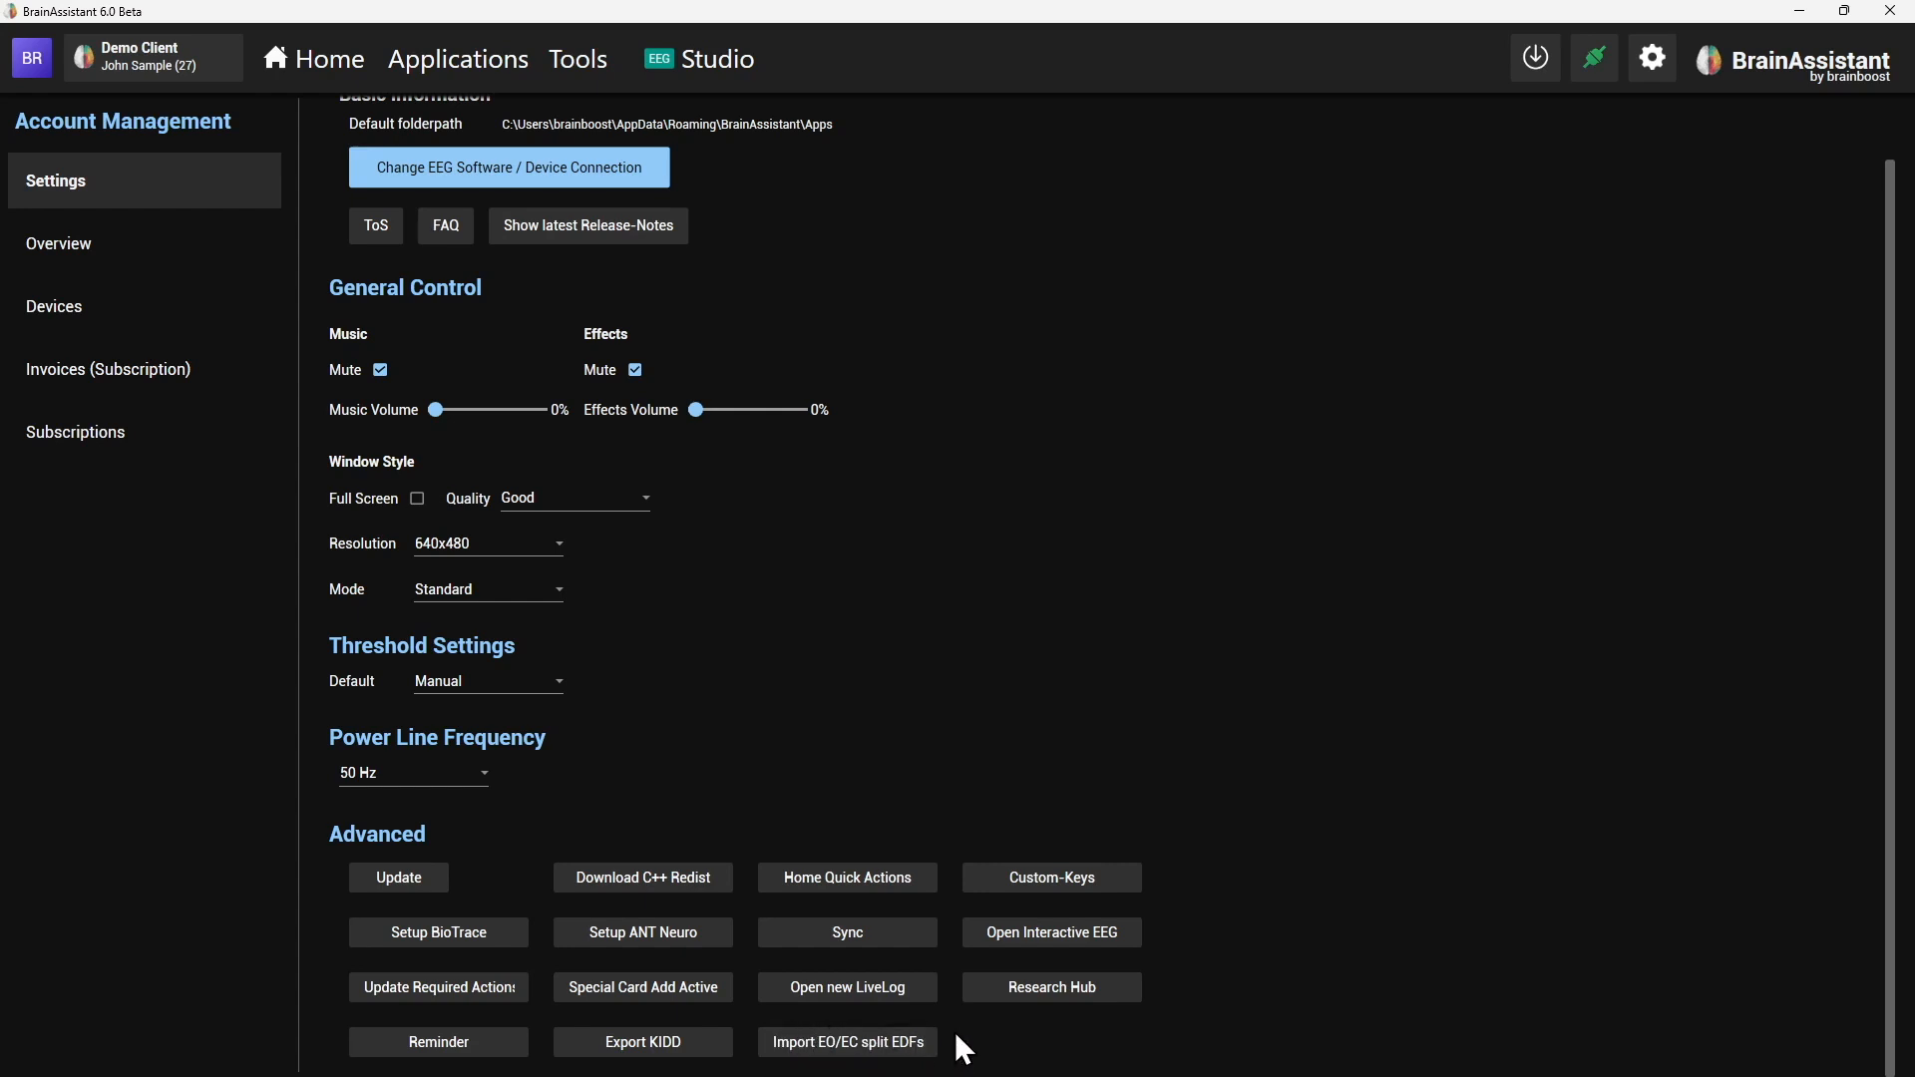
click(867, 1048)
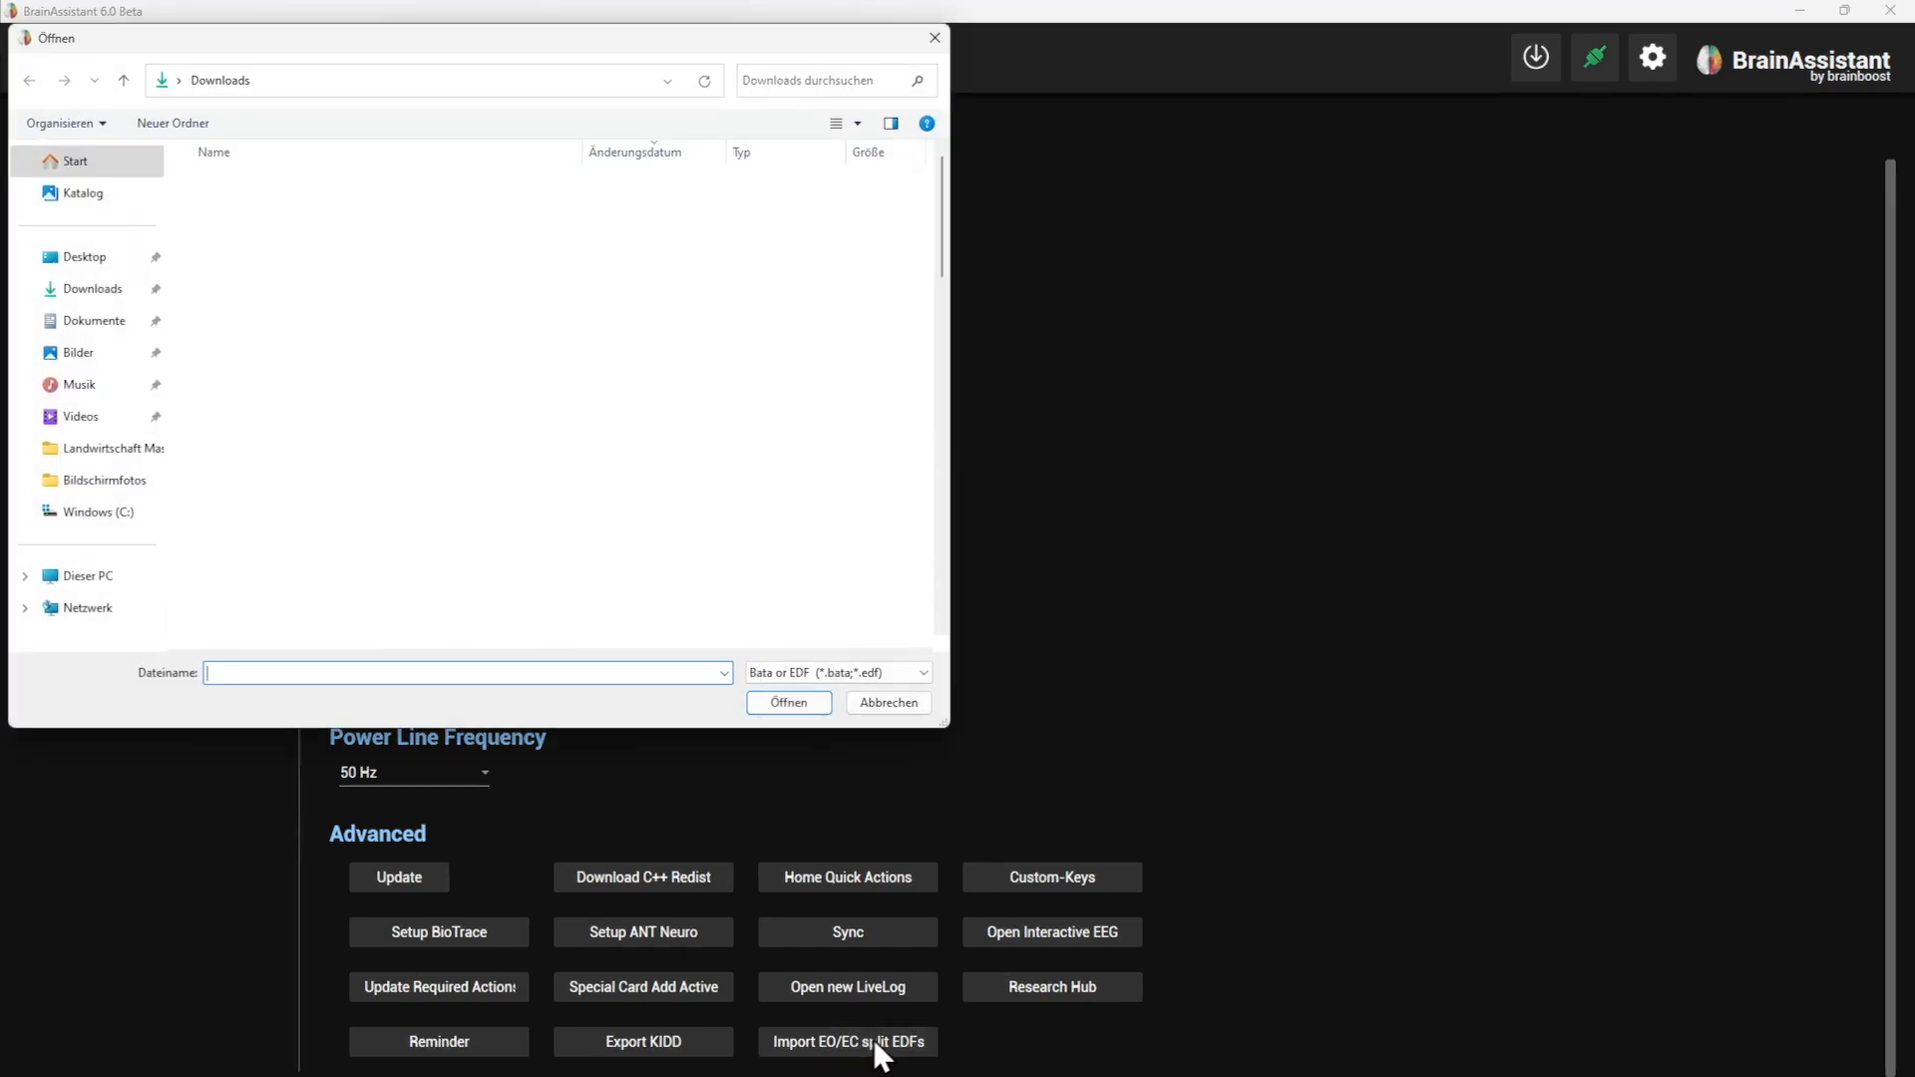
click(935, 40)
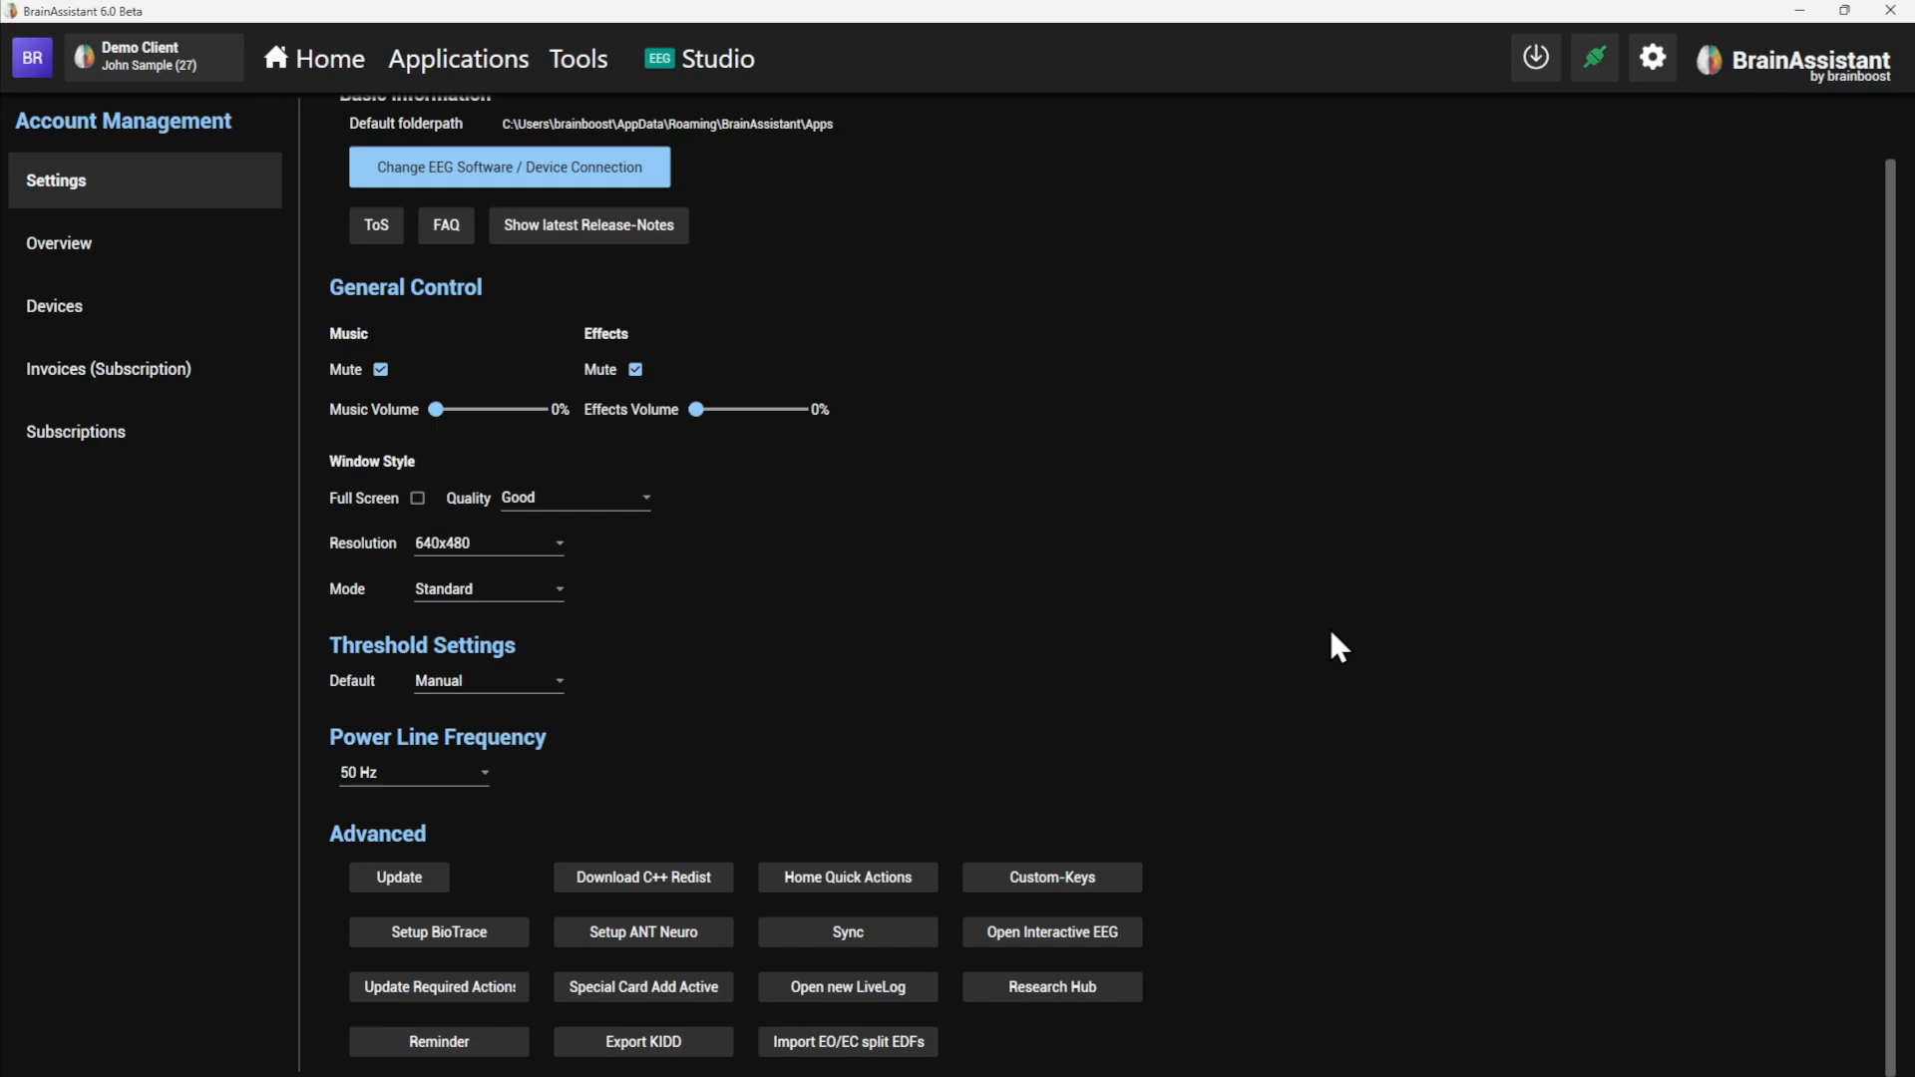
- Revisit the application settings and return to the EEG-Recording Session in the Studio
click(1653, 60)
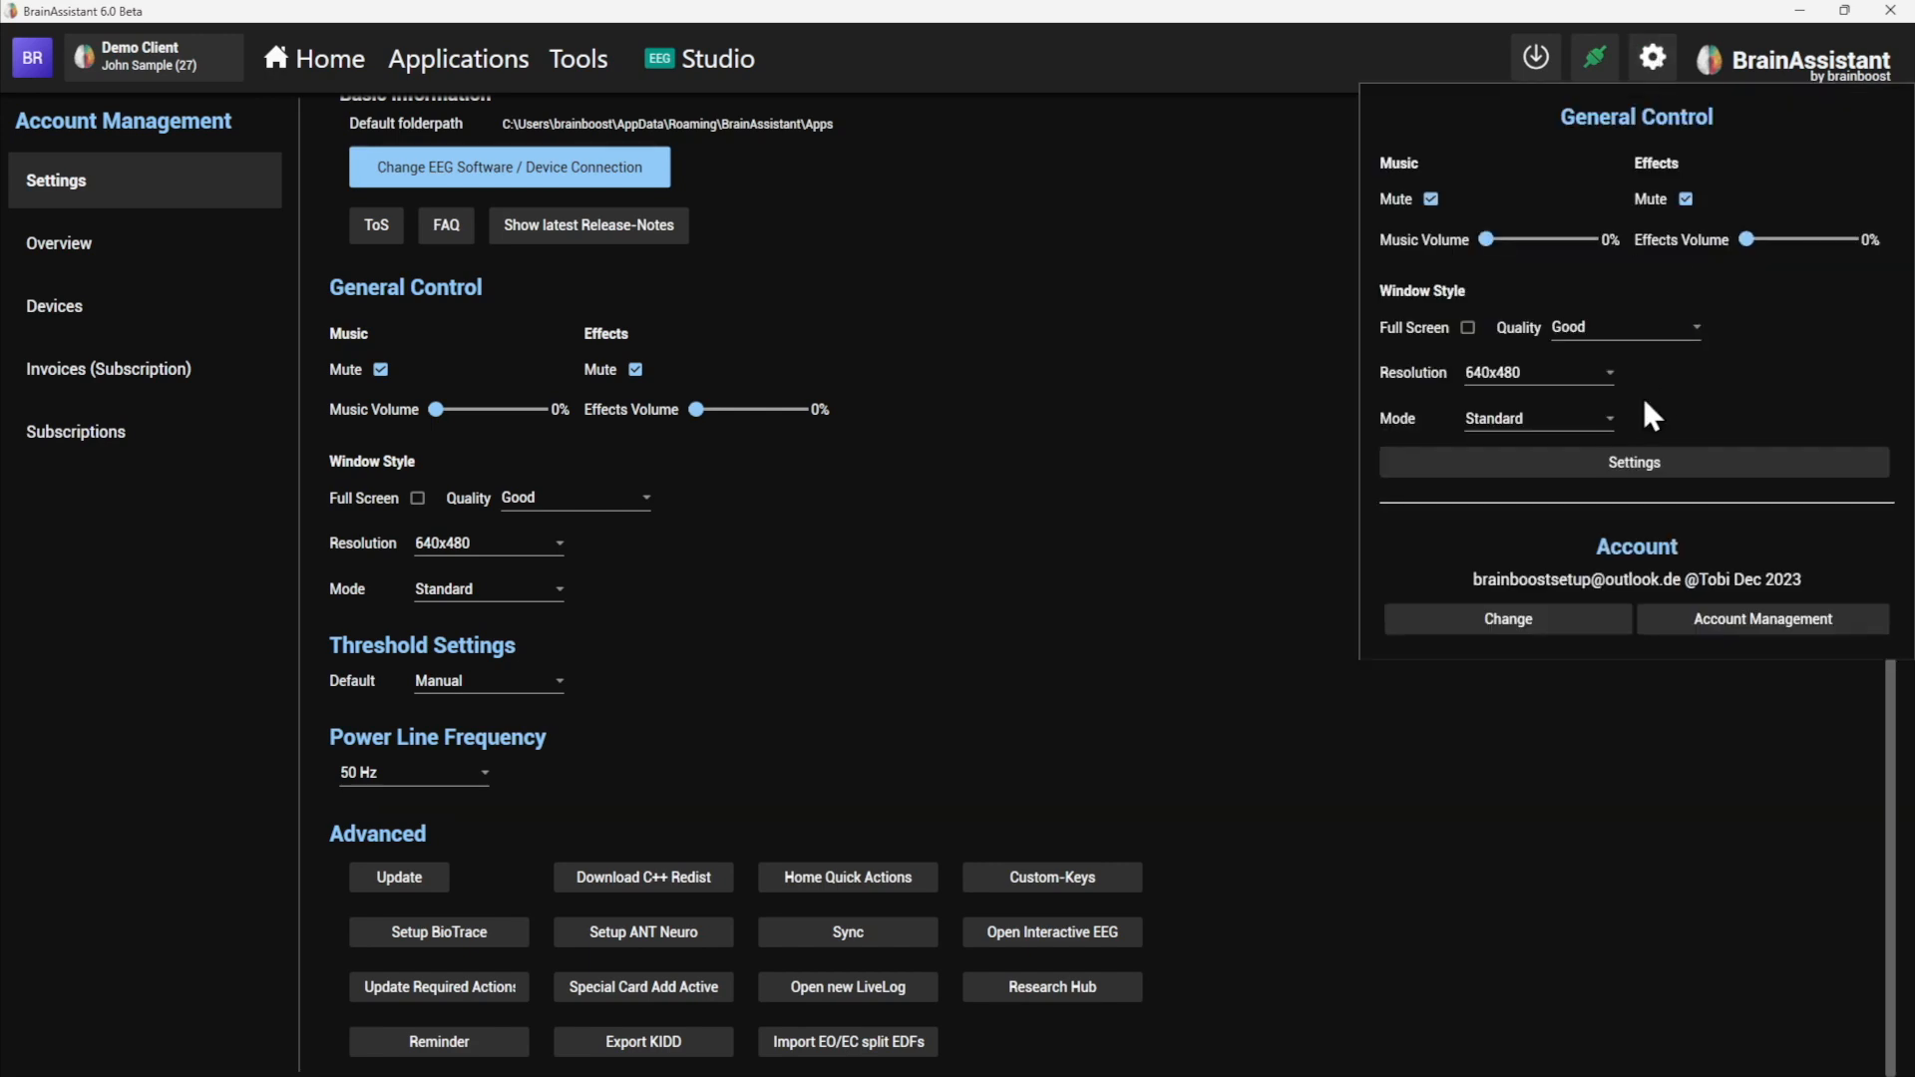
click(1626, 464)
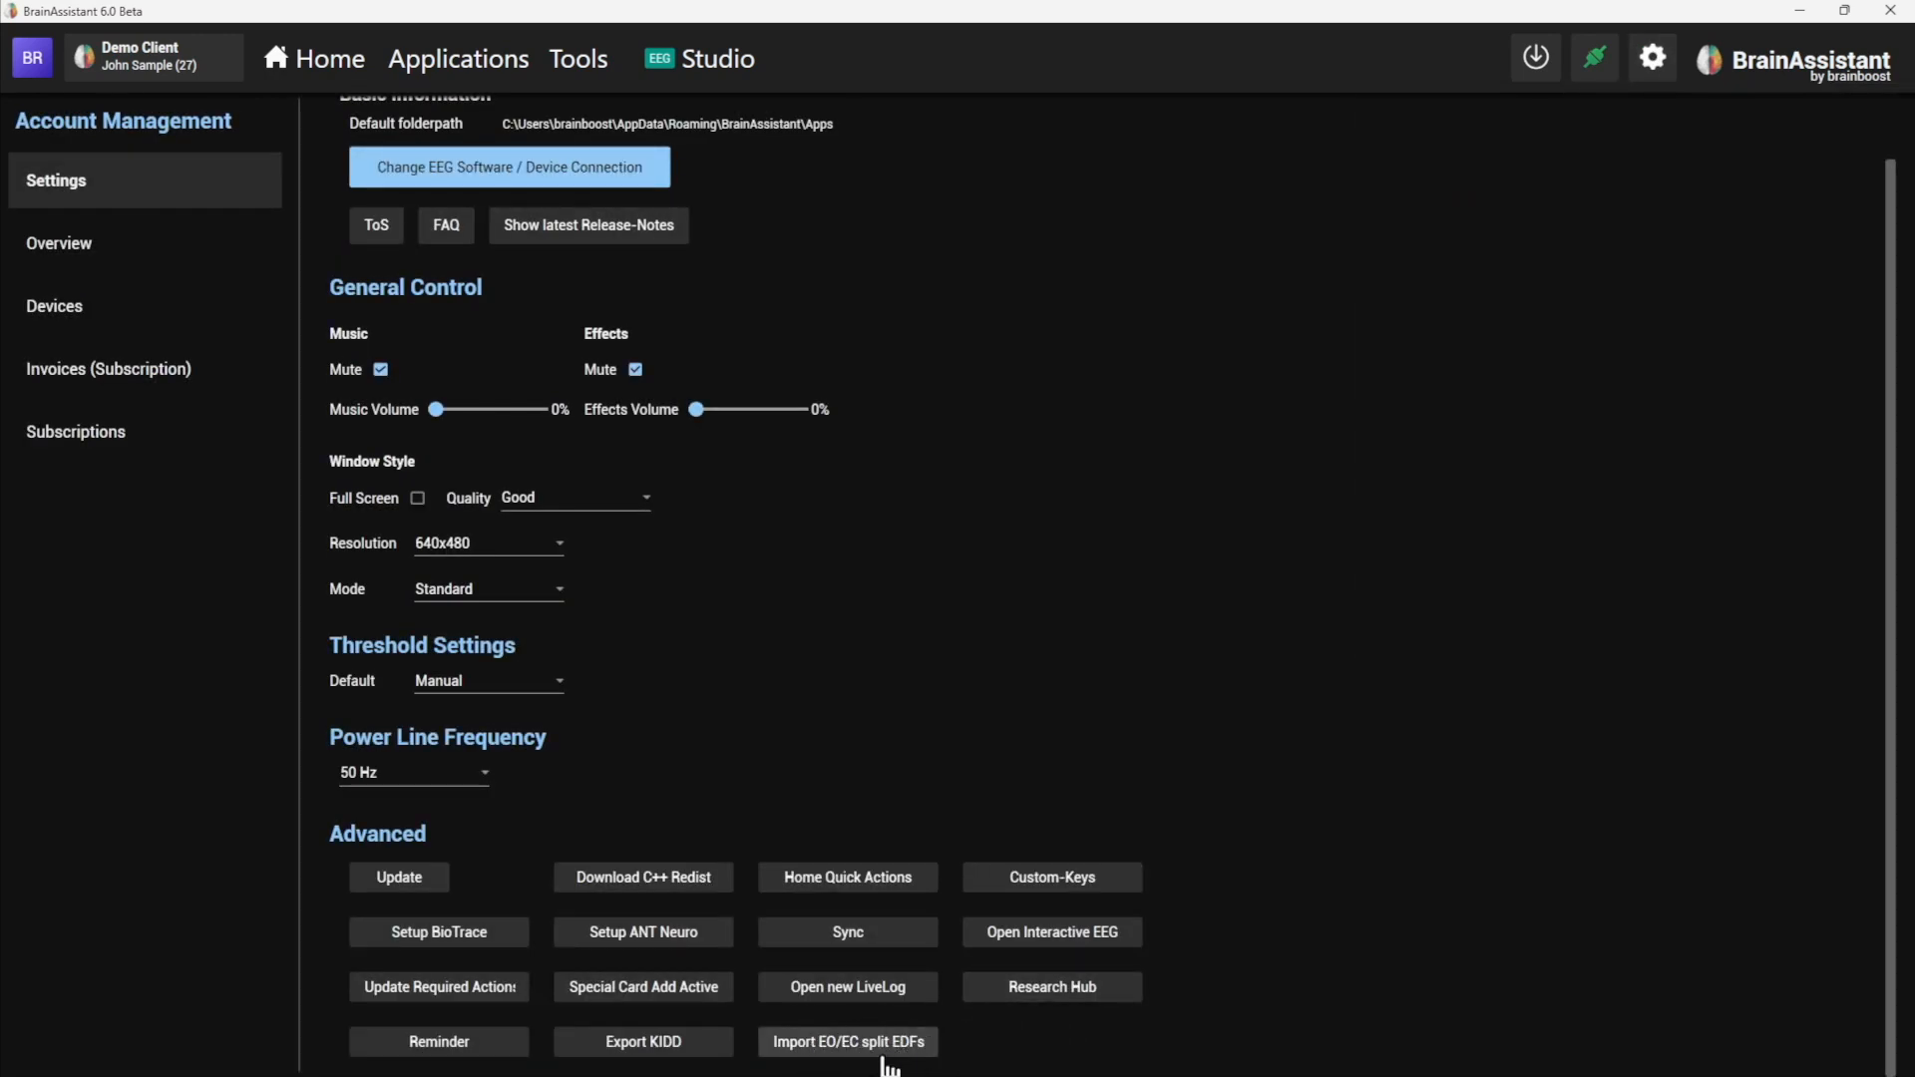
click(315, 60)
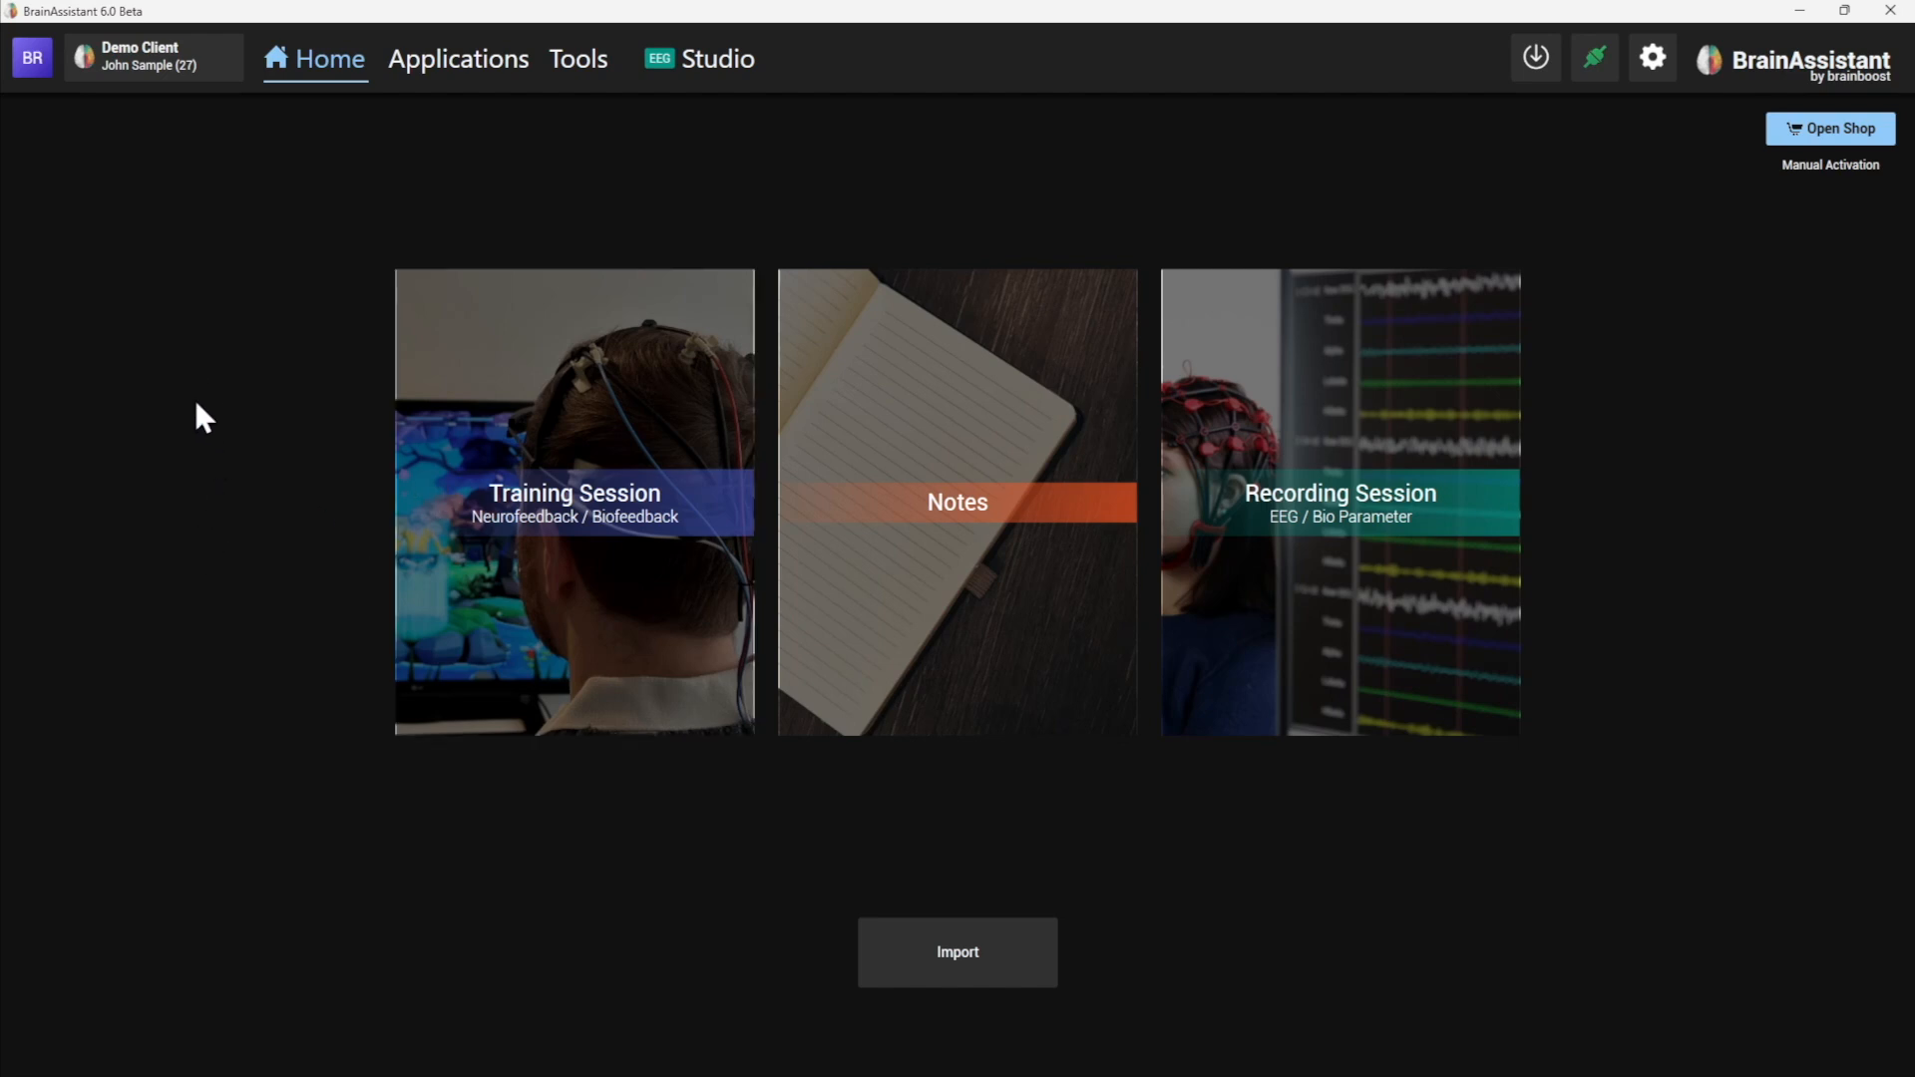
click(725, 68)
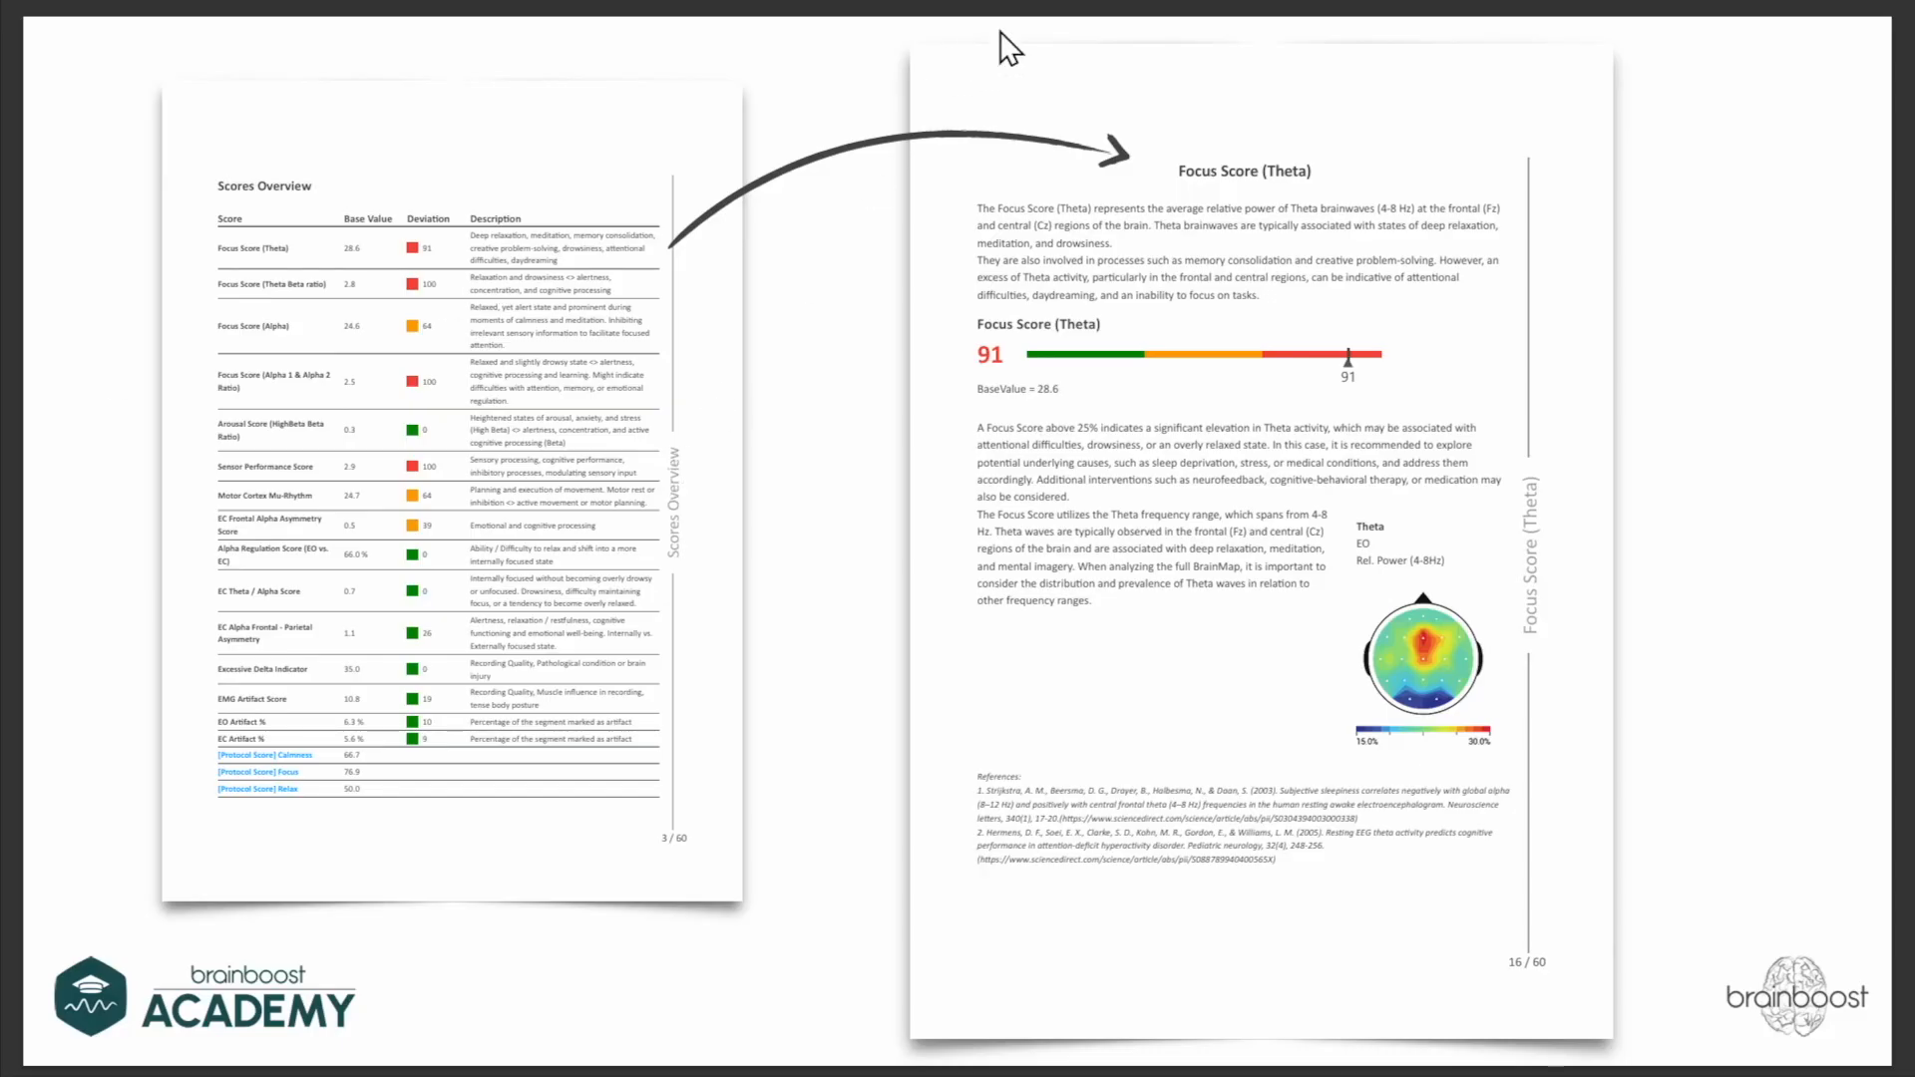
- Switch to the browser and review the Basic Information and Scores Overview pages of BrainAssistant_Session_Report.pdf
key(F11)
click(1270, 15)
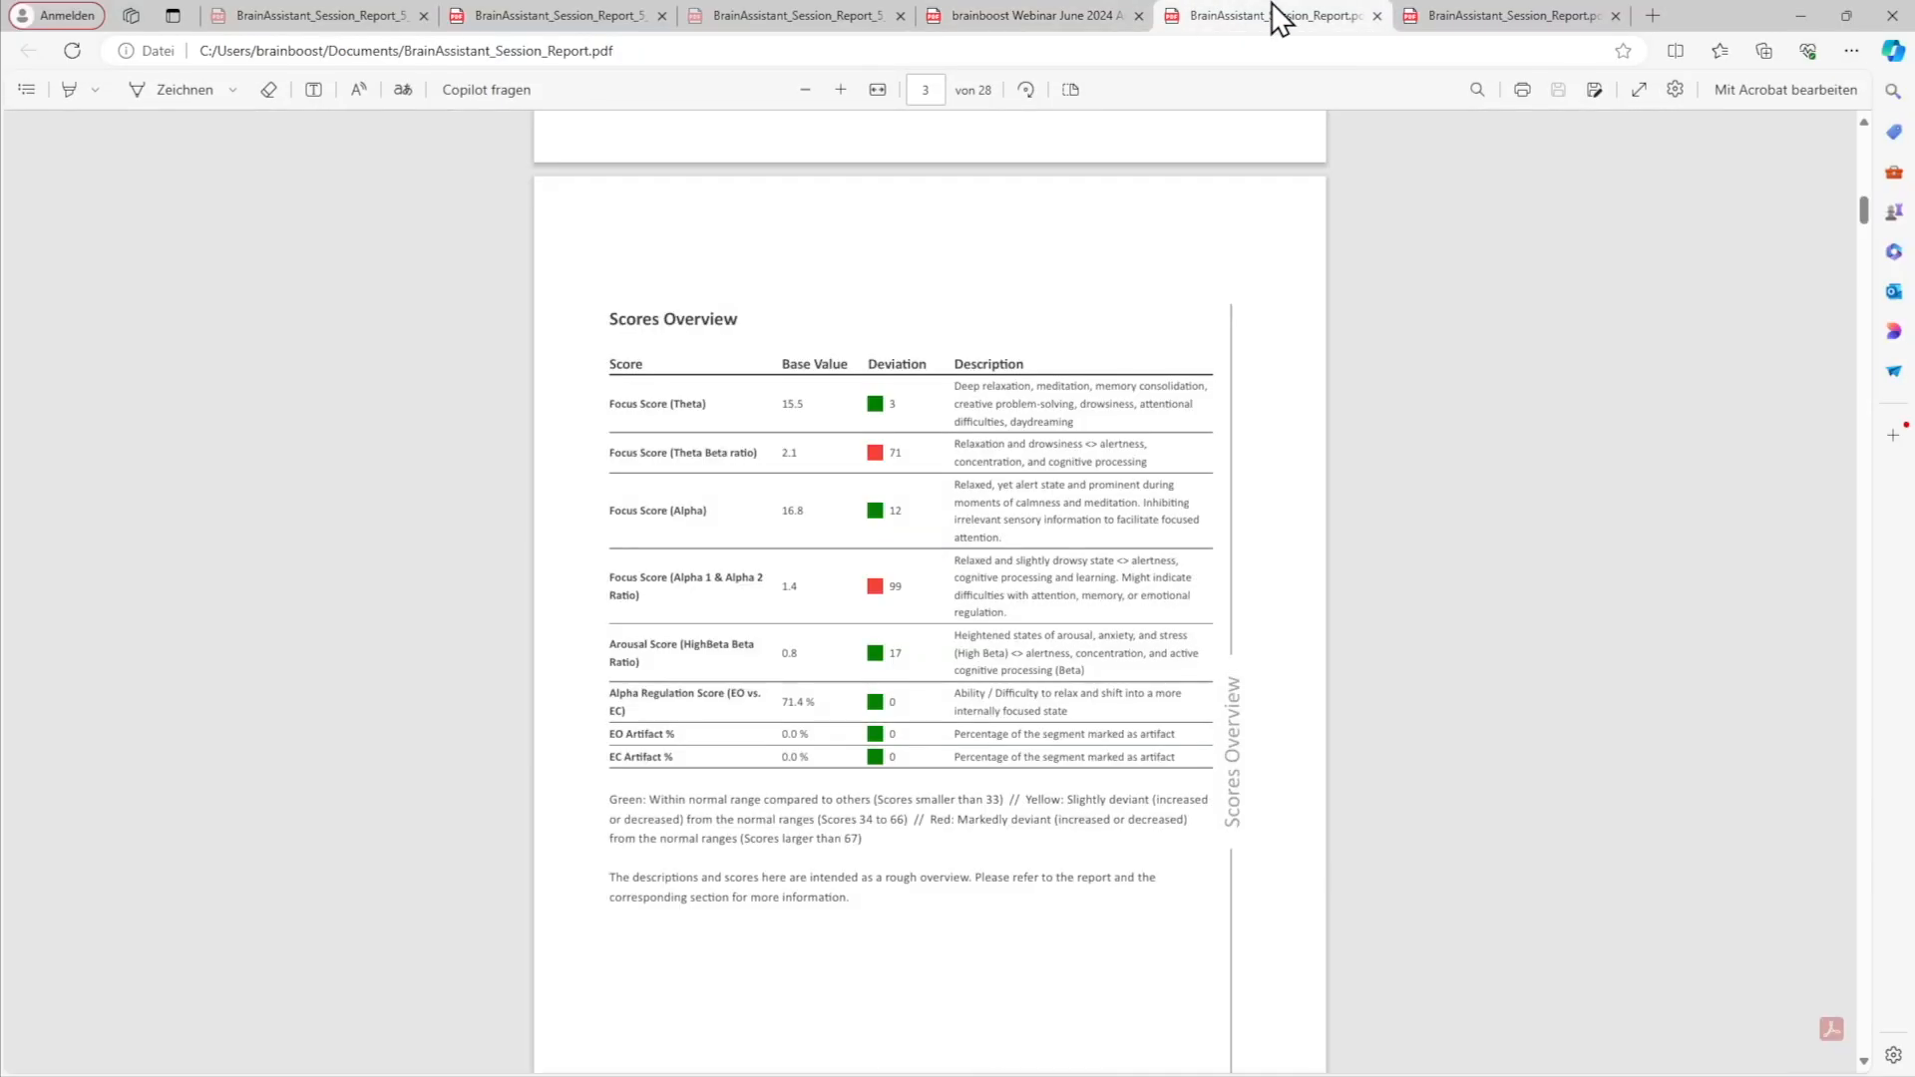
scroll(1810, 423, up, 10)
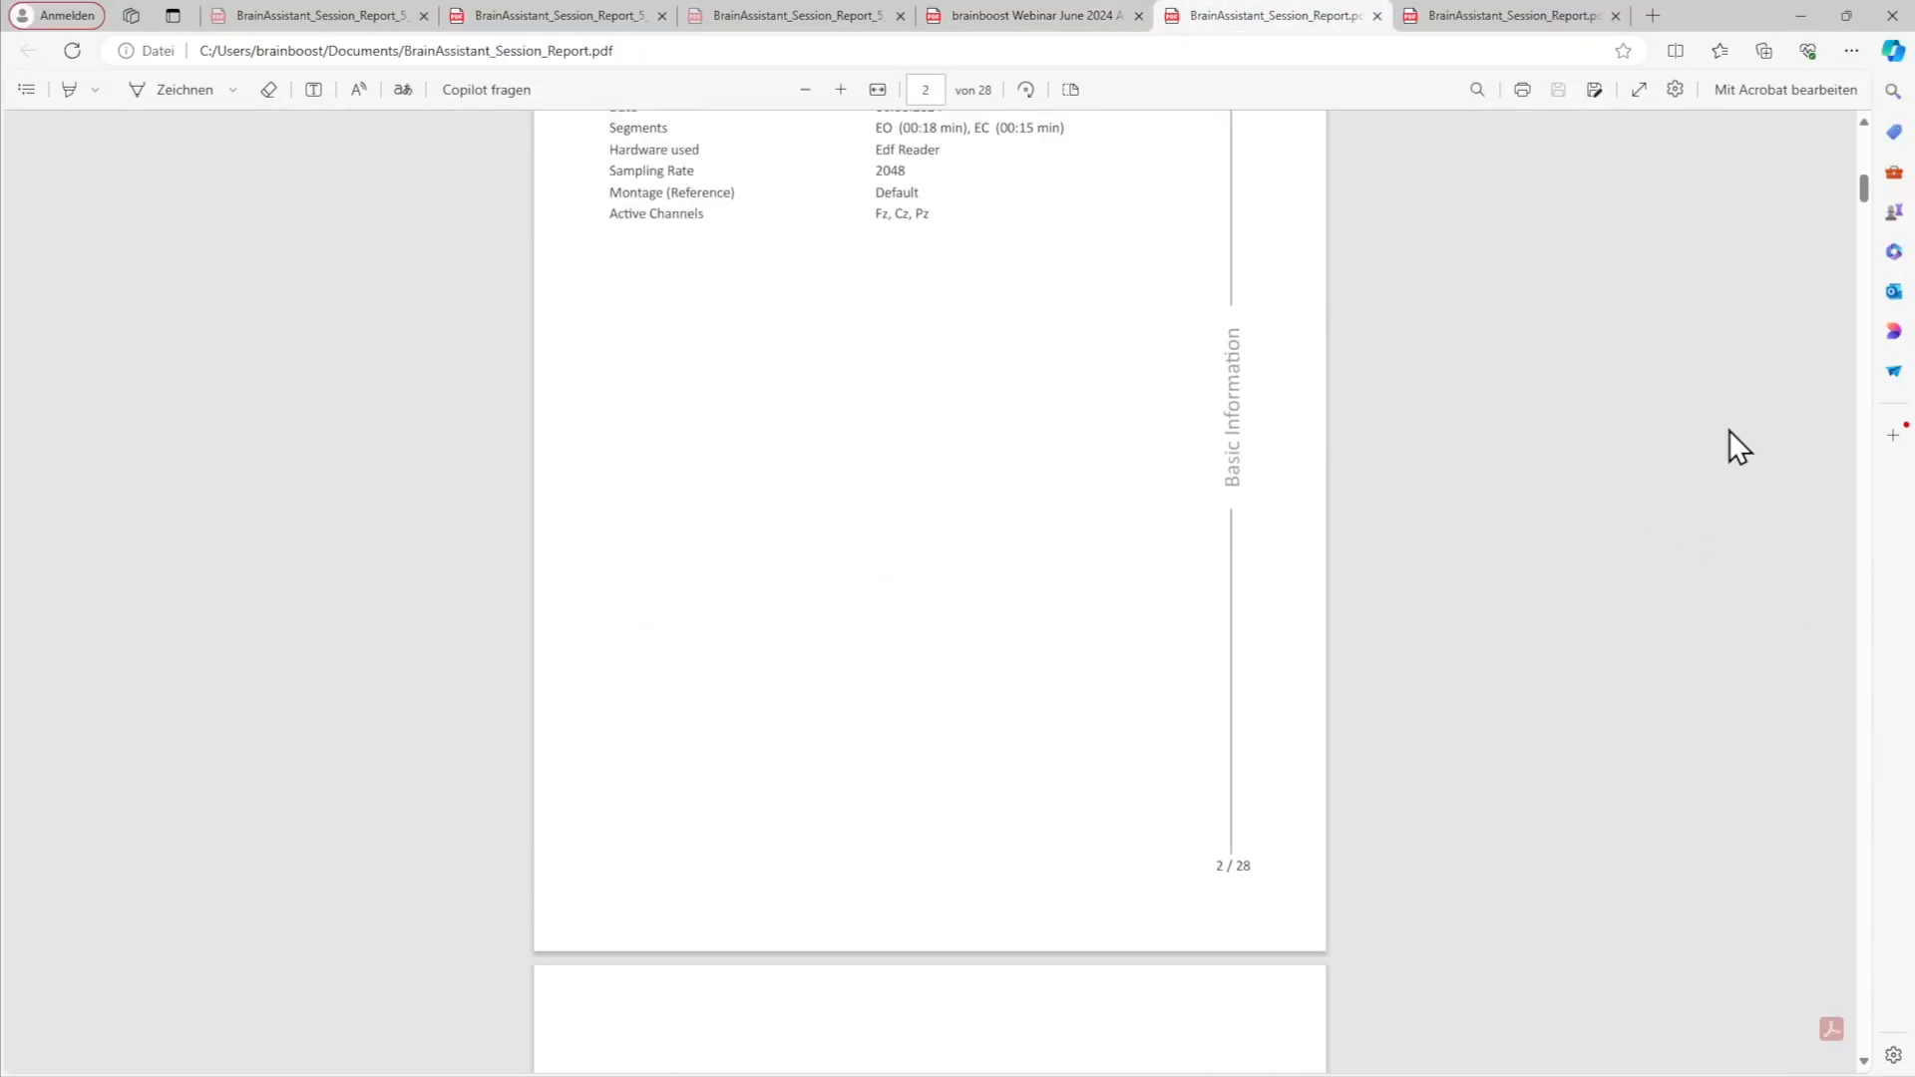
scroll(898, 638, down, 20)
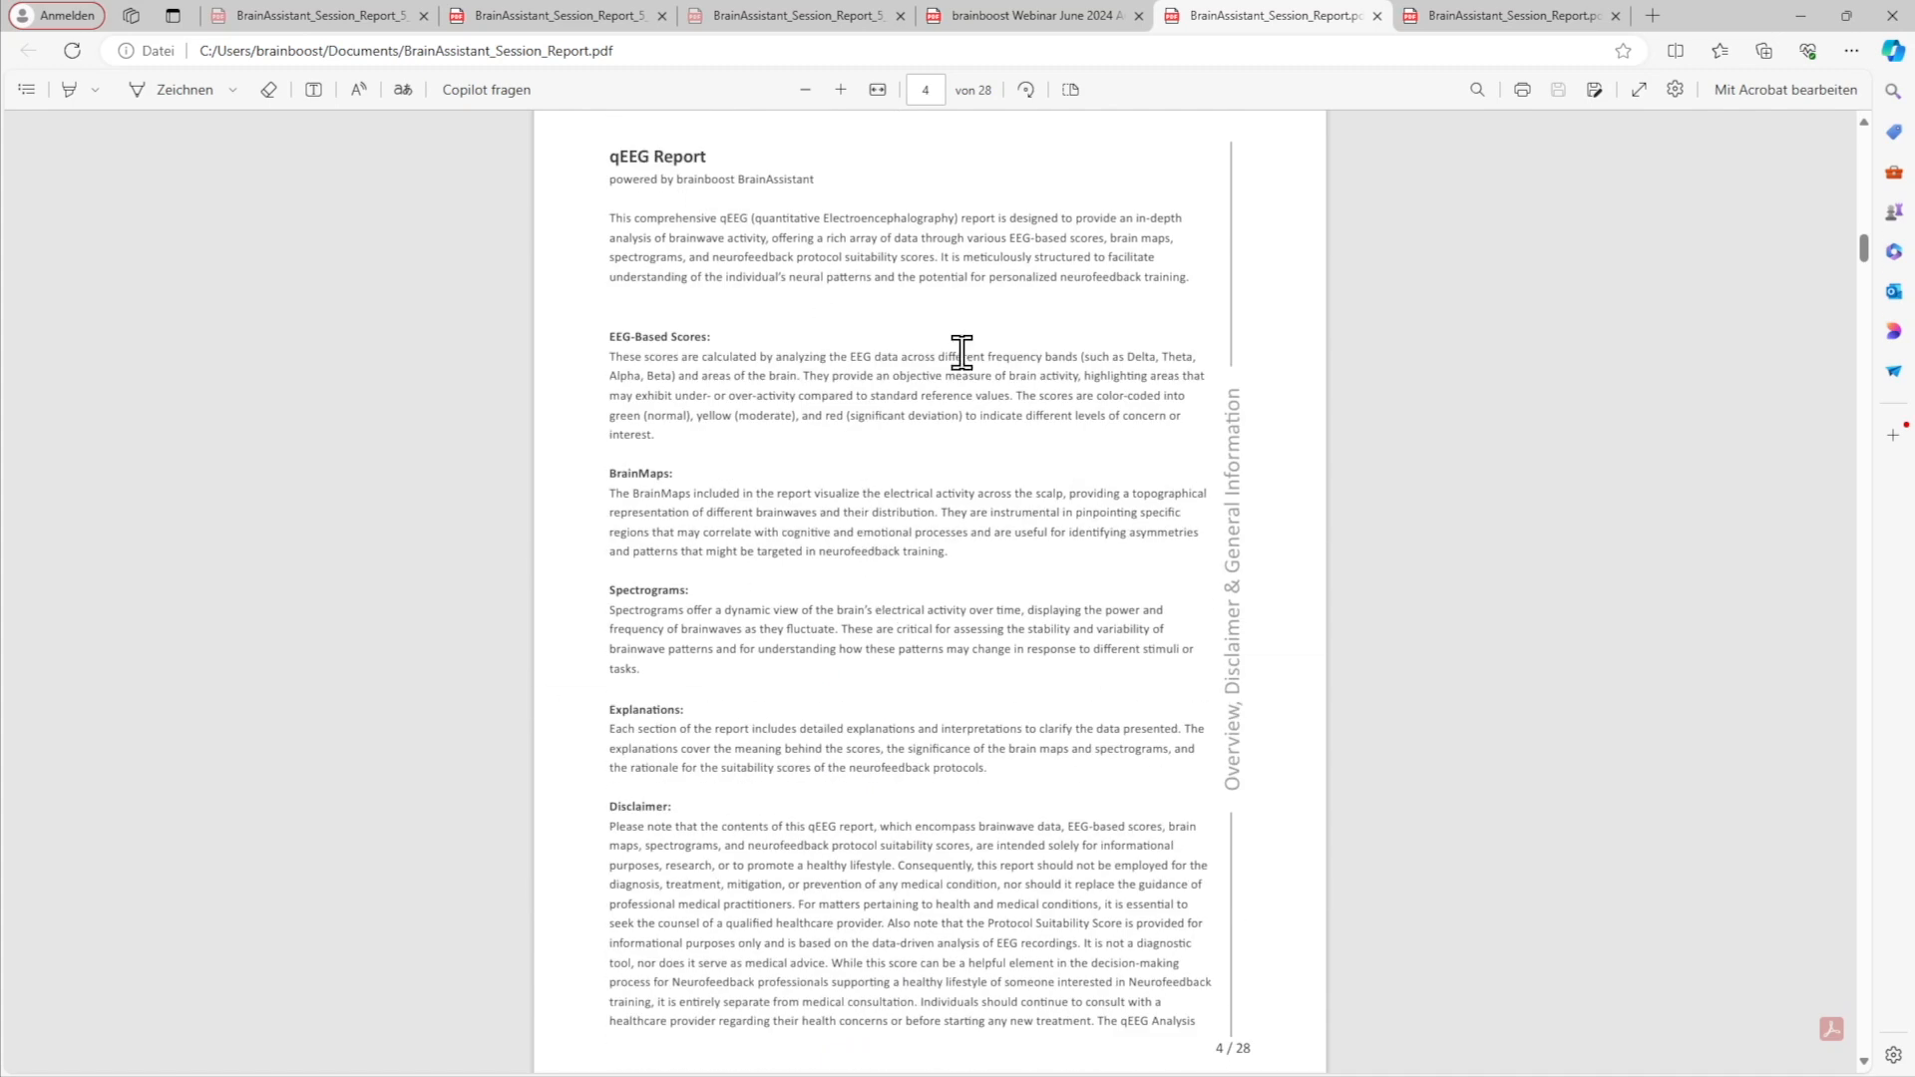
scroll(1123, 499, up, 5)
scroll(1123, 495, up, 15)
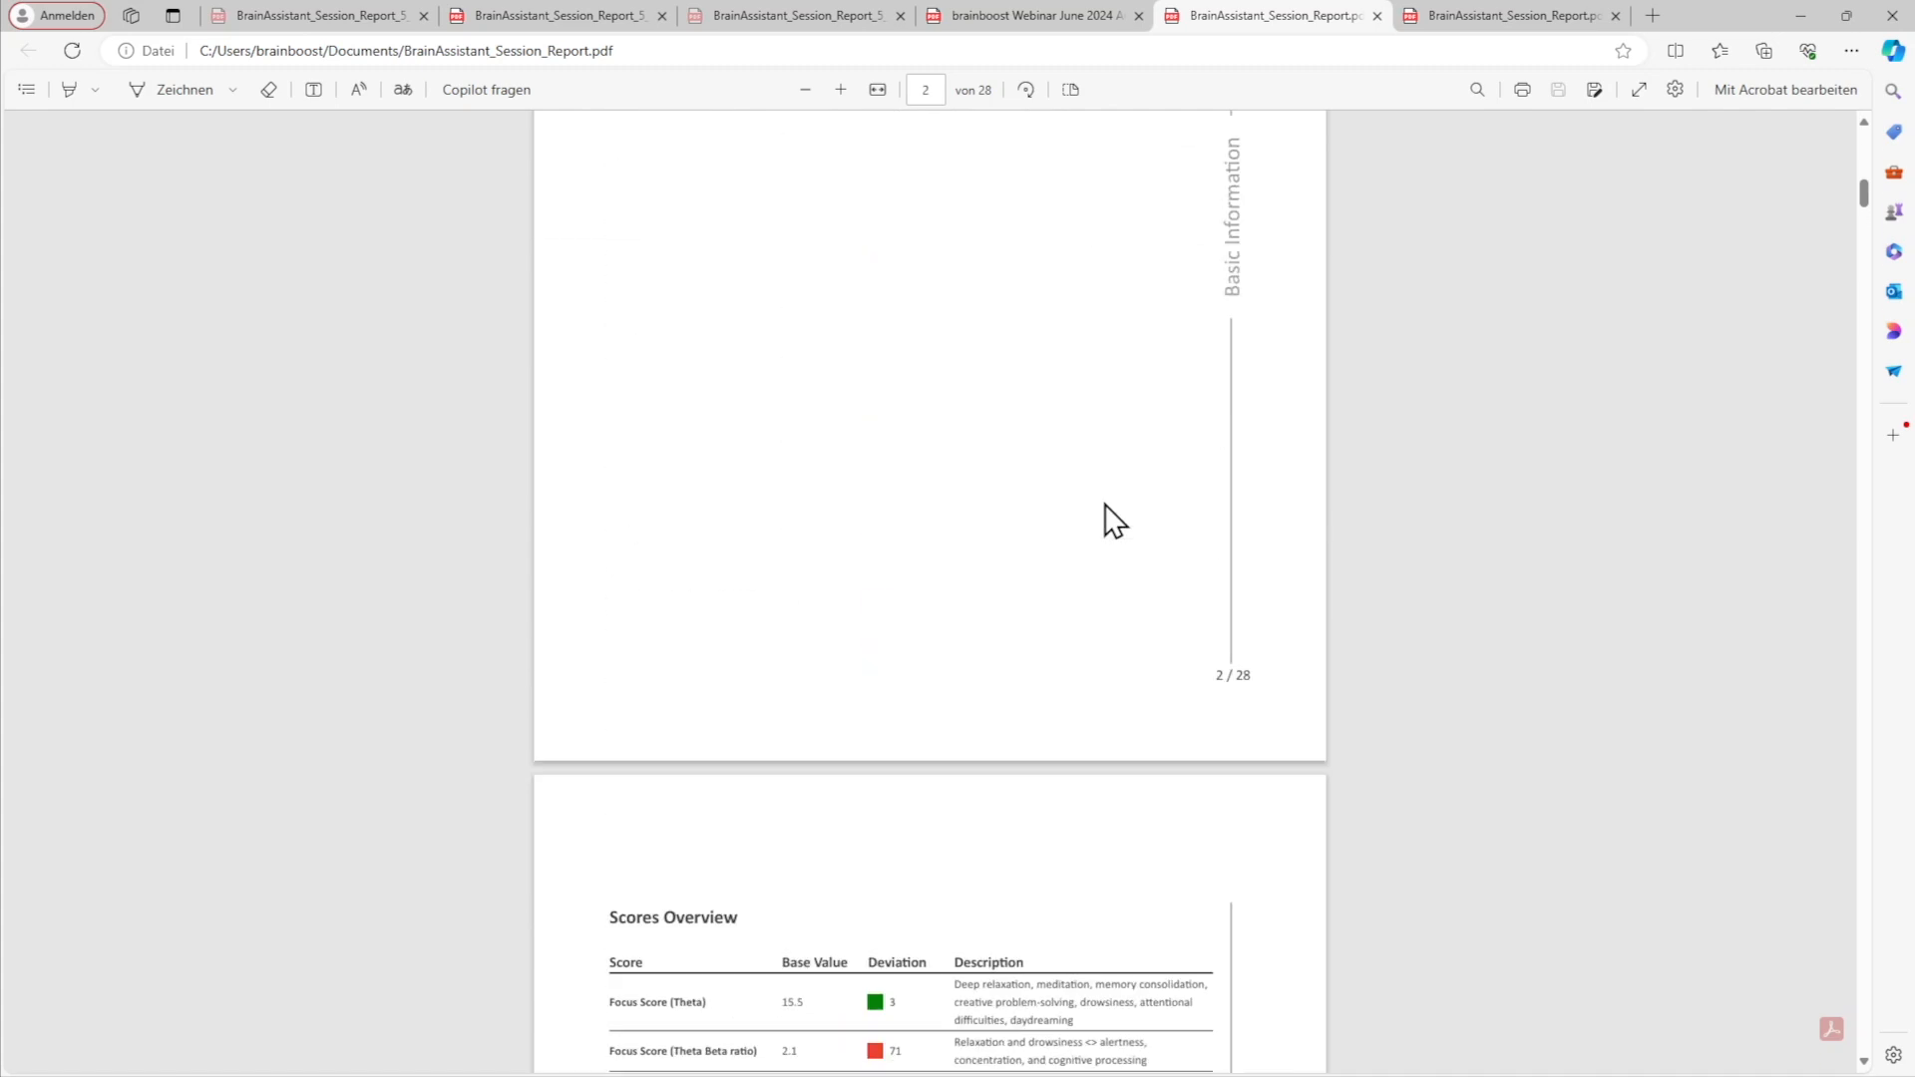
drag(876, 527, 1065, 638)
click(795, 641)
scroll(890, 783, down, 1)
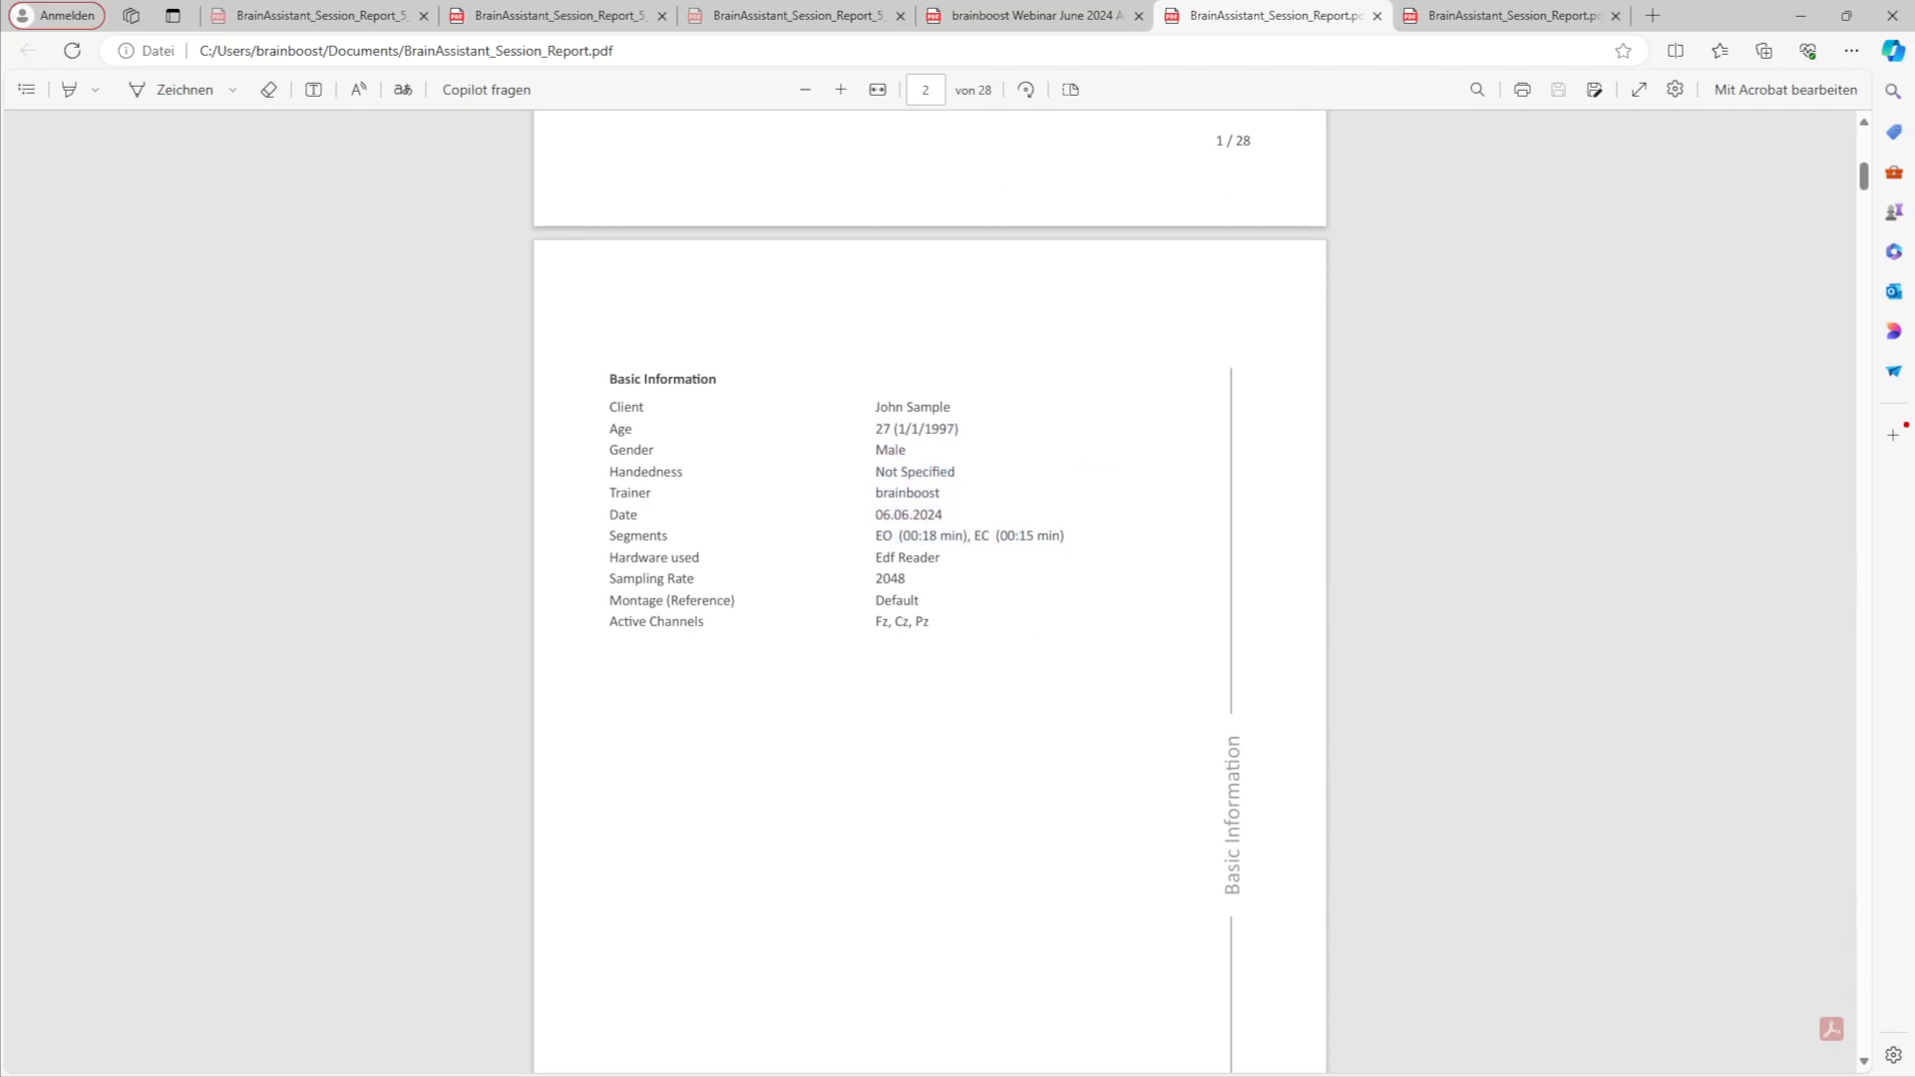
- Switch back to BrainAssistant and add the Full Report v24.6a template's elements to the session's report
key(alt+Tab)
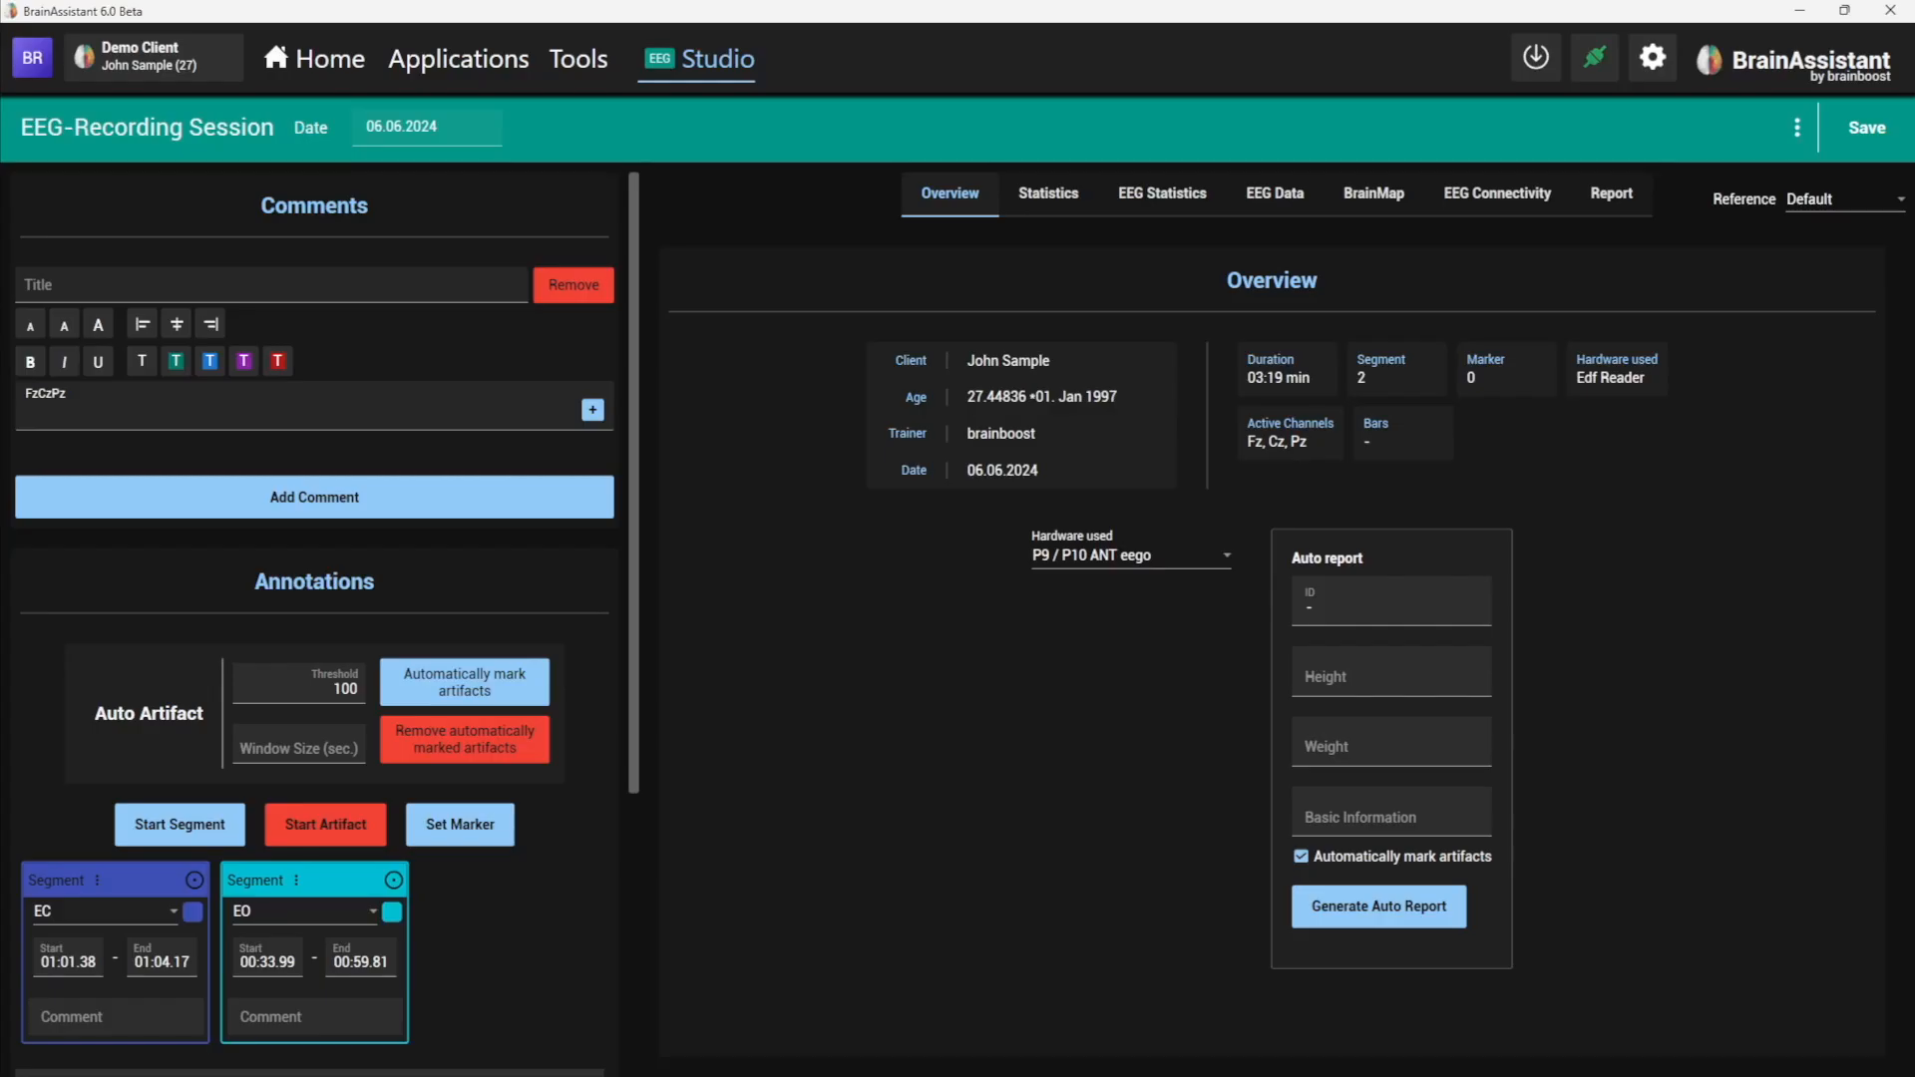
click(1378, 909)
click(1082, 720)
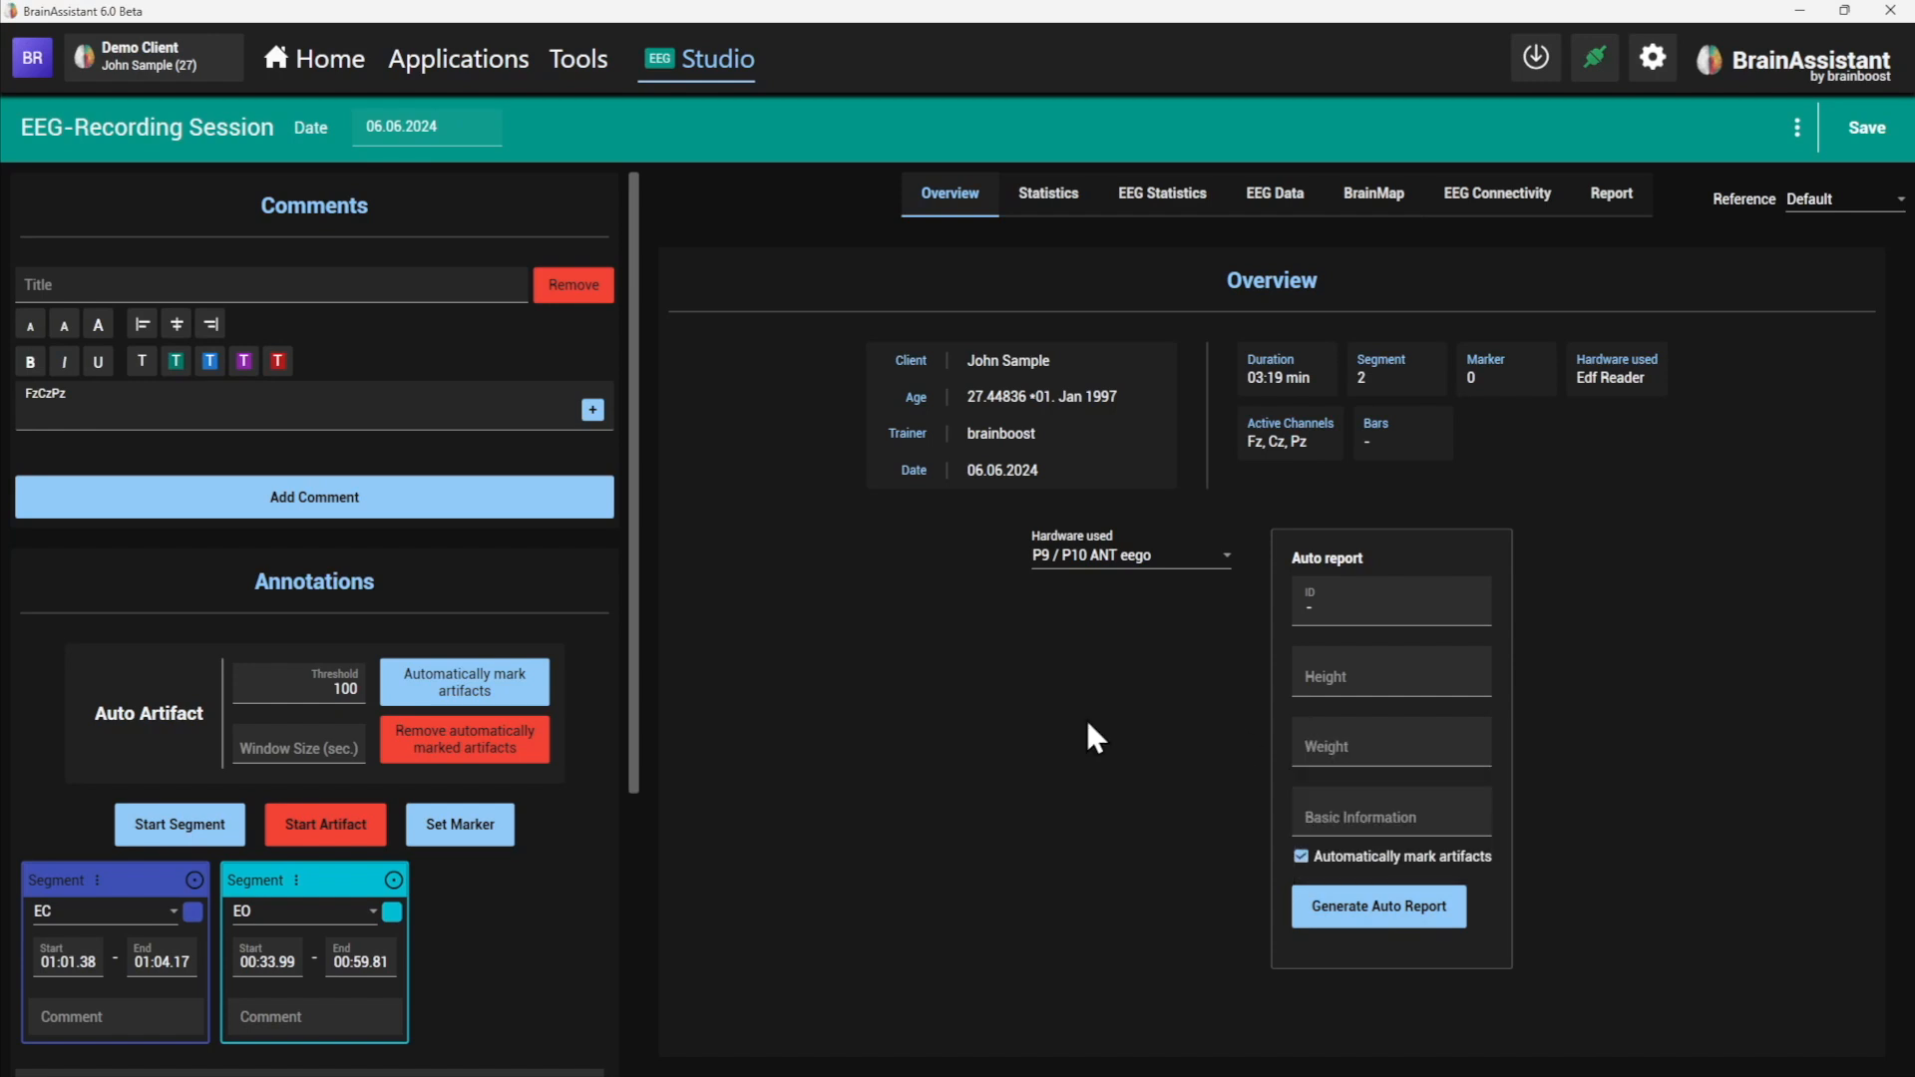
click(1380, 913)
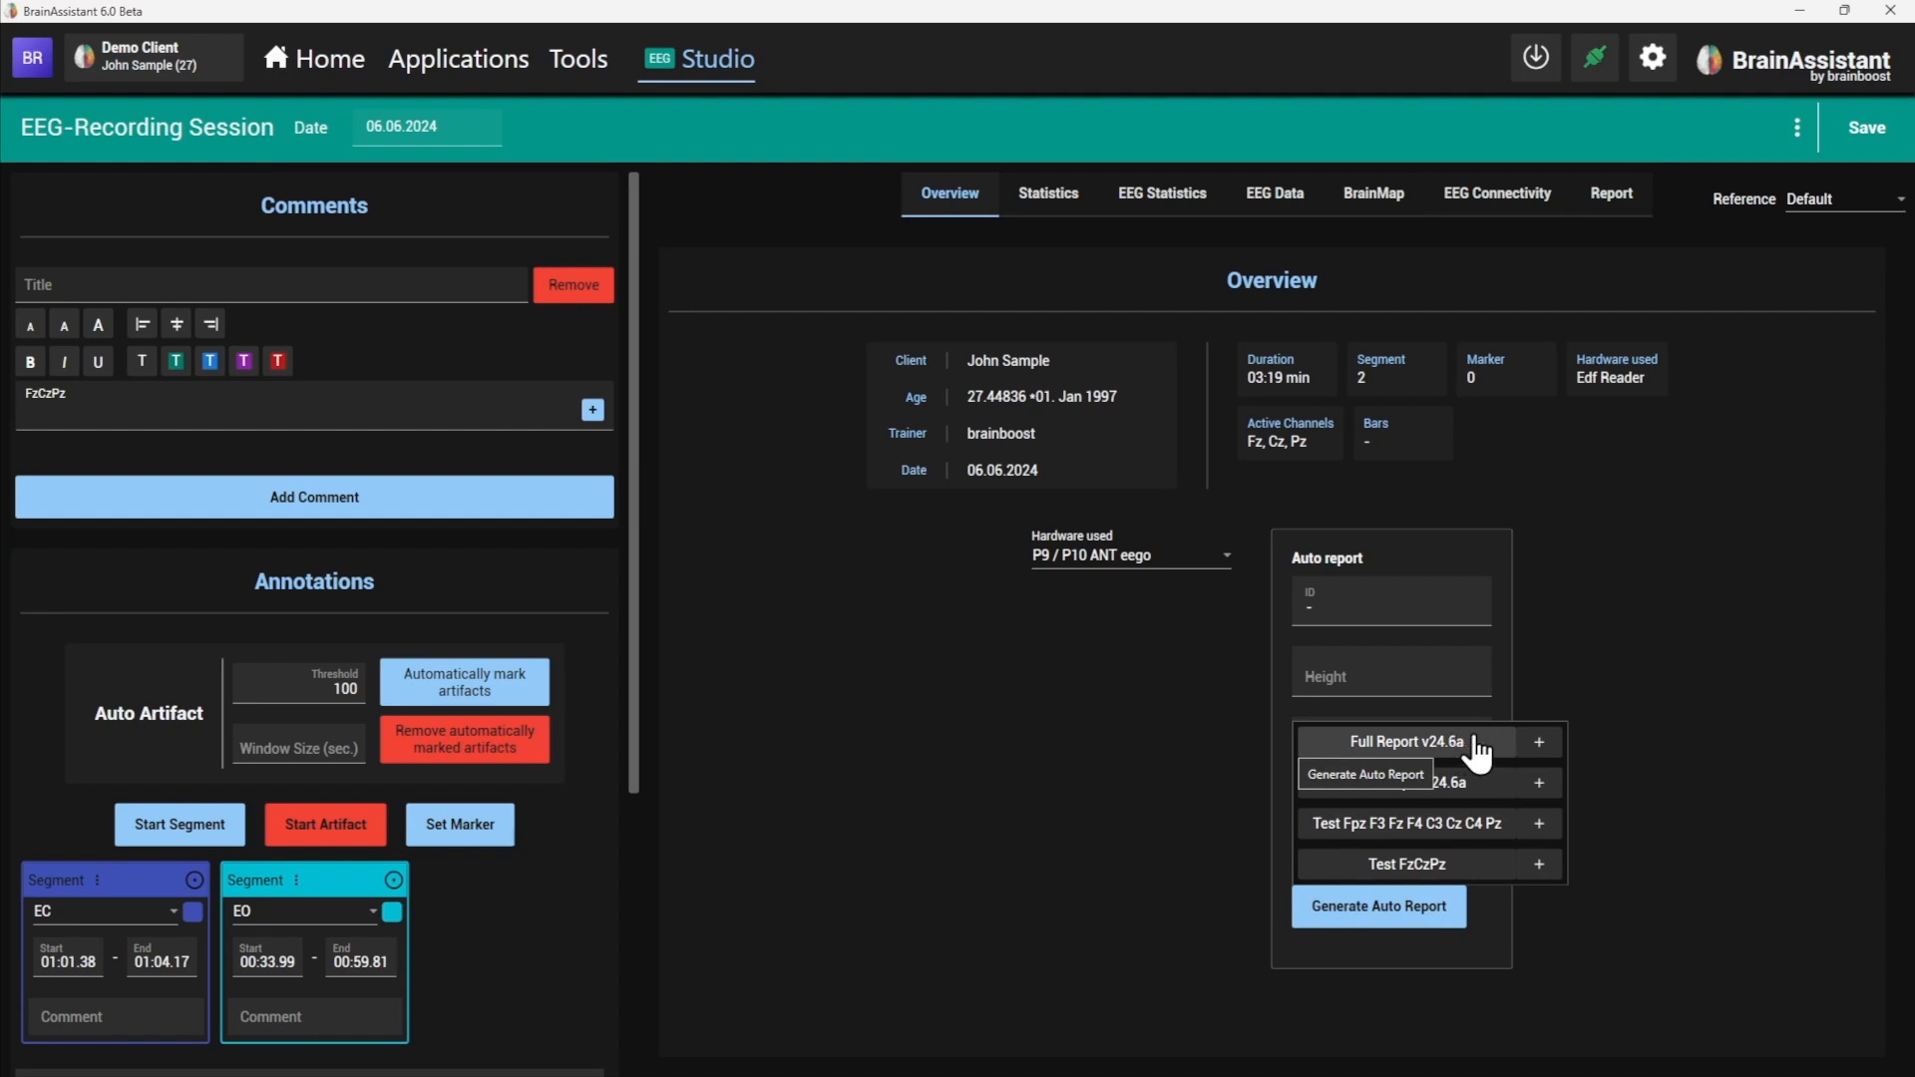
click(1541, 742)
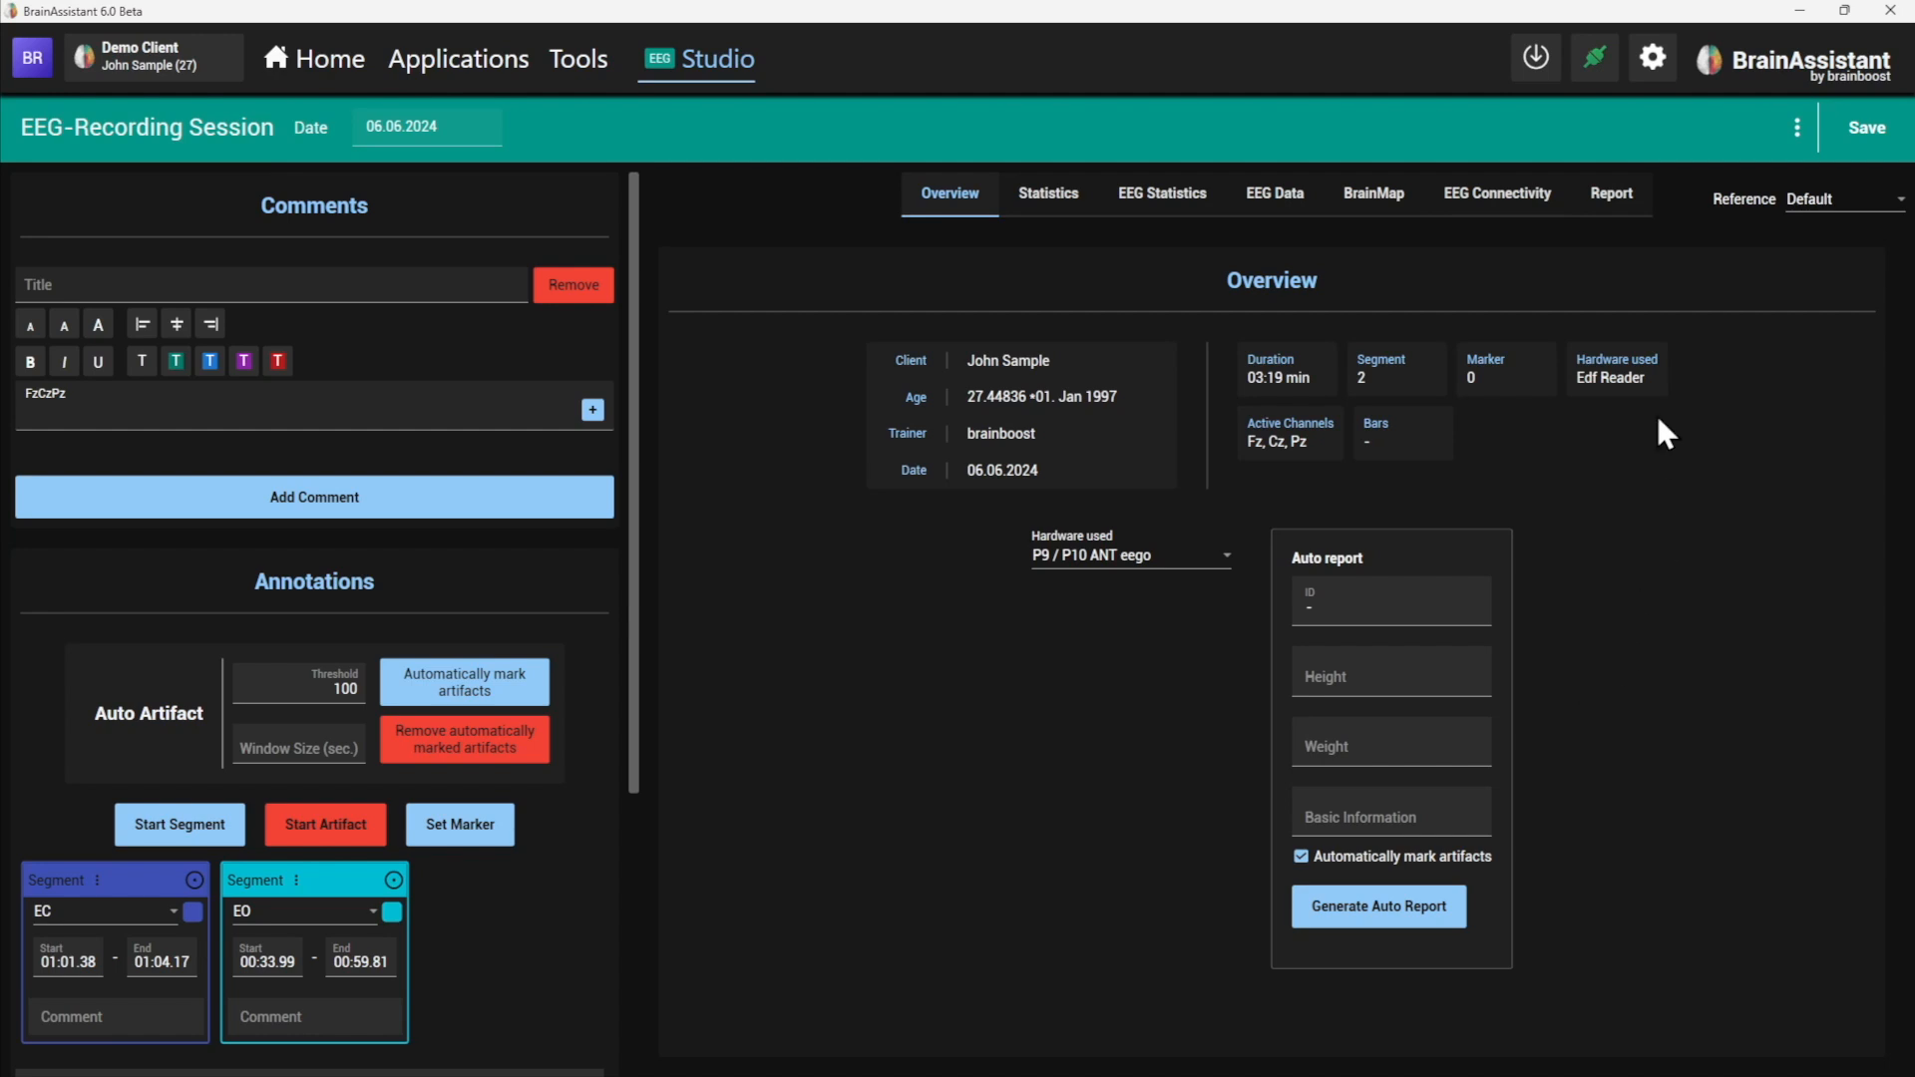
- Remove the Session Basic Info and All EEG Scores Overview elements from the session's report
click(1623, 217)
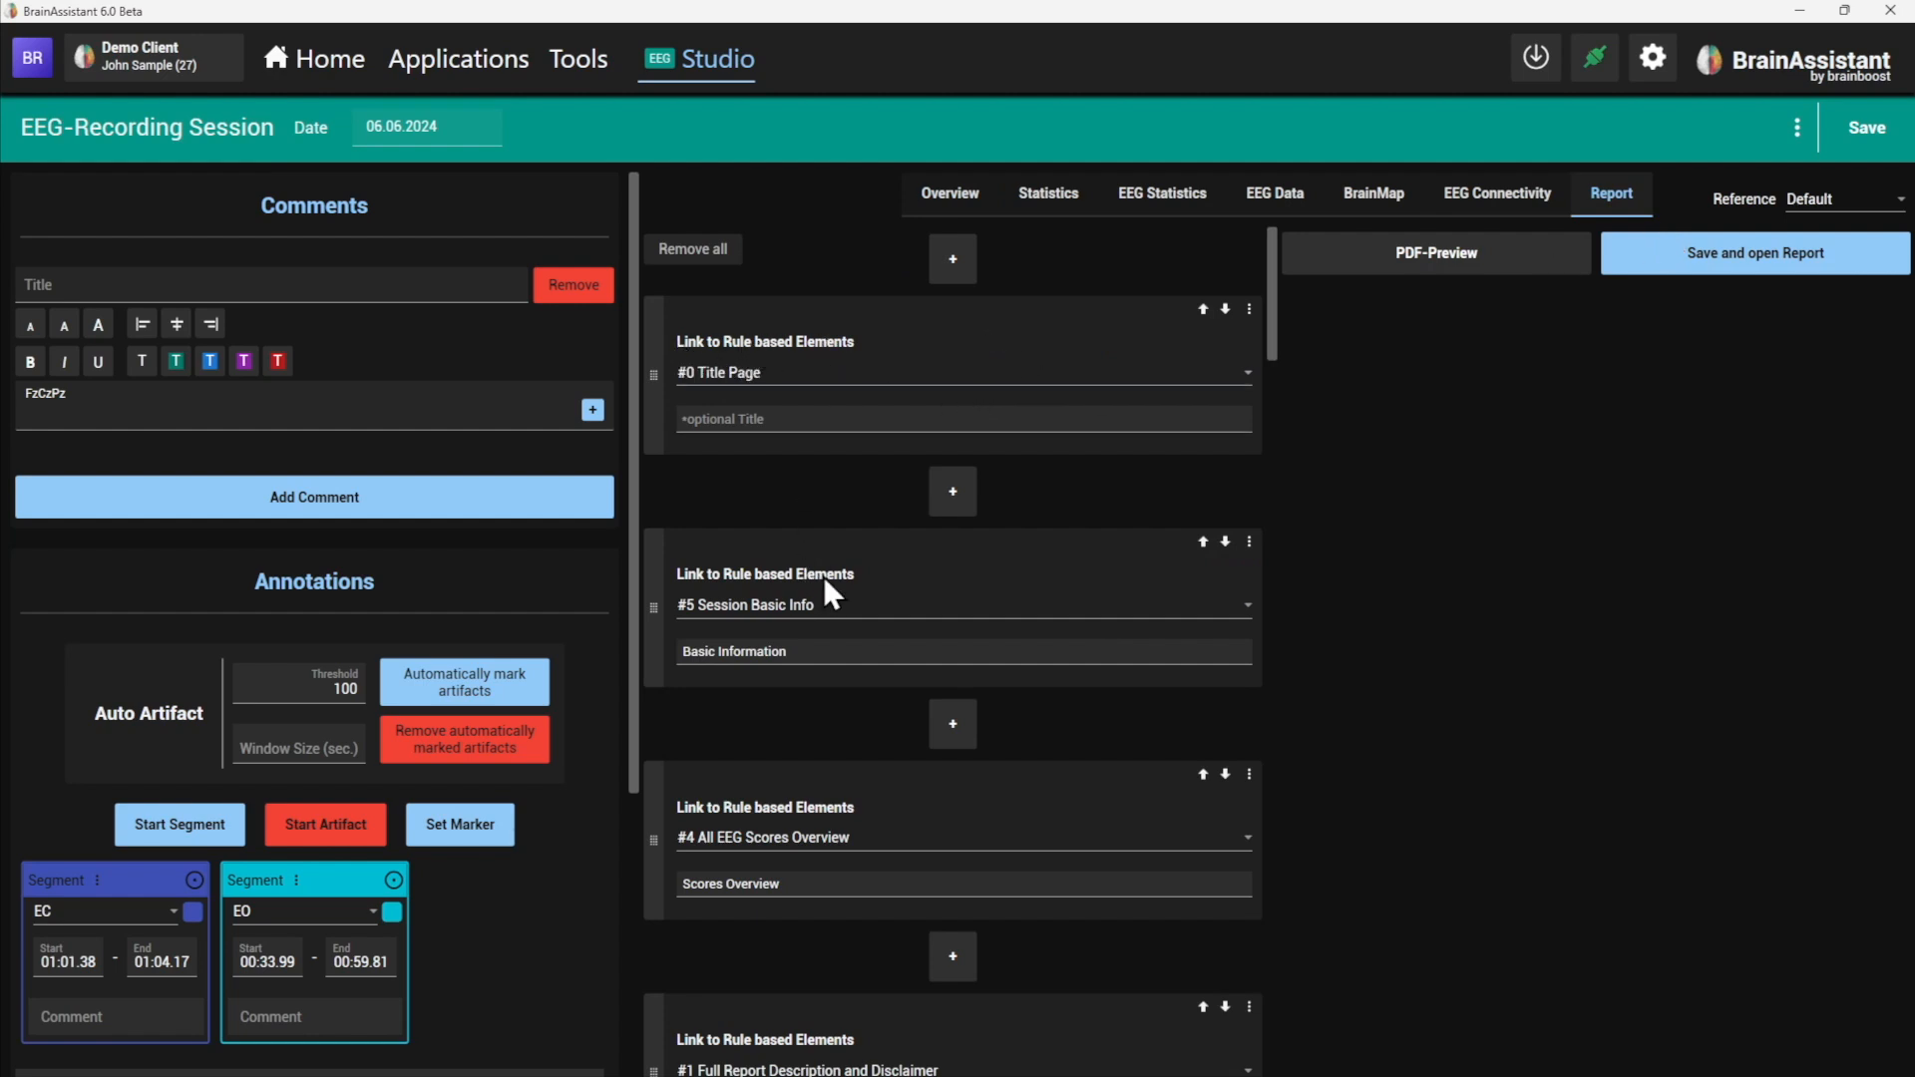
scroll(828, 588, down, 5)
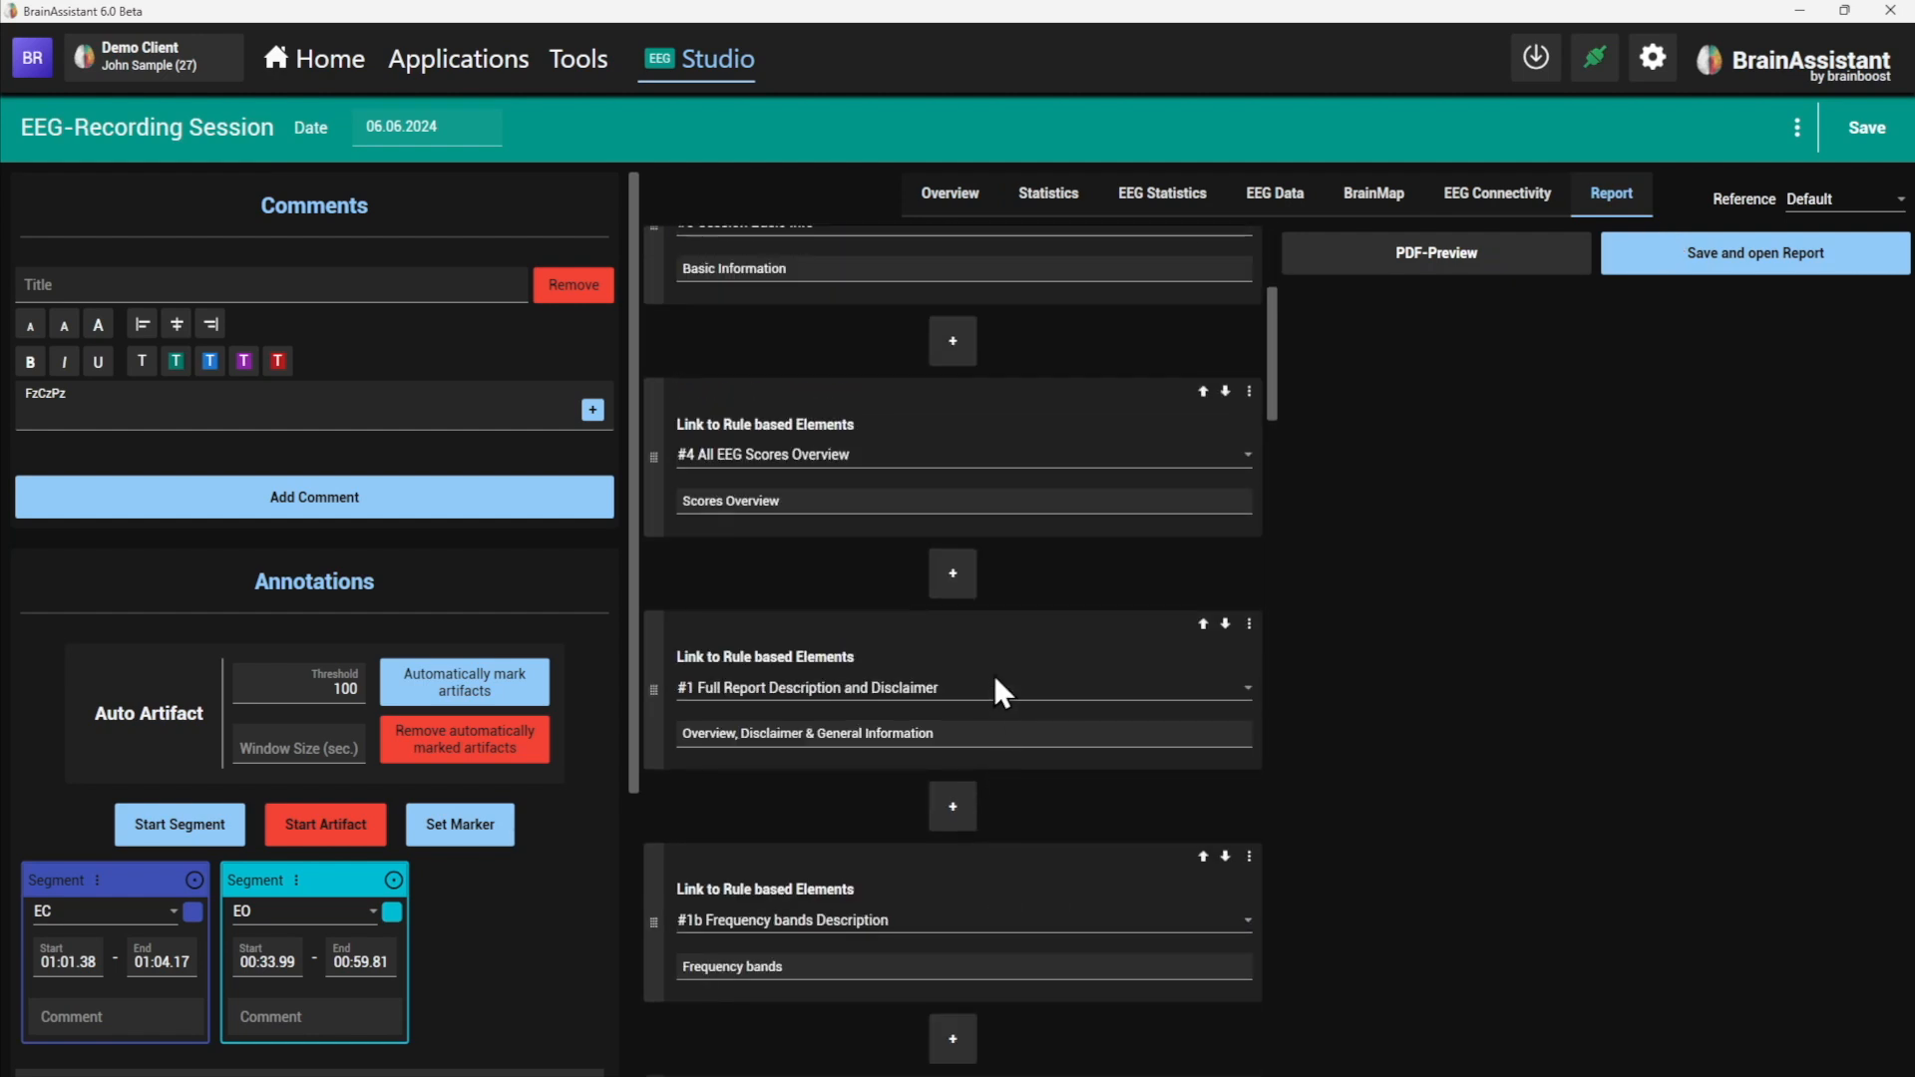
scroll(991, 672, up, 5)
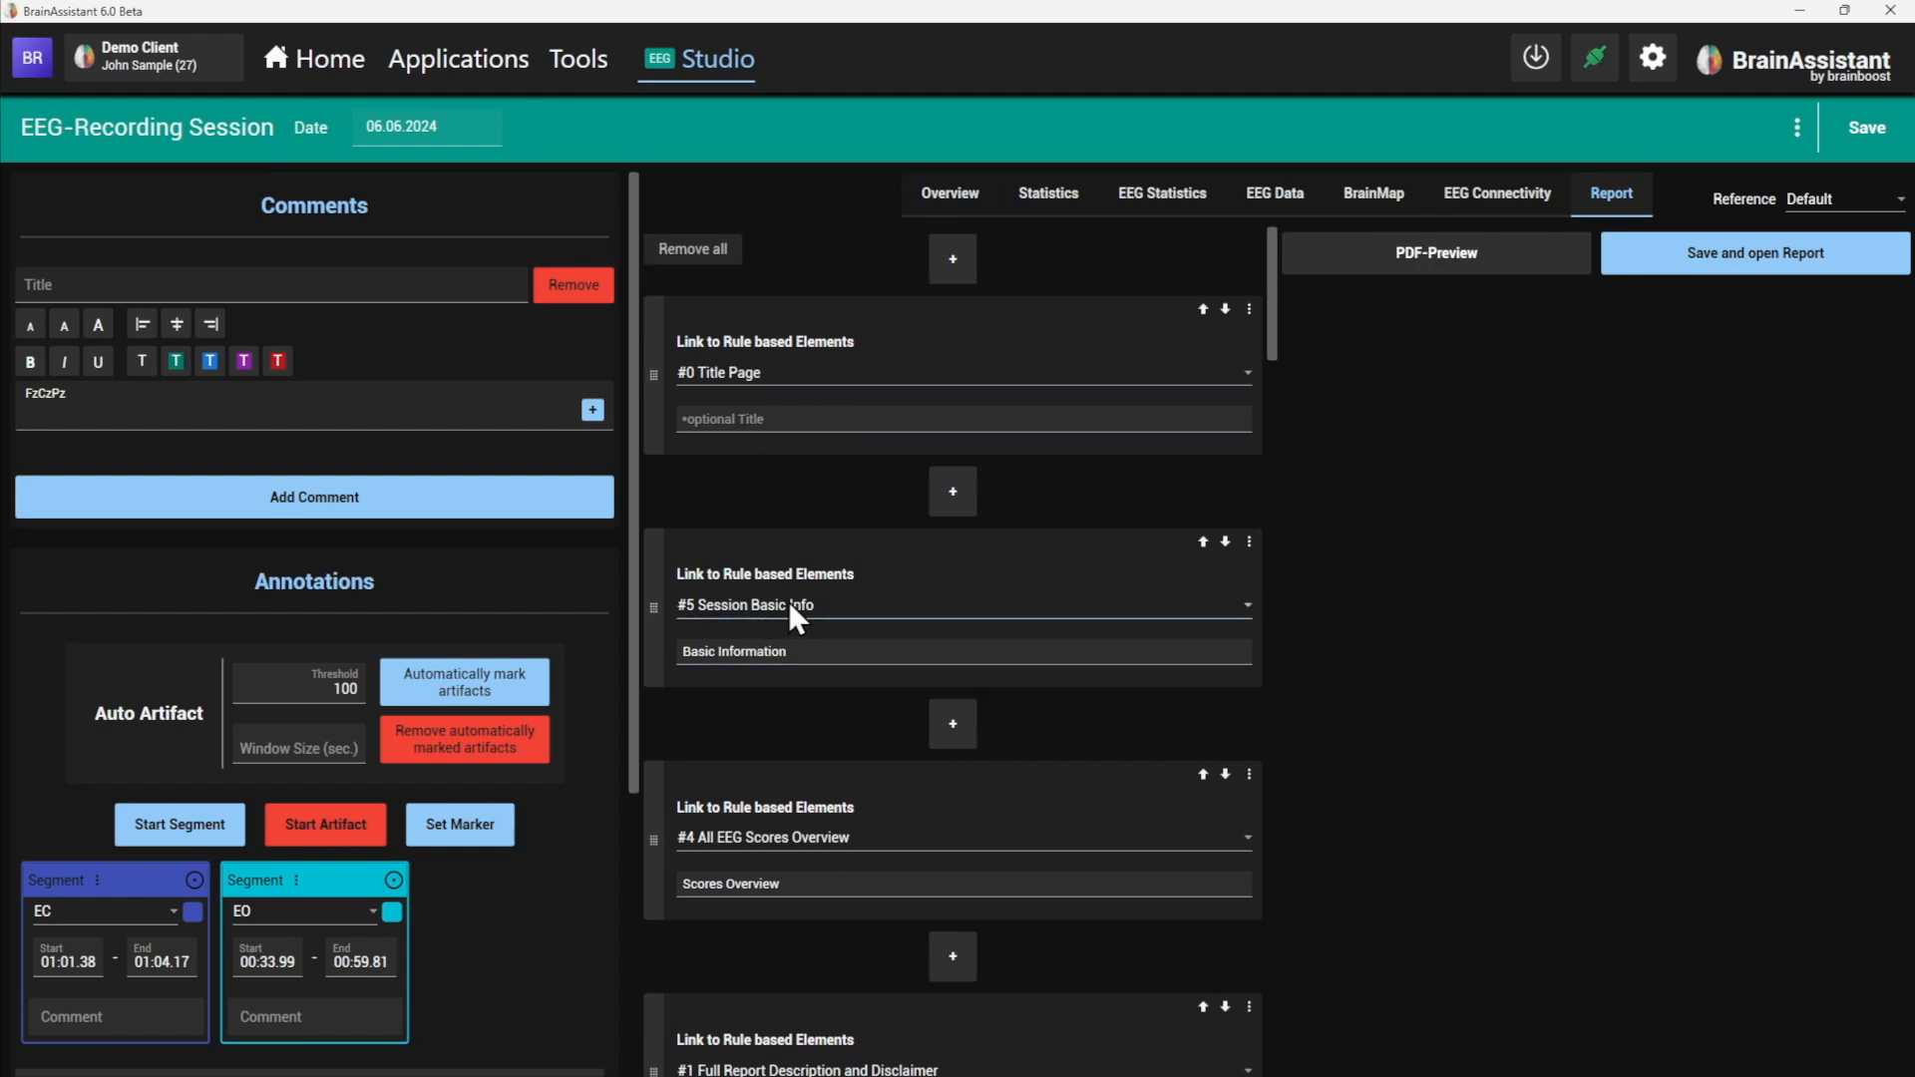
click(1249, 541)
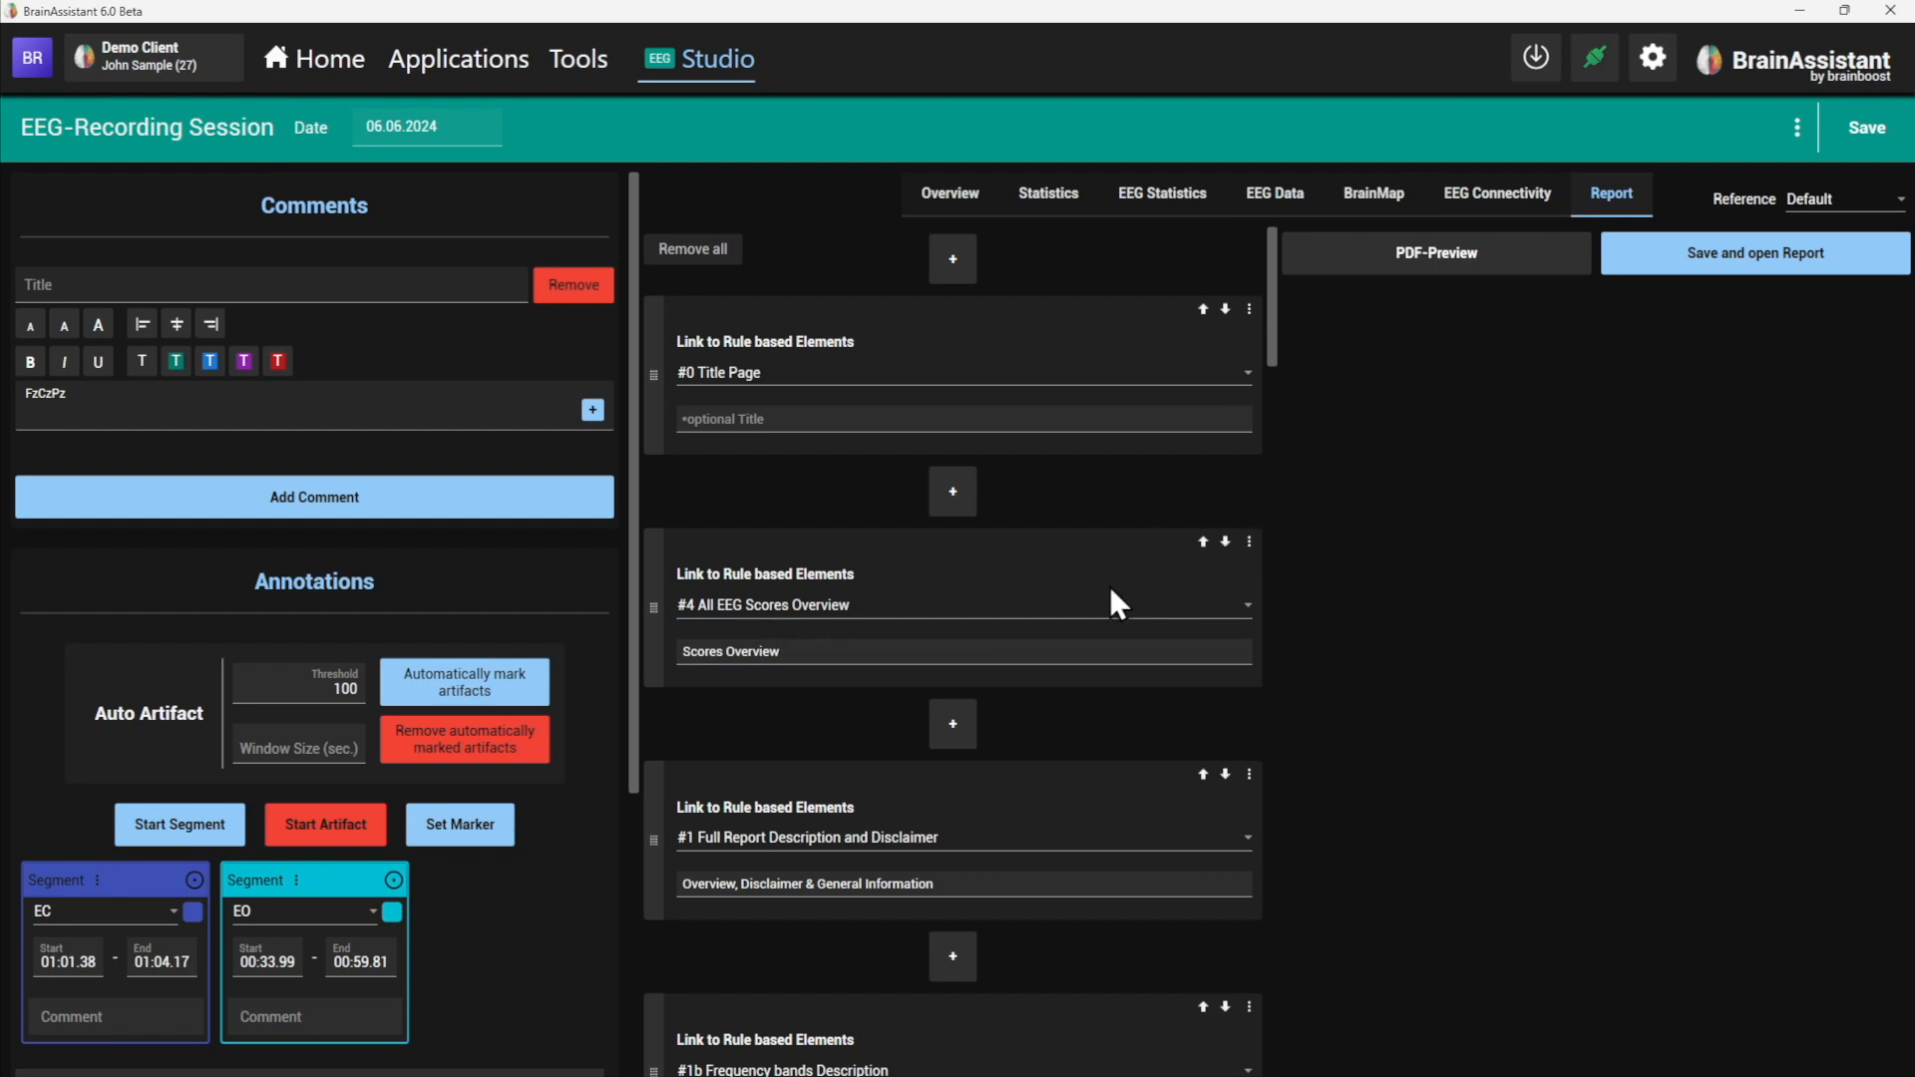
click(1251, 540)
click(1246, 549)
click(1251, 545)
click(1261, 613)
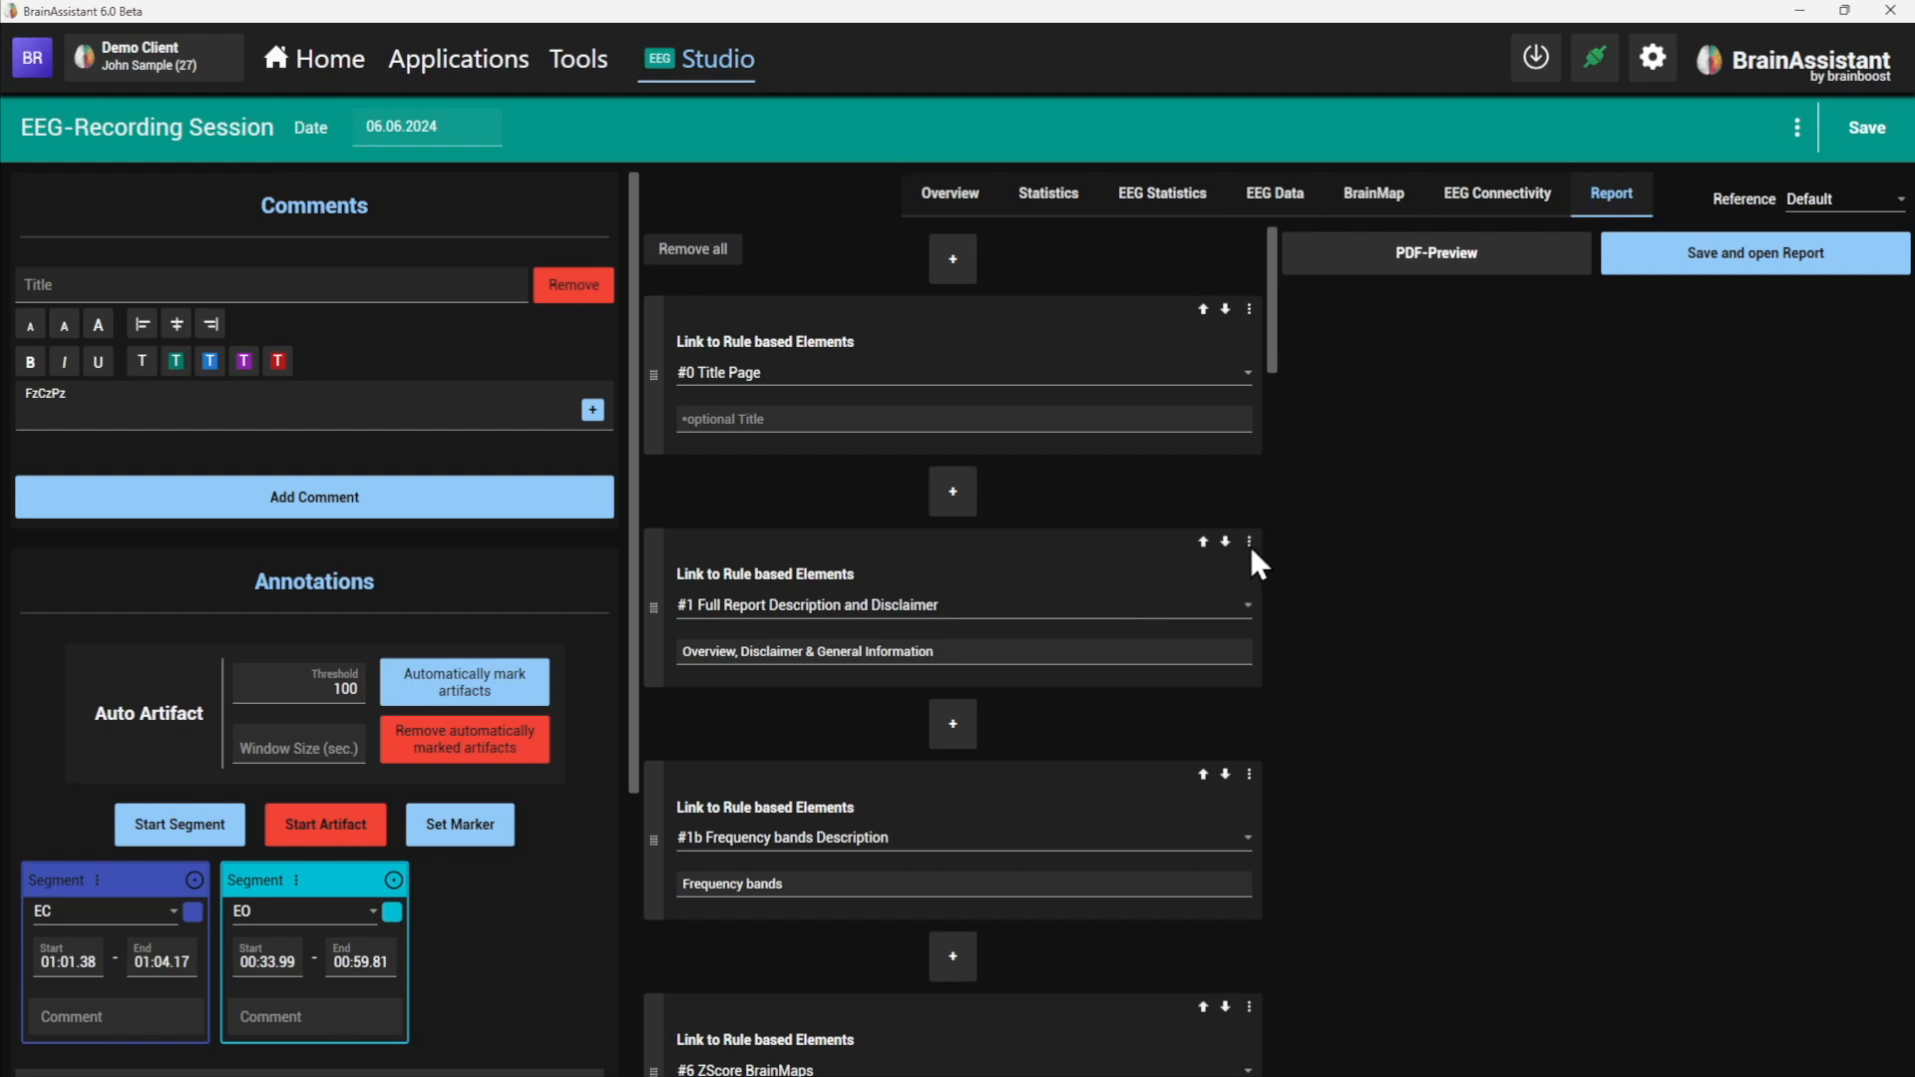
- Remove the report's description and disclaimer, frequency bands, ZScore BrainMaps, and BrainMaps and EEG Stats elements, and generate a PDF preview
click(1251, 543)
click(1292, 612)
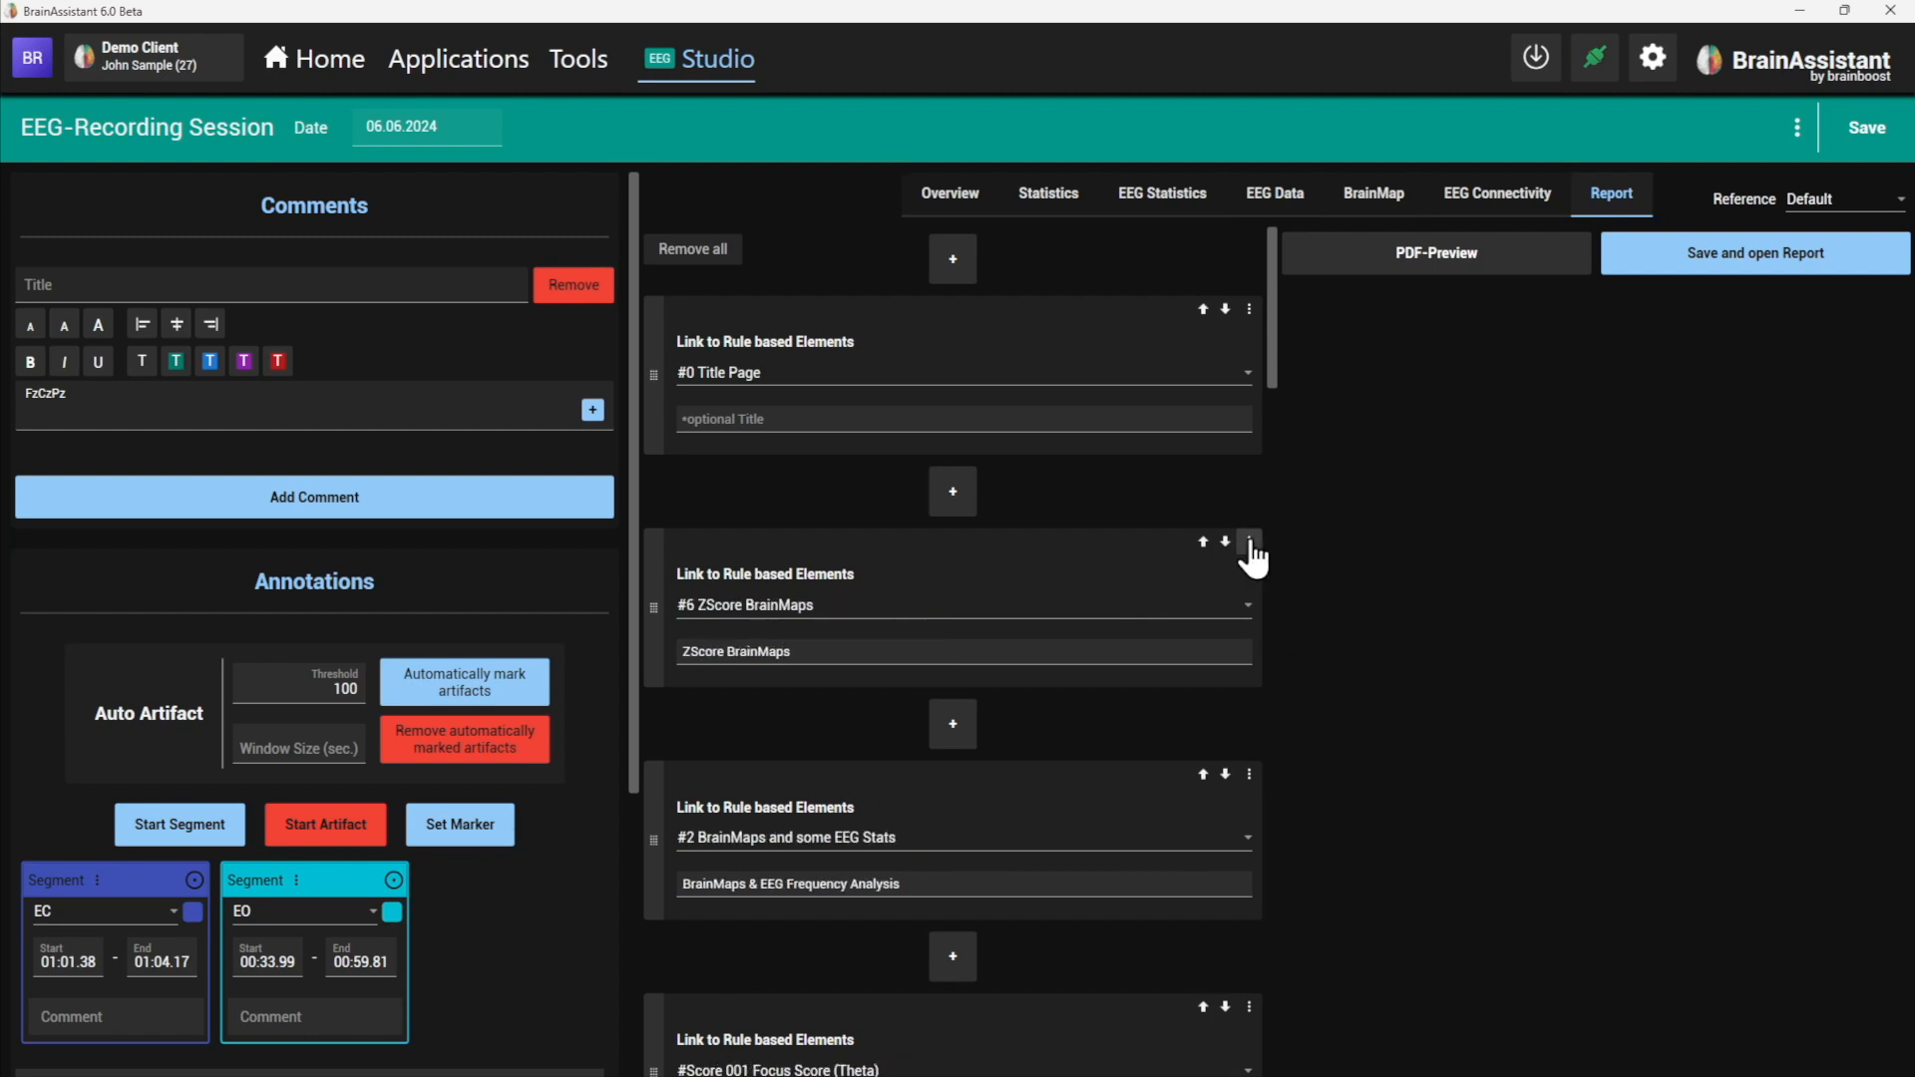
click(1249, 542)
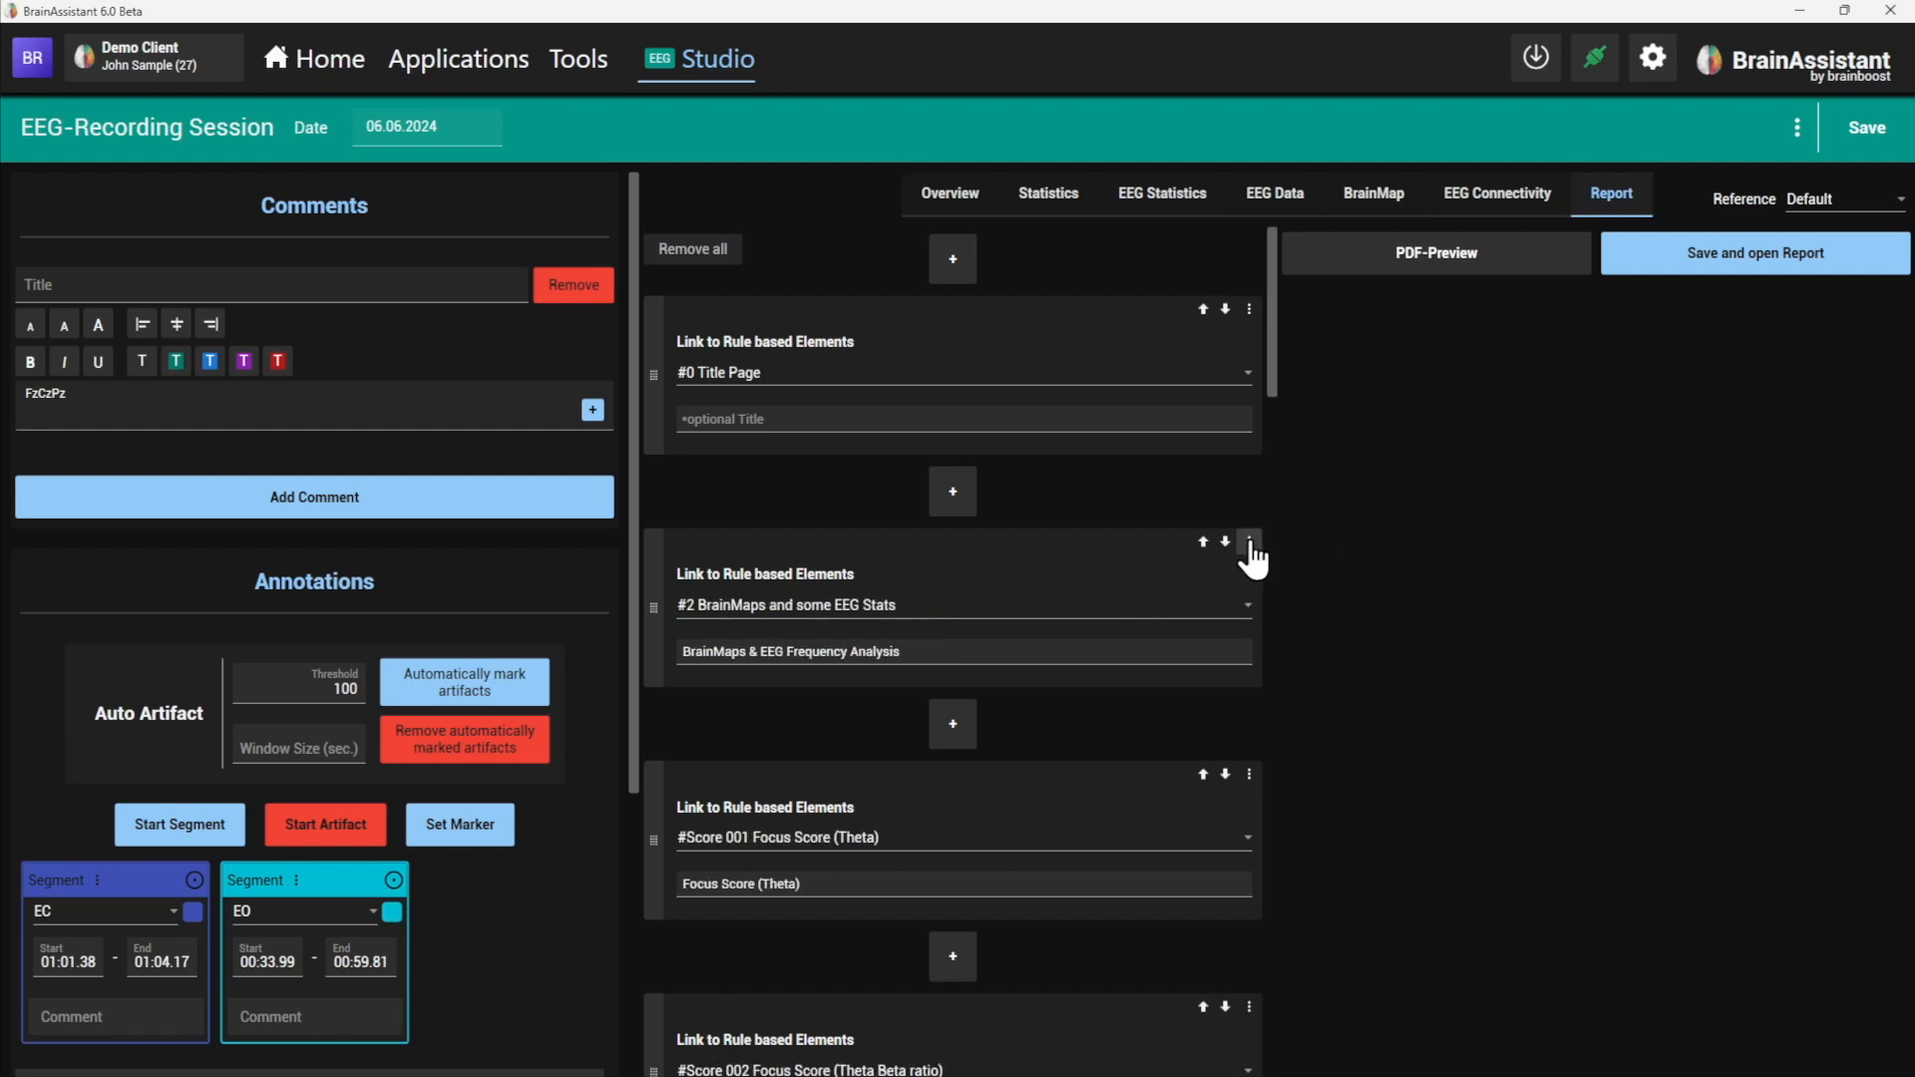
click(1249, 546)
click(1279, 609)
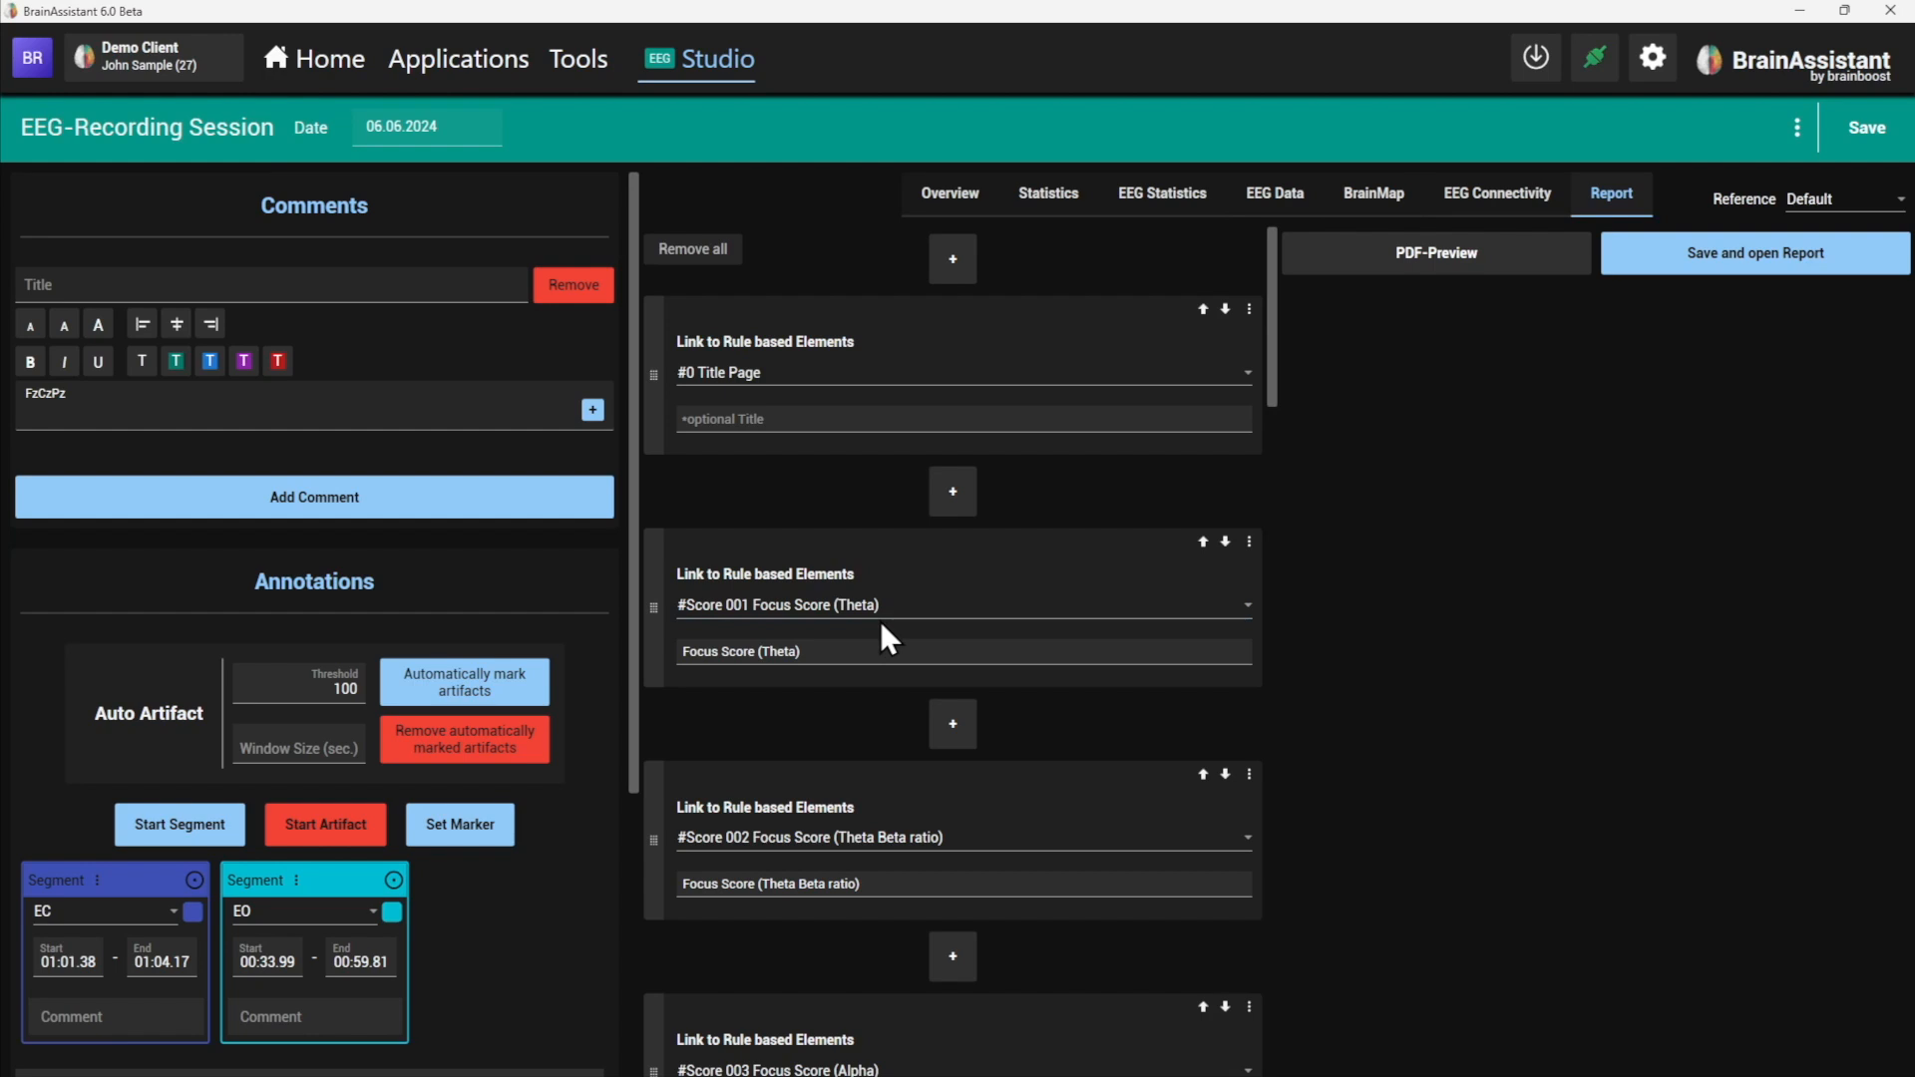
click(1454, 256)
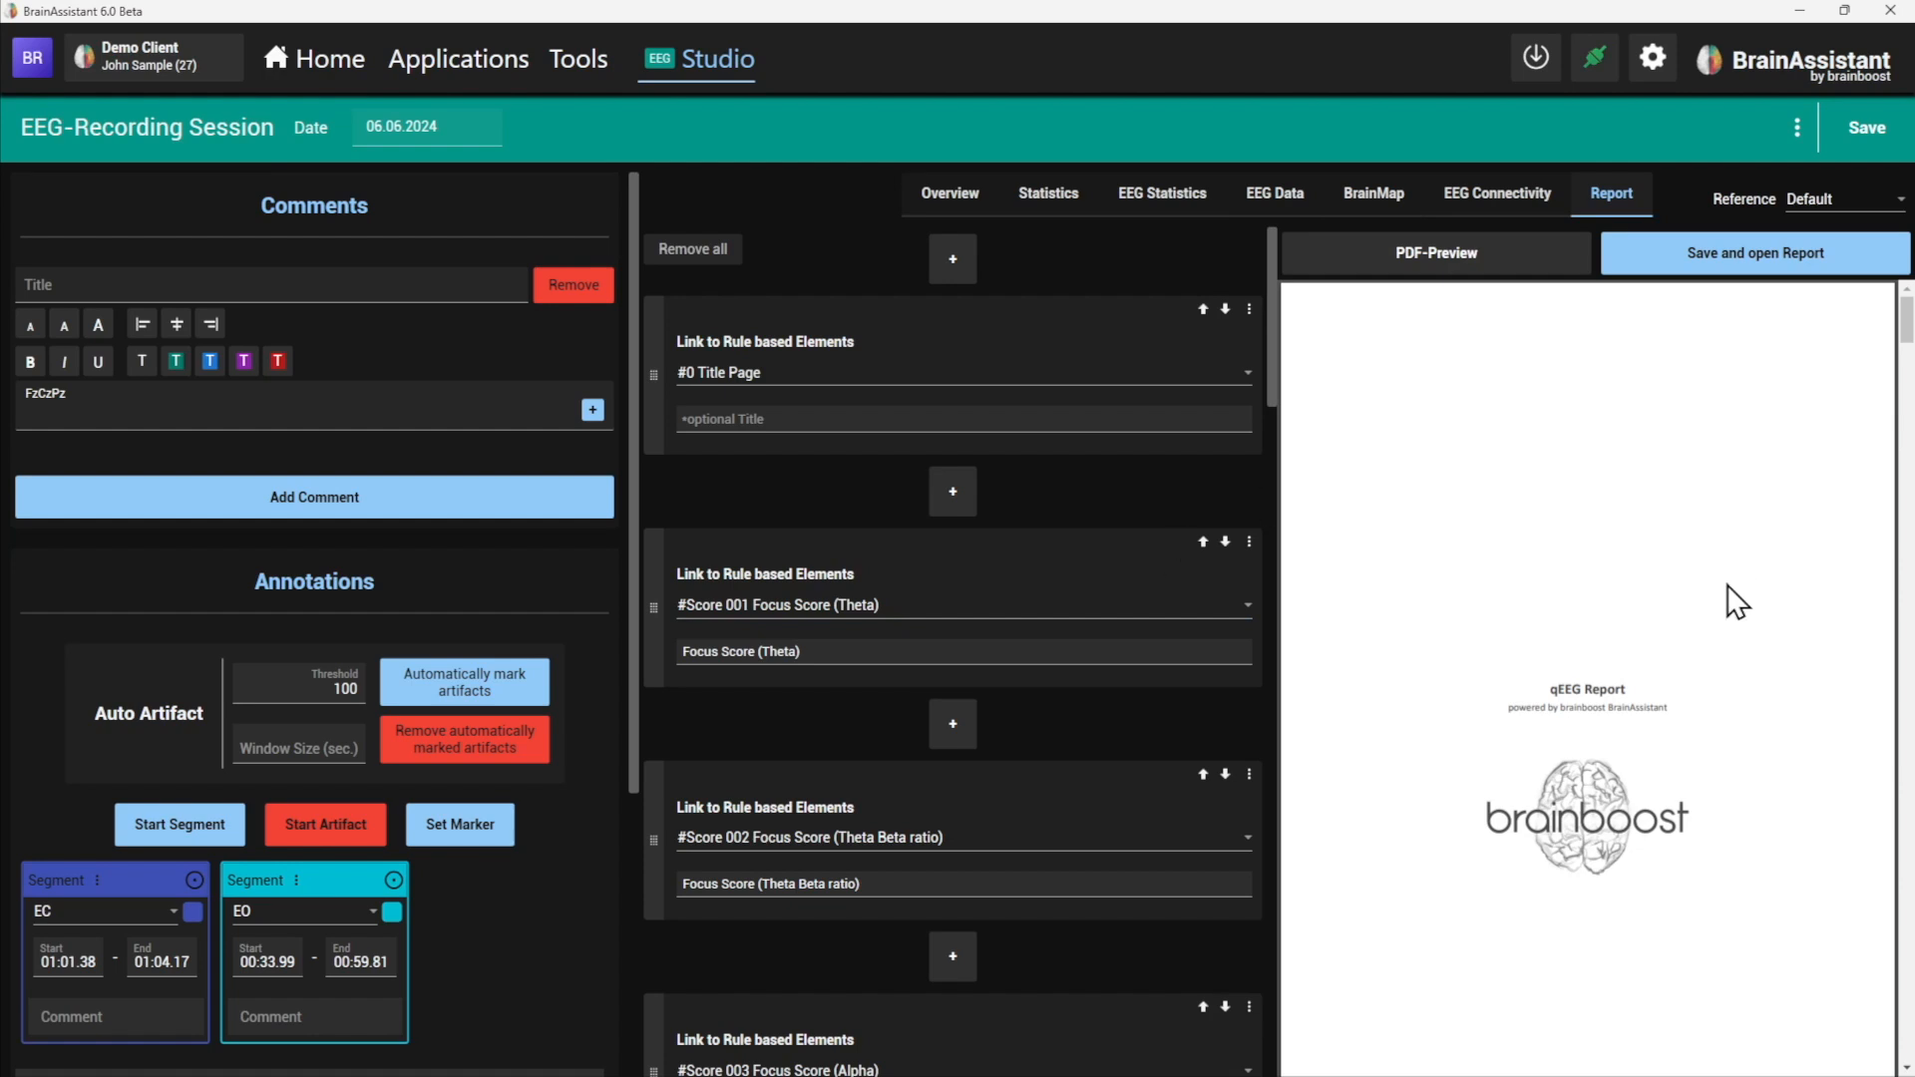
- Examine the title page and the Focus Score (Theta) page in the report's PDF preview
scroll(1584, 554, down, 5)
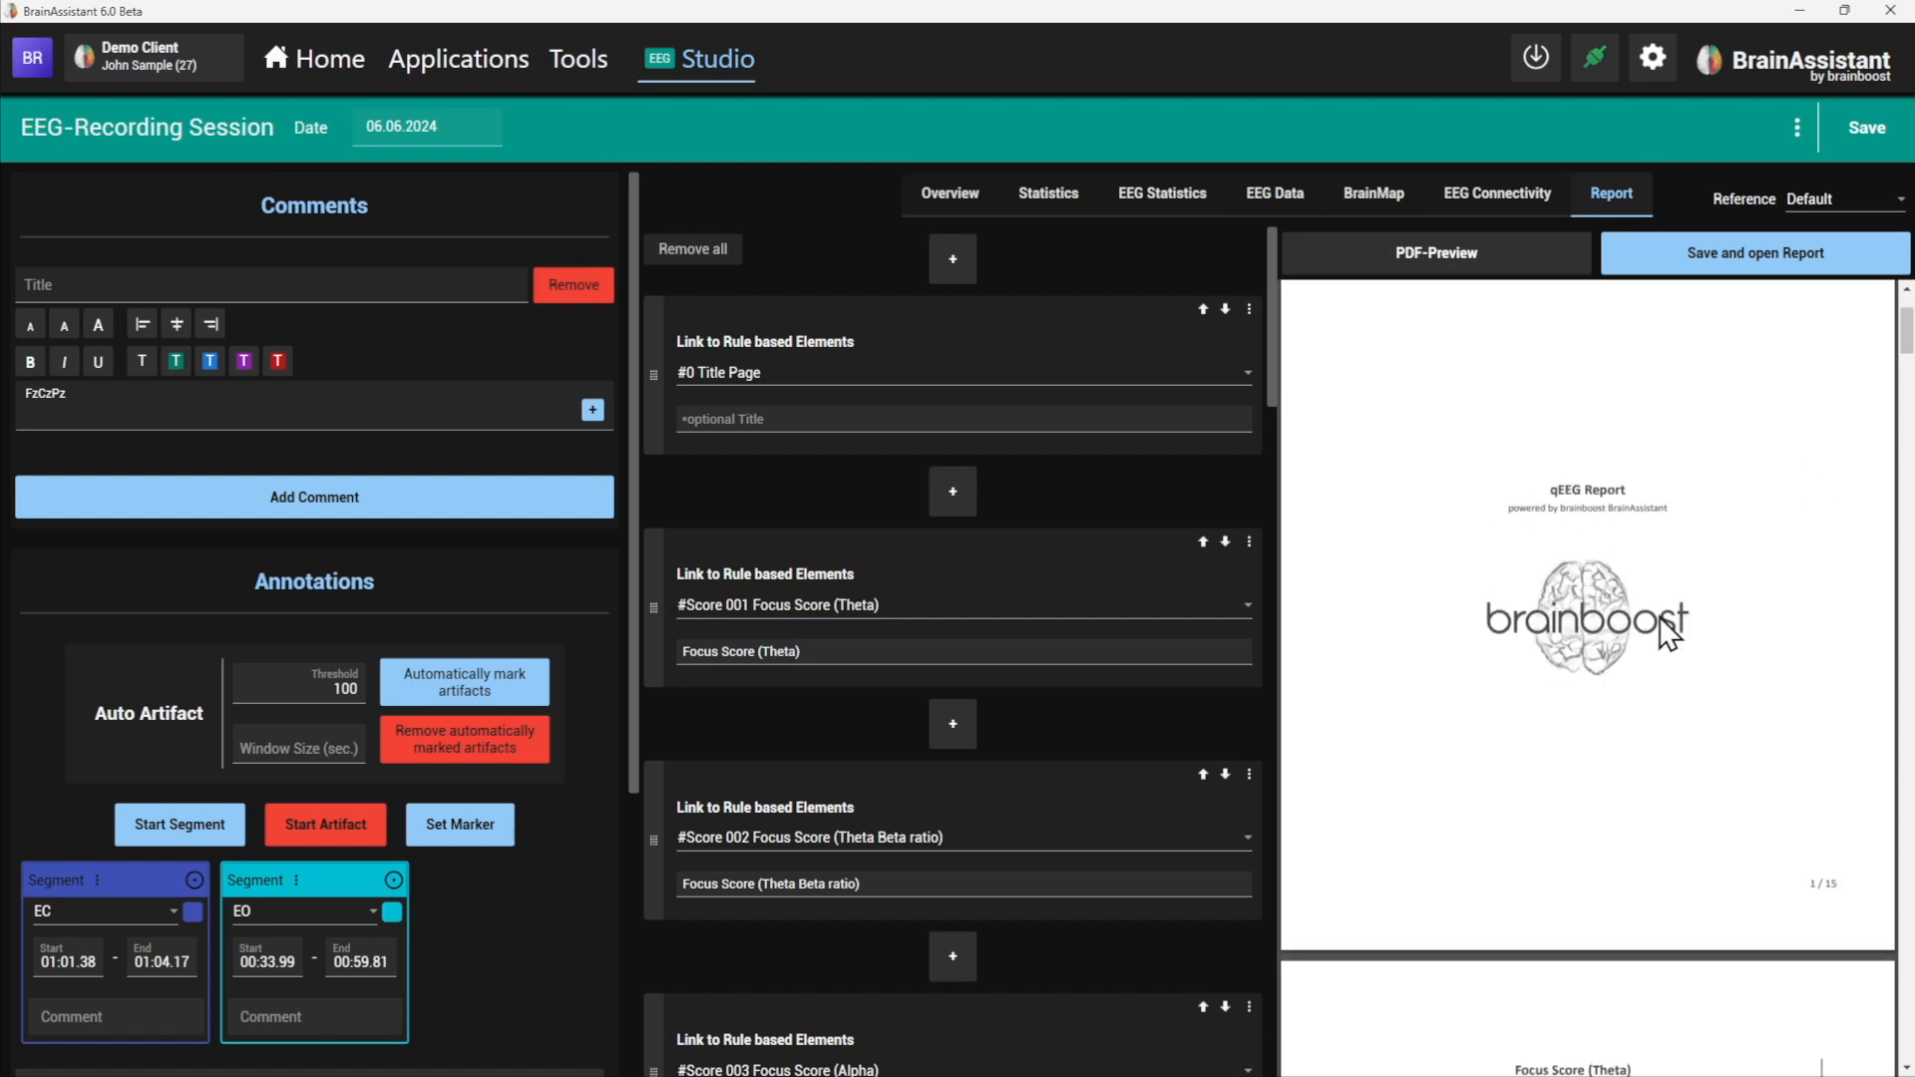
scroll(1655, 607, down, 4)
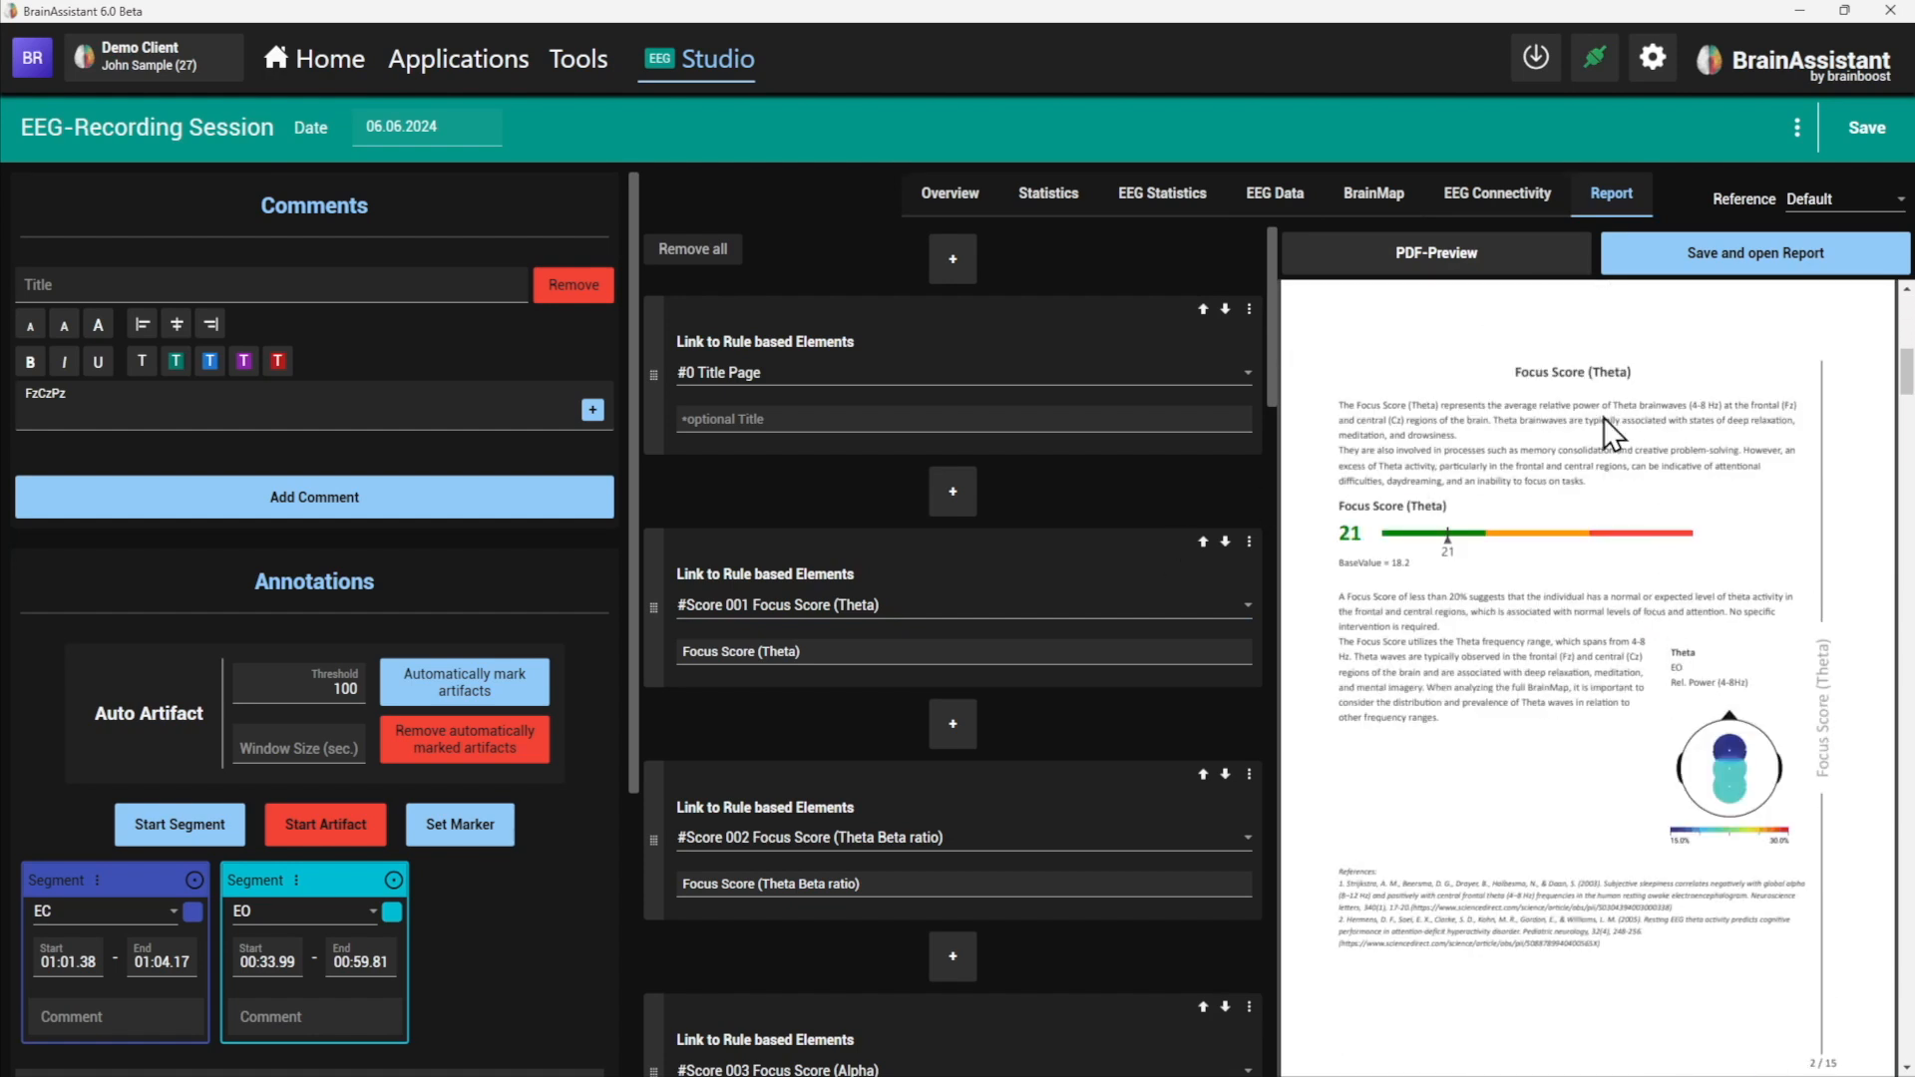
scroll(1602, 417, up, 8)
scroll(1594, 416, down, 2)
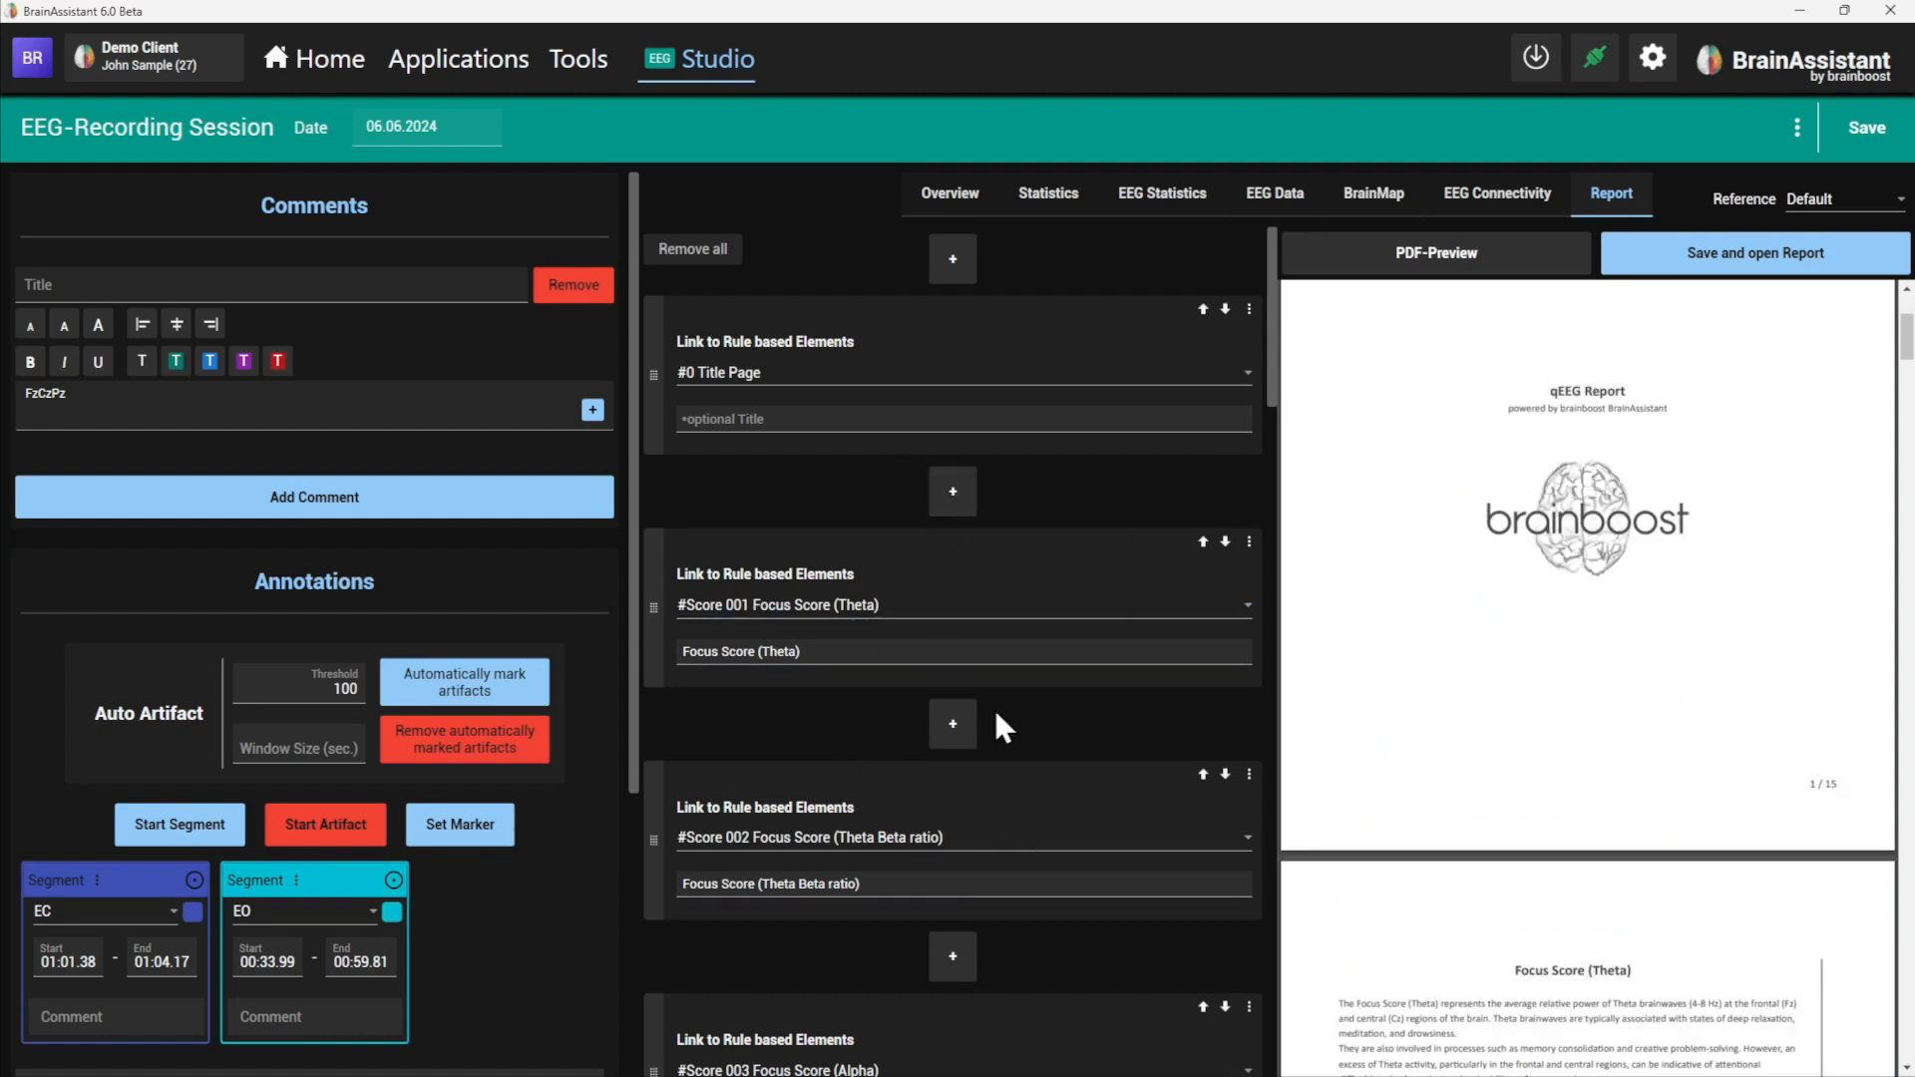
scroll(1609, 589, down, 6)
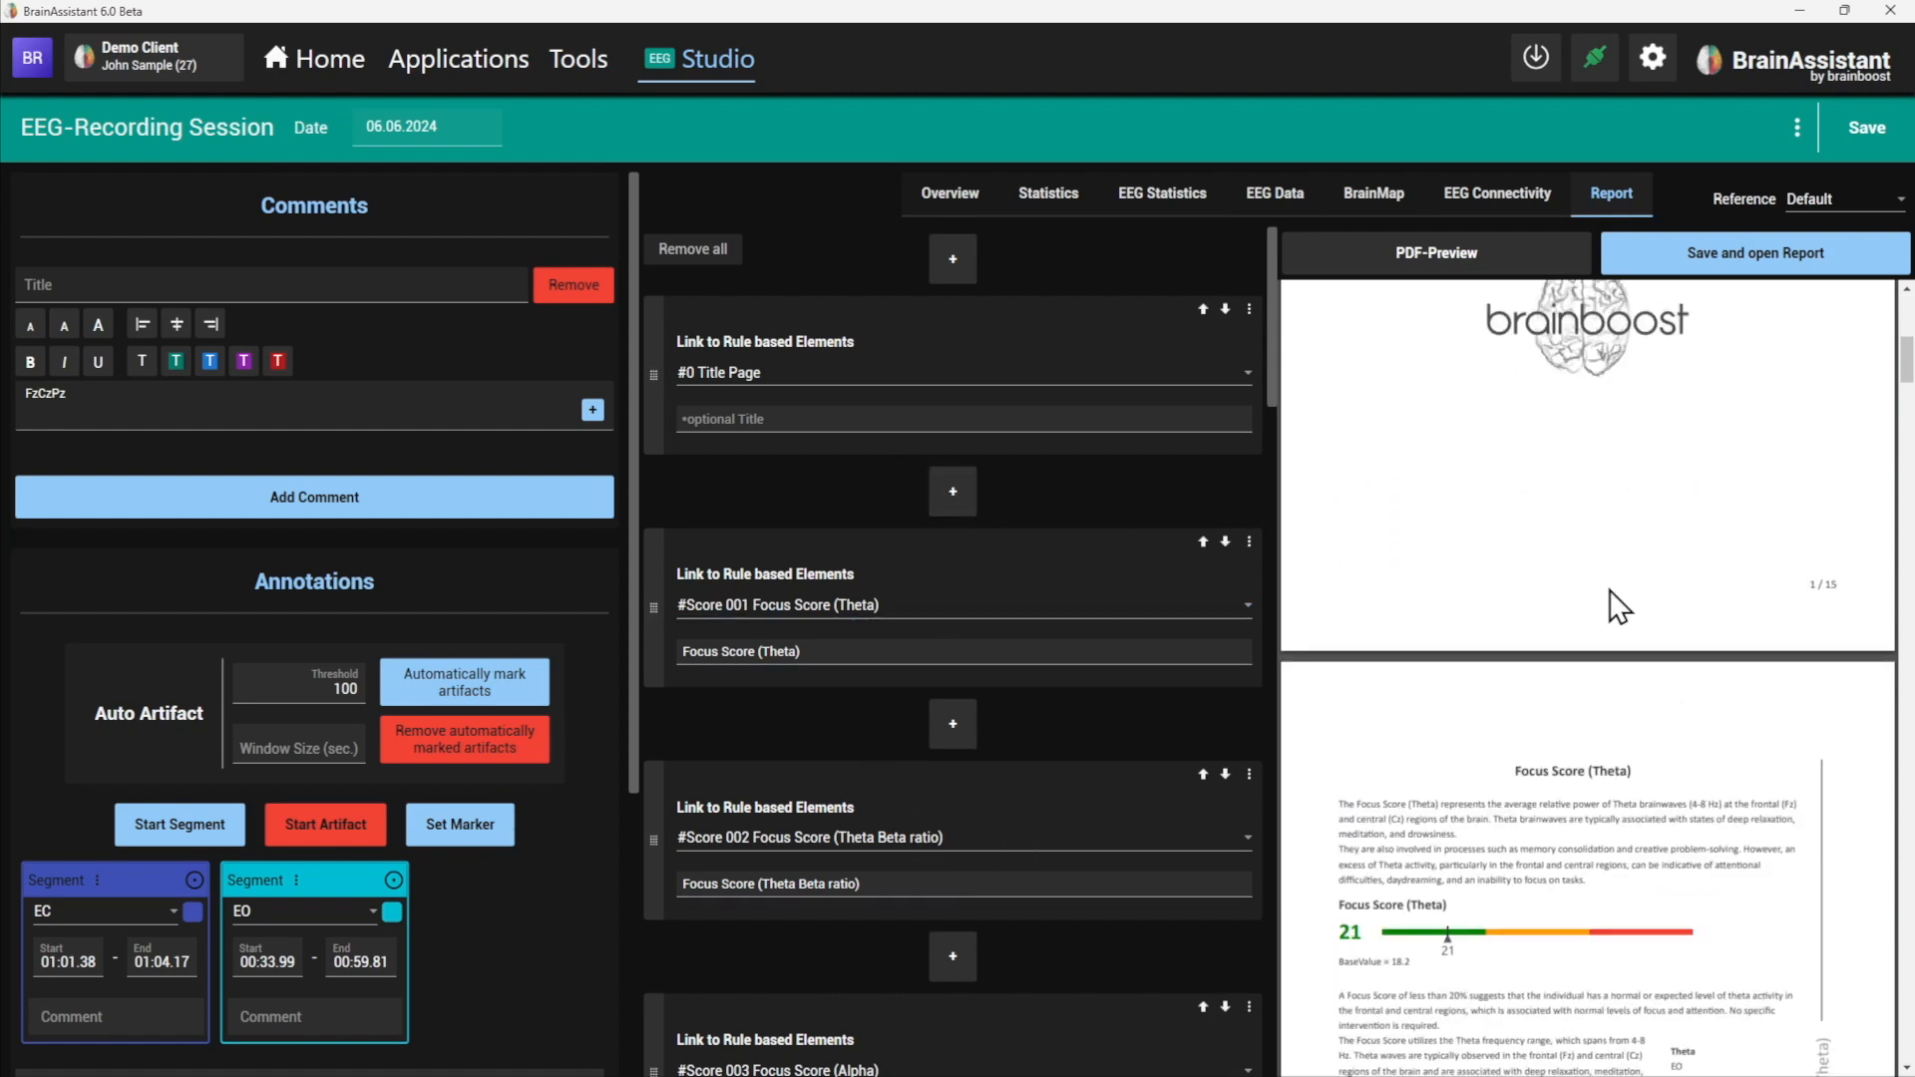
scroll(1602, 579, up, 6)
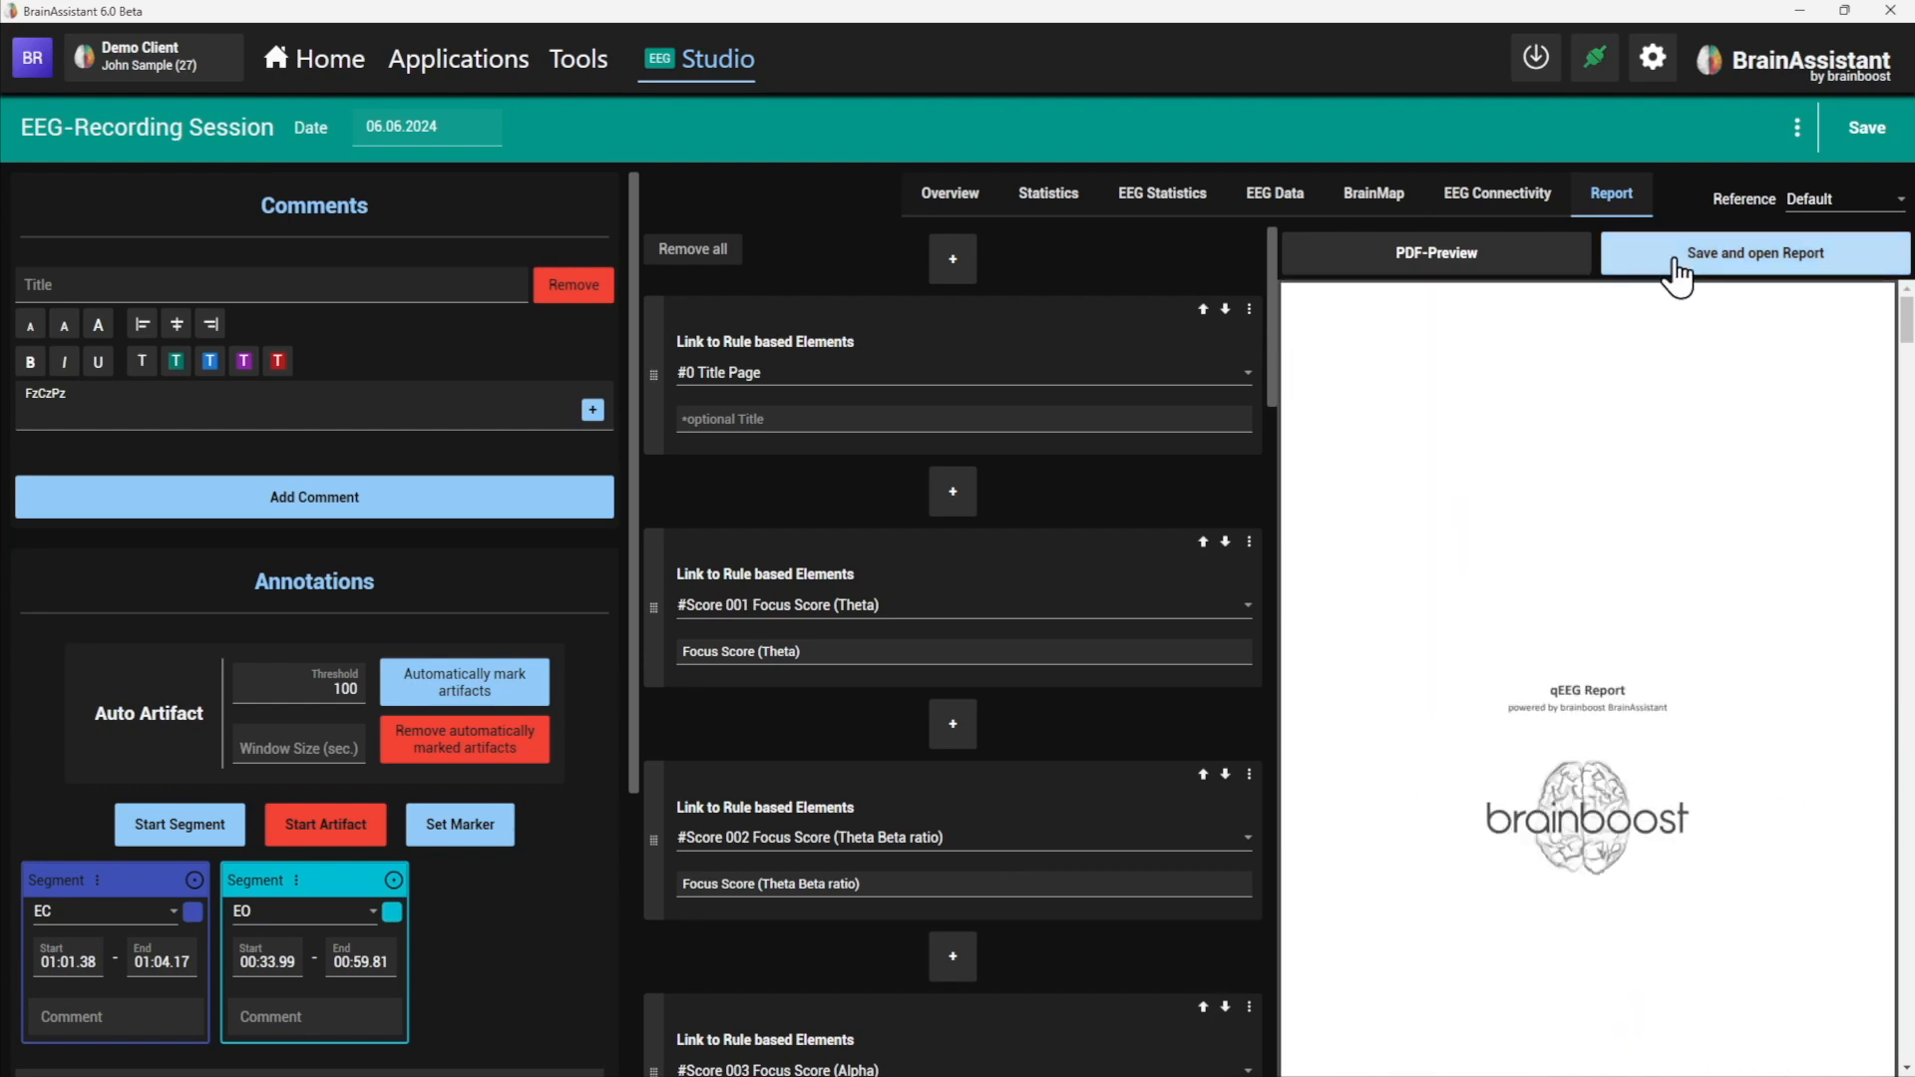
scroll(1515, 660, down, 6)
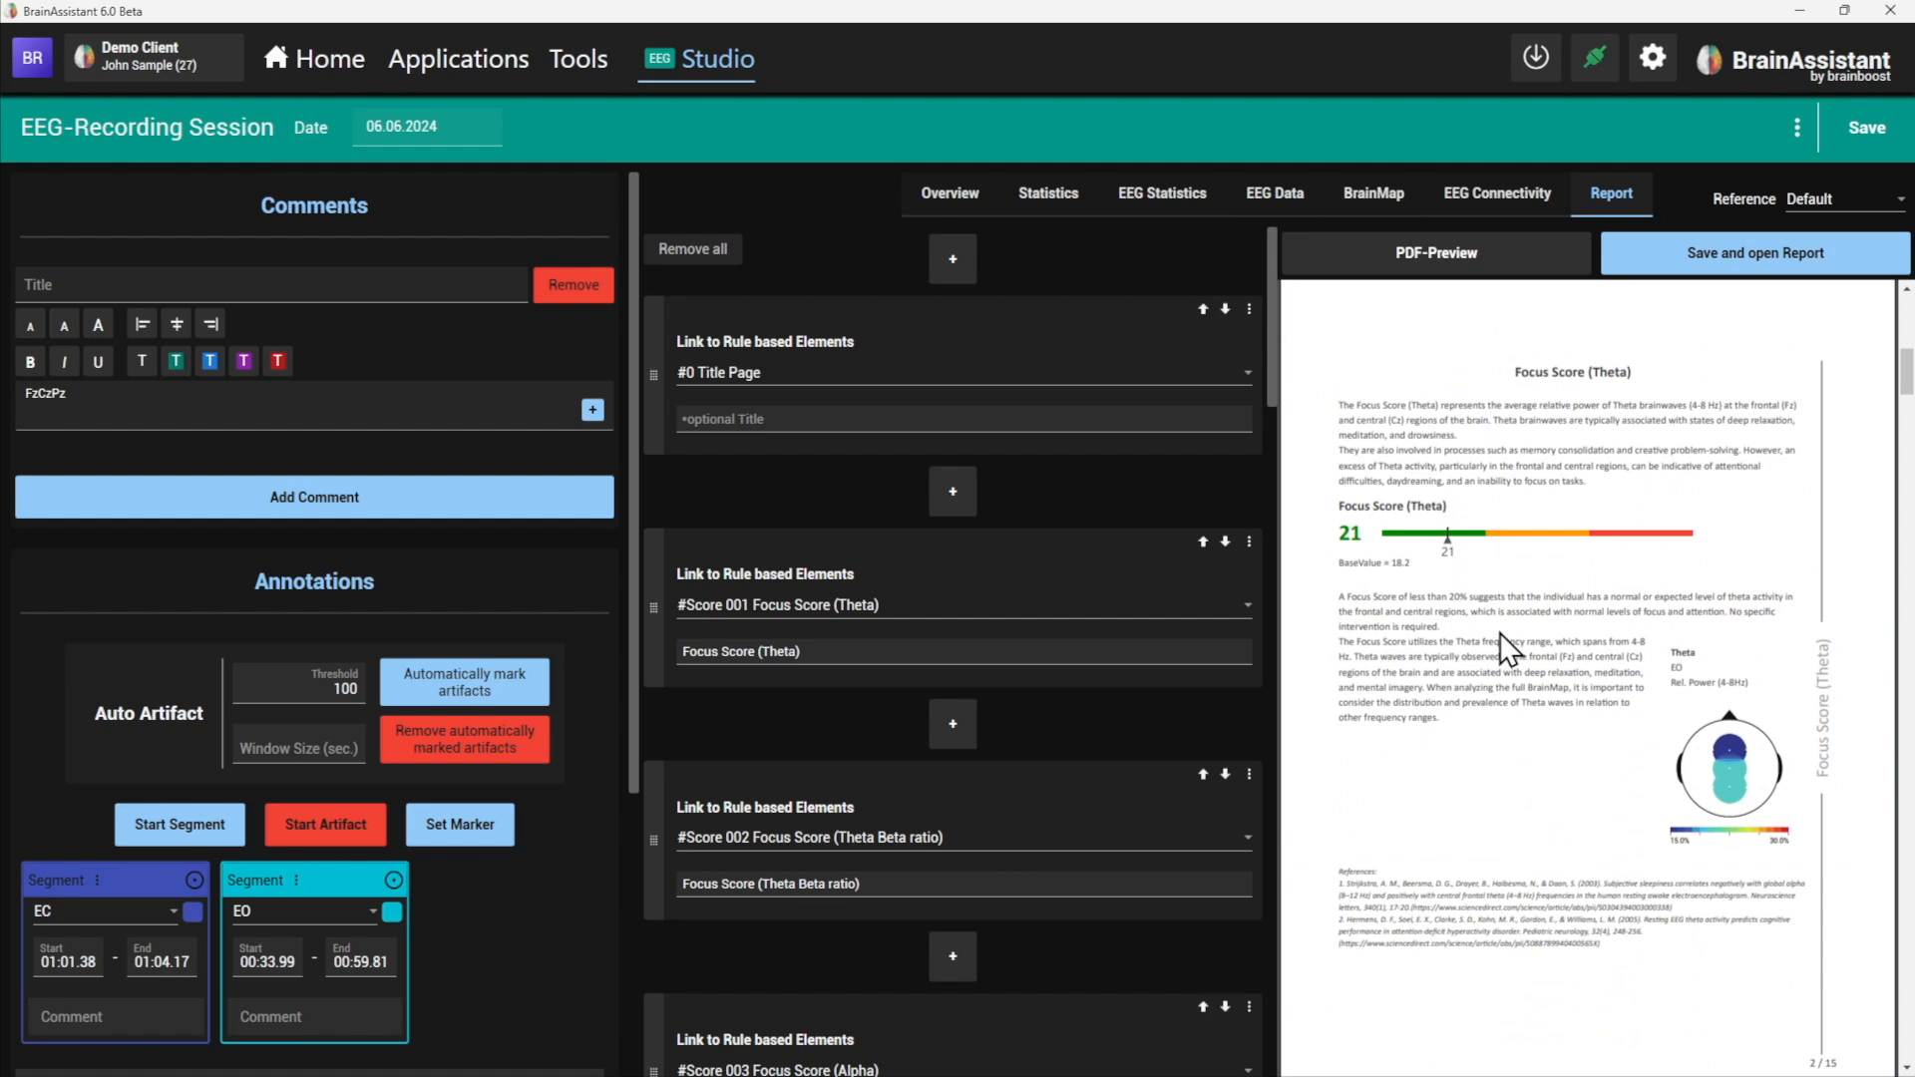
scroll(1476, 627, up, 6)
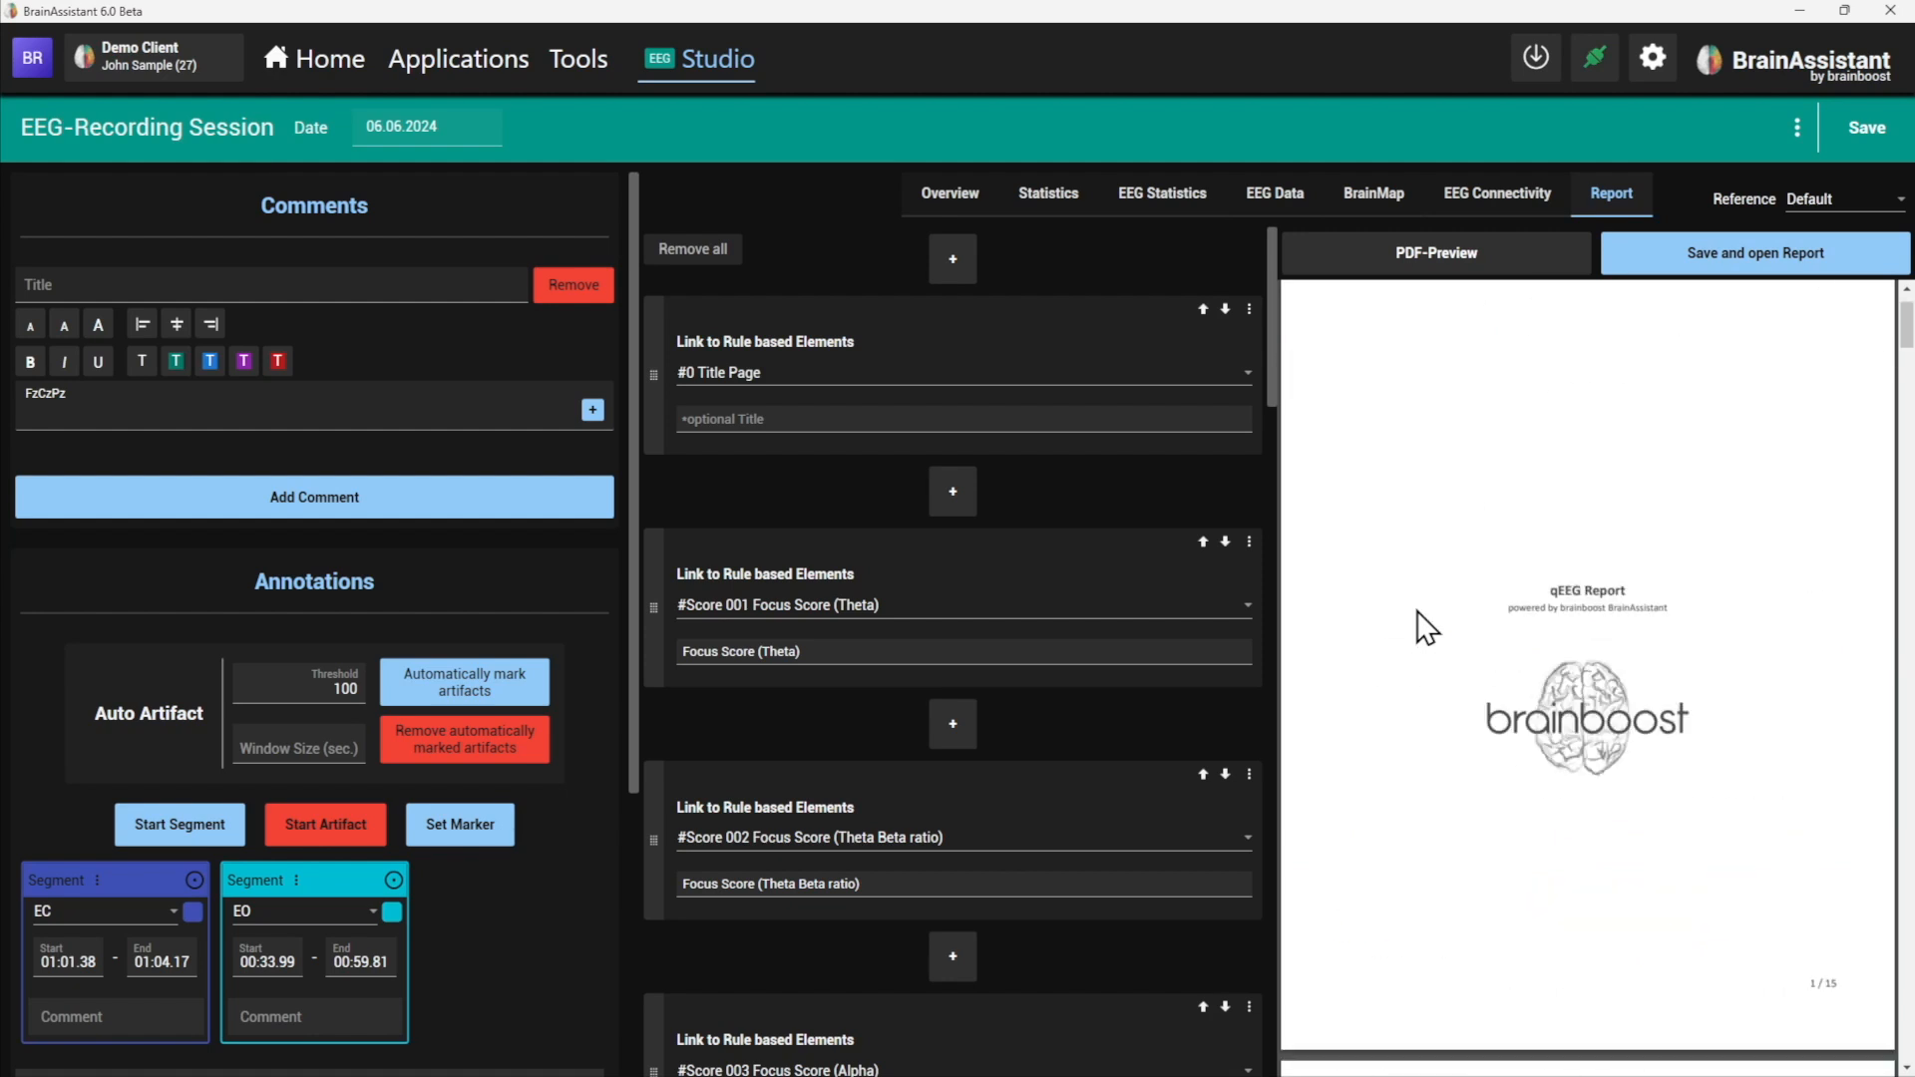
- Insert a text element reading "Hello abc" directly after the title page in the report
click(956, 489)
click(931, 571)
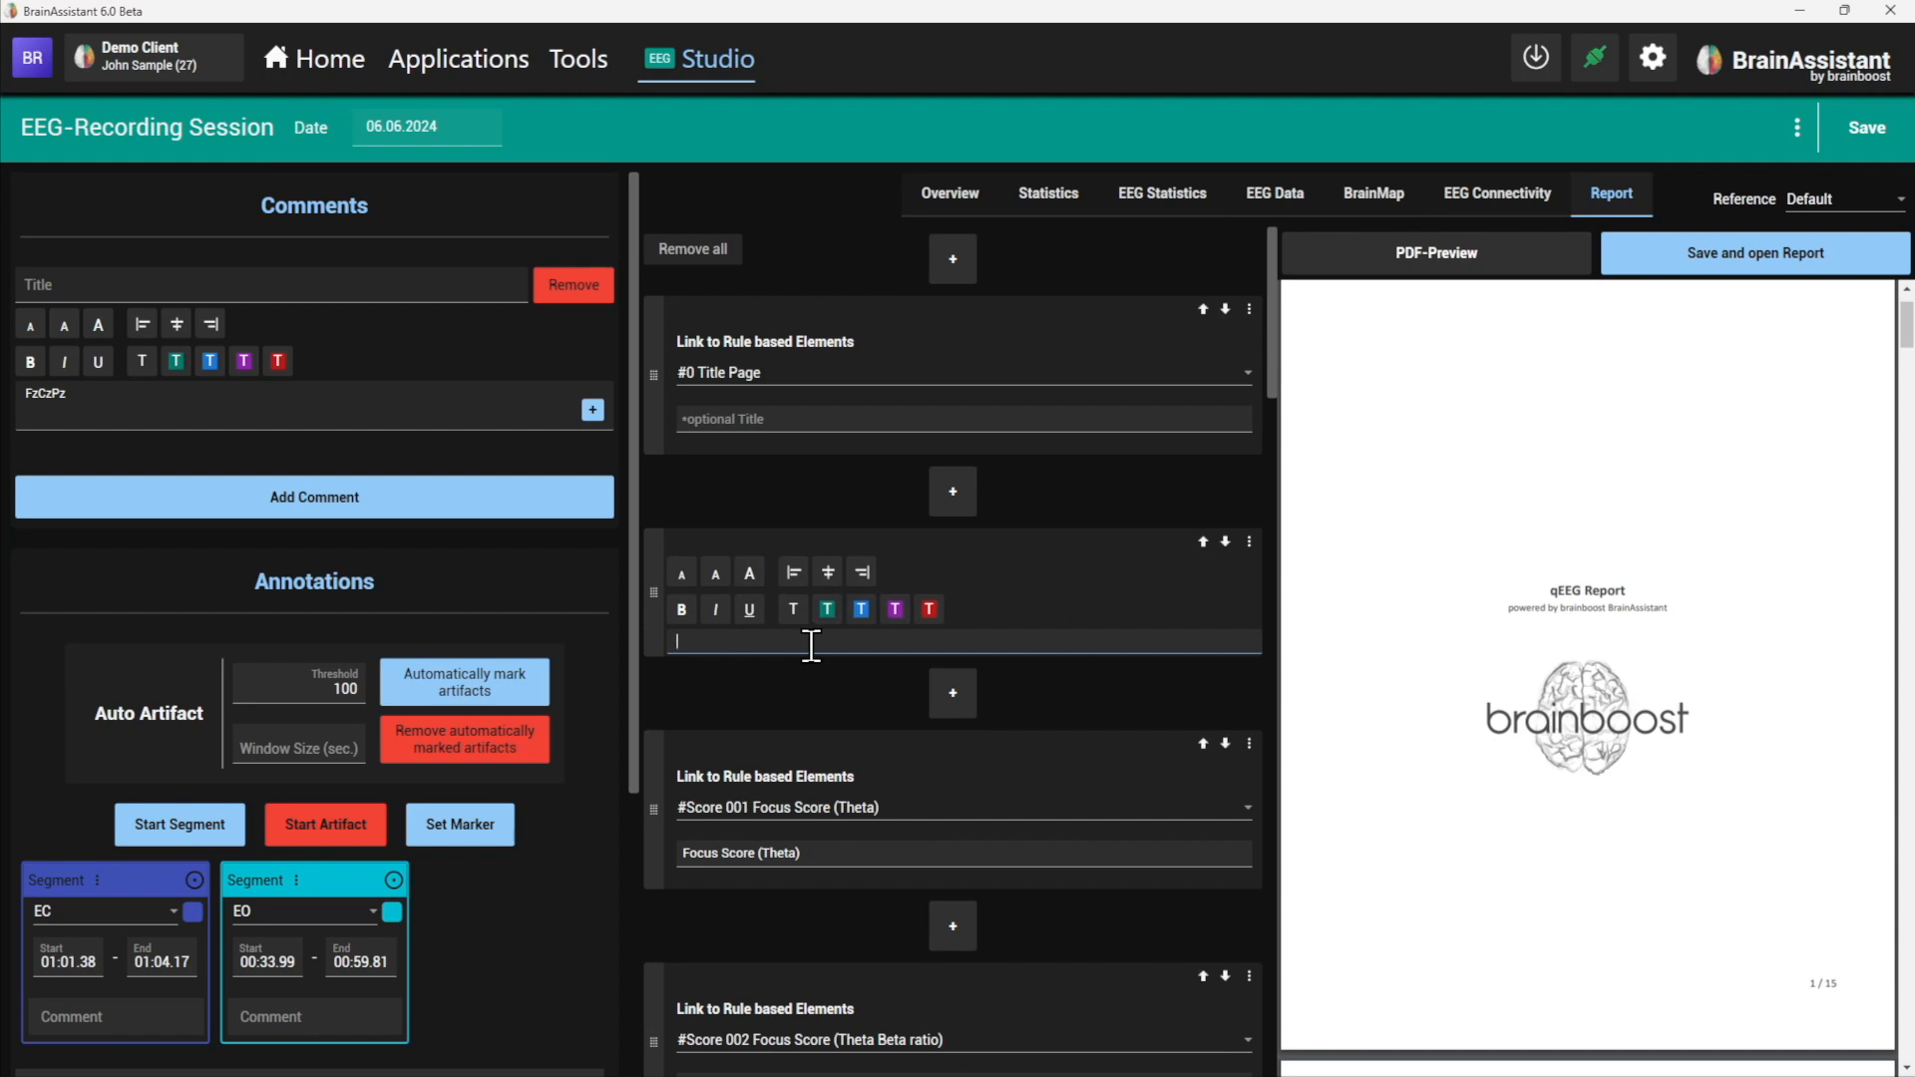
text(Hello abc)
- Add a set of Relative Power BrainMaps for the EC segment to the session's BrainMap view
click(1374, 196)
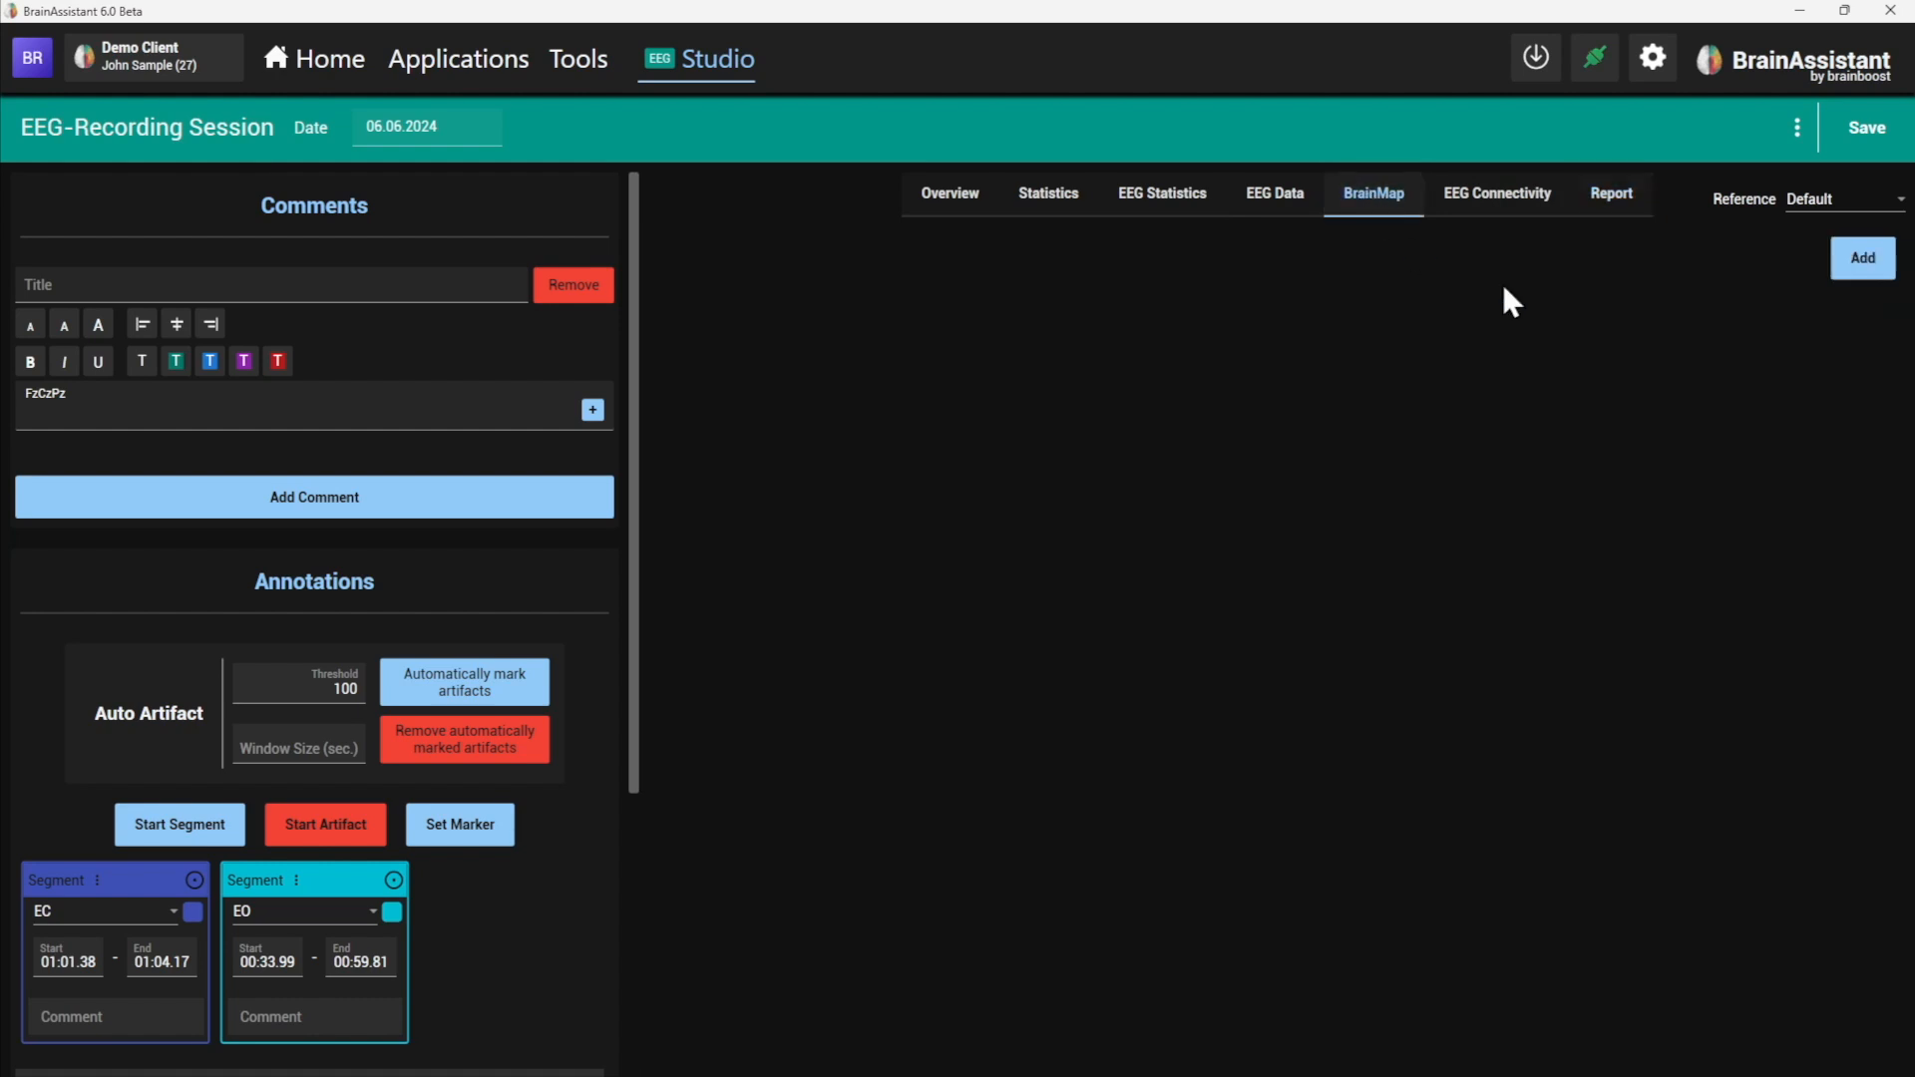
click(1866, 271)
click(1795, 415)
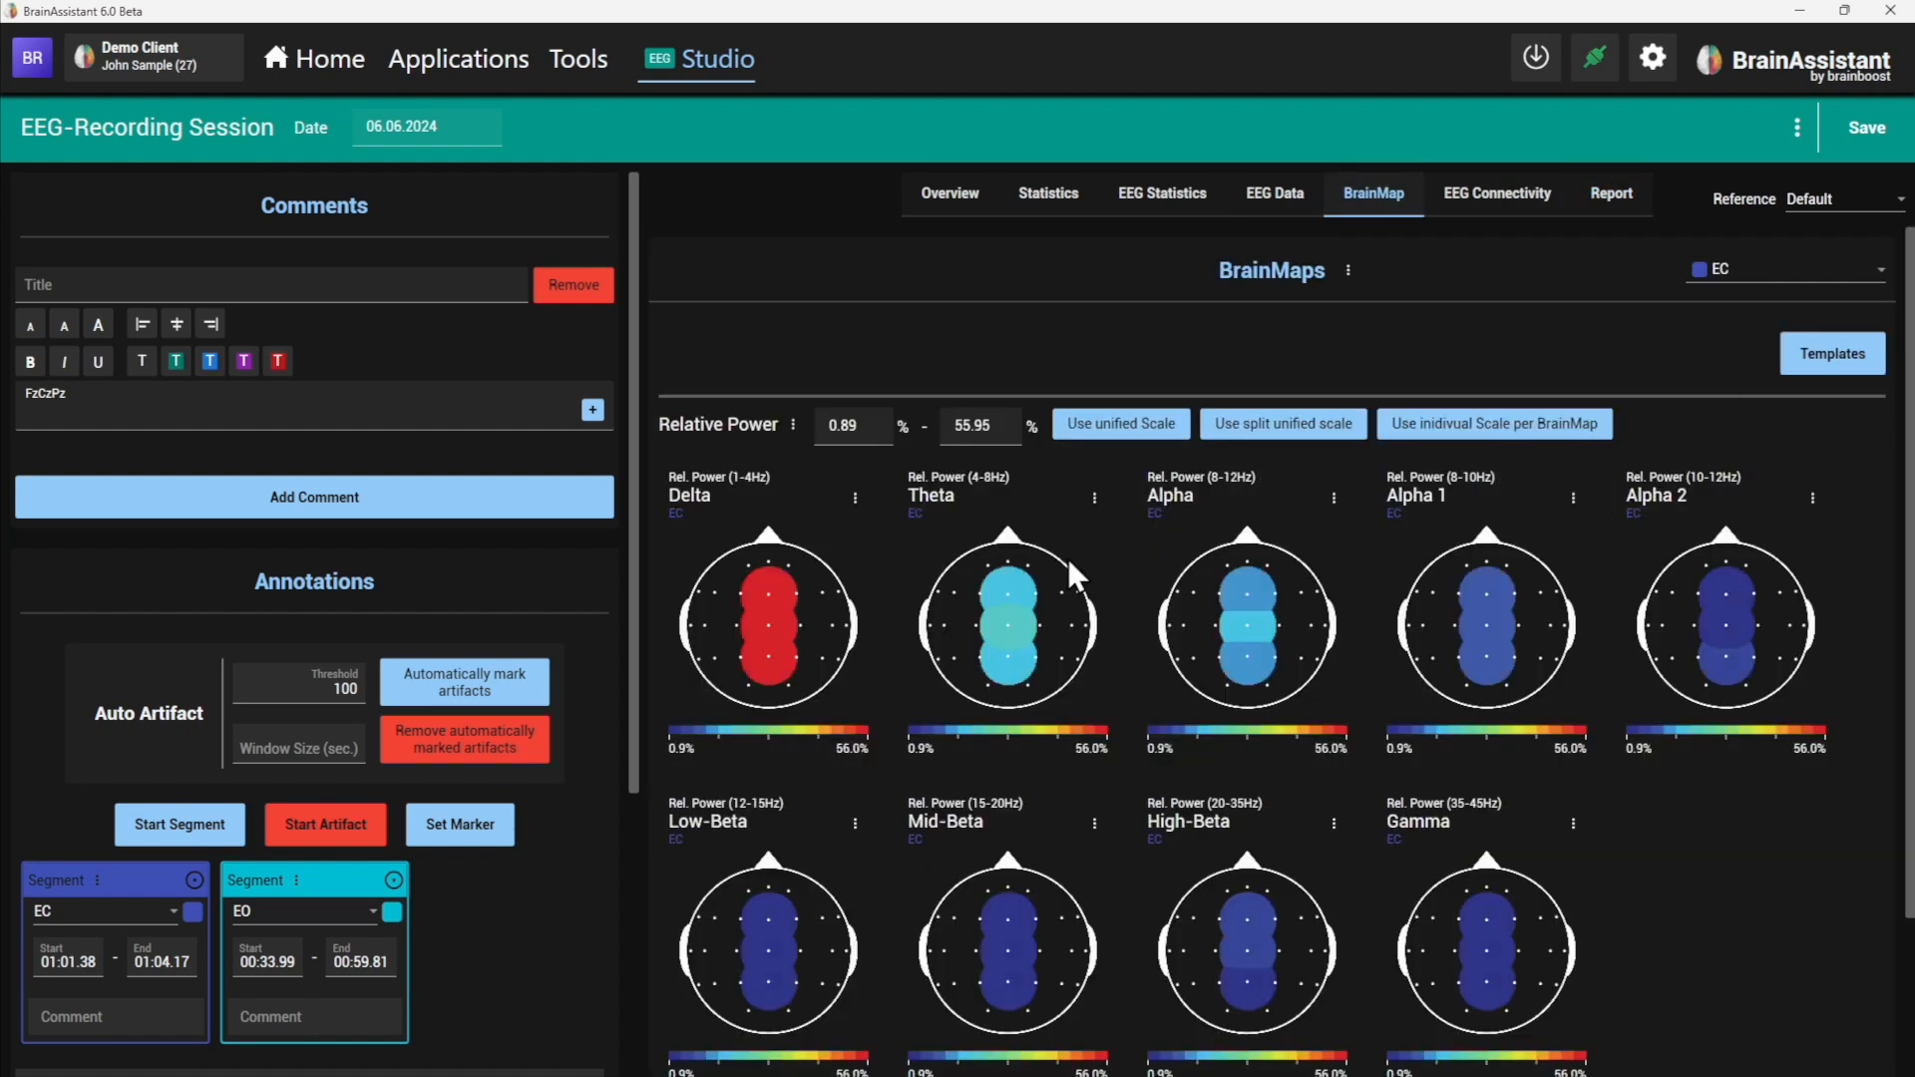
- Set the upper limit of the Relative Power scale to 21.45 % and add the BrainMaps to the report
click(982, 426)
scroll(980, 426, down, 20)
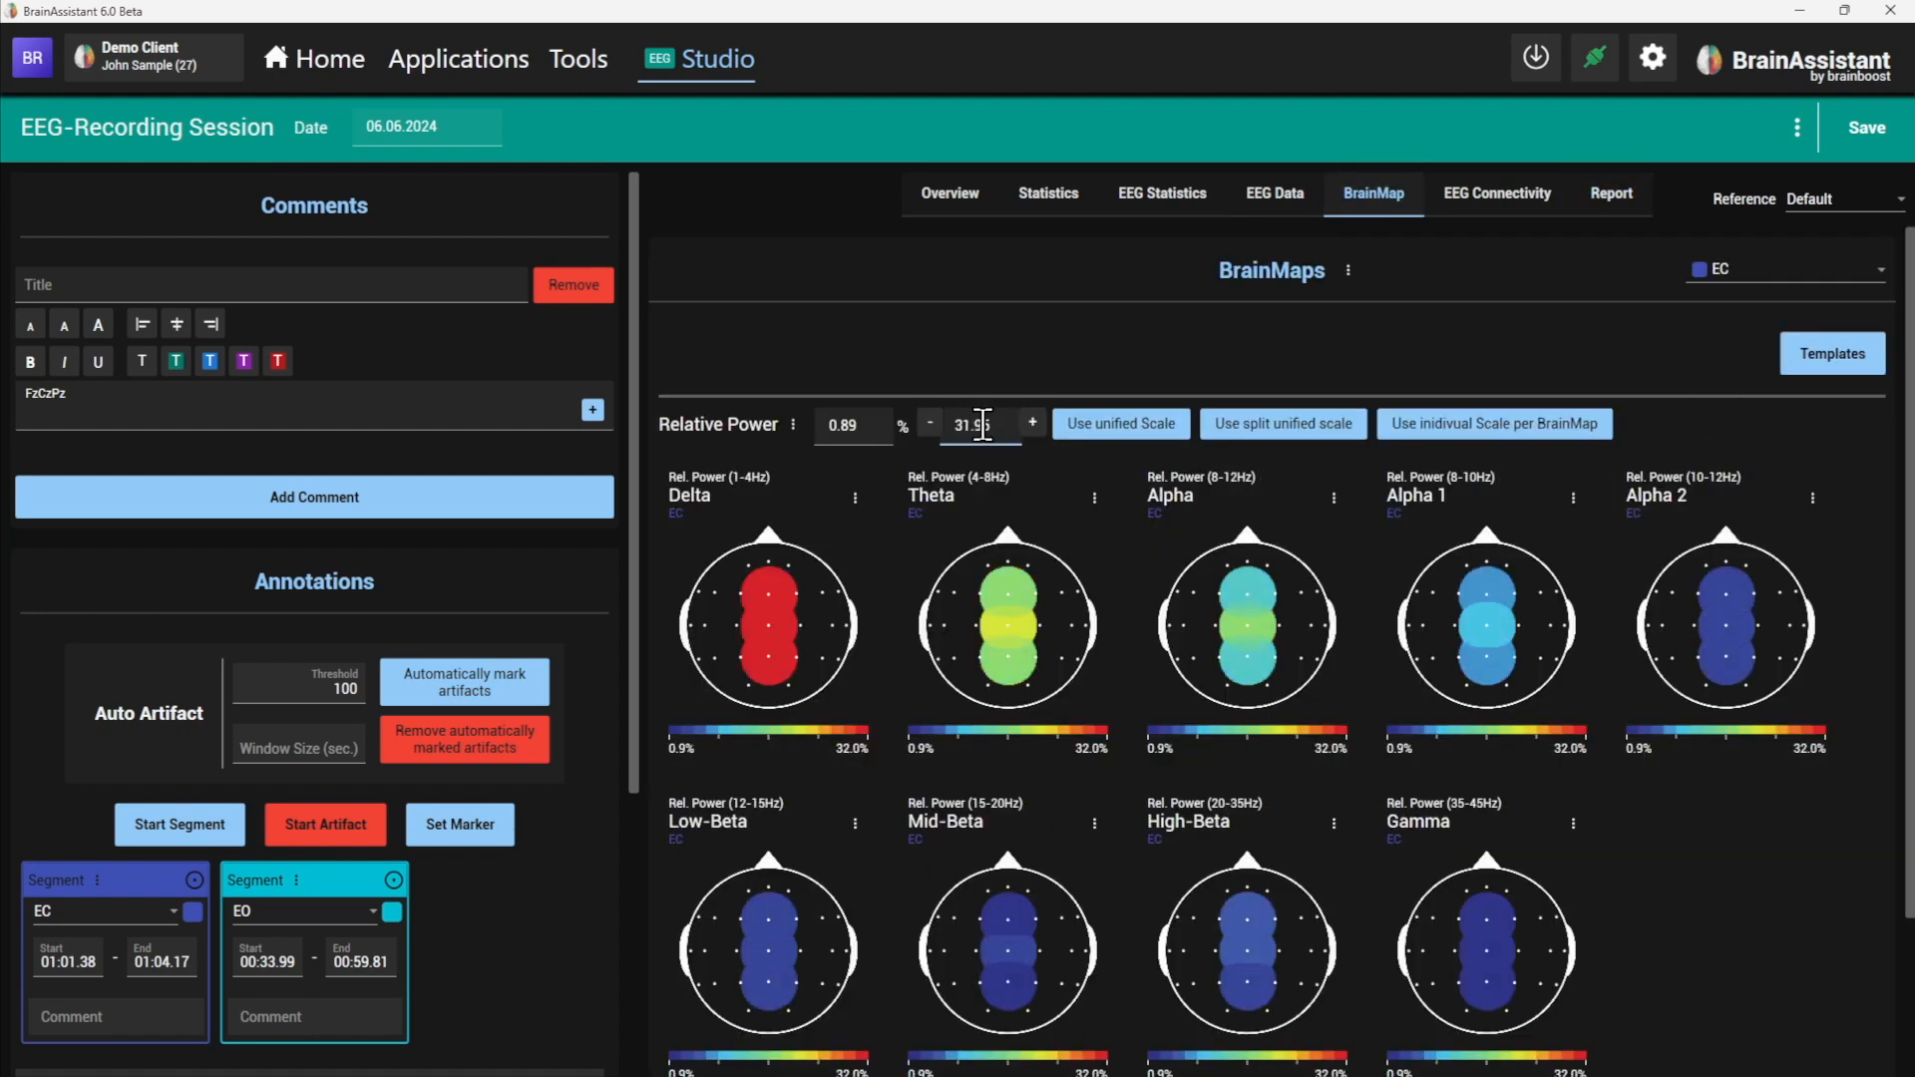
scroll(983, 425, down, 10)
click(1349, 270)
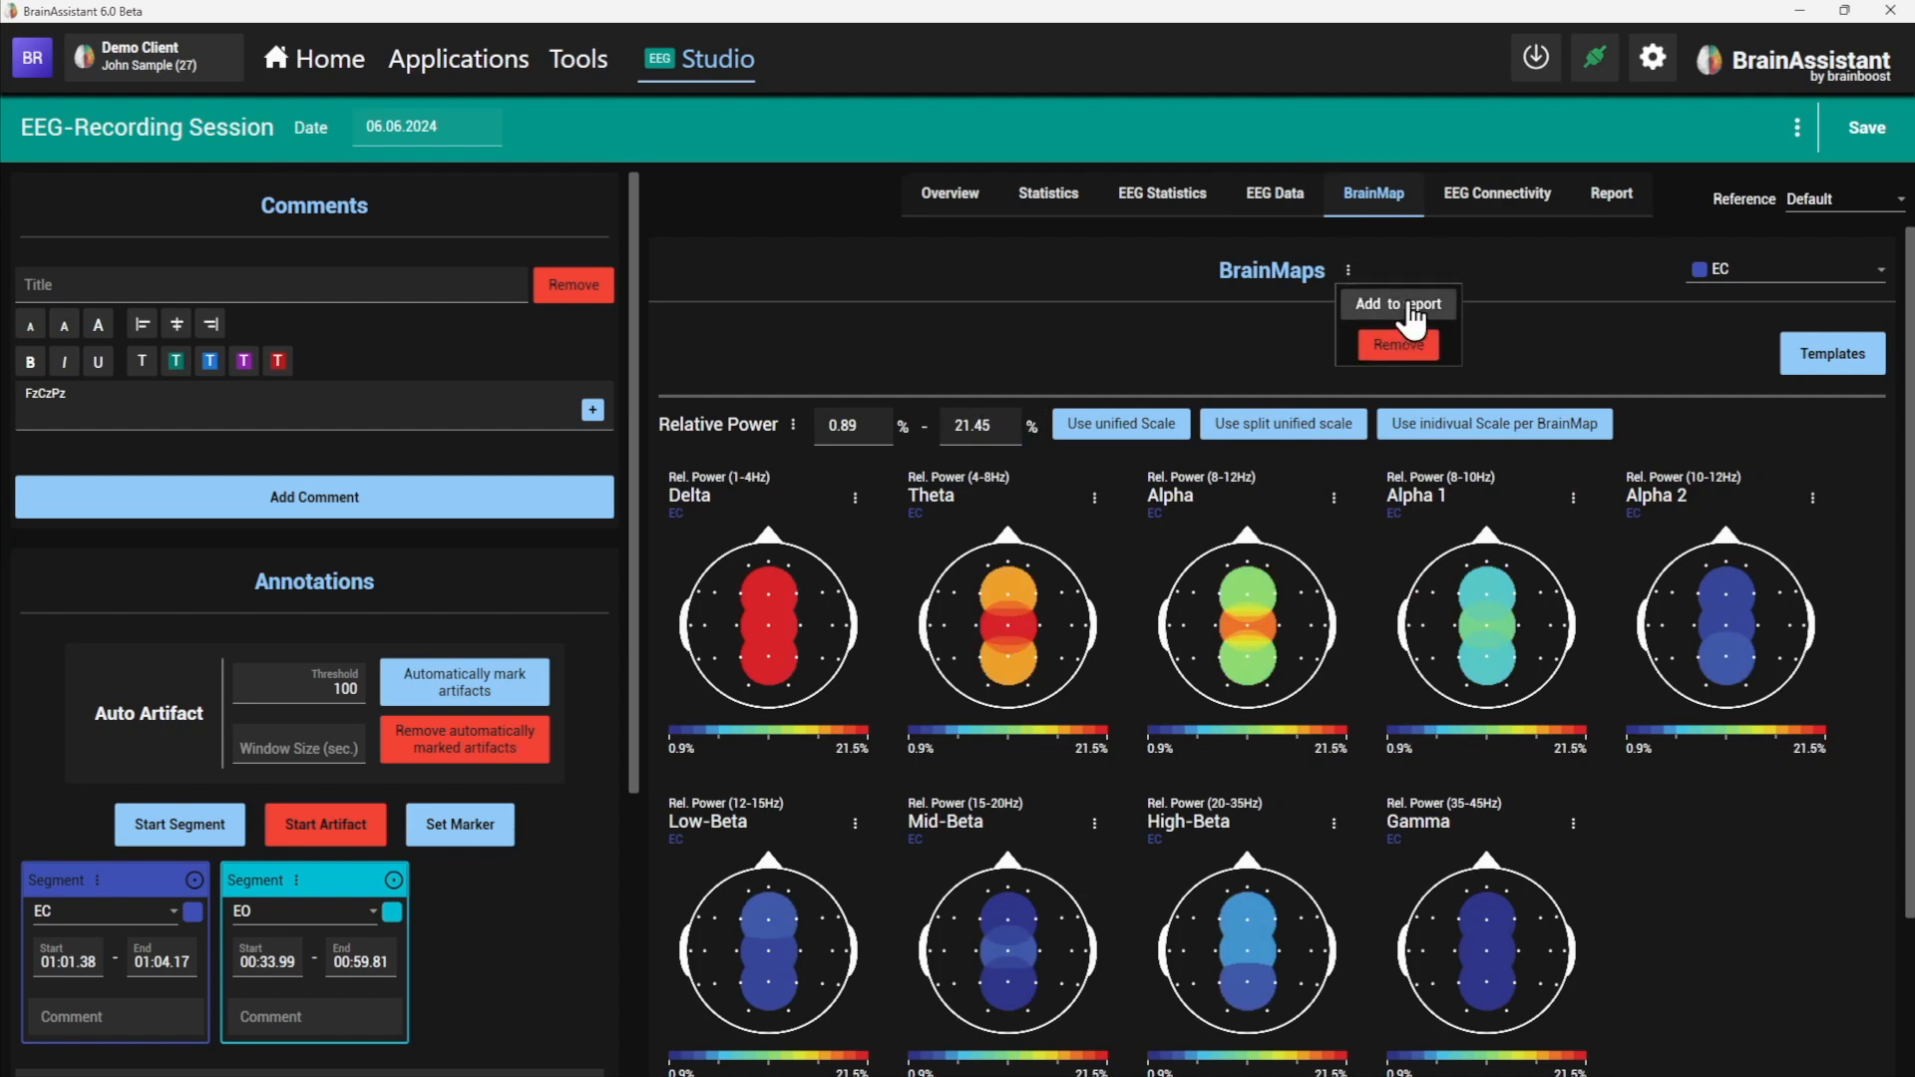
click(1409, 305)
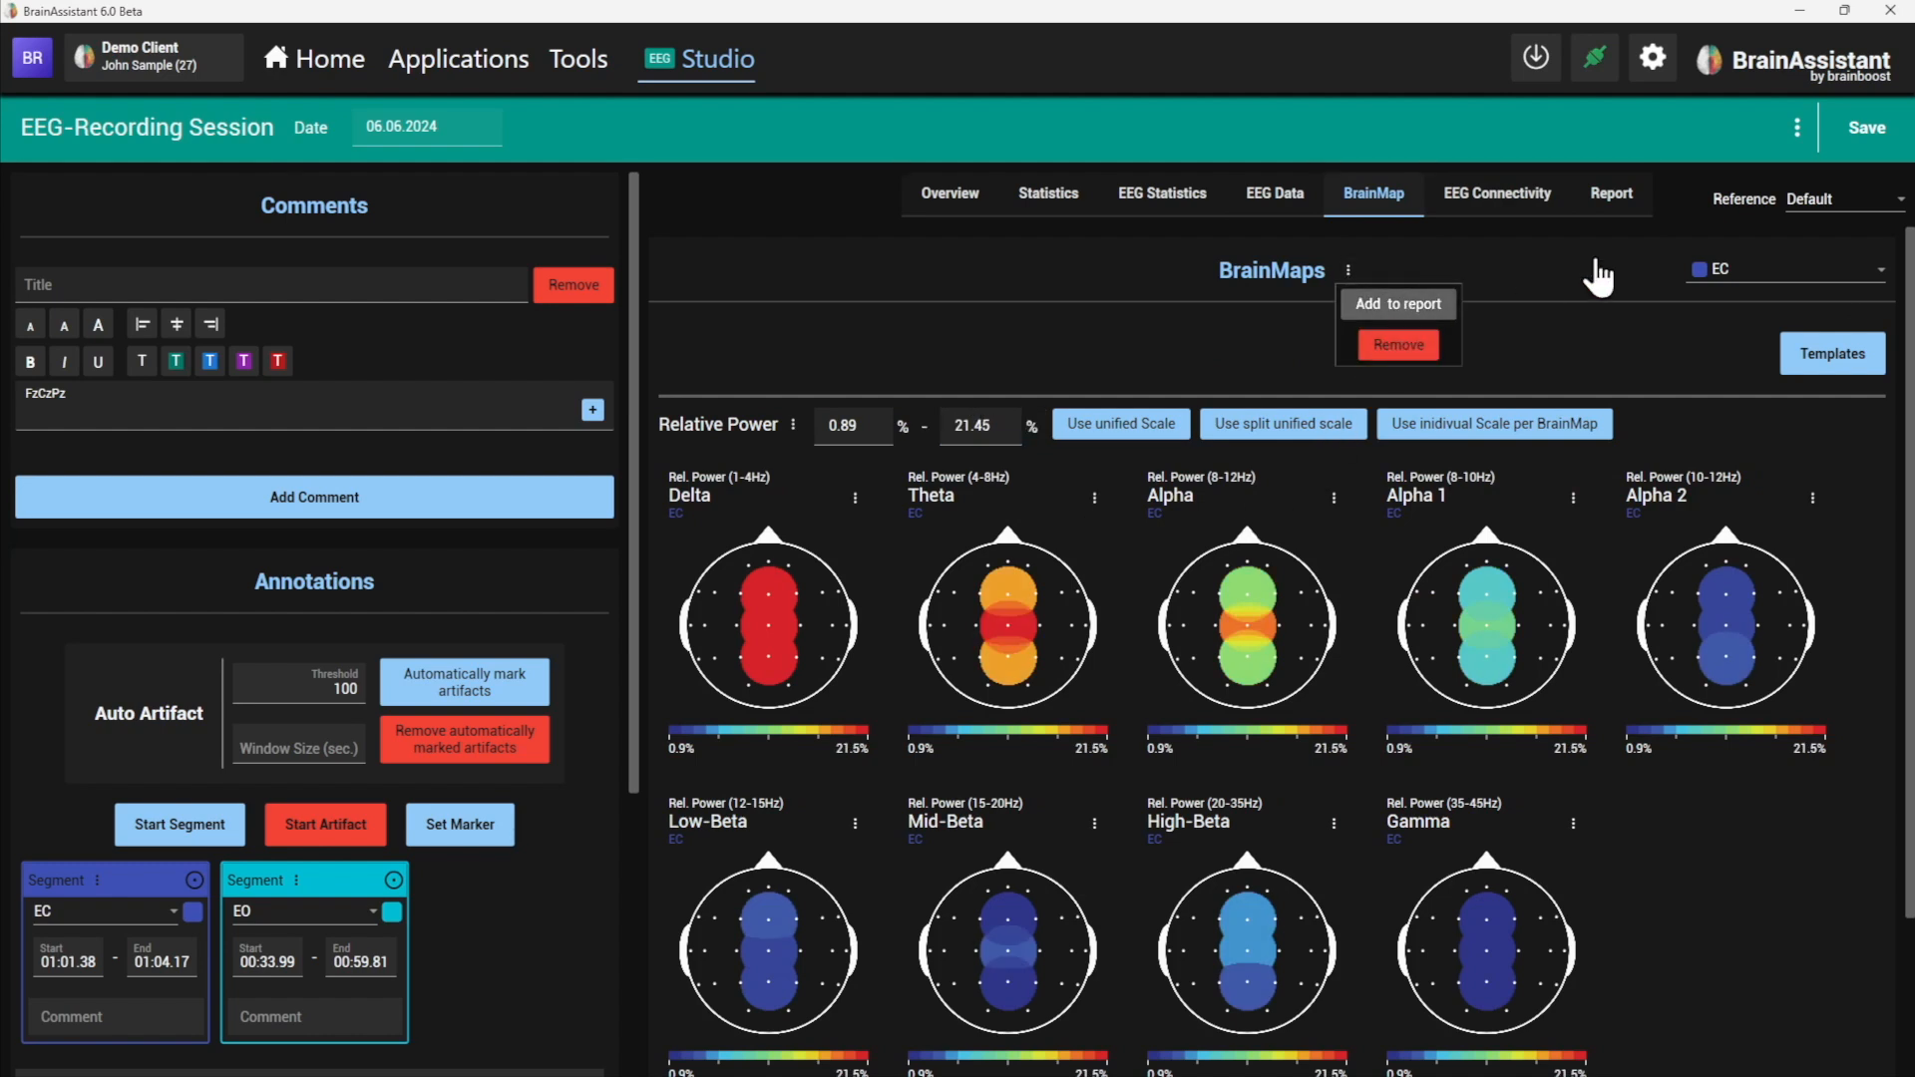
- Add the displayed EEG Data section with the end of EO and the EC segment to the report
click(1610, 195)
click(1275, 194)
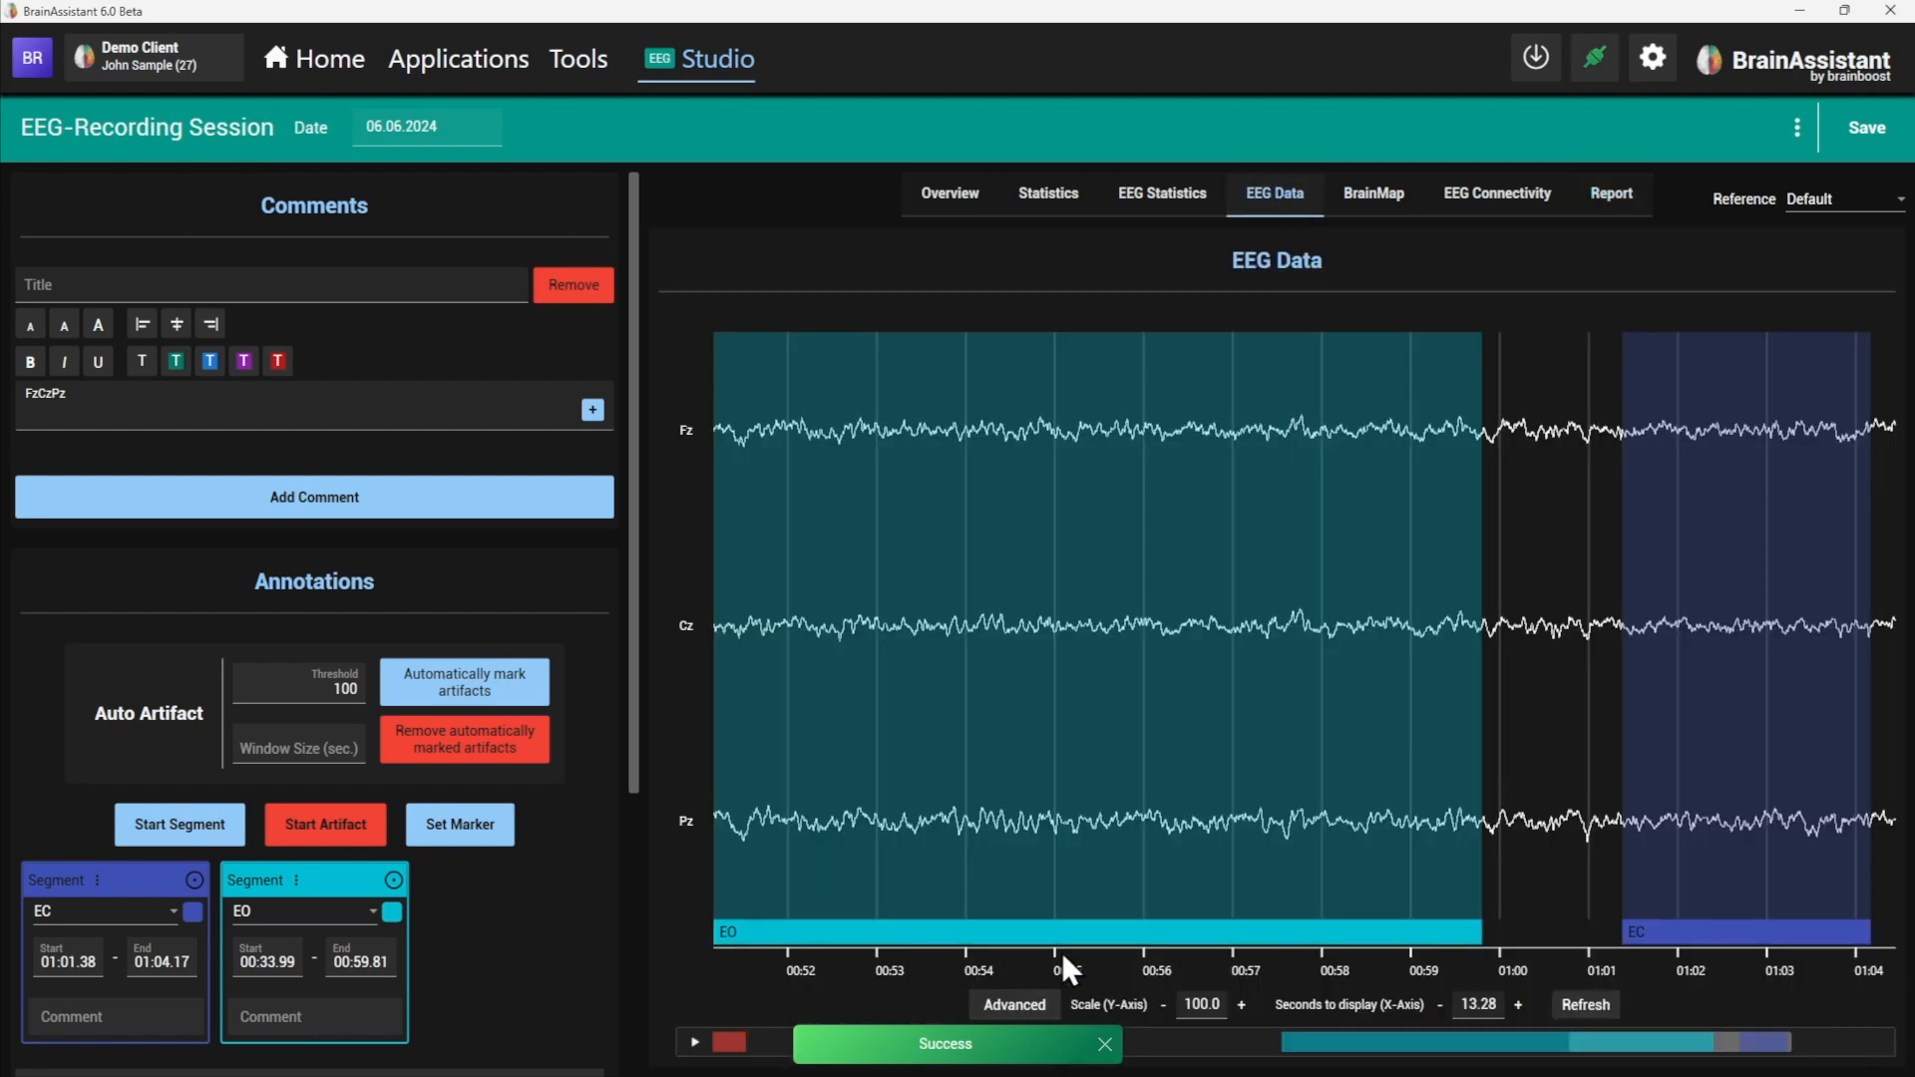
click(1013, 1003)
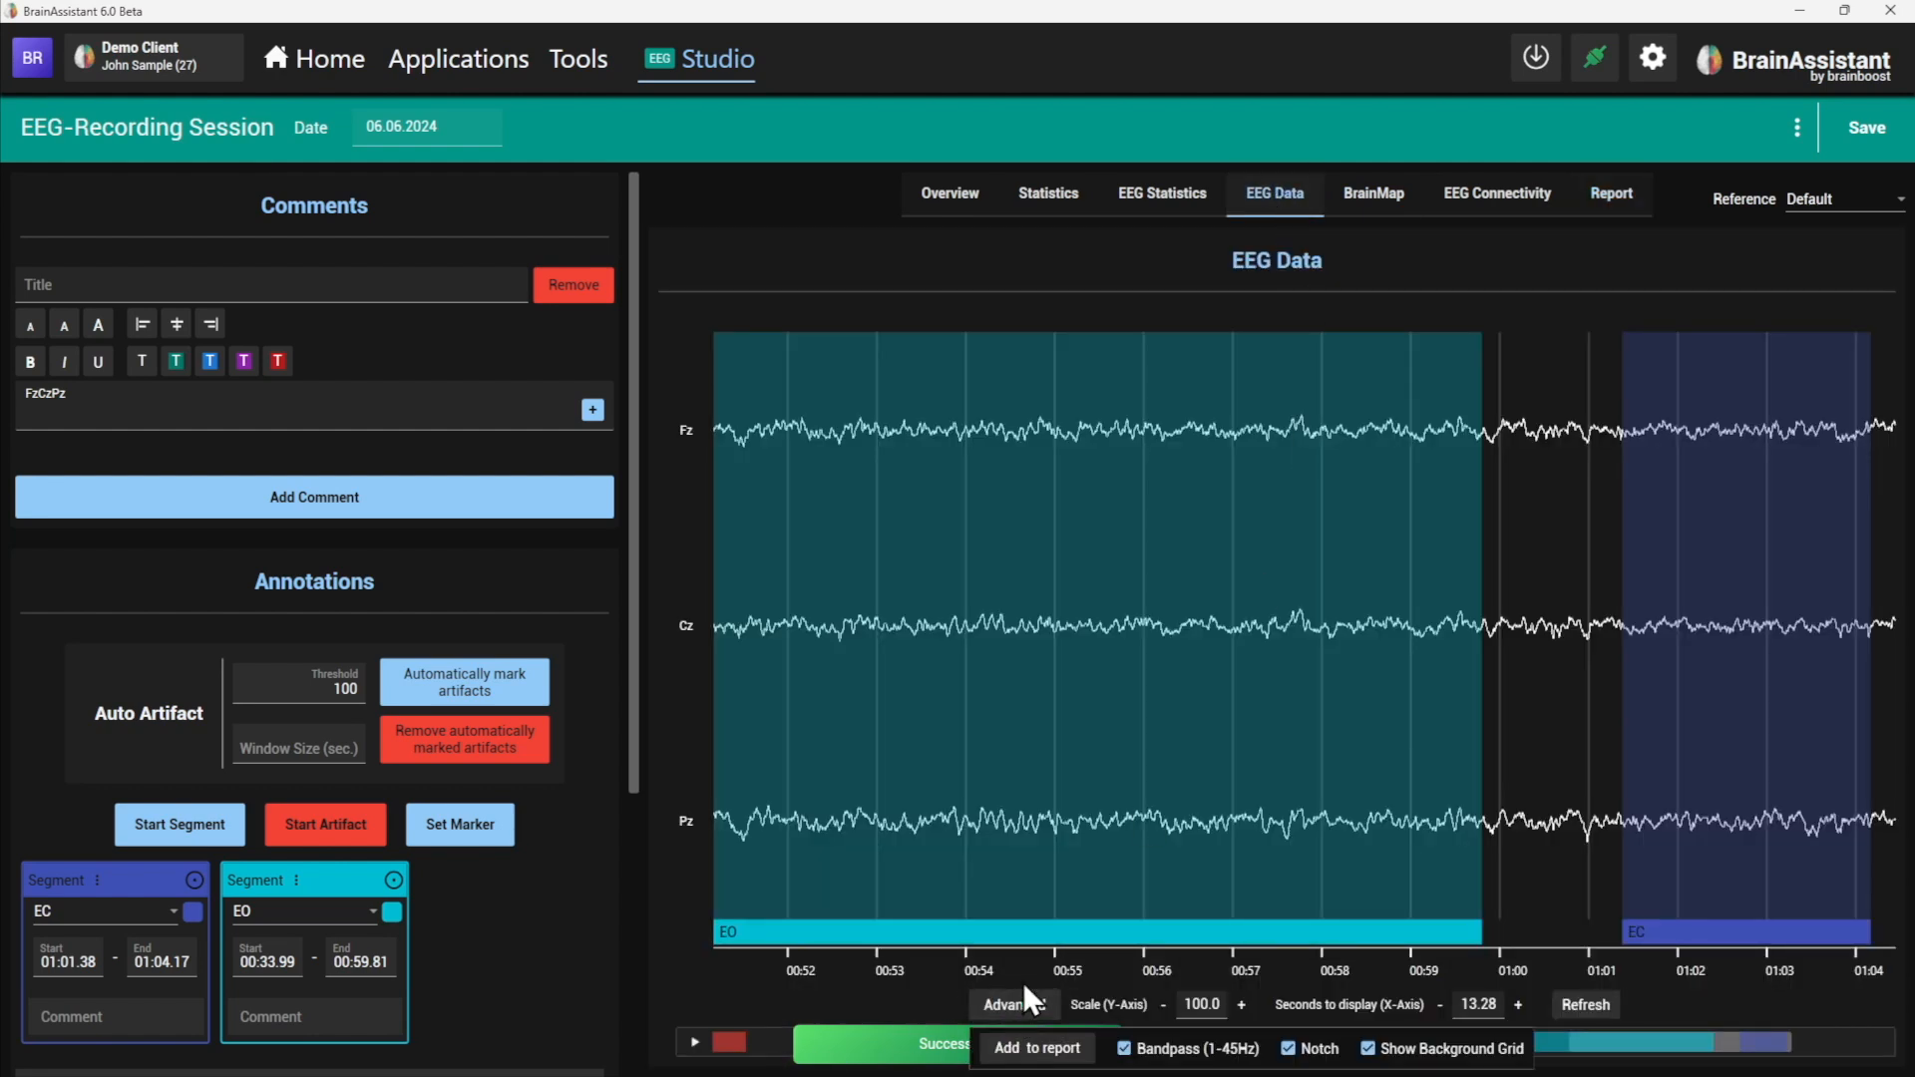
click(1078, 1047)
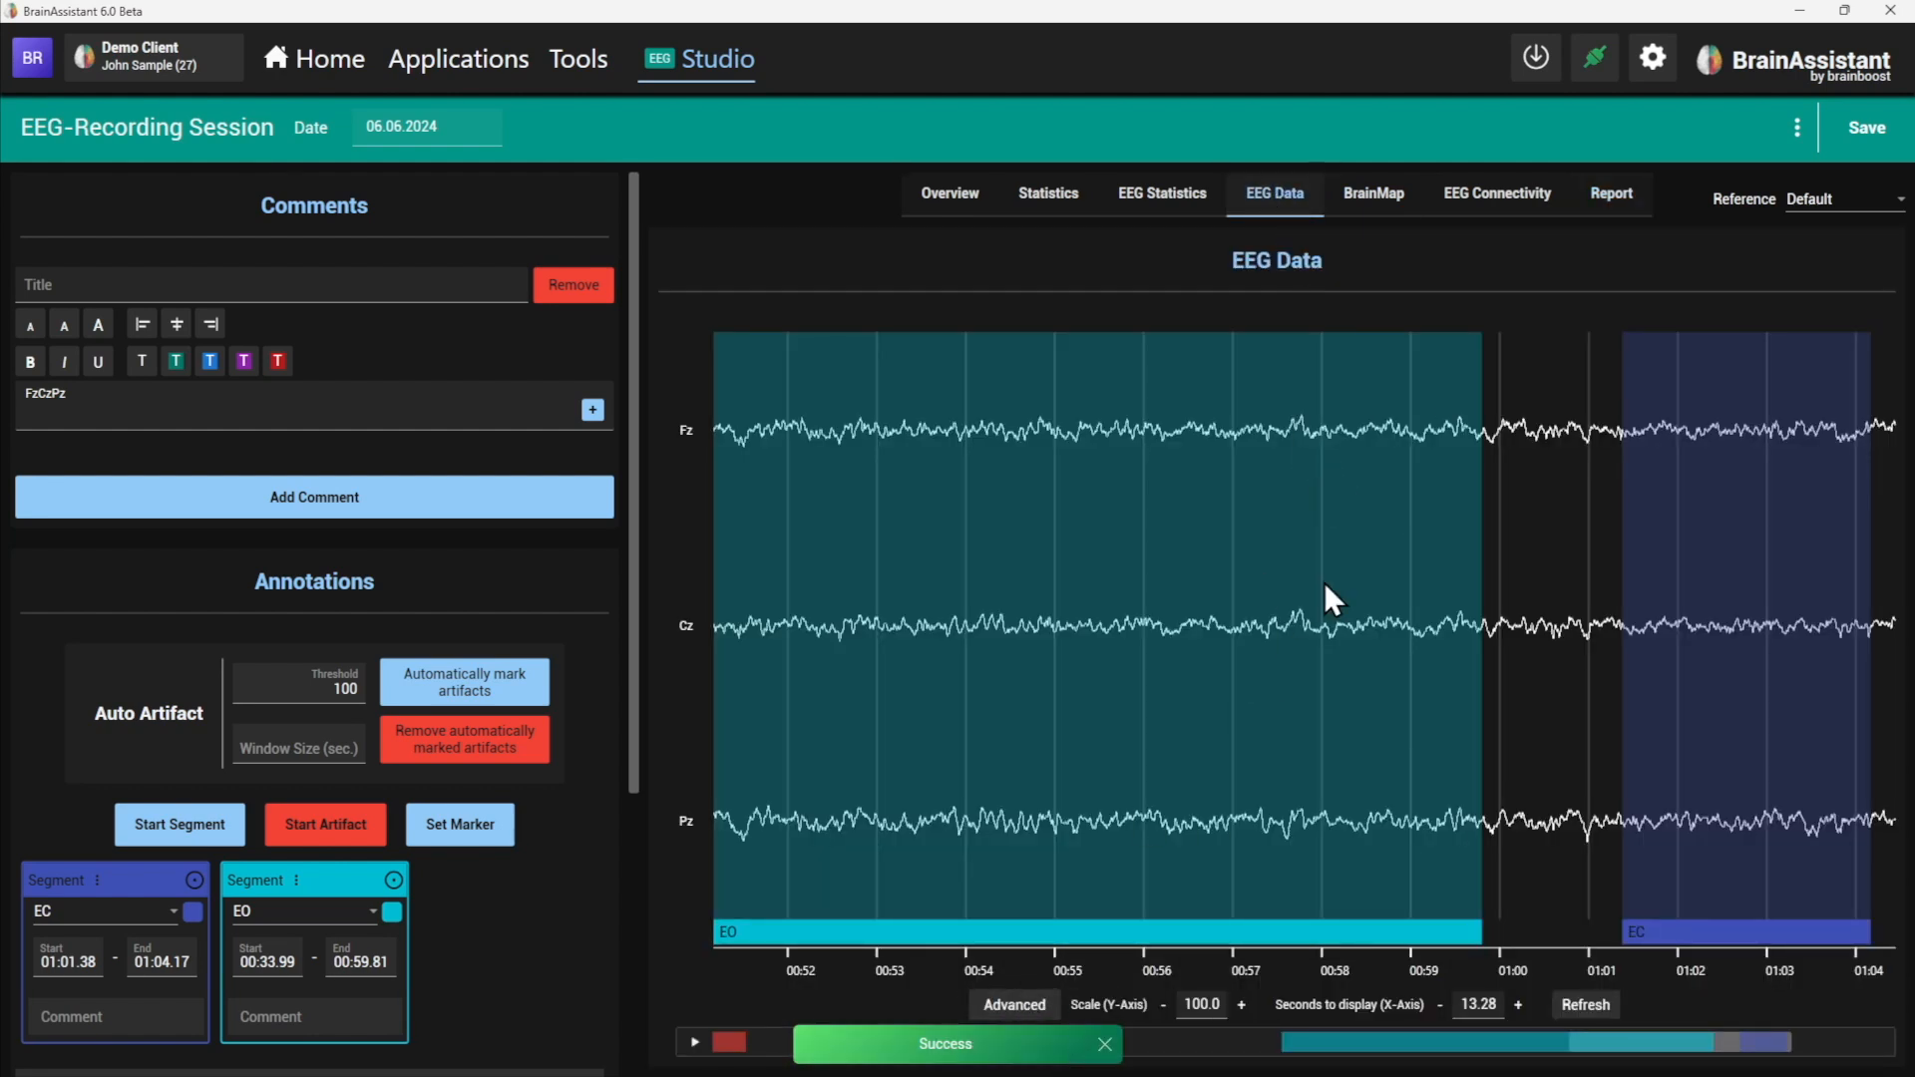
- Refresh the report's PDF preview and review the added text, BrainMaps and EEG data excerpt
click(1608, 194)
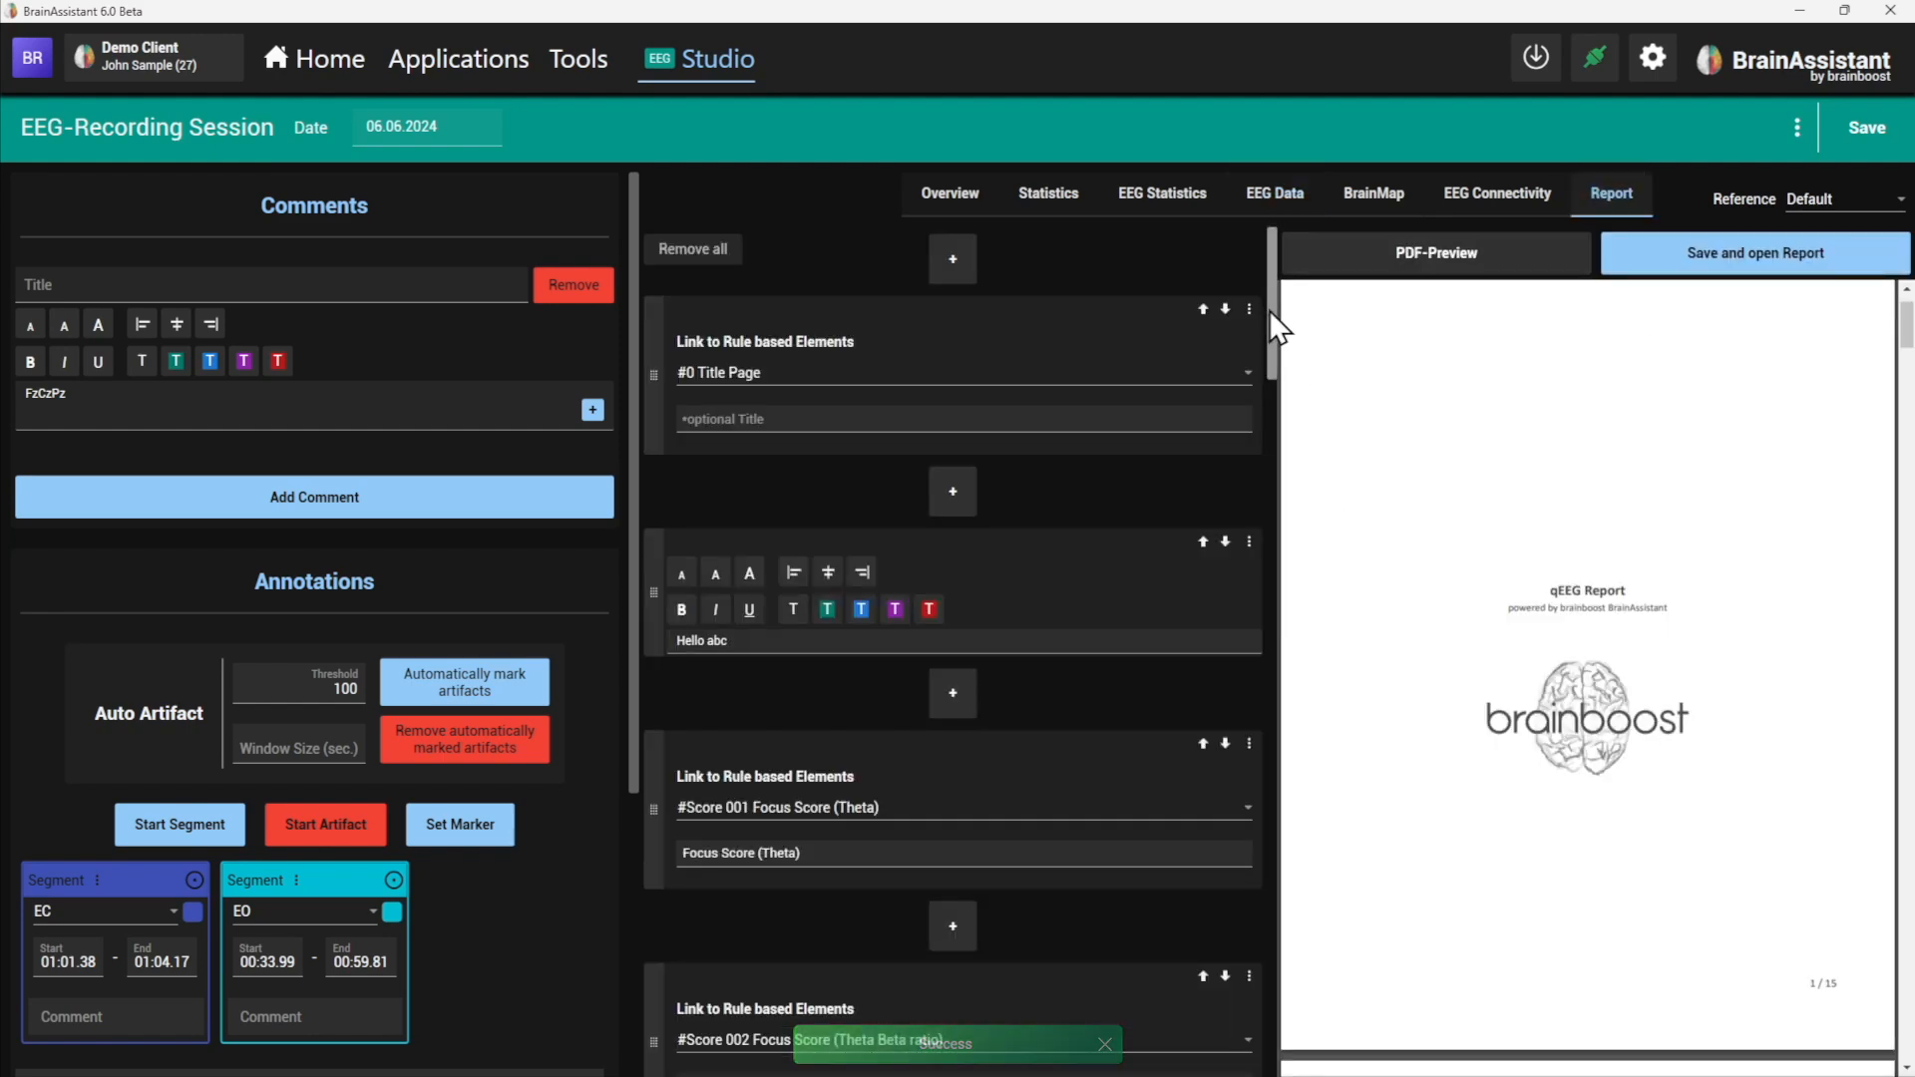
drag(1269, 309, 1267, 1012)
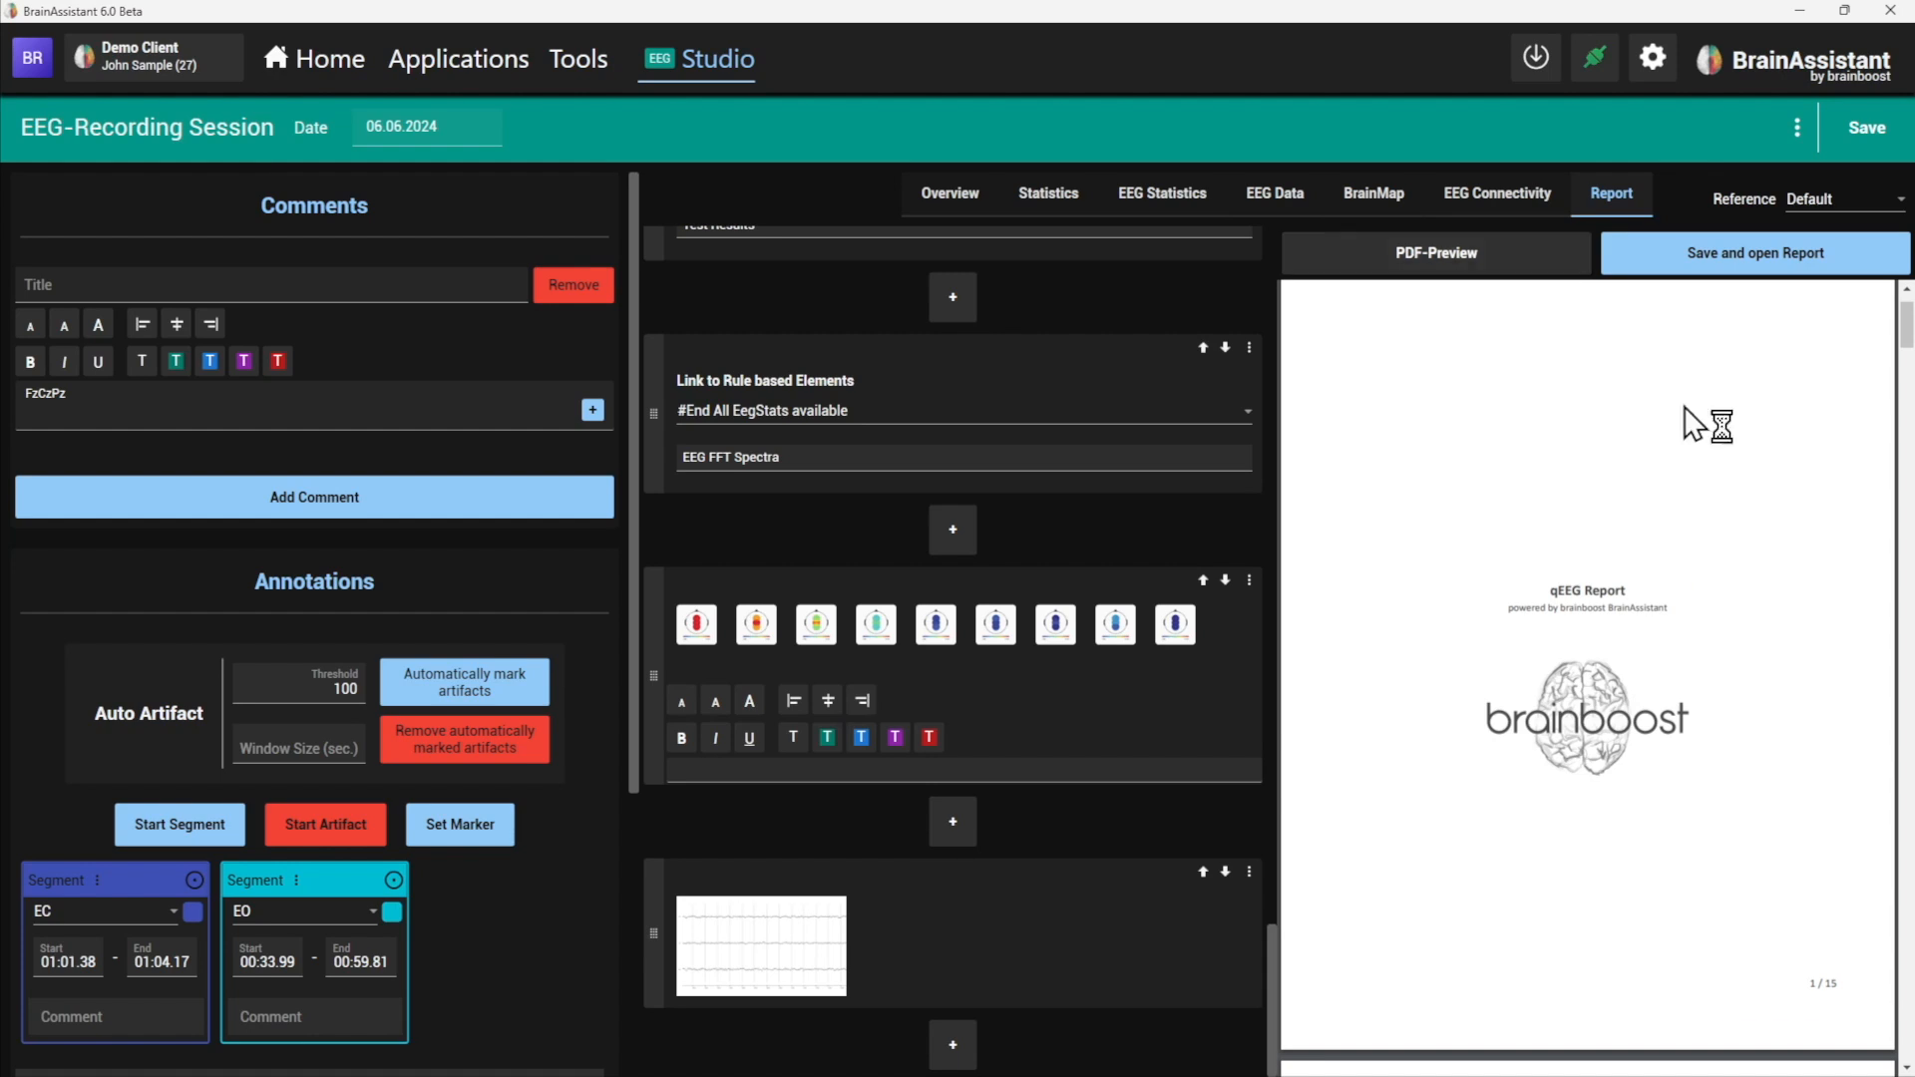
scroll(1705, 439, down, 5)
scroll(1698, 457, up, 1)
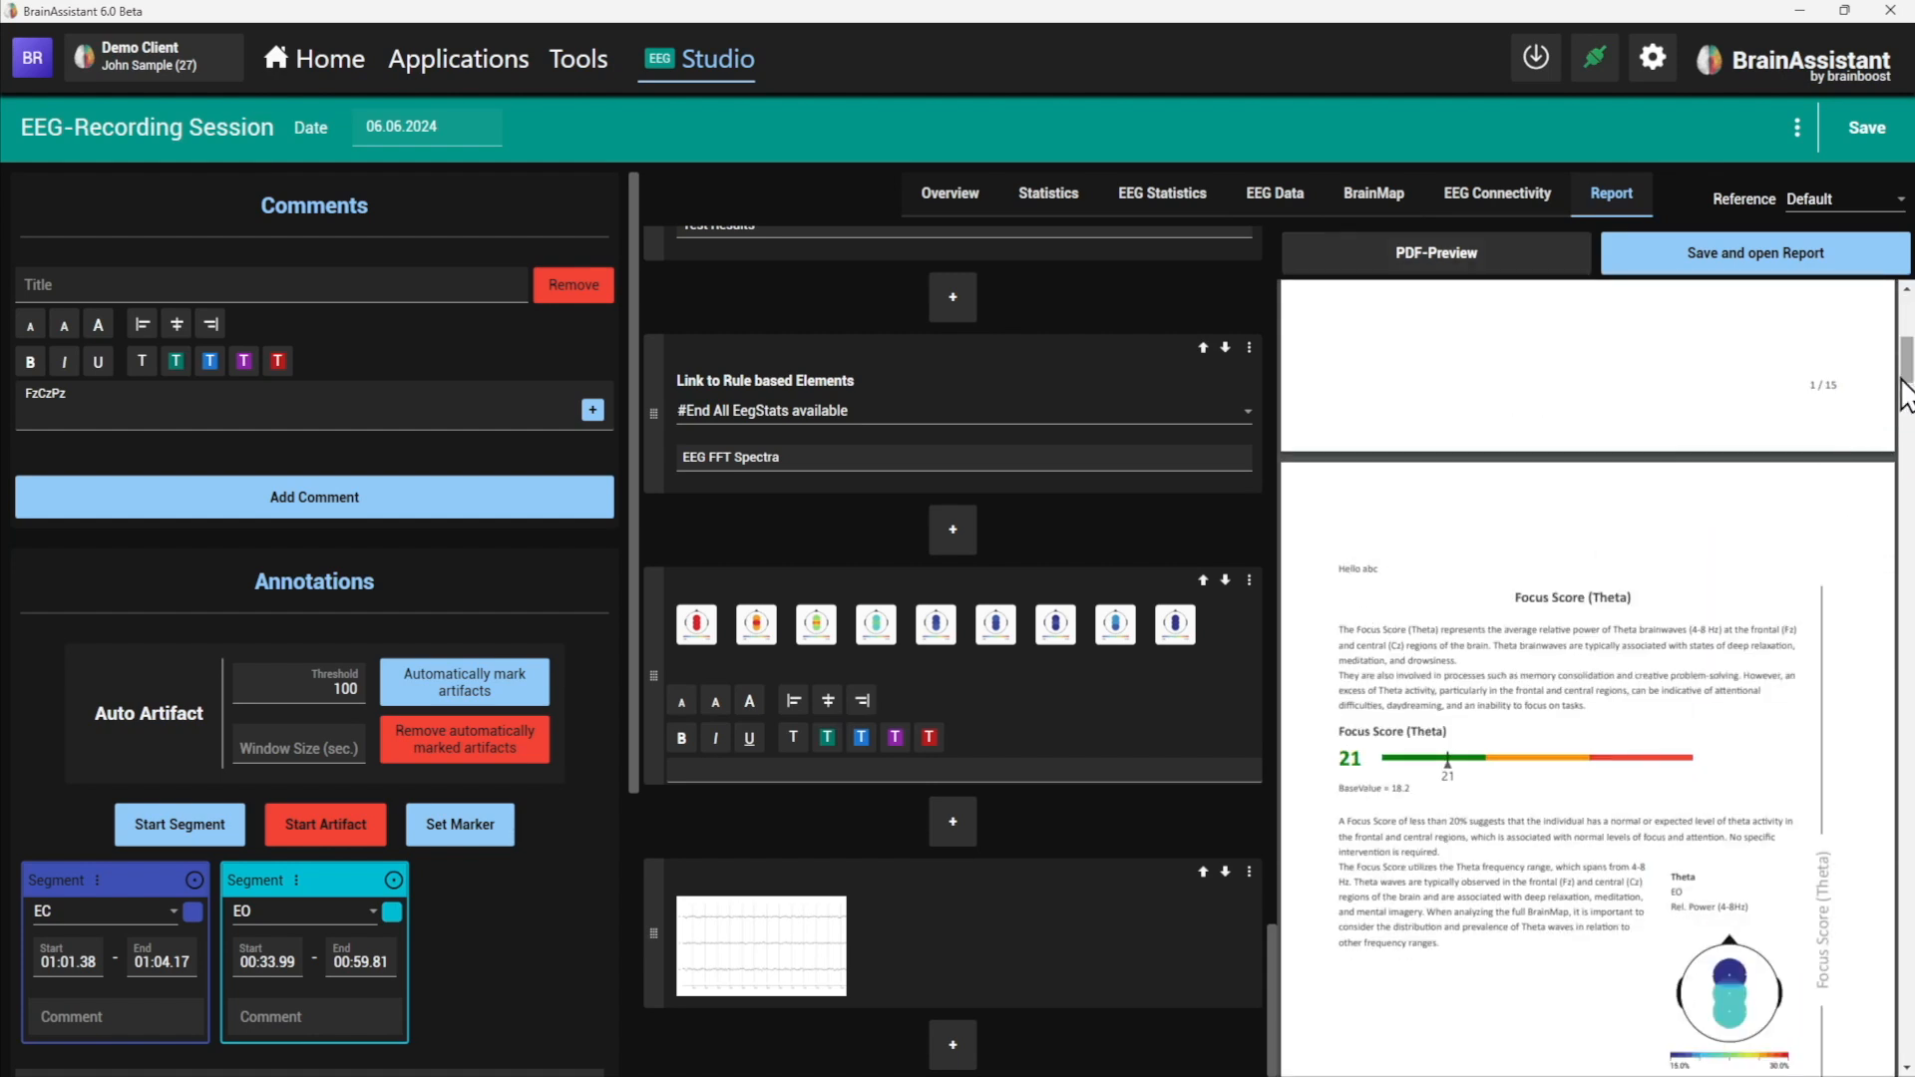
scroll(1906, 466, down, 1)
scroll(1640, 458, down, 20)
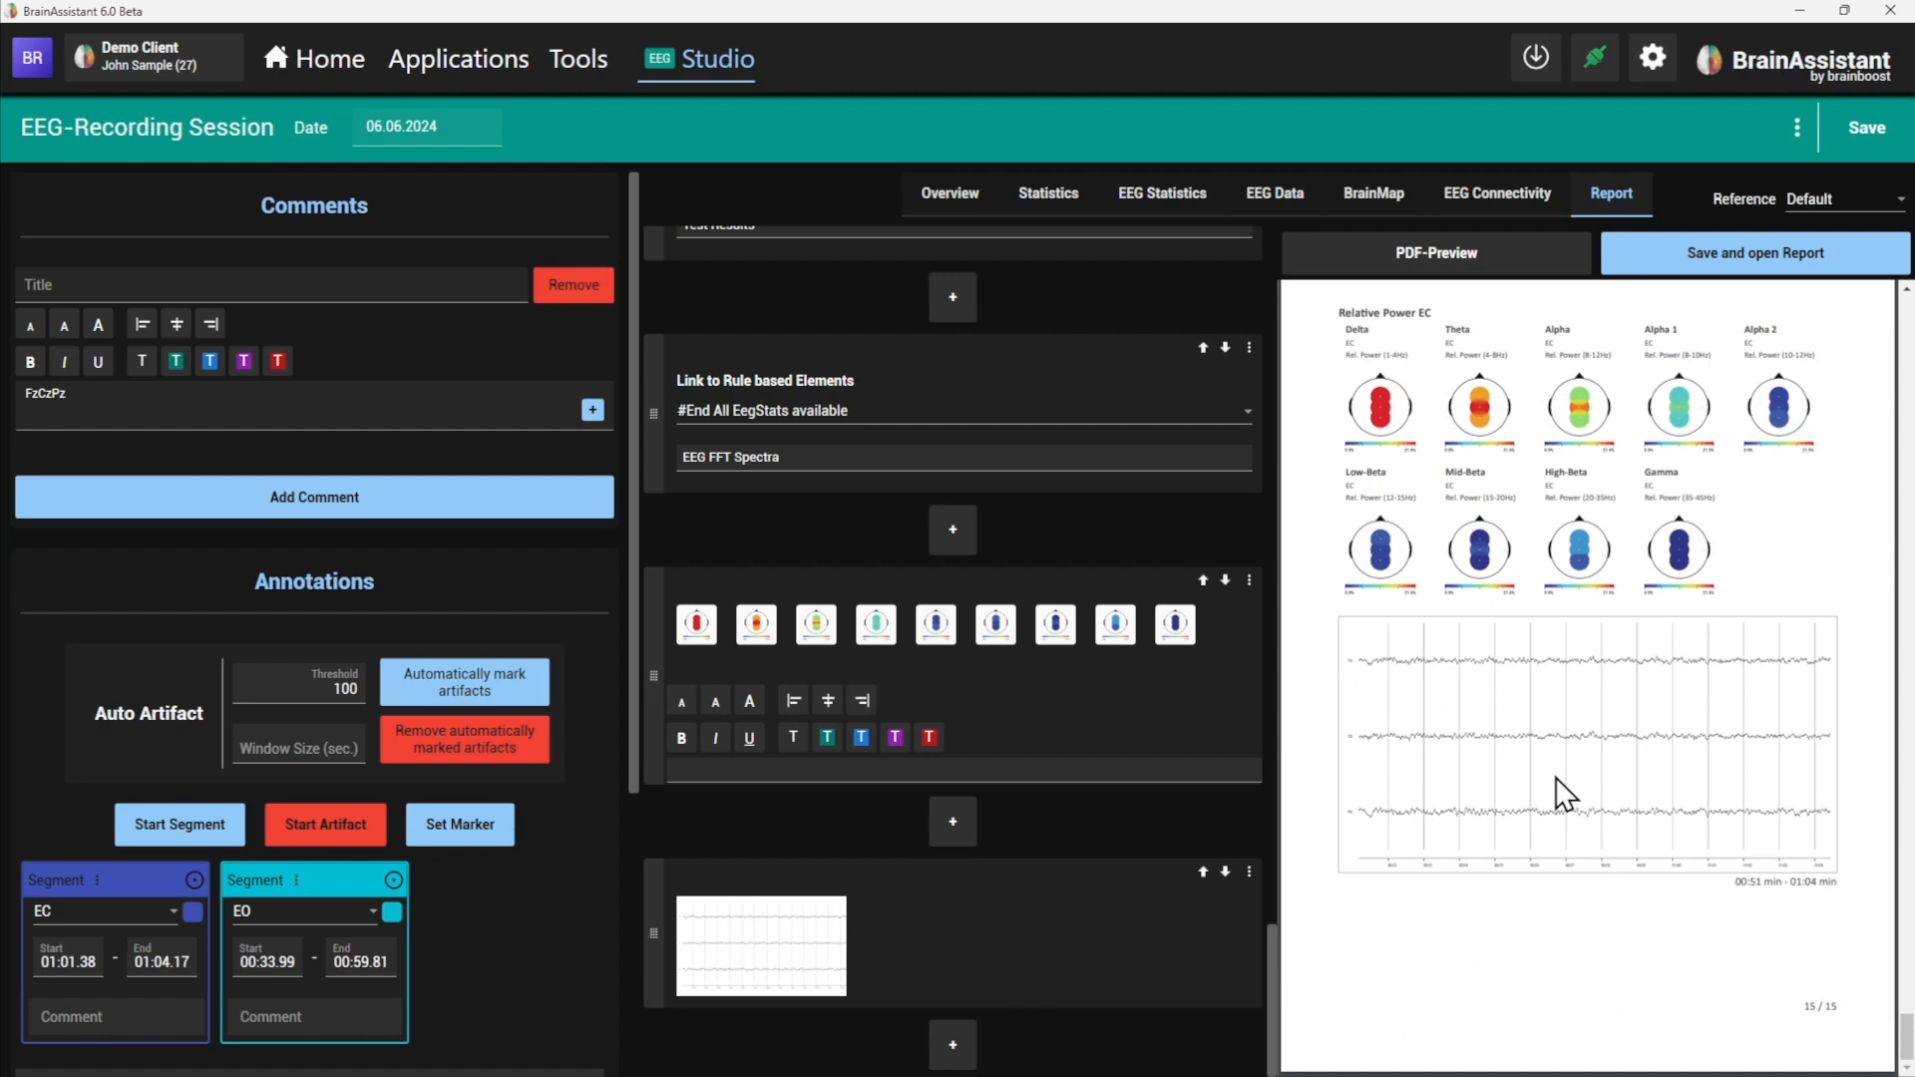
- Check the templates offered for the auto report in the session overview and return to the report
click(953, 199)
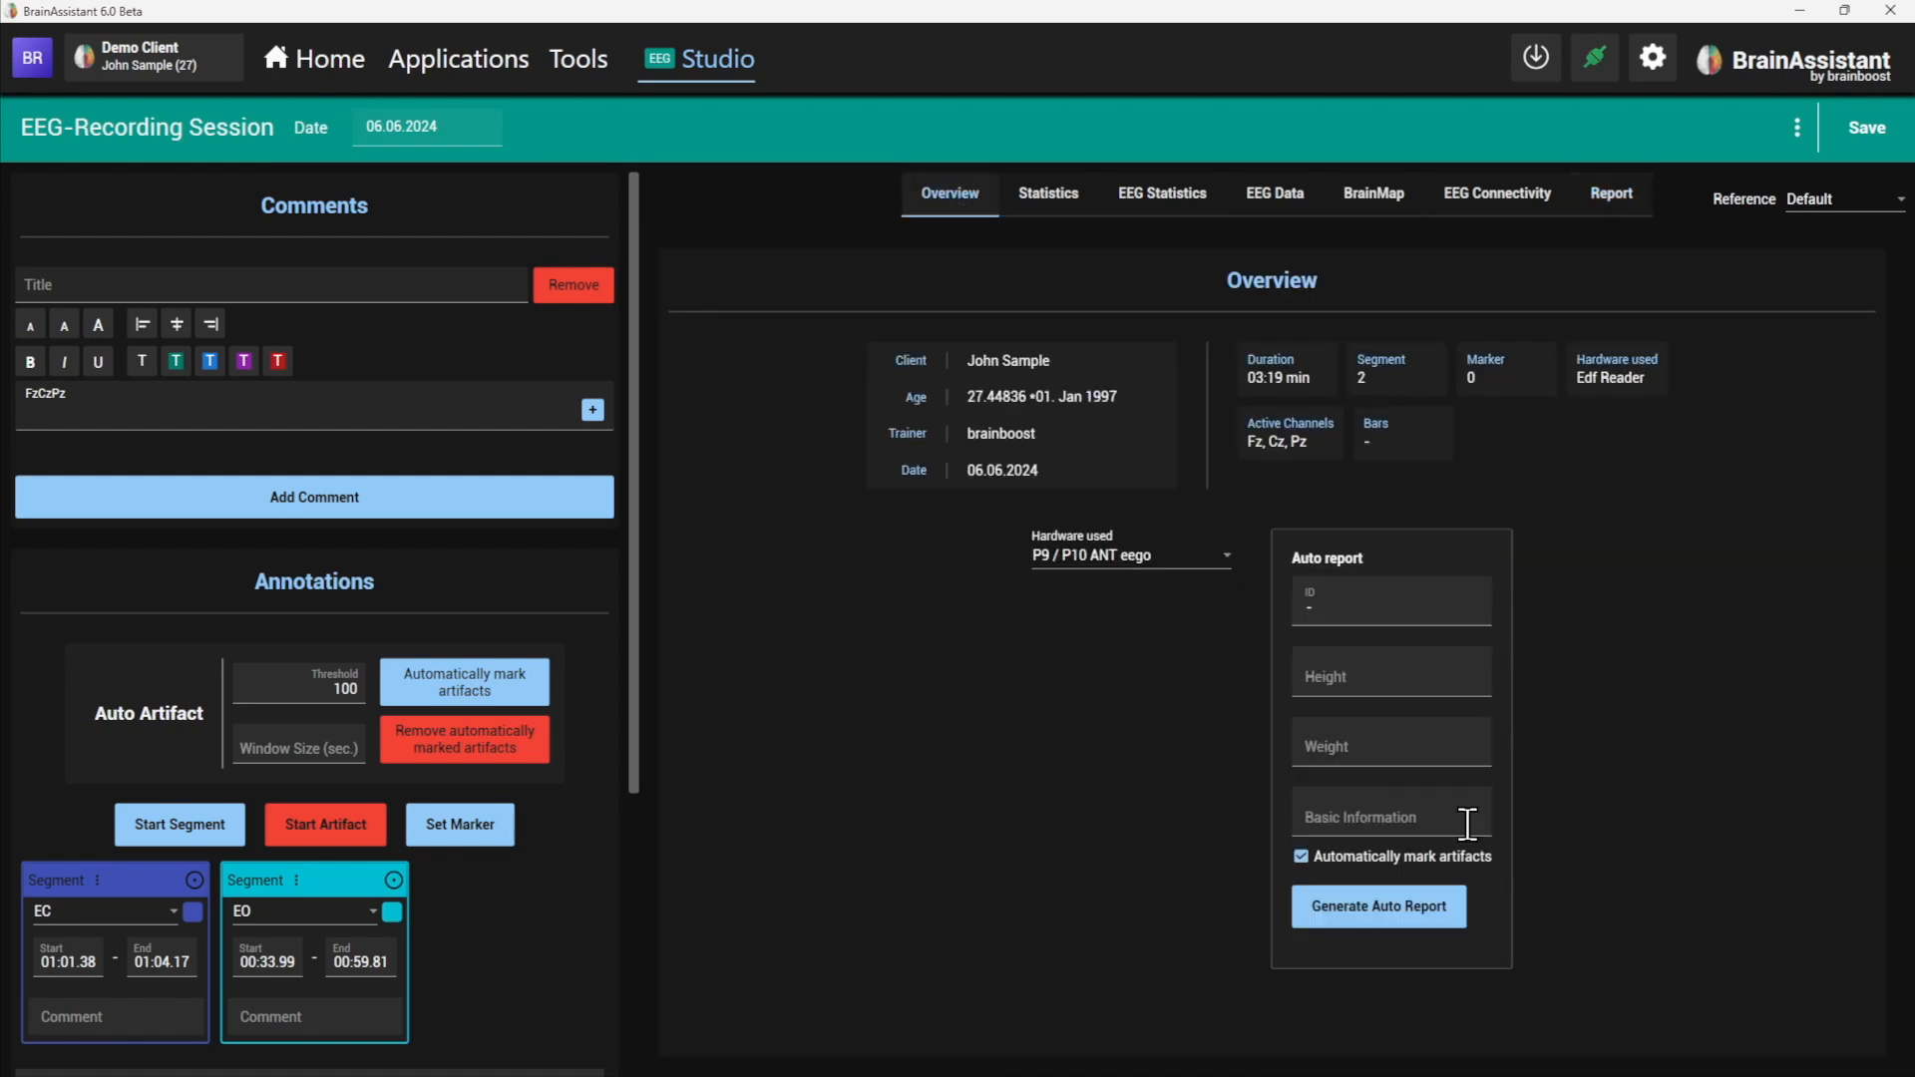
click(1408, 913)
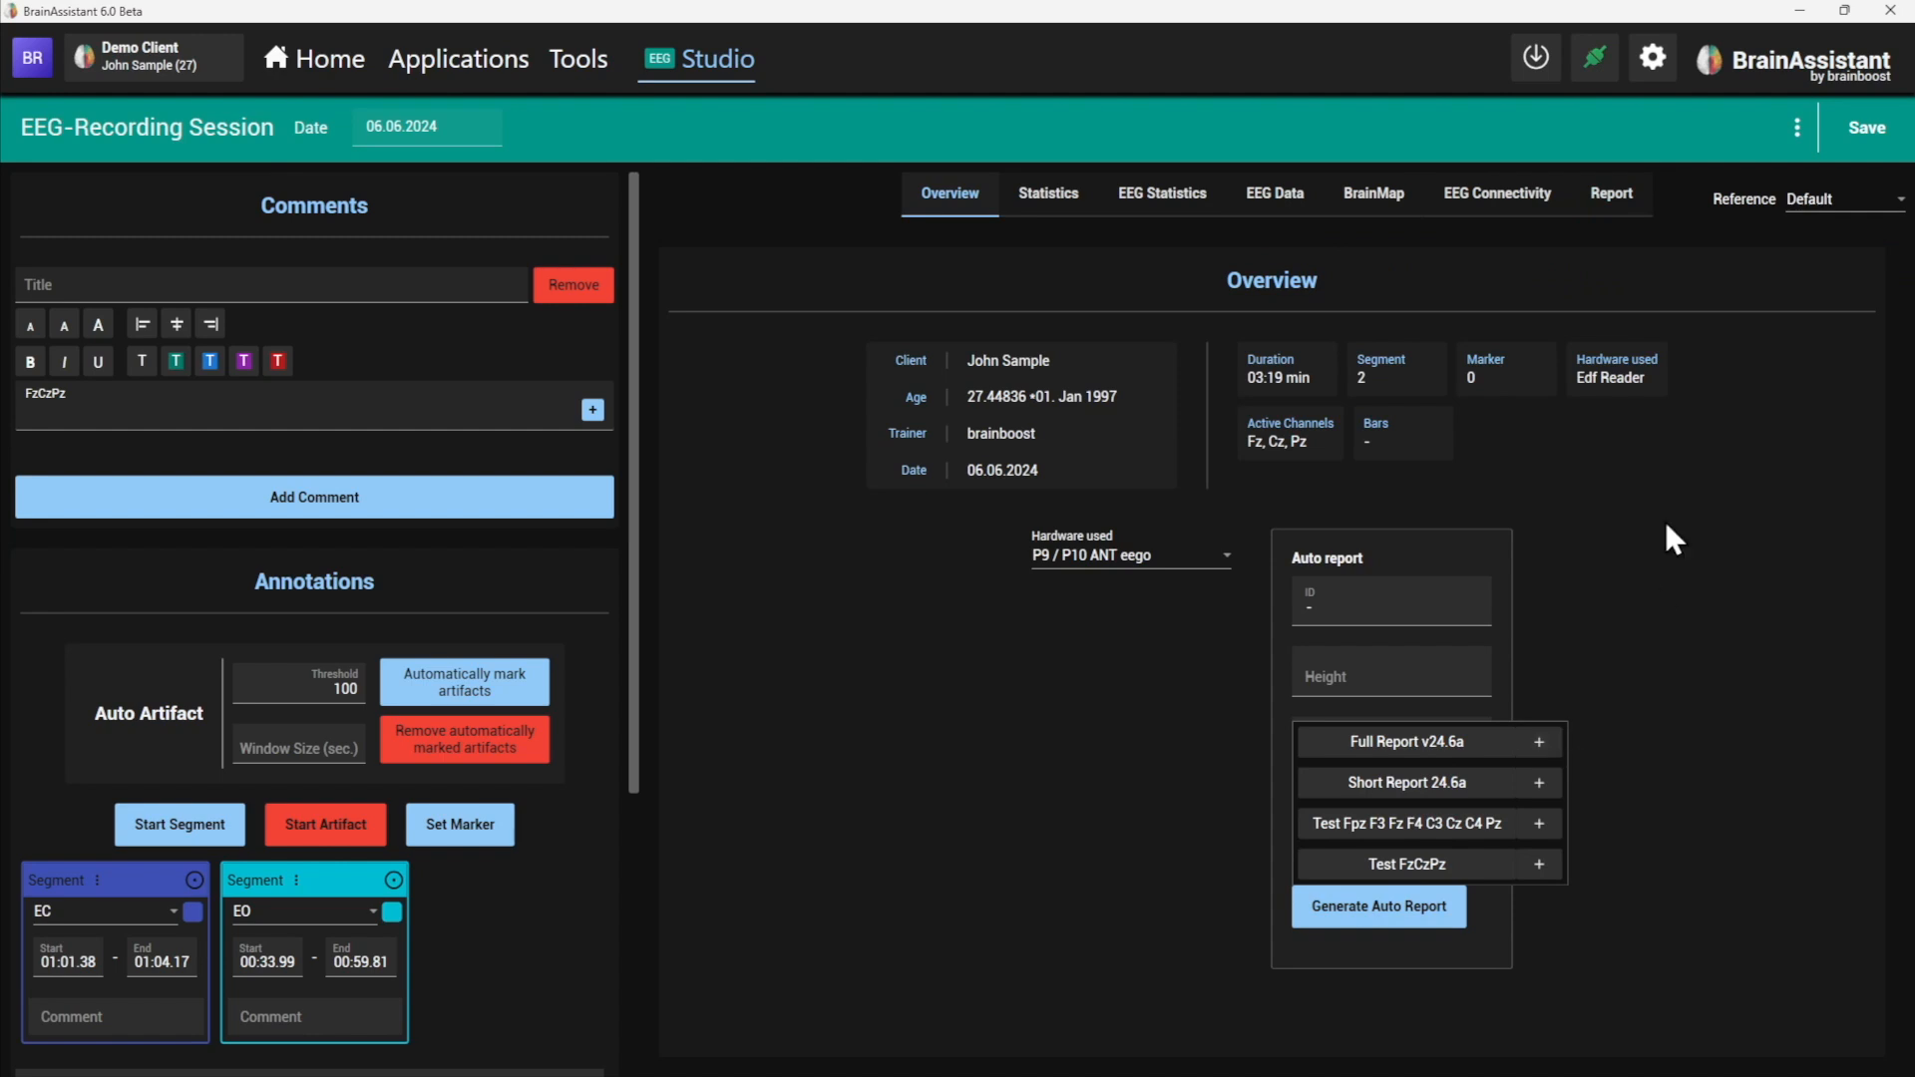
click(1614, 194)
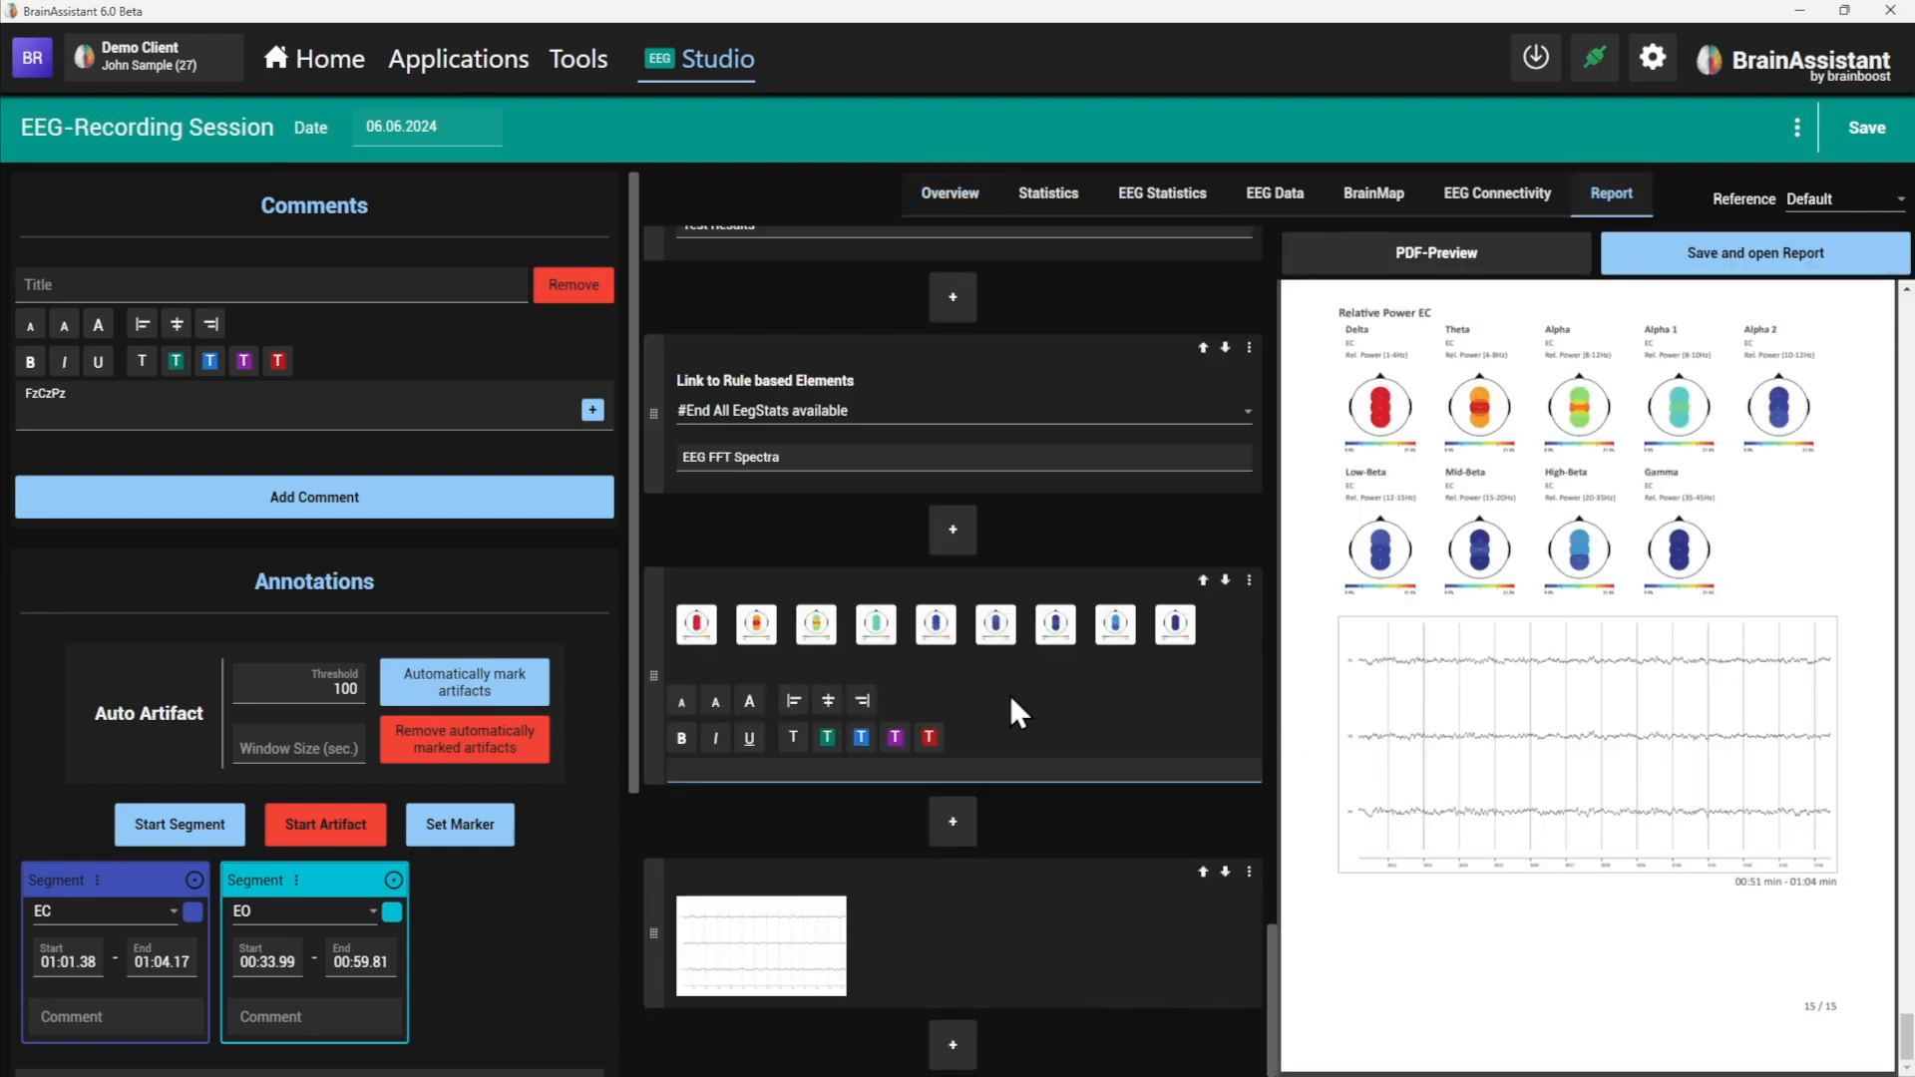
- Insert an empty image element between the BrainMaps and the EEG data excerpt in the report
click(953, 821)
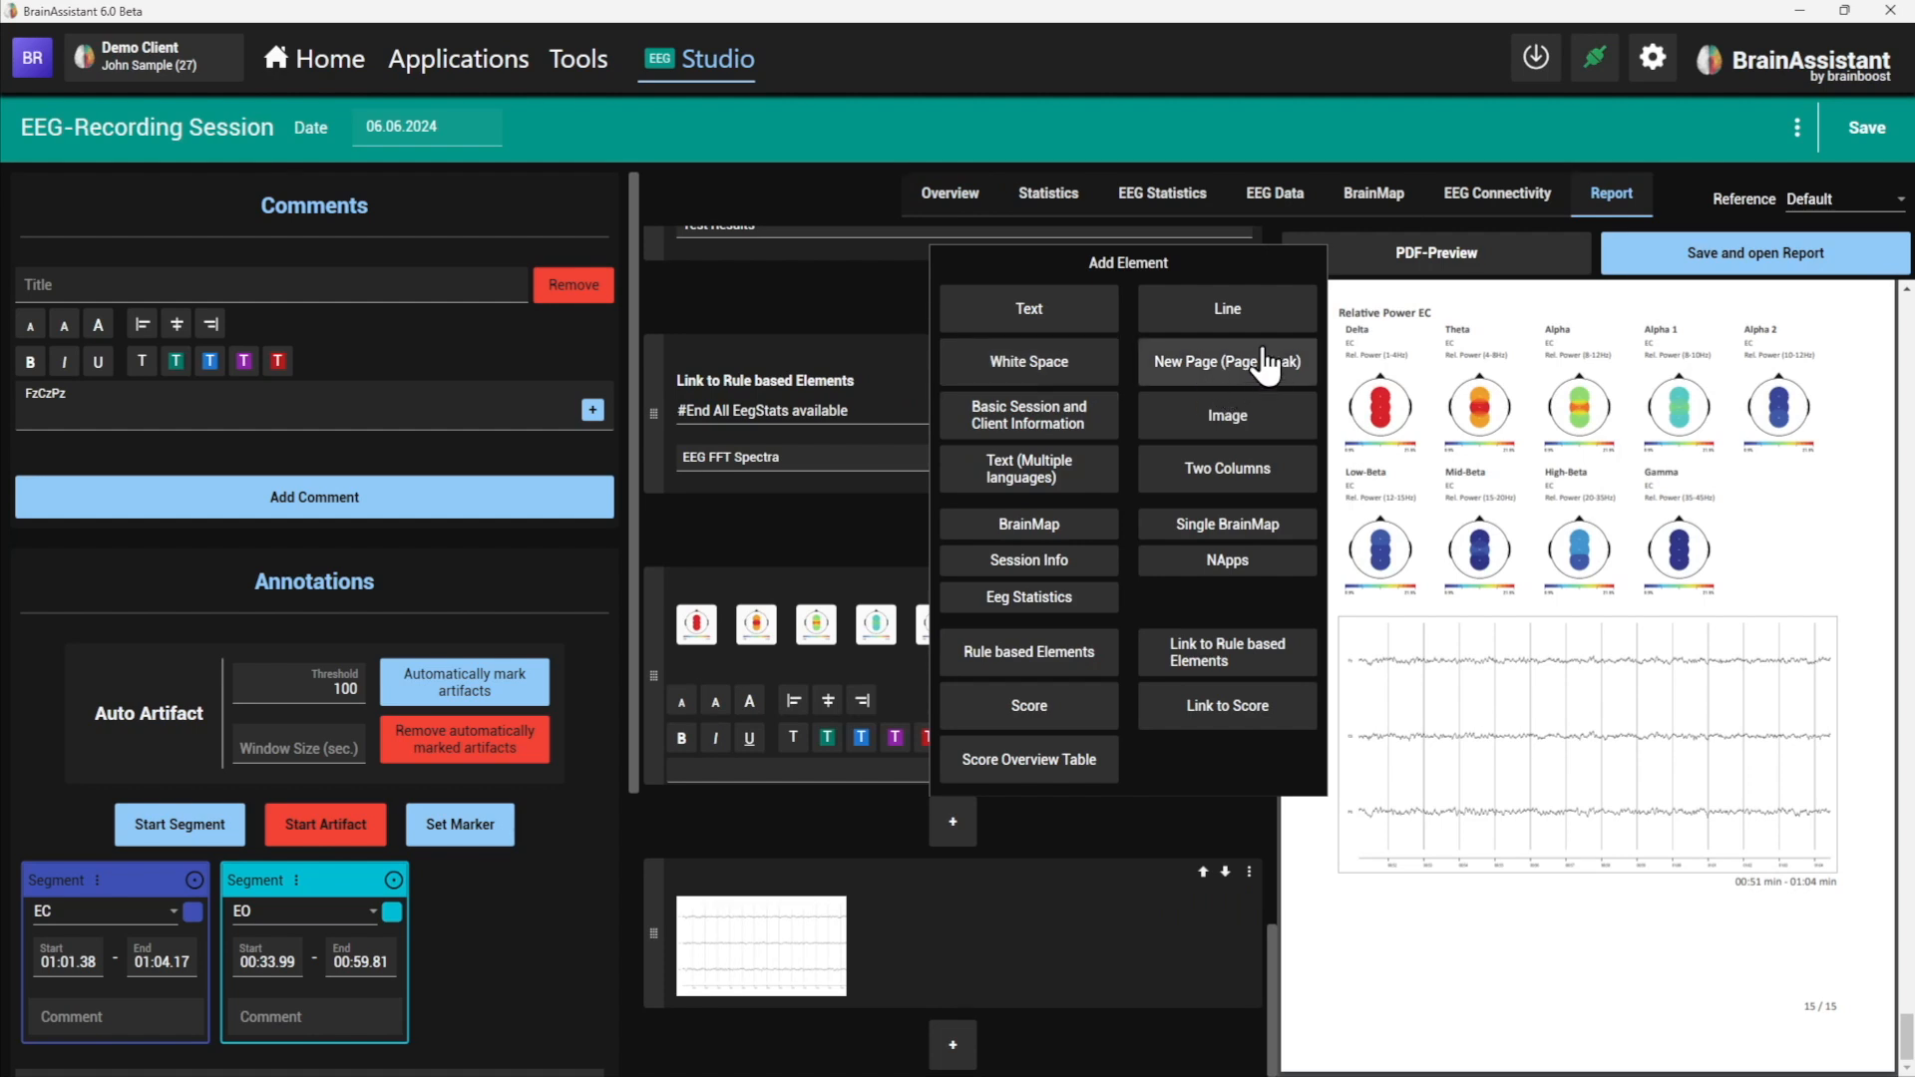
click(1212, 417)
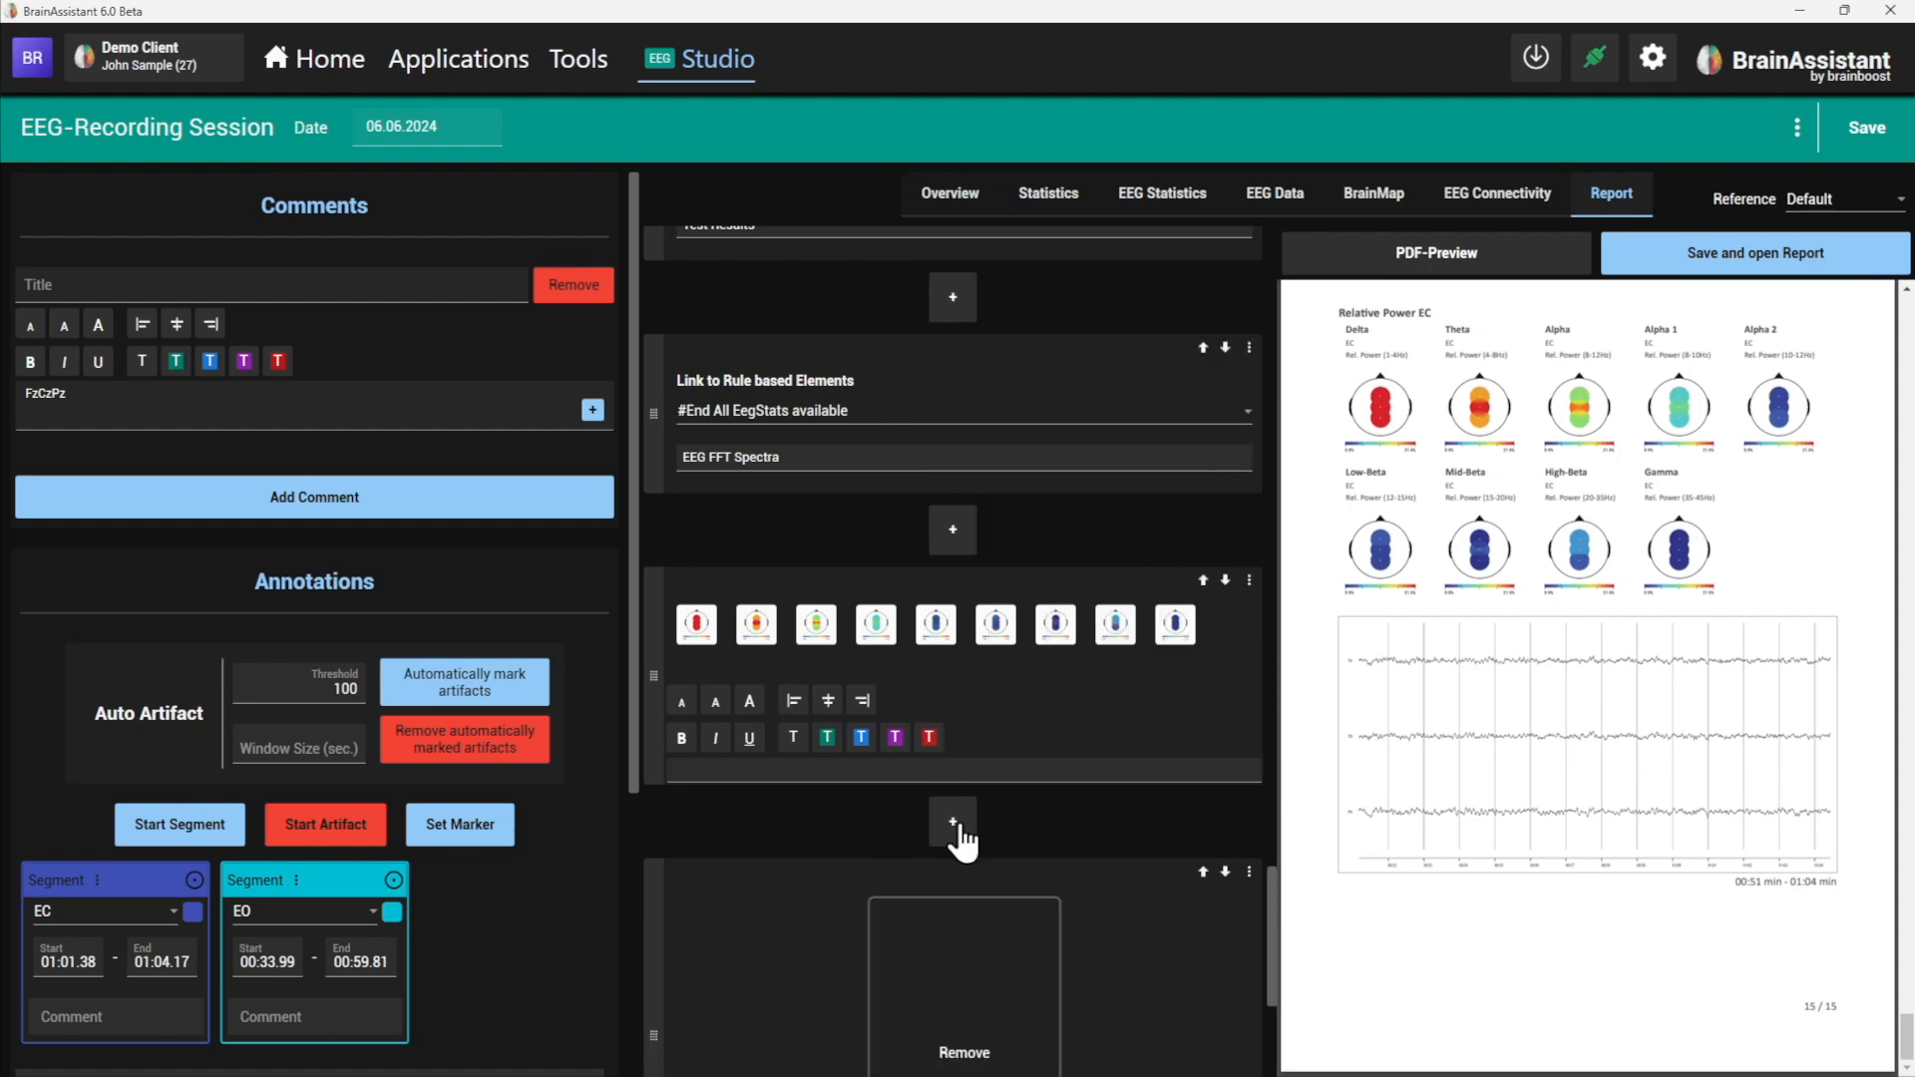
scroll(978, 853, down, 2)
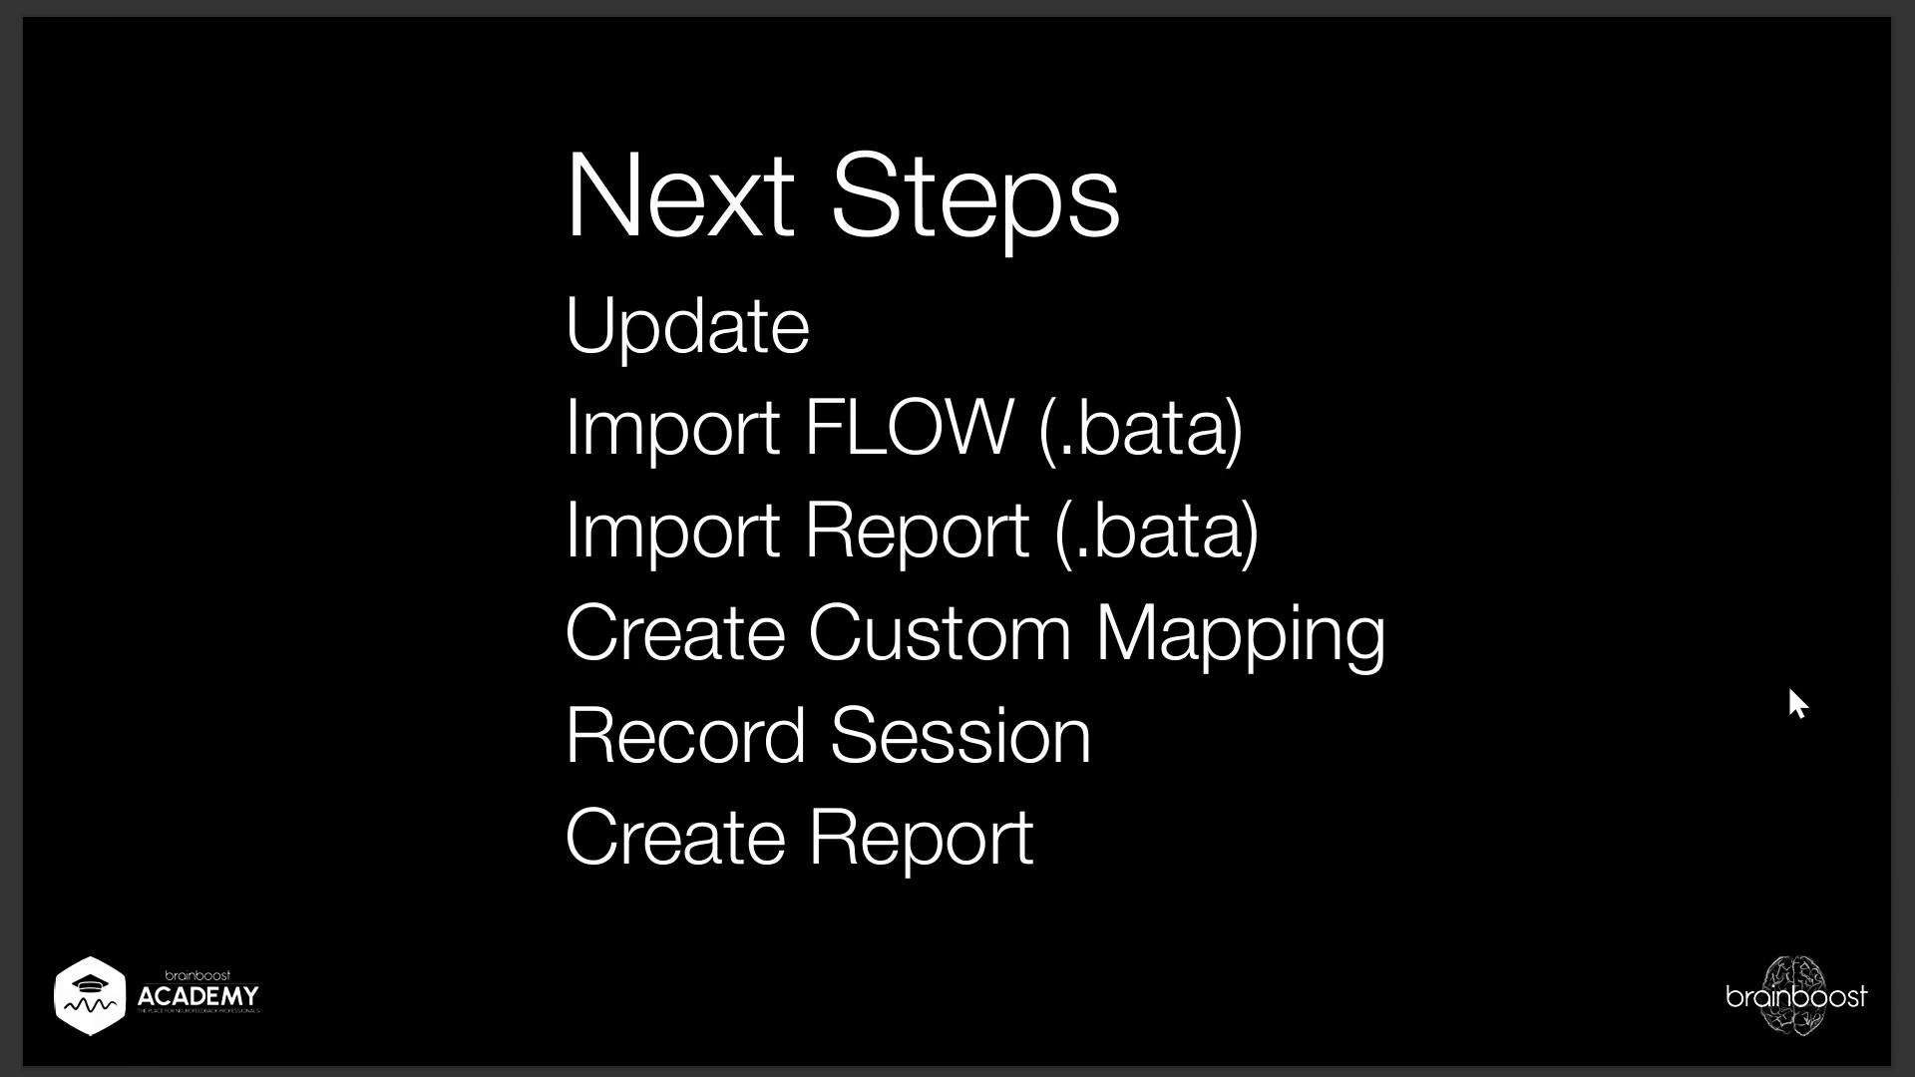
key(Left)
key(Left)
key(Left)
key(Left)
key(Left)
key(Left)
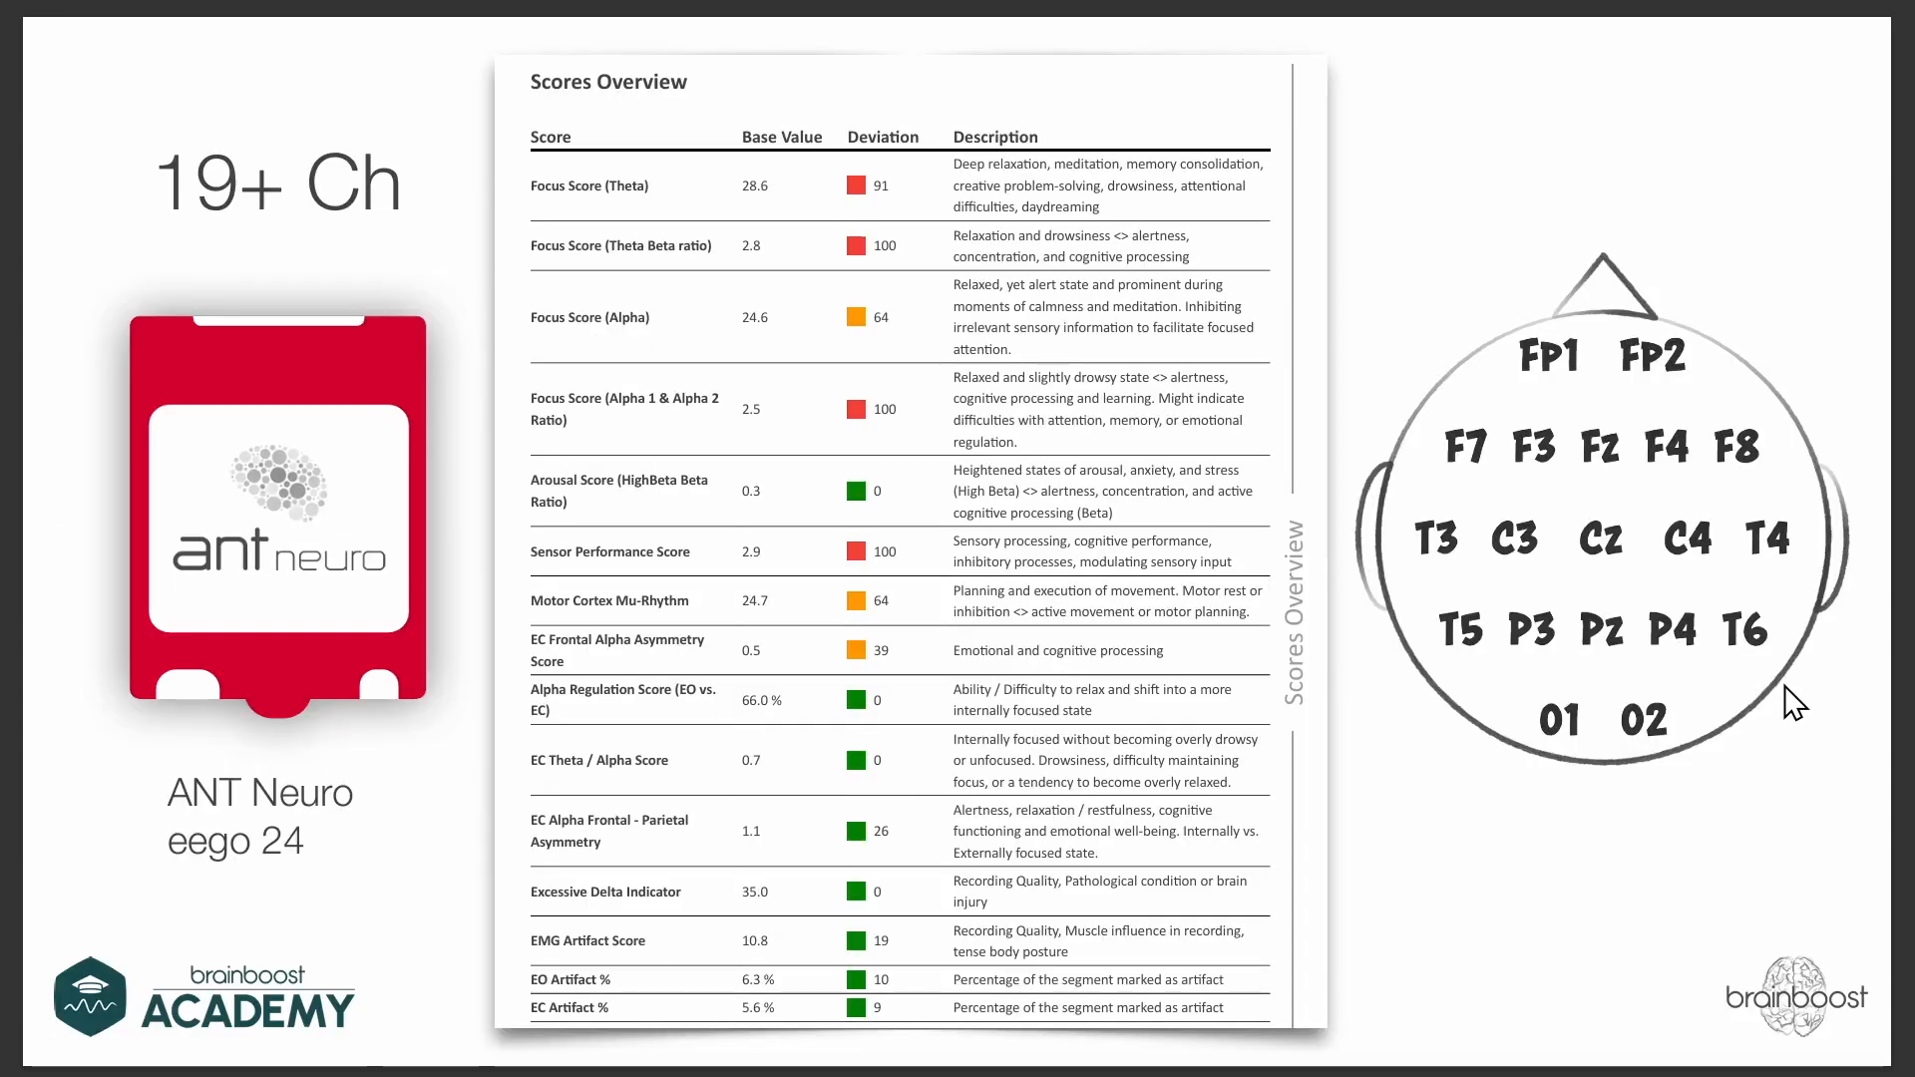